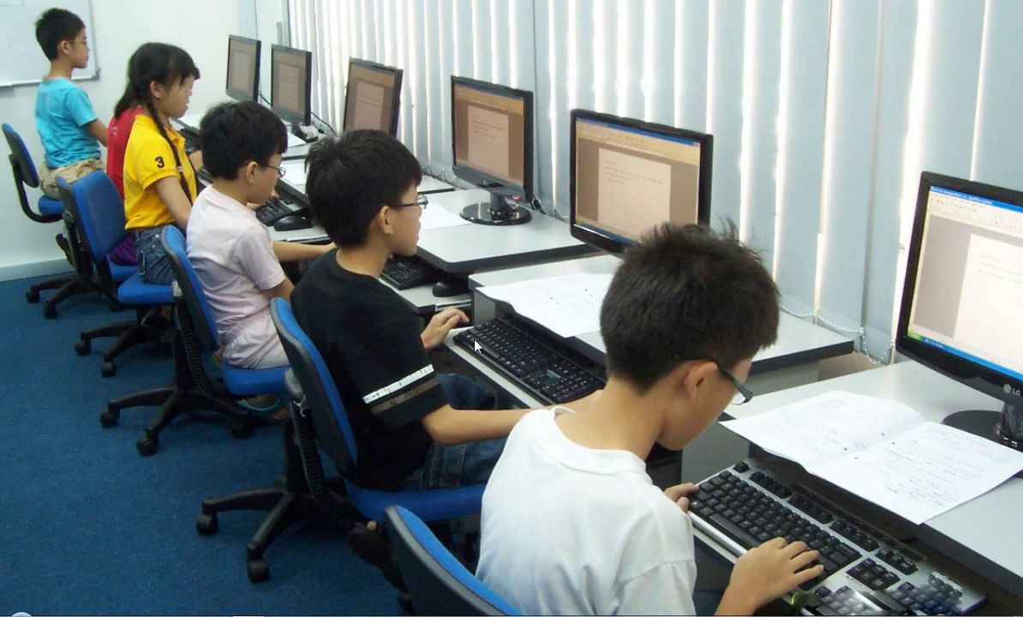
# Step: Launch Microsoft Office Word 2007 from the Windows 7 Start menu to get blank Document1
pyautogui.click(16, 610)
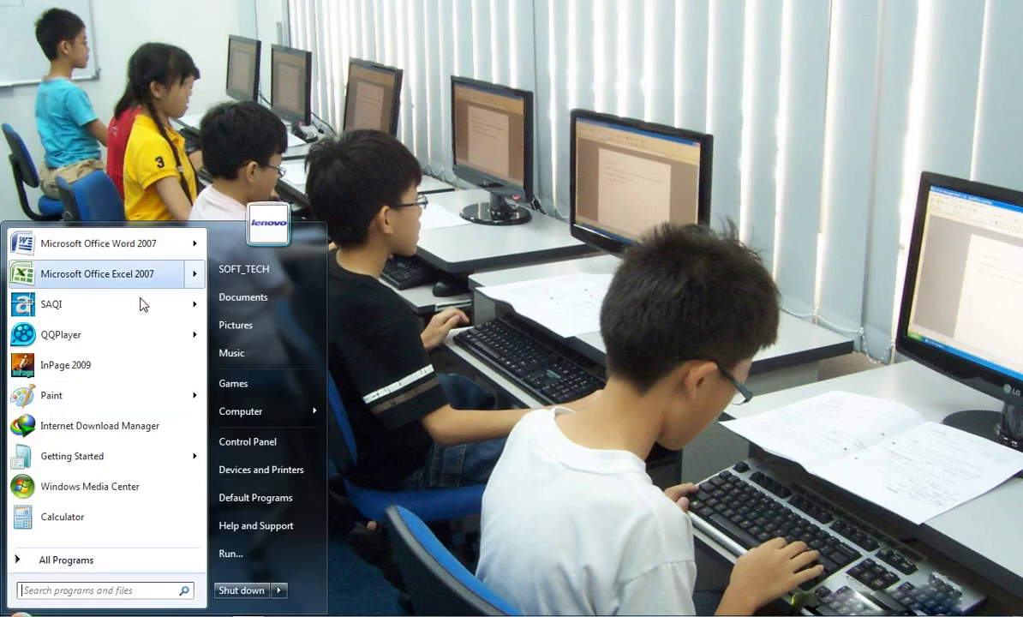
pyautogui.click(145, 250)
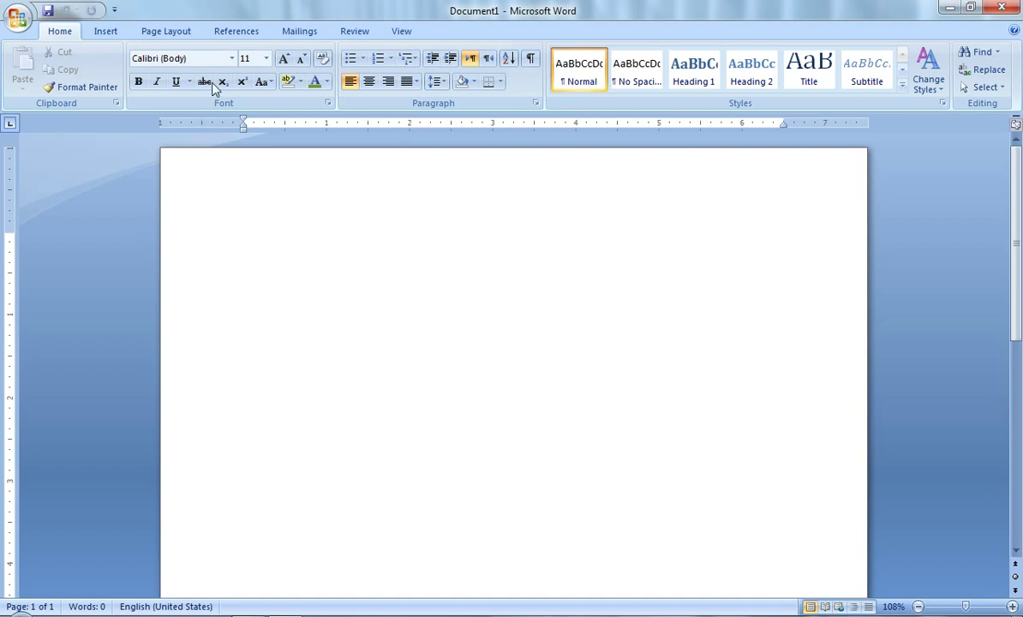
# Step: Set the document's paper size to A4
pyautogui.click(147, 35)
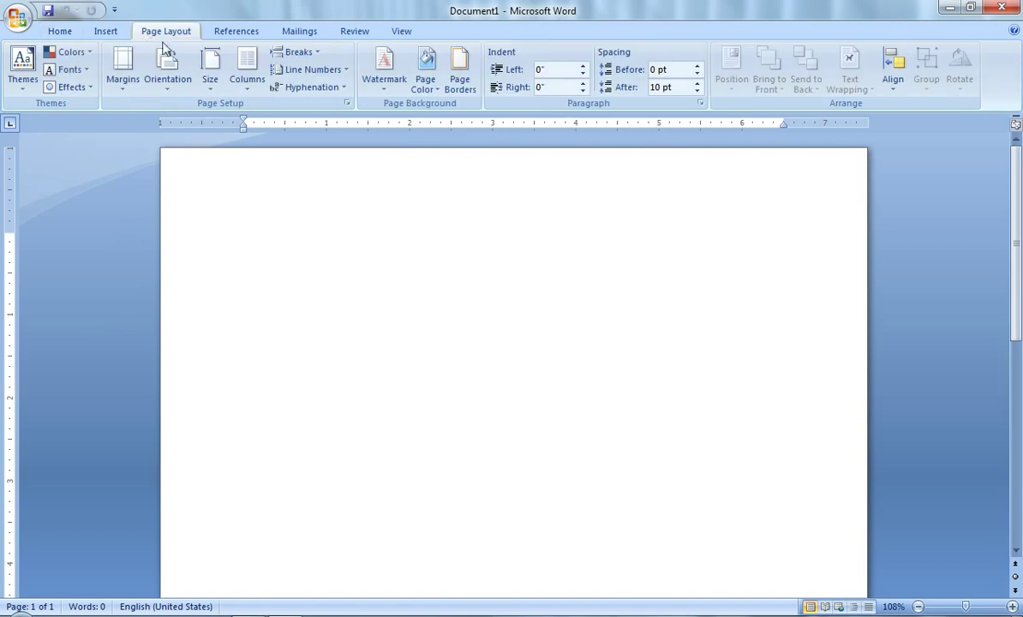
pyautogui.click(212, 86)
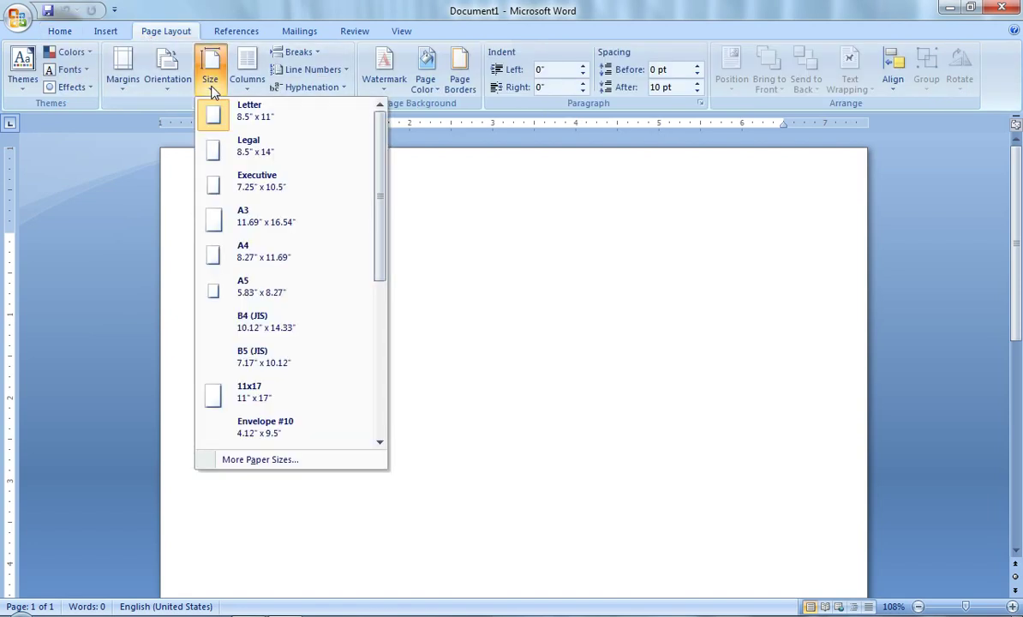
pyautogui.click(247, 257)
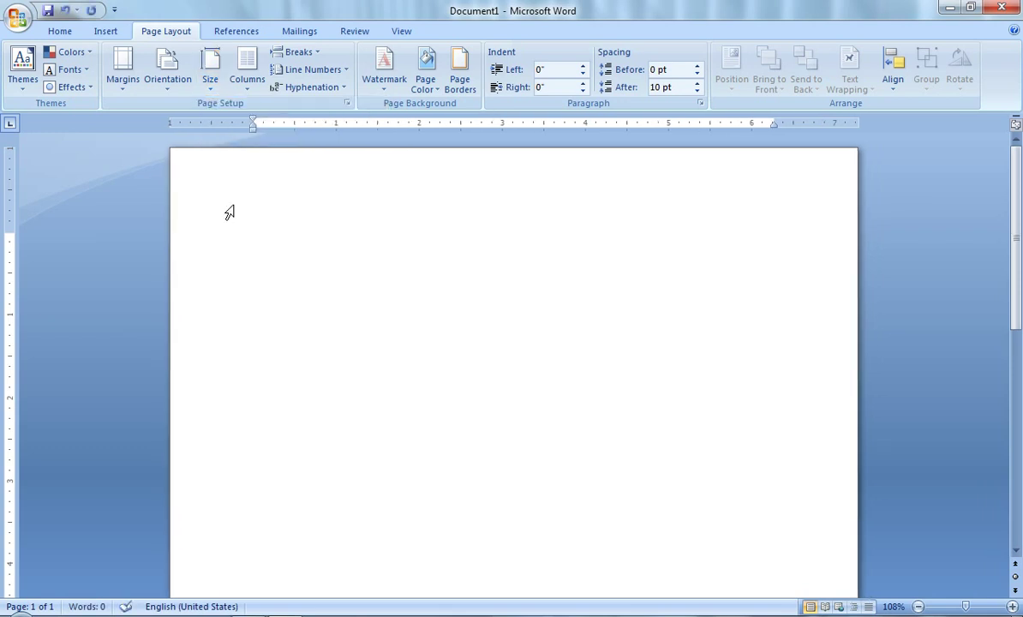
# Step: Set page margins to 0.5" top and left, 0.6" right and 0.8" bottom in Page Setup
pyautogui.click(352, 101)
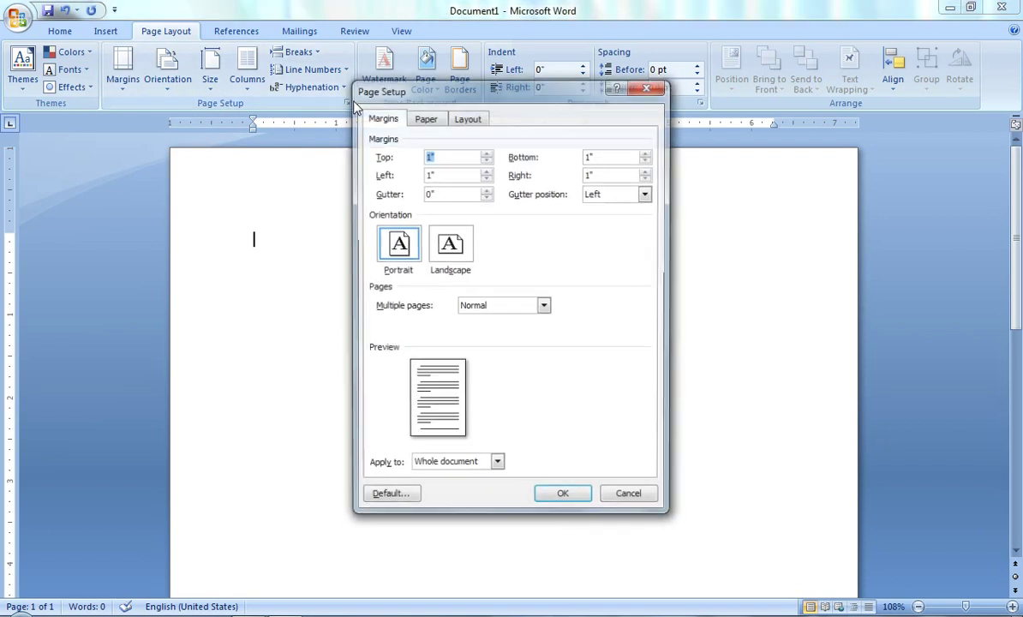
pyautogui.click(486, 160)
pyautogui.click(487, 160)
pyautogui.click(487, 160)
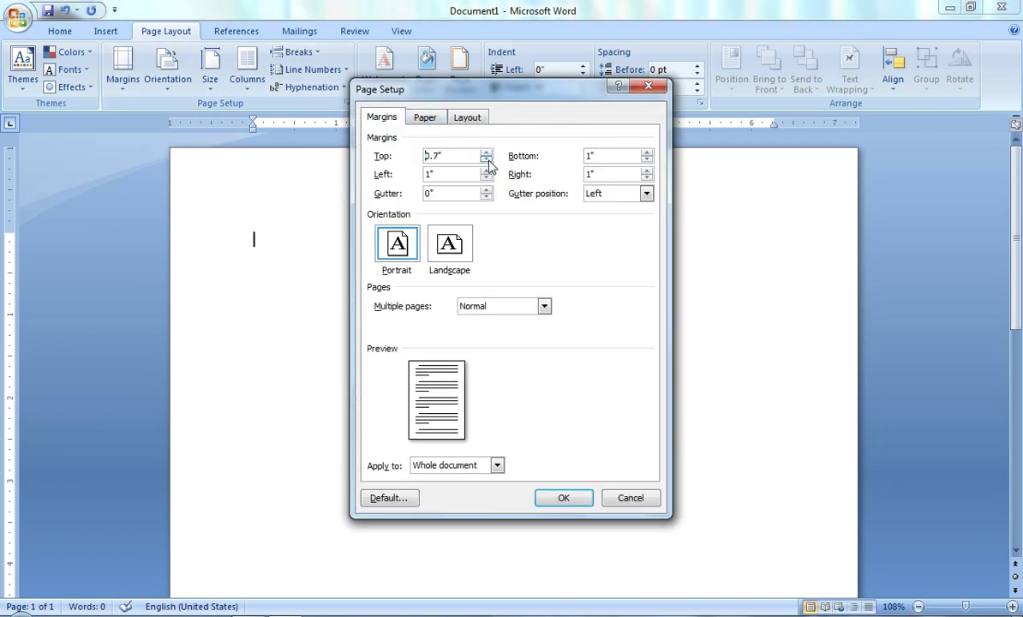
pyautogui.click(487, 160)
pyautogui.click(486, 160)
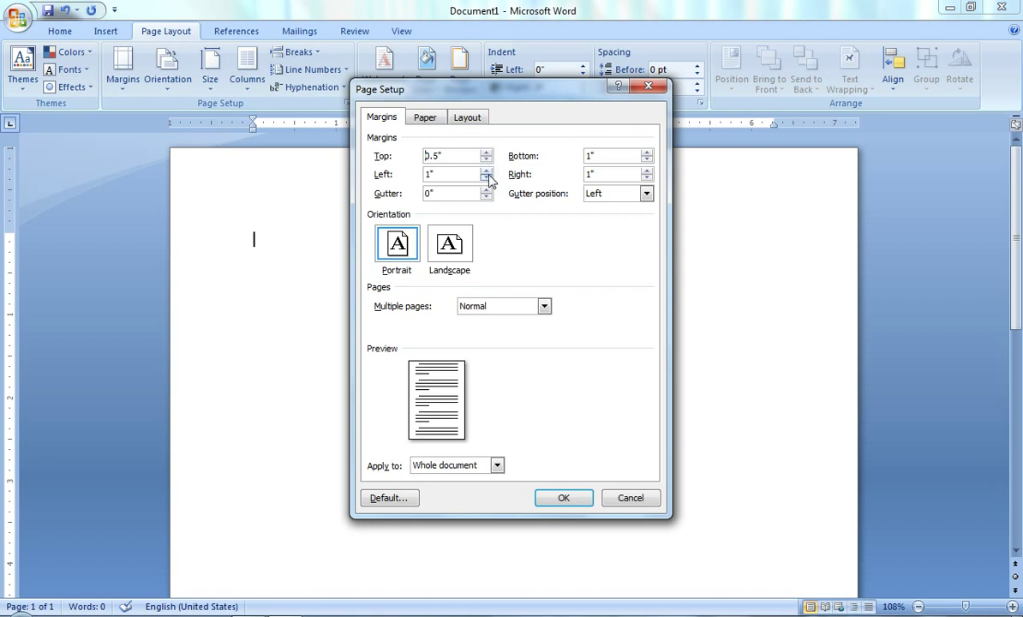
pyautogui.click(487, 178)
pyautogui.click(647, 178)
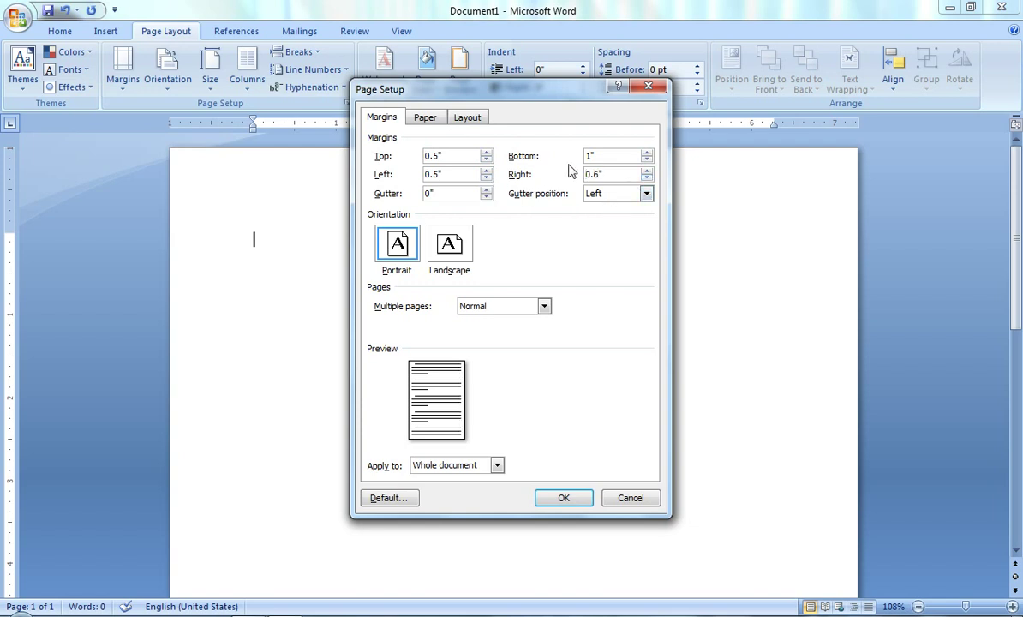
pyautogui.click(648, 161)
pyautogui.click(557, 498)
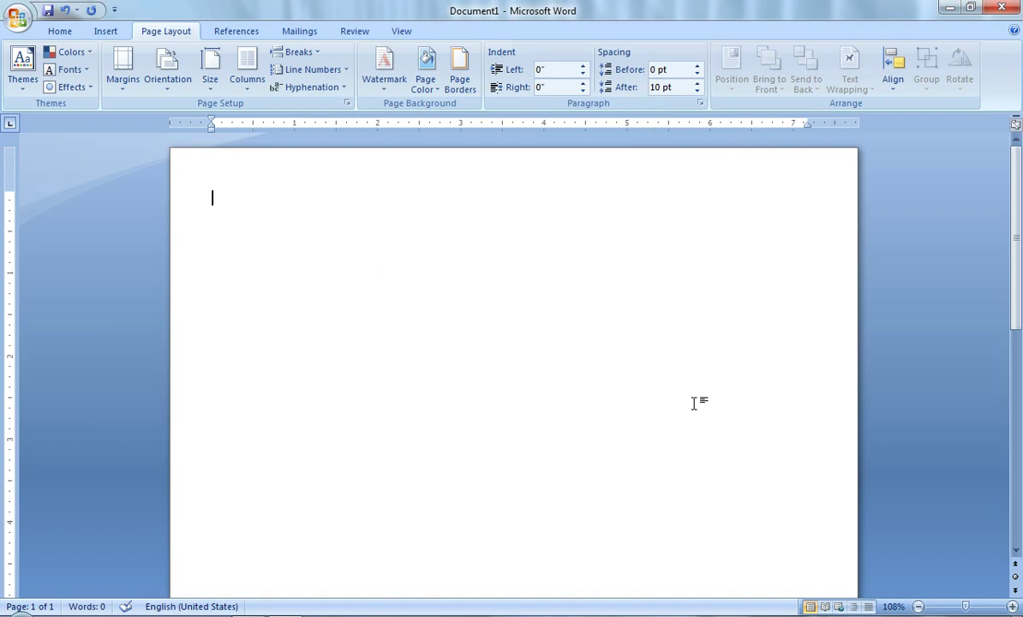
# Step: Replace a test line with the heading 'hira national educonfoundaion (redg)pakistan (mkd)'
pyautogui.write('Inter')
pyautogui.write('nation')
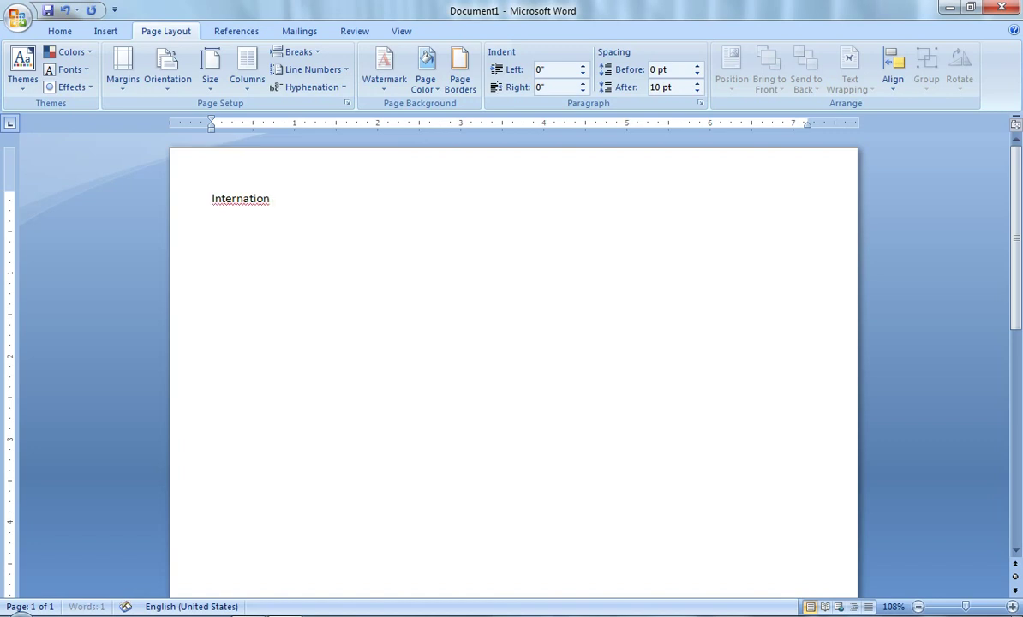
pyautogui.write('al pub')
pyautogui.write('lic')
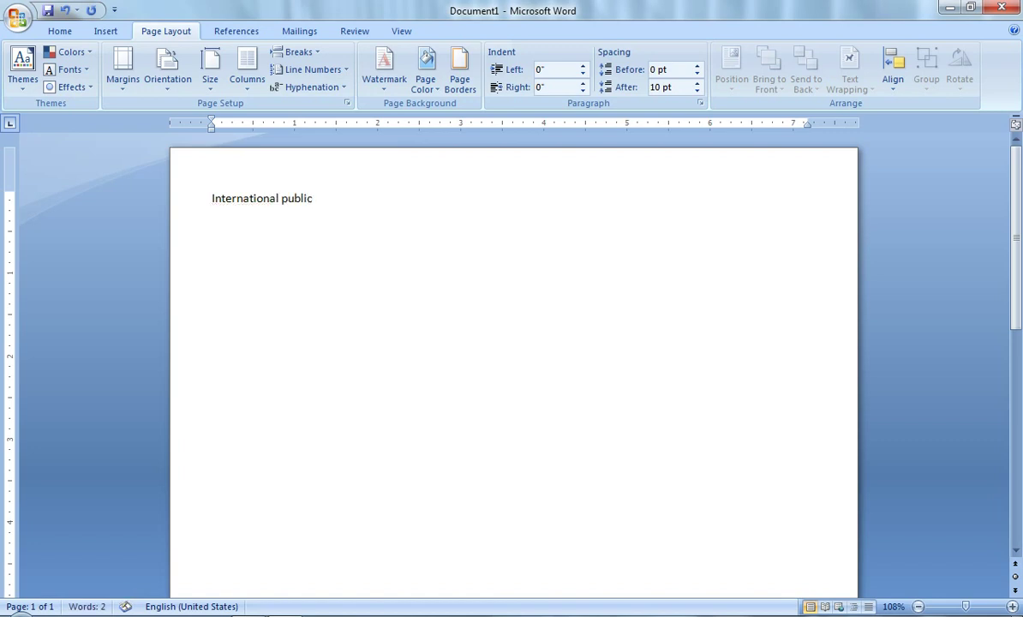
pyautogui.write(' high sch')
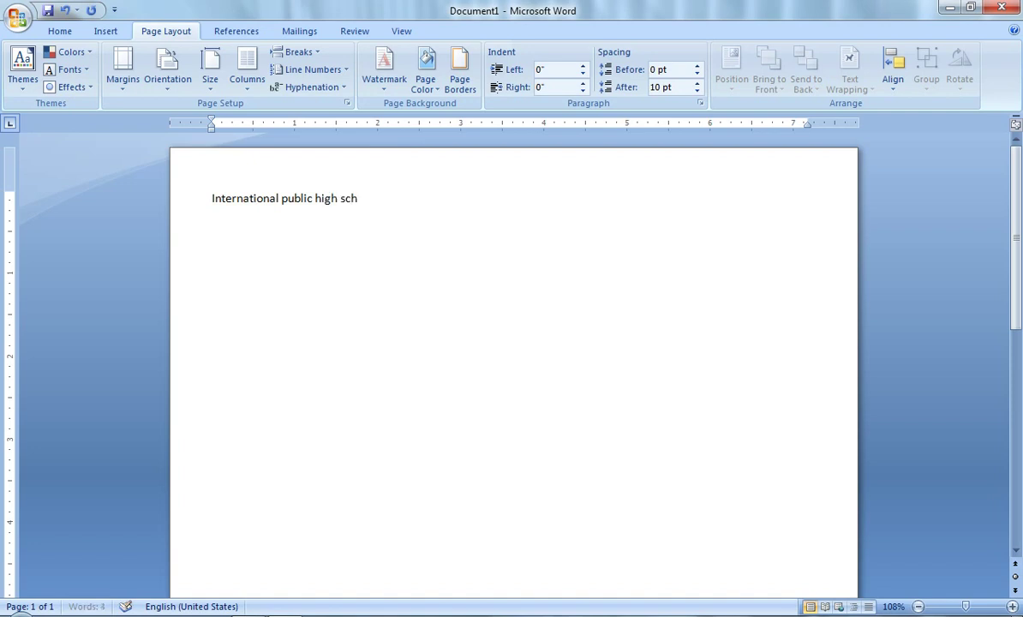
pyautogui.write('ool ')
pyautogui.write('shak')
pyautogui.write('oor')
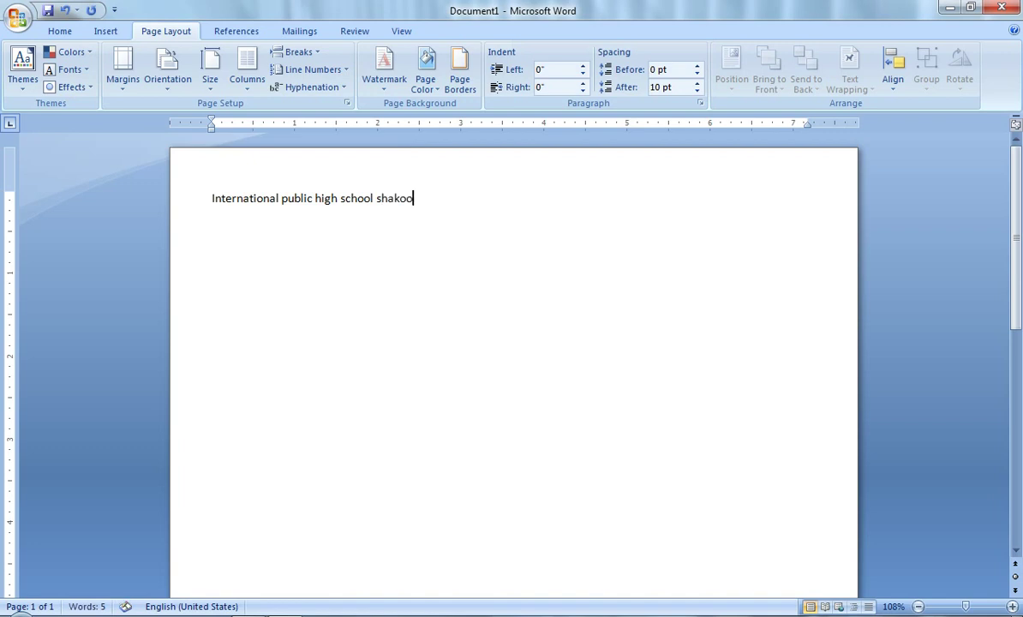
pyautogui.press('BackSpace')
pyautogui.press('BackSpace')
pyautogui.press('BackSpace')
pyautogui.press('BackSpace')
pyautogui.press('BackSpace')
pyautogui.press('BackSpace')
pyautogui.press('BackSpace')
pyautogui.press('BackSpace')
pyautogui.press('BackSpace')
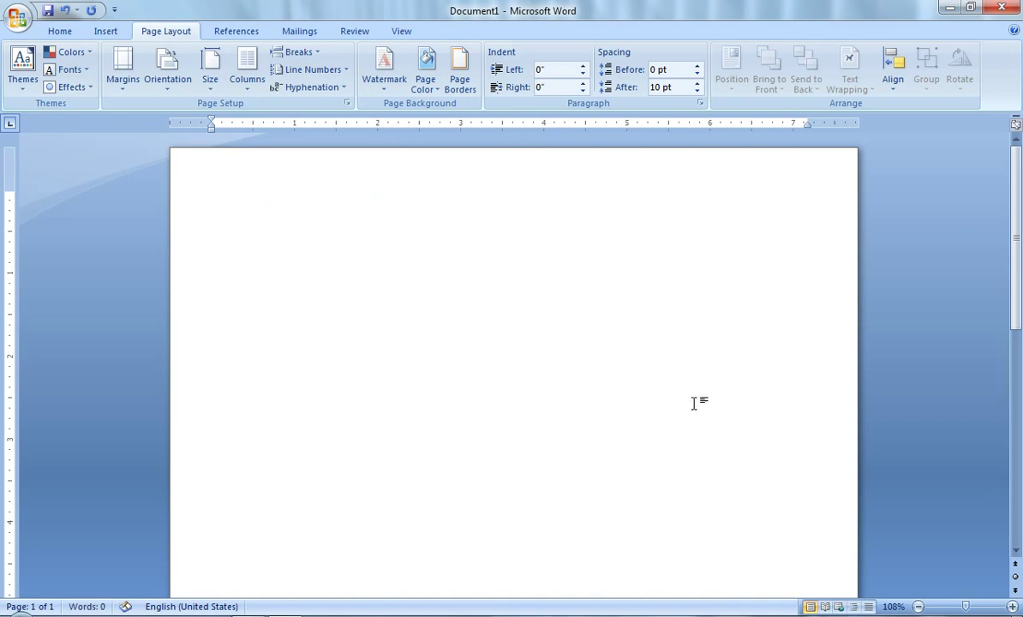
pyautogui.write('hira')
pyautogui.write(' nationa')
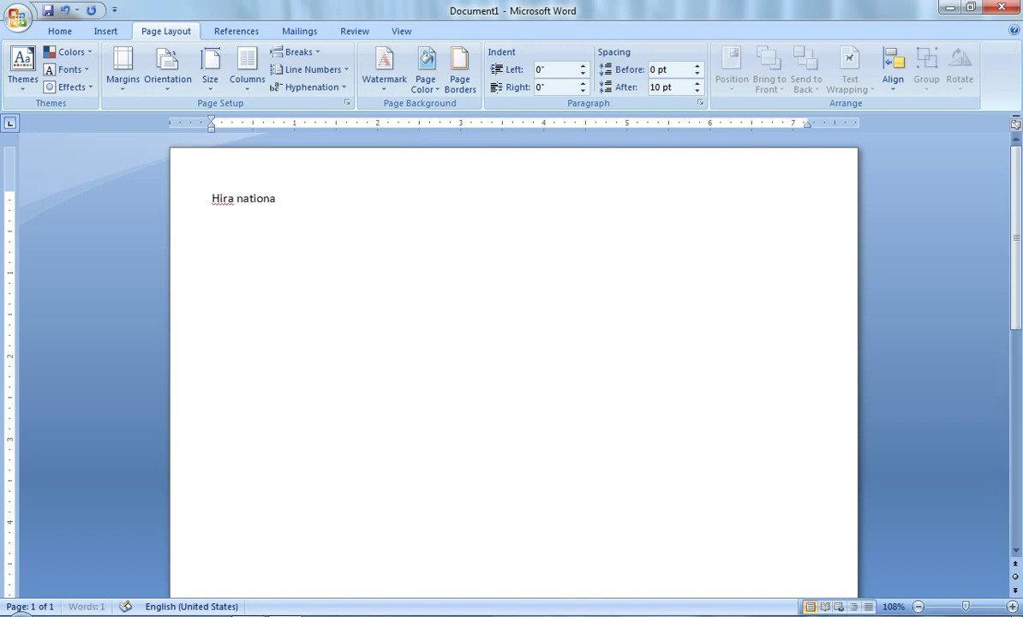
pyautogui.write('l e')
pyautogui.write('ducation')
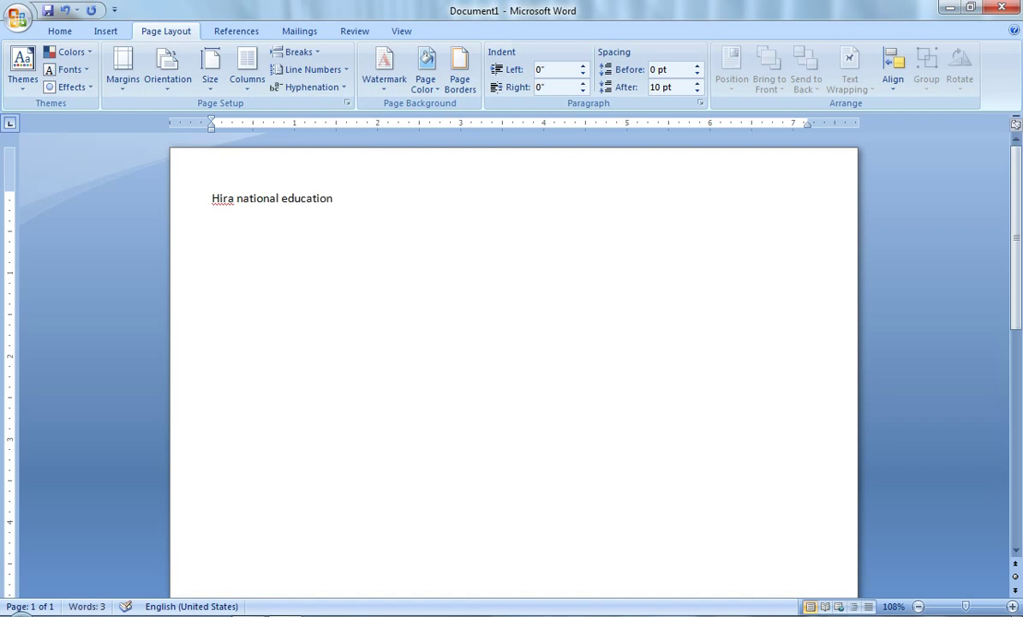
pyautogui.write('found')
pyautogui.write('atio')
pyautogui.write('n ')
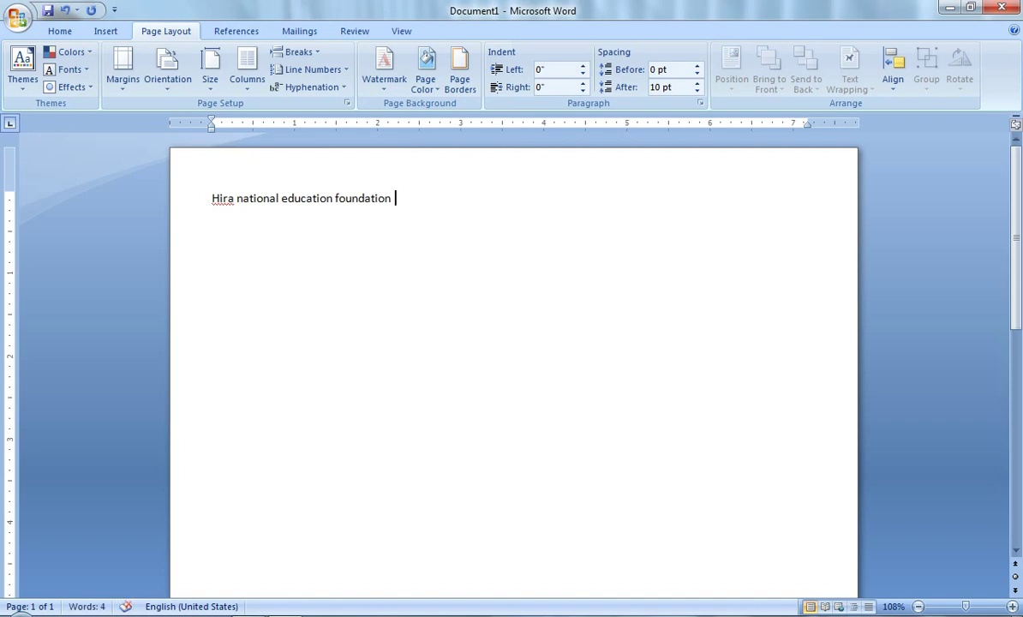
pyautogui.write('(r')
pyautogui.write('edg)')
pyautogui.write('paki')
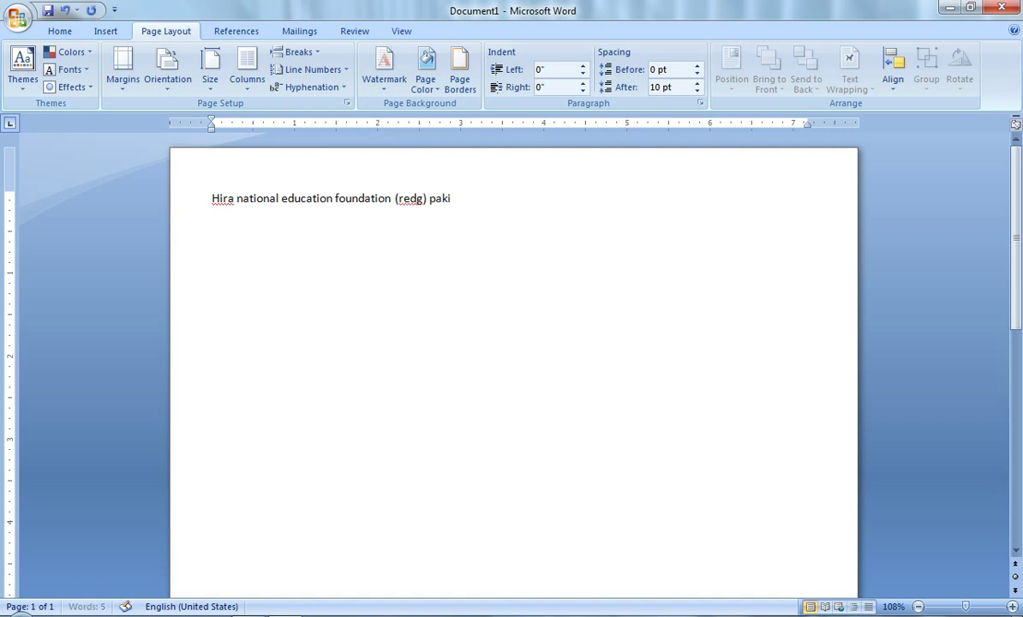
pyautogui.write('stan ')
pyautogui.write('(mk')
pyautogui.write('d)')
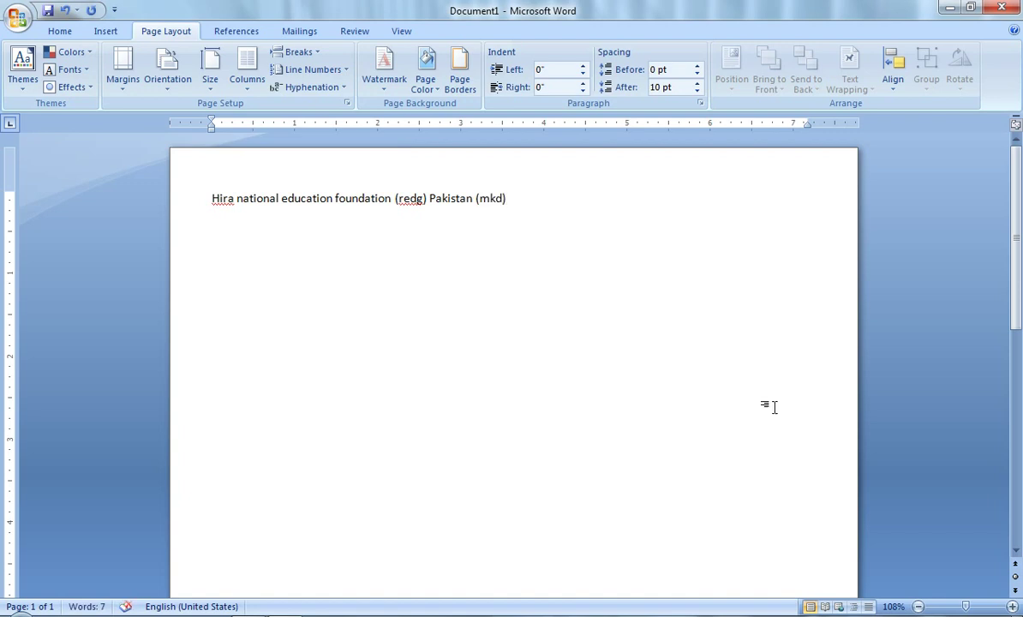
# Step: Make the heading all-uppercase, 18-point and bold so it fits on one line
pyautogui.moveTo(506, 193)
pyautogui.mouseDown()
pyautogui.moveTo(348, 190)
pyautogui.moveTo(187, 205)
pyautogui.mouseUp()
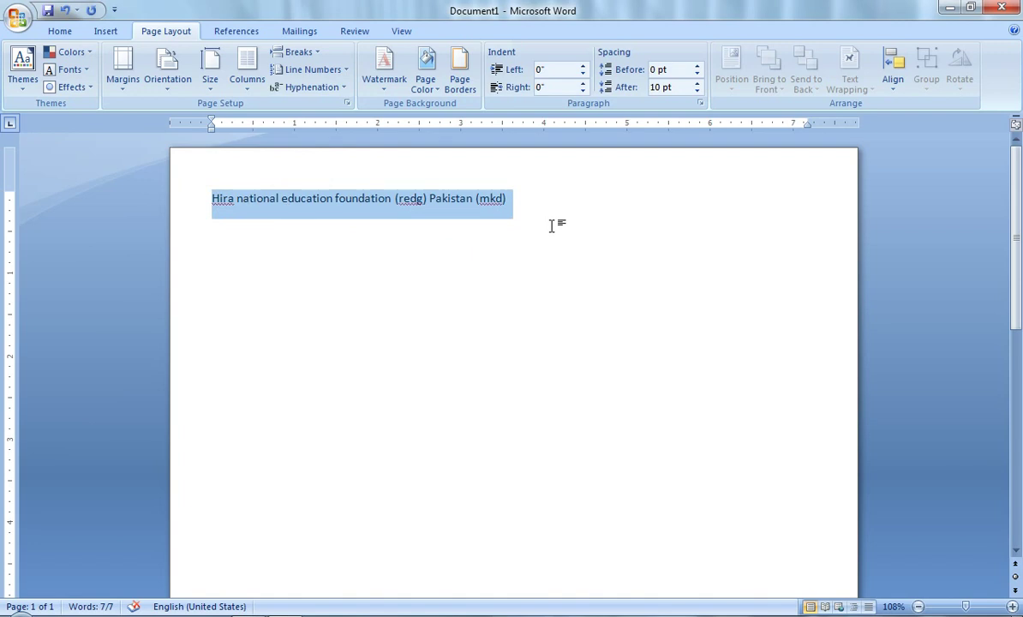
pyautogui.hotkey('ctrl', 'shift', '.')
pyautogui.hotkey('ctrl', 'shift', '.')
pyautogui.hotkey('ctrl', 'shift', '.')
pyautogui.hotkey('ctrl', 'shift', '.')
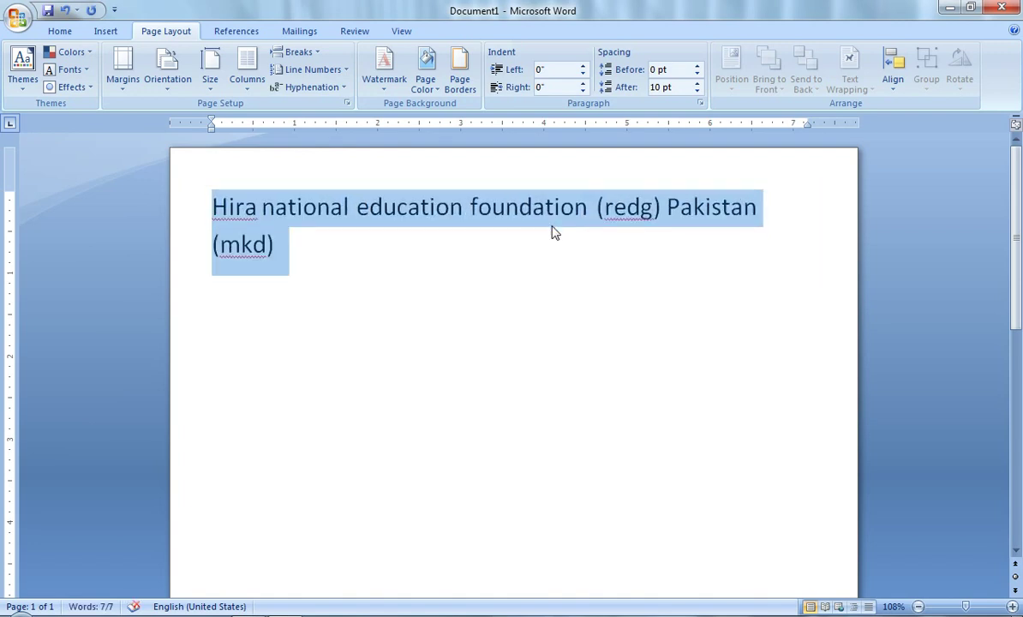
pyautogui.hotkey('ctrl', '[')
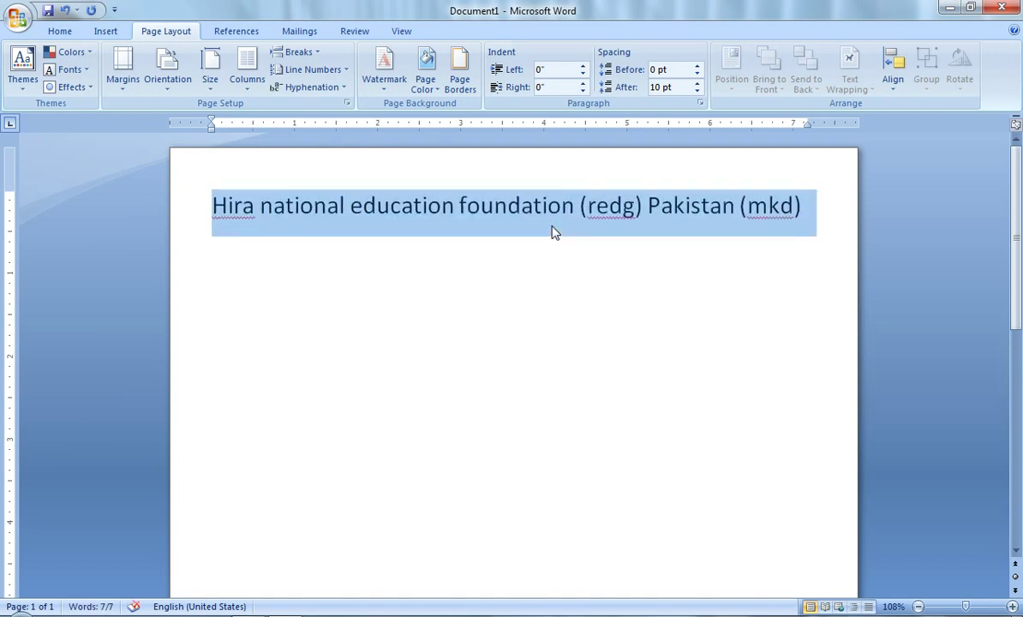
pyautogui.hotkey('ctrl', '[')
pyautogui.hotkey('ctrl', '[')
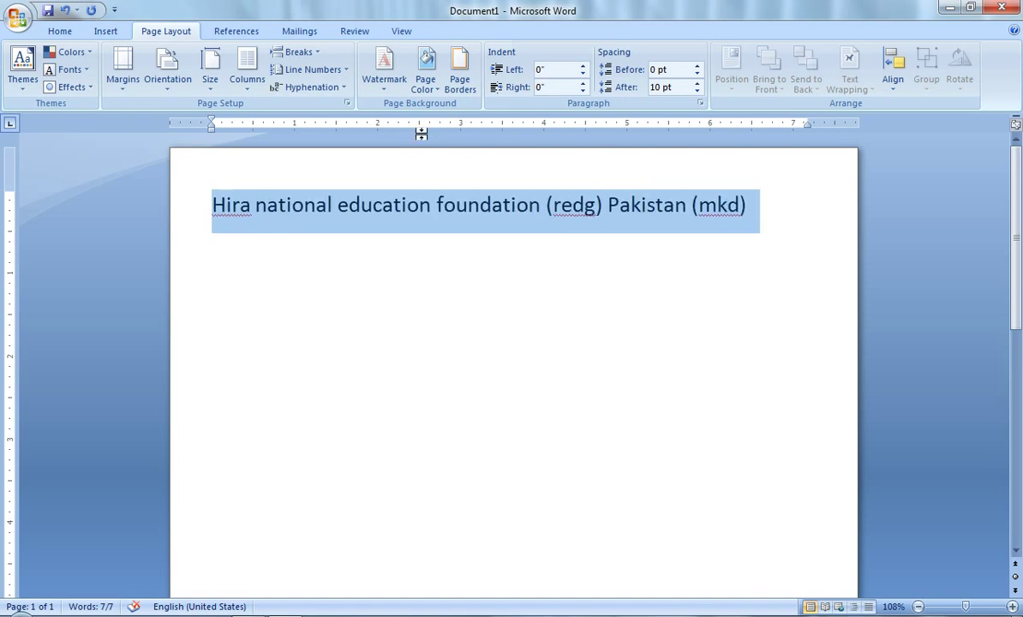
pyautogui.click(59, 30)
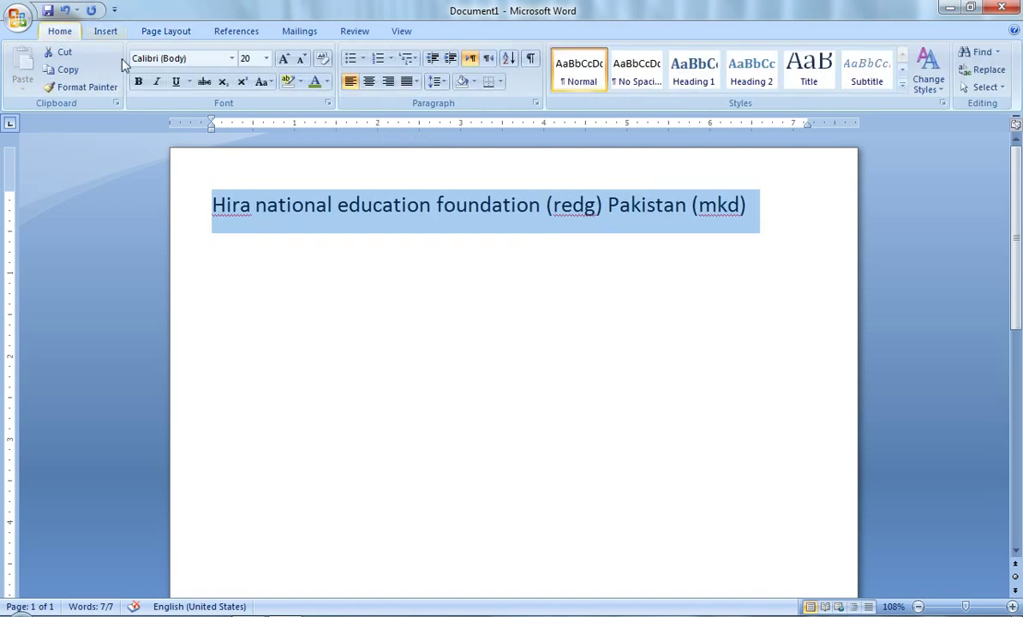
pyautogui.click(266, 82)
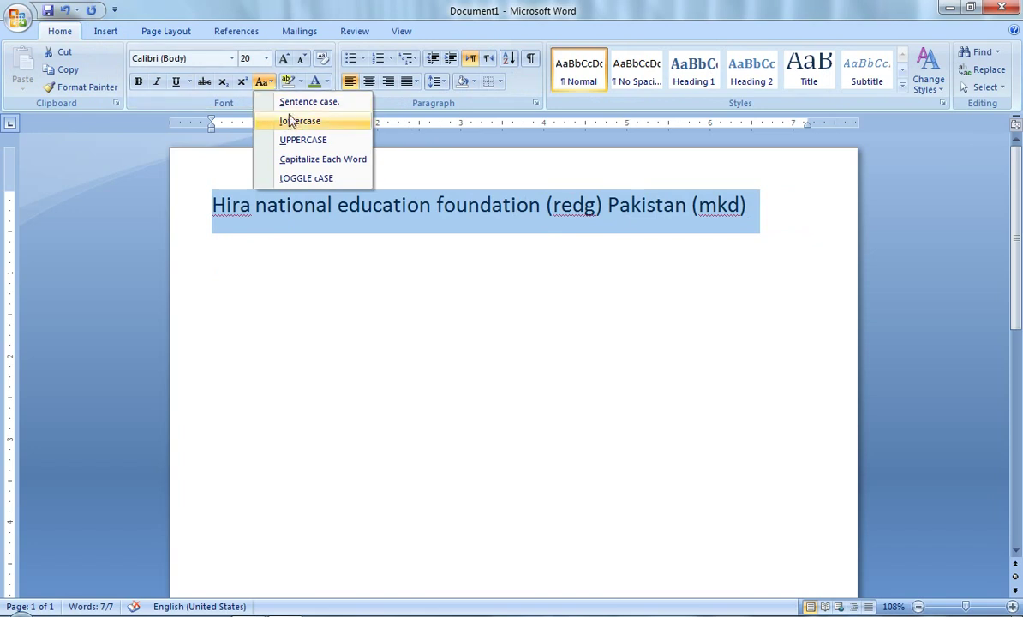
pyautogui.click(302, 140)
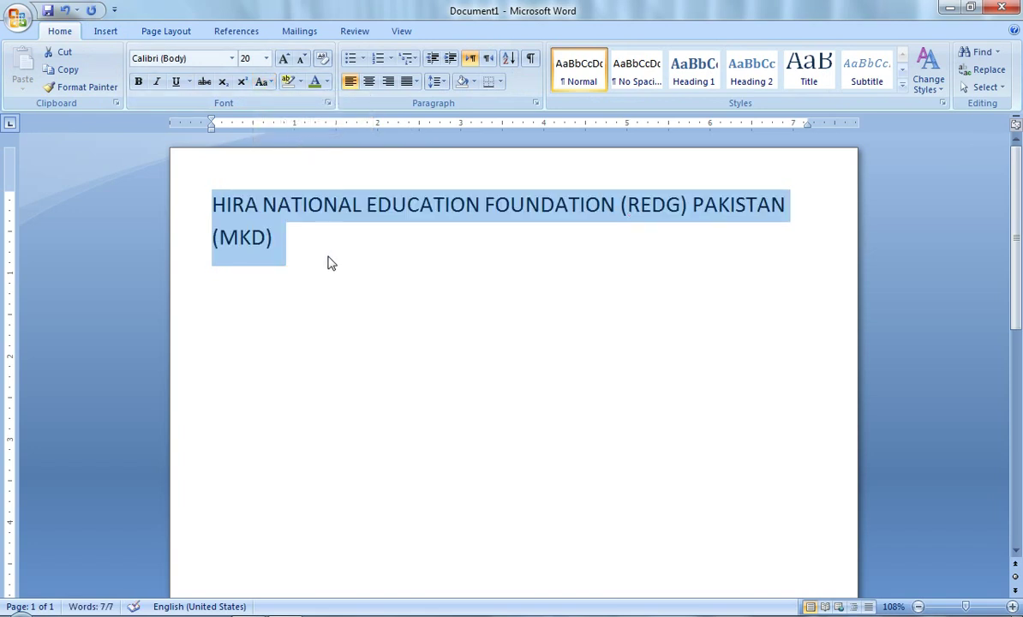
pyautogui.hotkey('ctrl', '[')
pyautogui.hotkey('ctrl', '[')
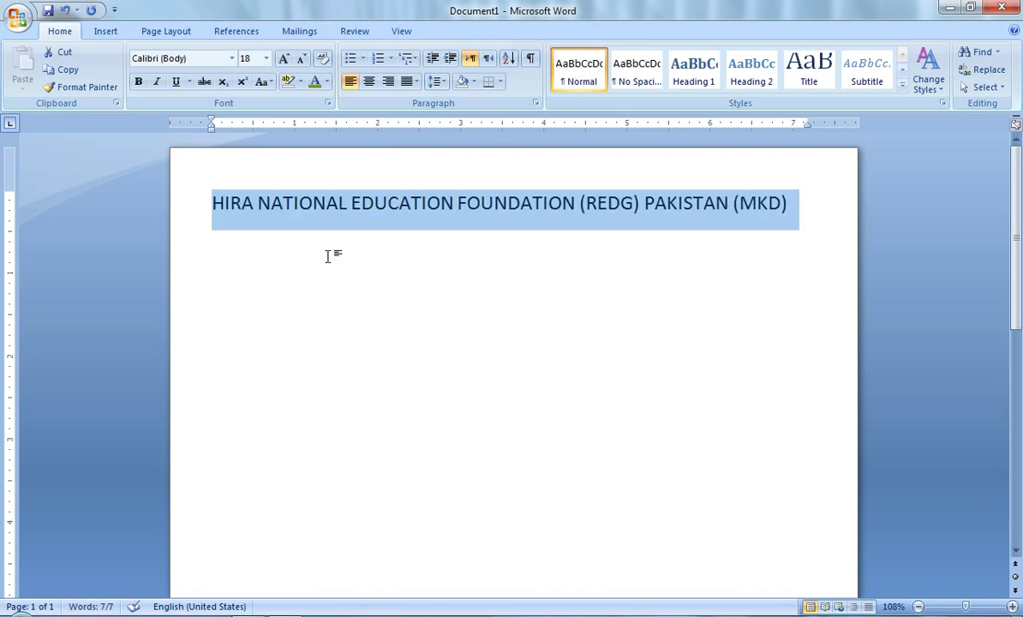
pyautogui.hotkey('ctrl', 'b')
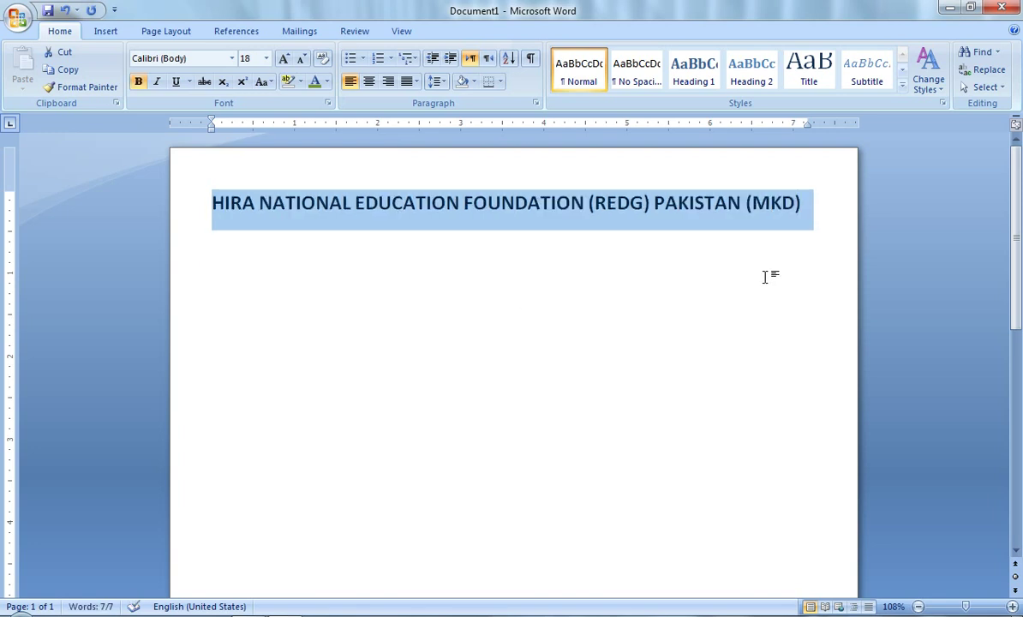
pyautogui.click(814, 207)
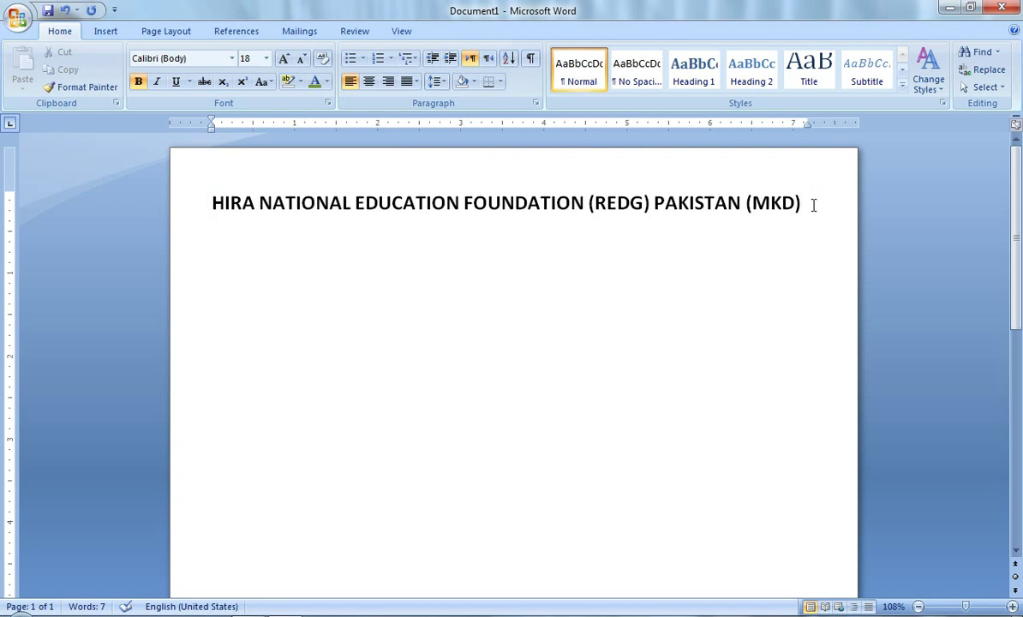
# Step: Add the line '2nd term exam 2018' below the heading, removing the auto-completed date
pyautogui.press('Return')
pyautogui.write('2')
pyautogui.write('nd ')
pyautogui.write('term e')
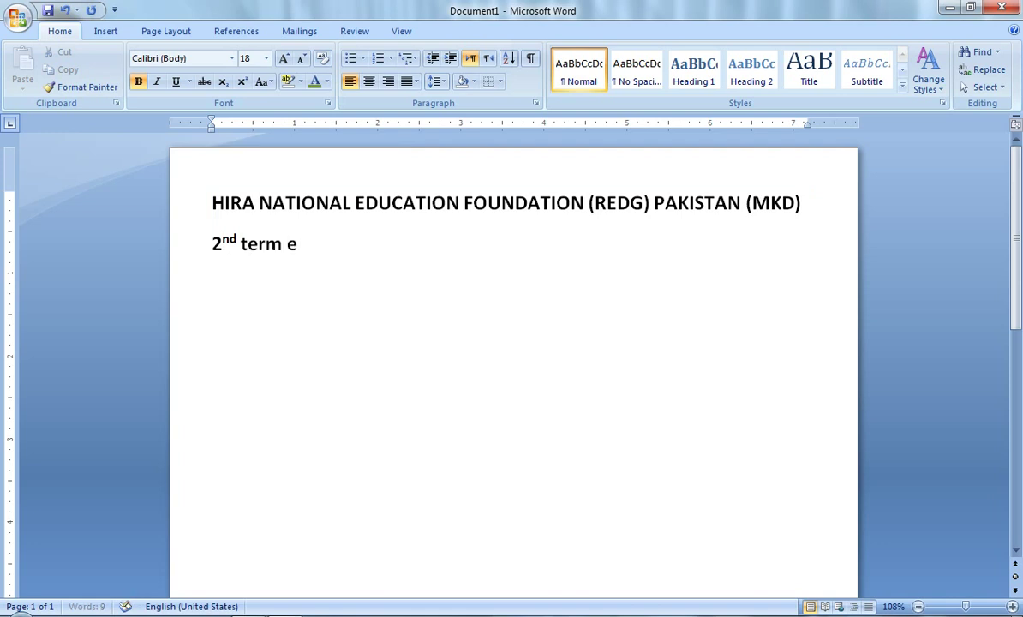
pyautogui.write('xam ')
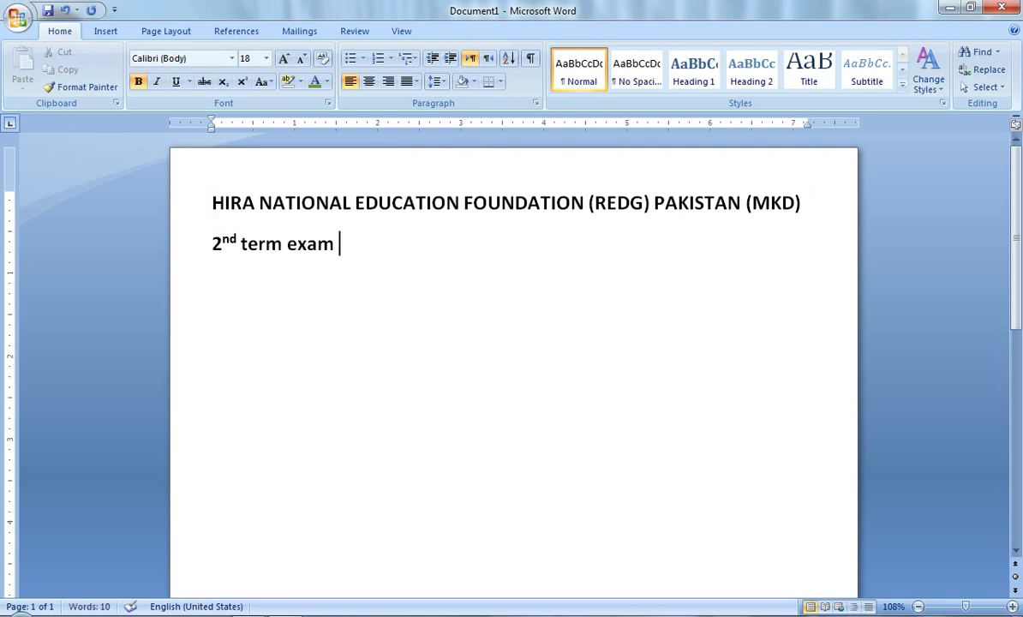
pyautogui.write('201')
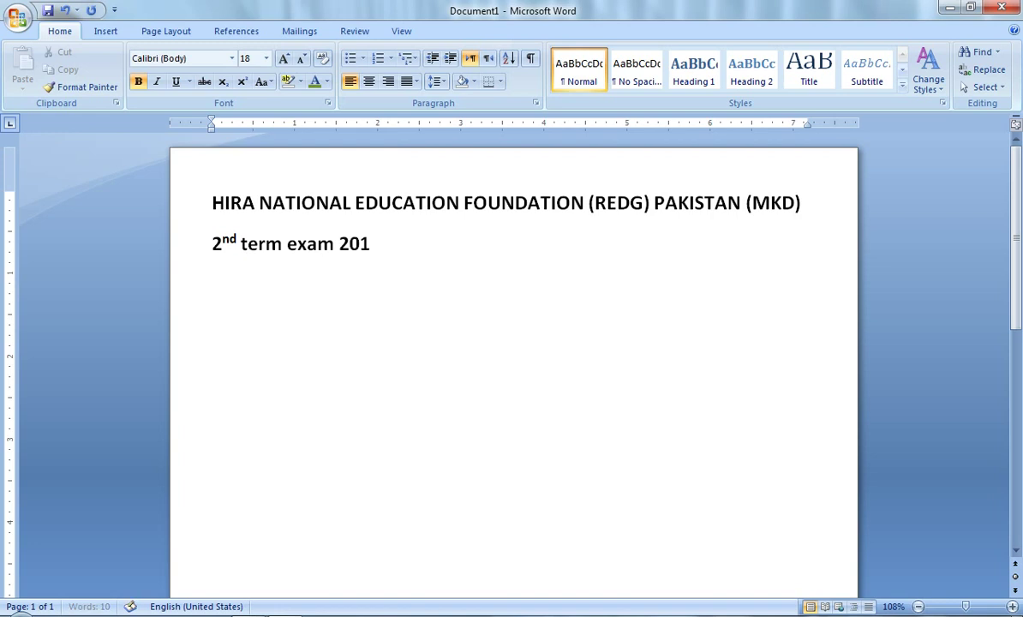
pyautogui.write('8')
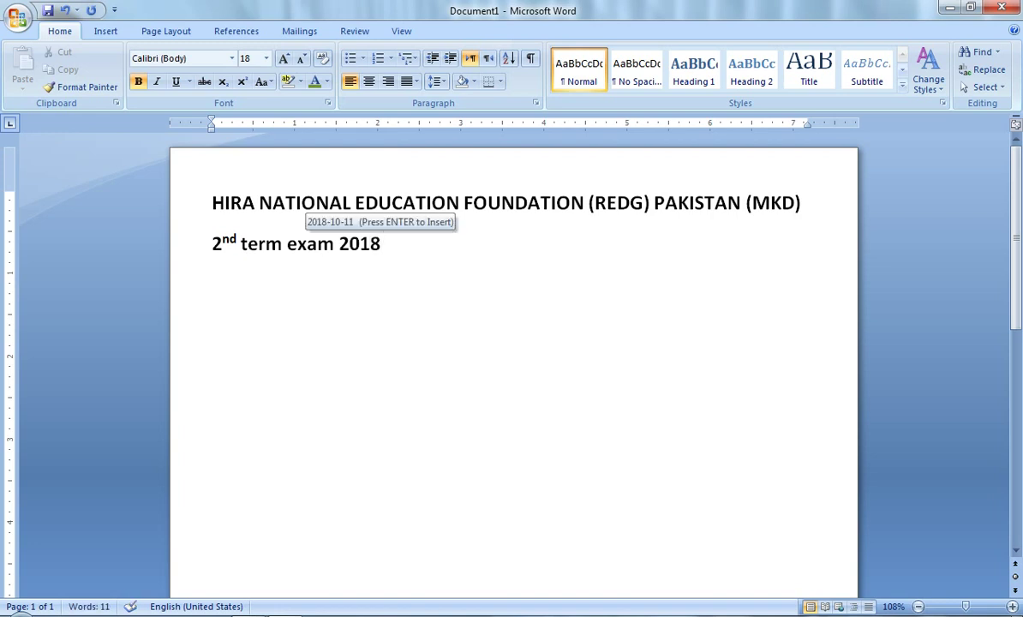
pyautogui.press('Return')
pyautogui.press('BackSpace')
pyautogui.press('BackSpace')
pyautogui.press('BackSpace')
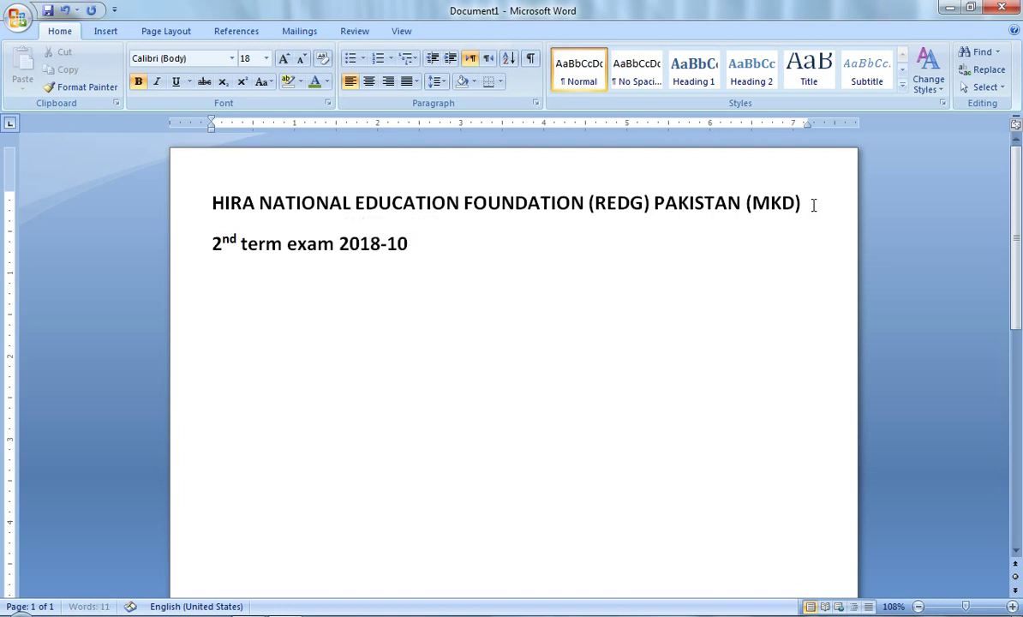
pyautogui.press('BackSpace')
pyautogui.press('BackSpace')
pyautogui.press('BackSpace')
# Step: Start the details line with "Paper math's" and a tab before 'class 7th'
pyautogui.press('Return')
pyautogui.write('pae')
pyautogui.write('re')
pyautogui.press('BackSpace')
pyautogui.press('BackSpace')
pyautogui.press('BackSpace')
pyautogui.write('per ')
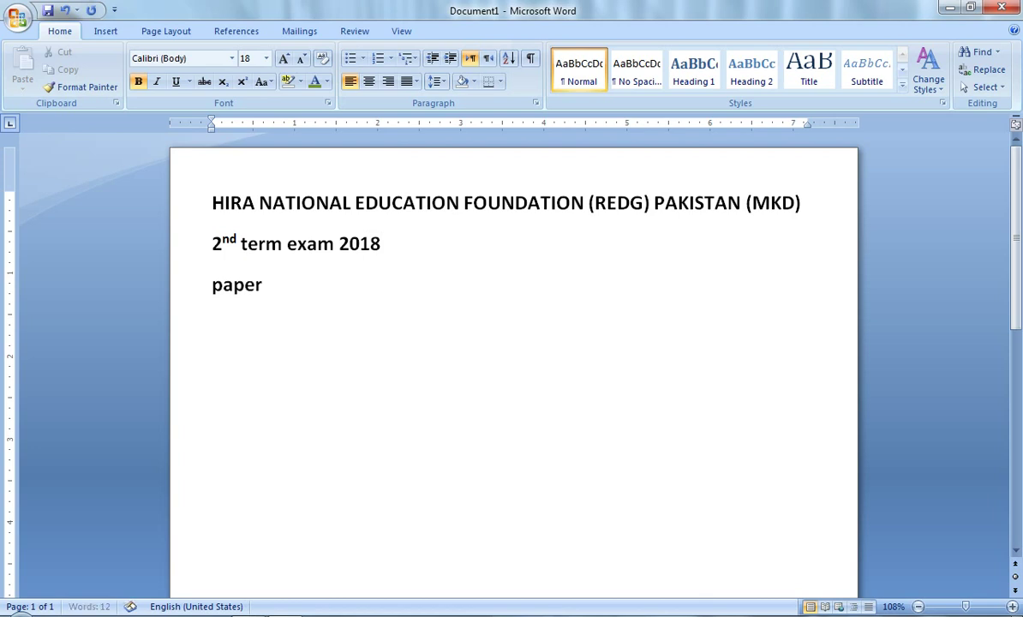
pyautogui.write('math')
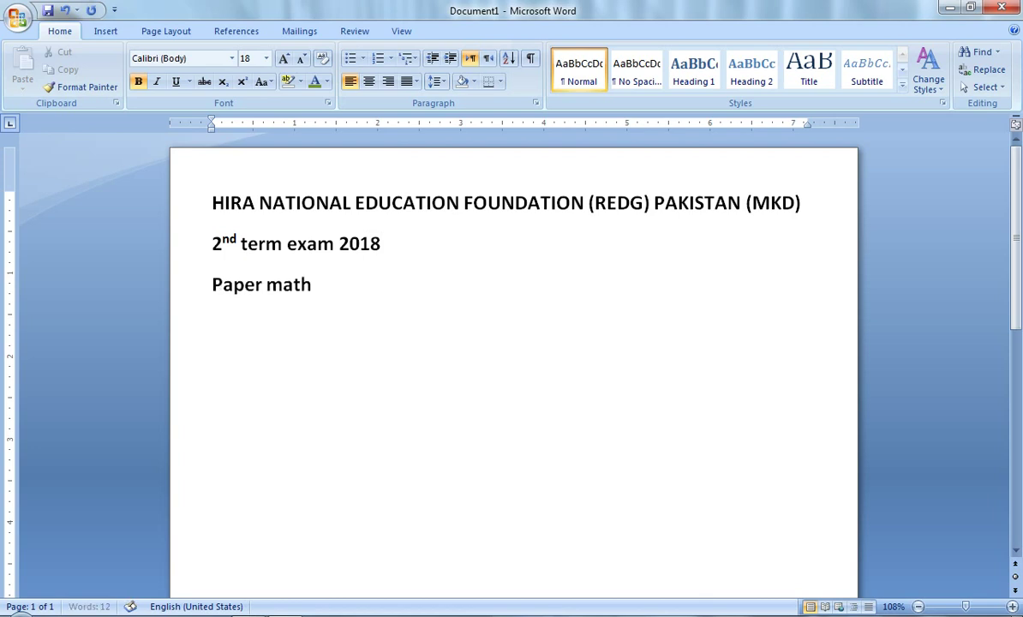
pyautogui.write("'s")
pyautogui.press('Tab')
pyautogui.write('cla')
pyautogui.write('ss ')
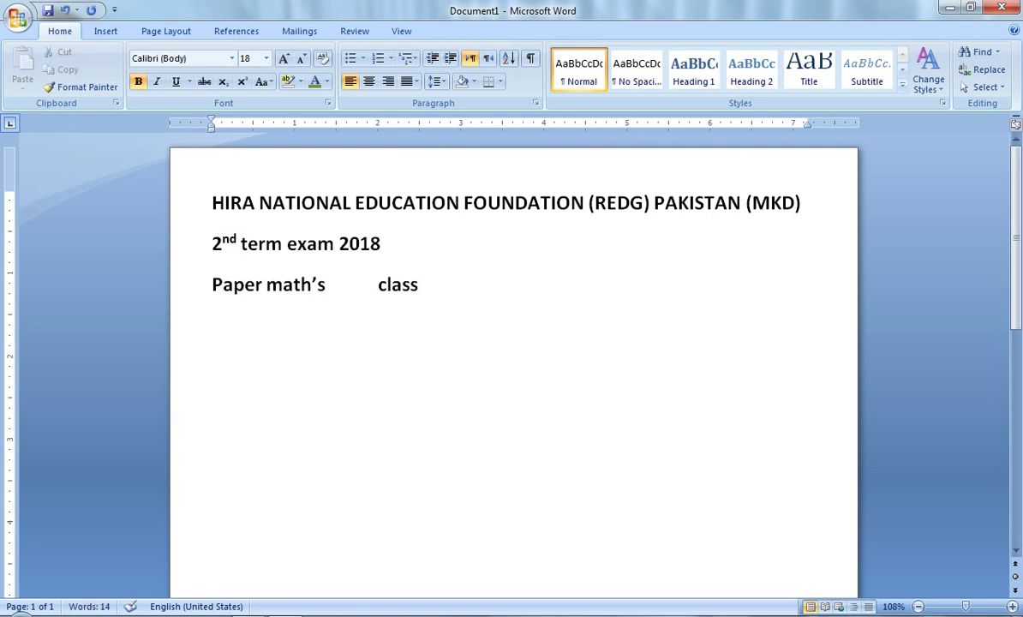
pyautogui.write('7t')
pyautogui.write('h')
# Step: Add tab-separated 'Time: 3 hrs' and 'marks :100' to the details line
pyautogui.press('Tab')
pyautogui.write('tim')
pyautogui.press('BackSpace')
pyautogui.press('BackSpace')
pyautogui.press('BackSpace')
pyautogui.write('Te')
pyautogui.press('BackSpace')
pyautogui.write('ime')
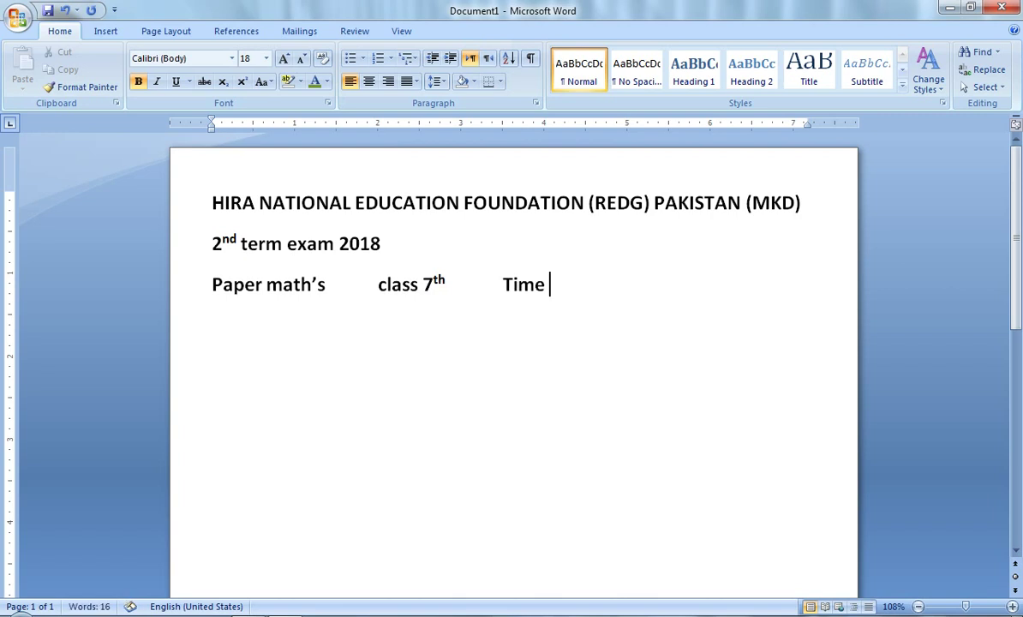
pyautogui.press('BackSpace')
pyautogui.write(': ')
pyautogui.write('3 H')
pyautogui.write('R')
pyautogui.press('BackSpace')
pyautogui.press('BackSpace')
pyautogui.write('hr')
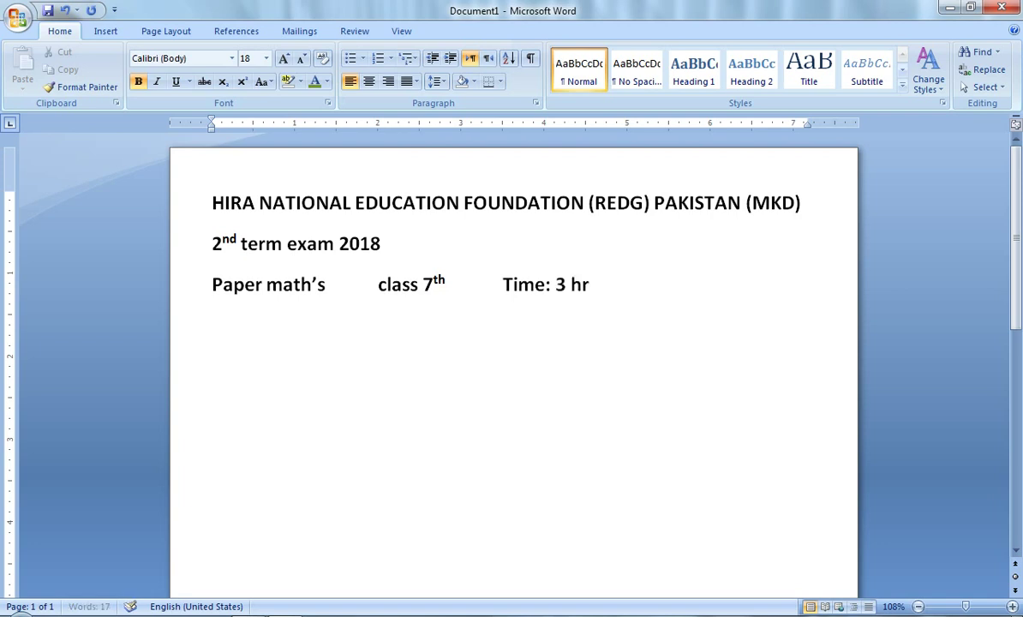
pyautogui.write('s')
pyautogui.press('Tab')
pyautogui.write('m')
pyautogui.write('arks ')
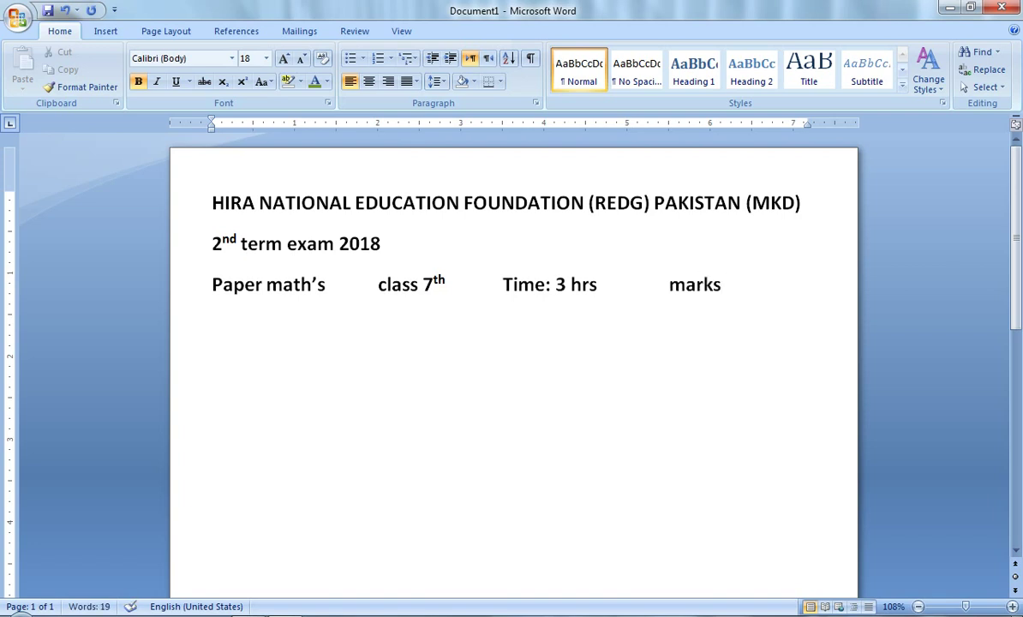
pyautogui.write(':')
pyautogui.write('100')
# Step: Apply Capitalize Each Word to the Paper/Class/Time/Marks line and dismiss the colour-scheme prompt
pyautogui.moveTo(782, 285); pyautogui.dragTo(199, 292)
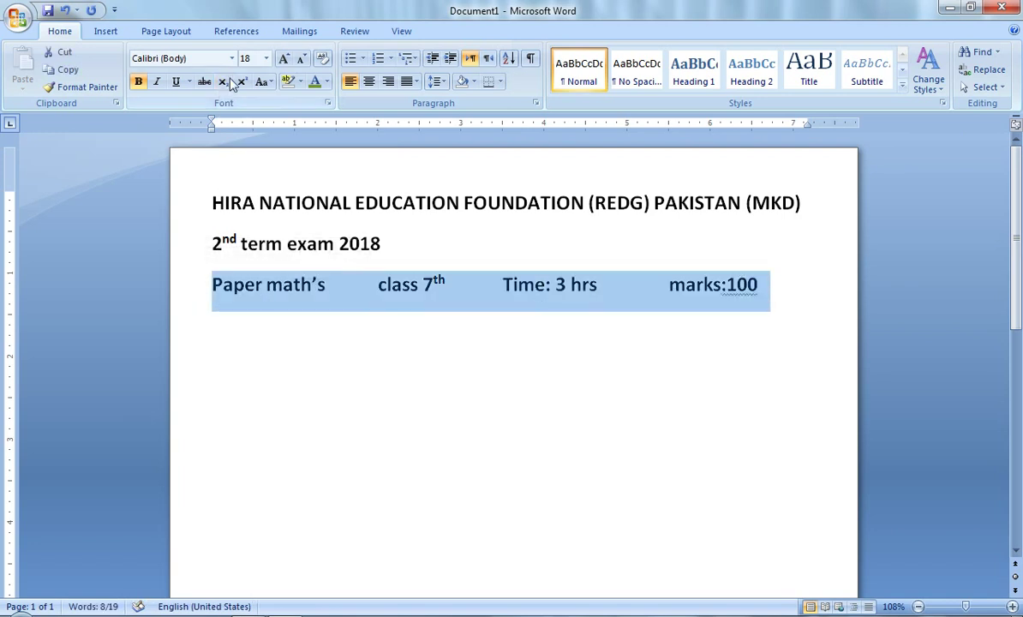
pyautogui.click(270, 82)
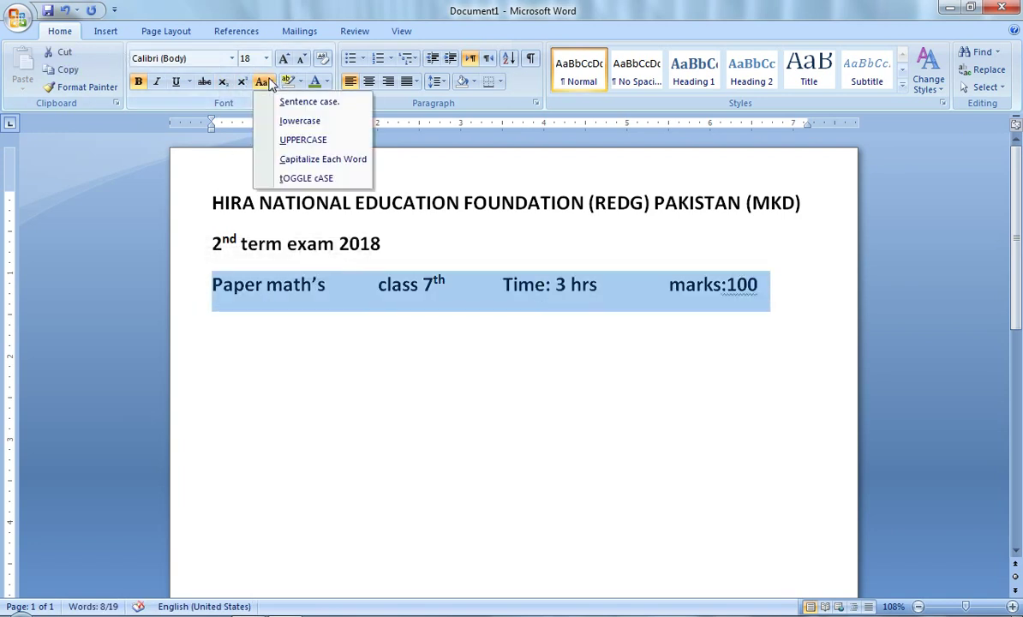
pyautogui.click(308, 159)
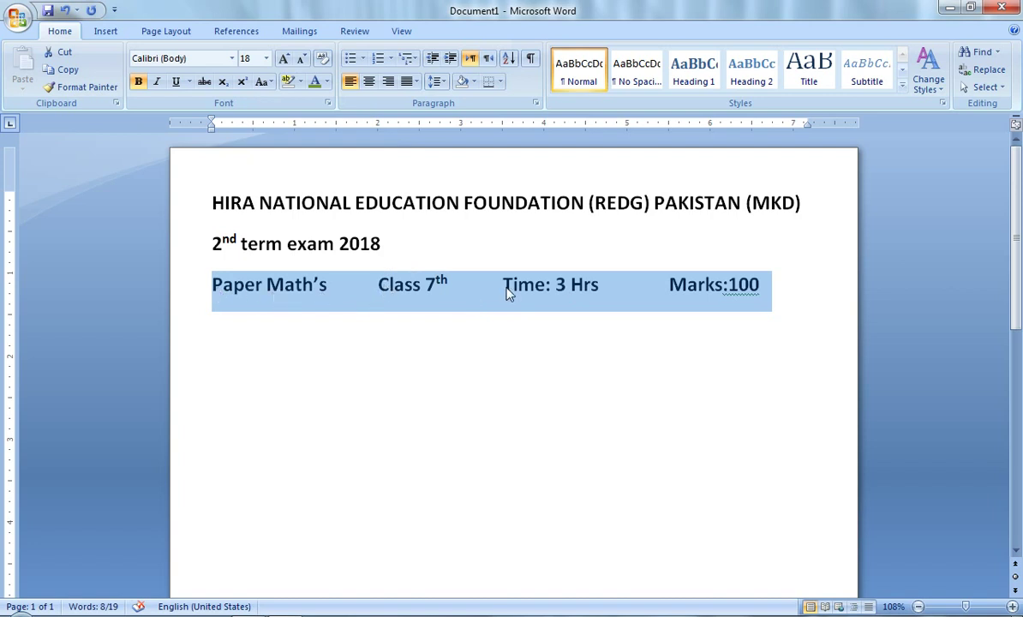
pyautogui.click(681, 292)
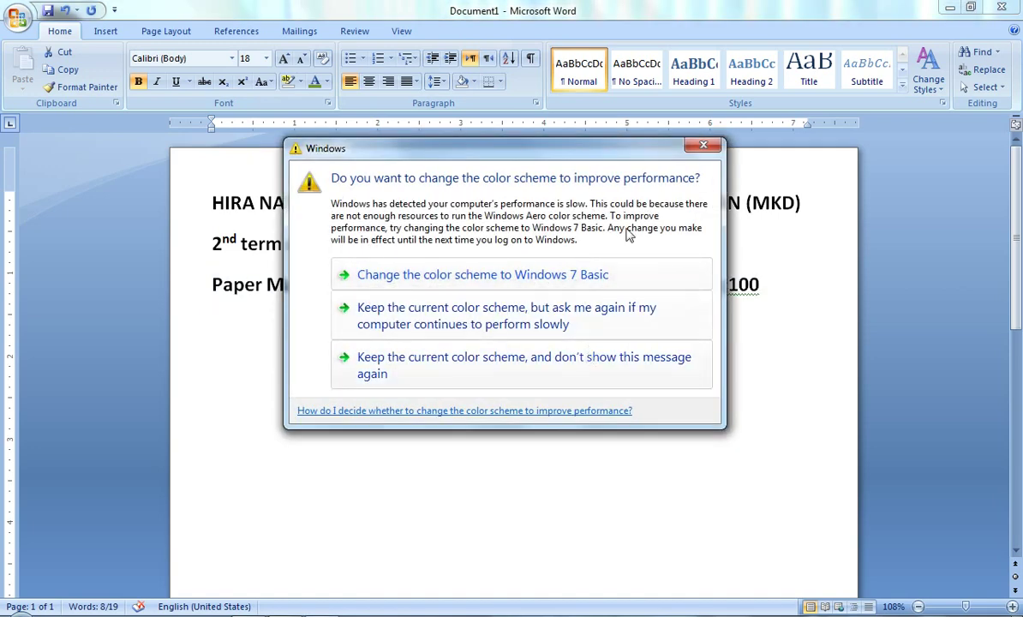
pyautogui.click(704, 146)
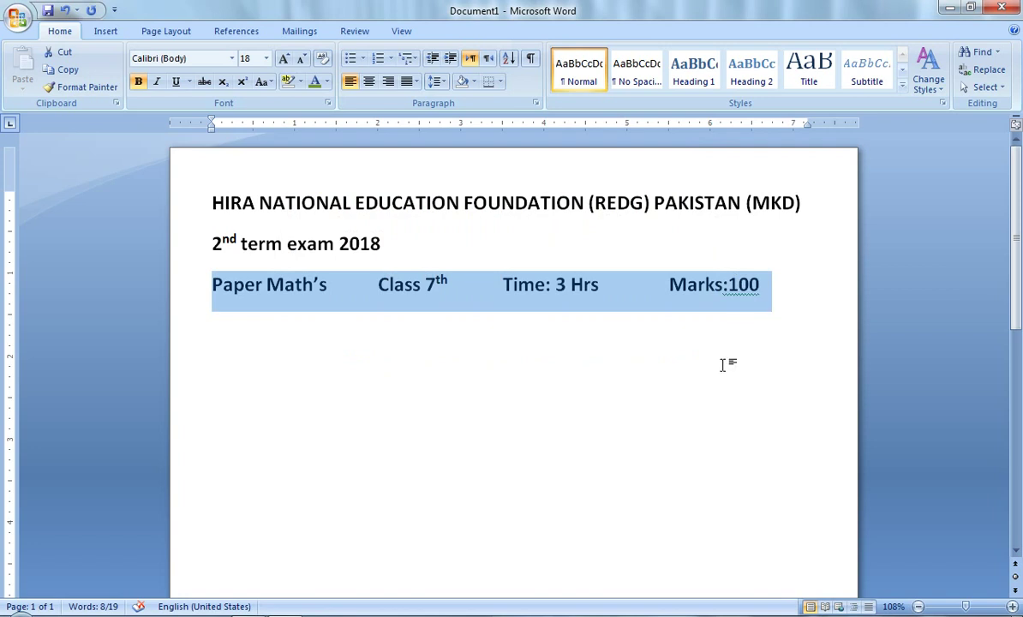
# Step: Shrink the details line to 12 pt and tab Class and Marks further apart
pyautogui.hotkey('ctrl', '[')
pyautogui.hotkey('ctrl', '[')
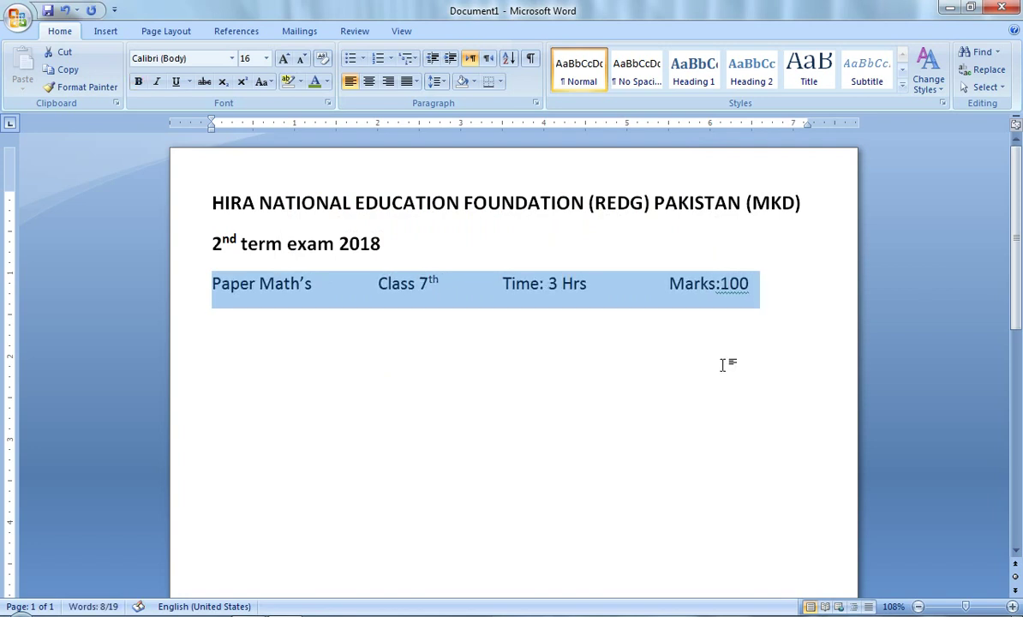
pyautogui.hotkey('ctrl', '[')
pyautogui.hotkey('ctrl', '[')
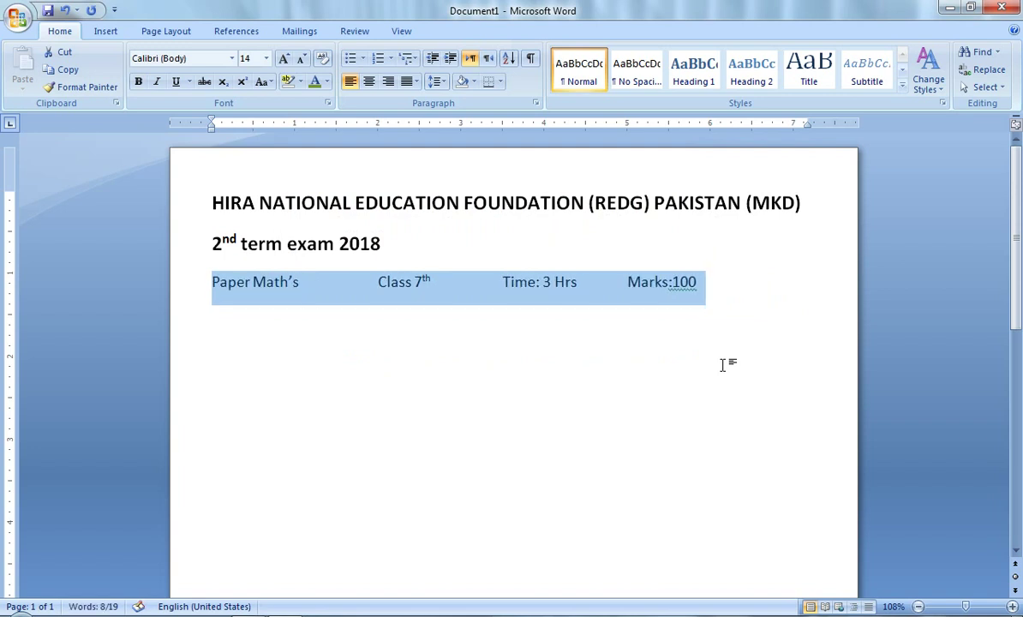
pyautogui.hotkey('ctrl', '[')
pyautogui.hotkey('ctrl', '[')
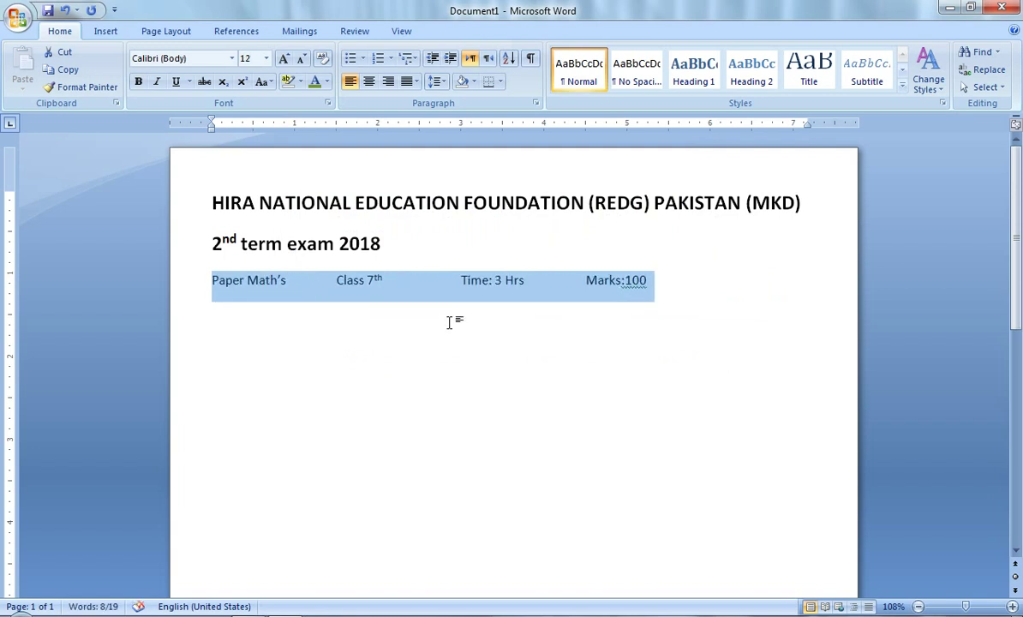
pyautogui.doubleClick(335, 285)
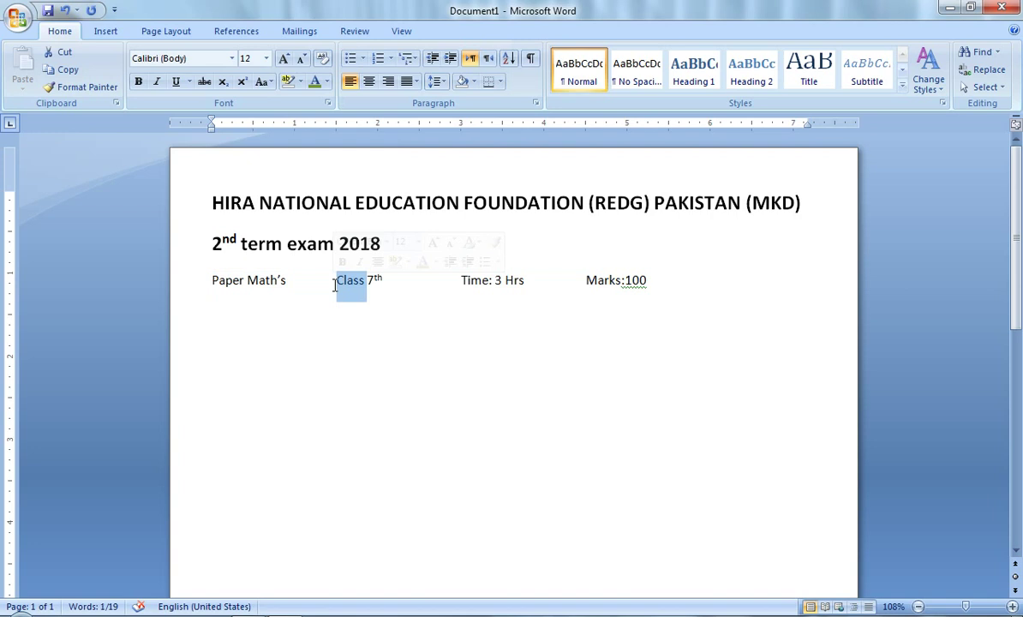
pyautogui.press('Delete')
pyautogui.hotkey('ctrl', 'z')
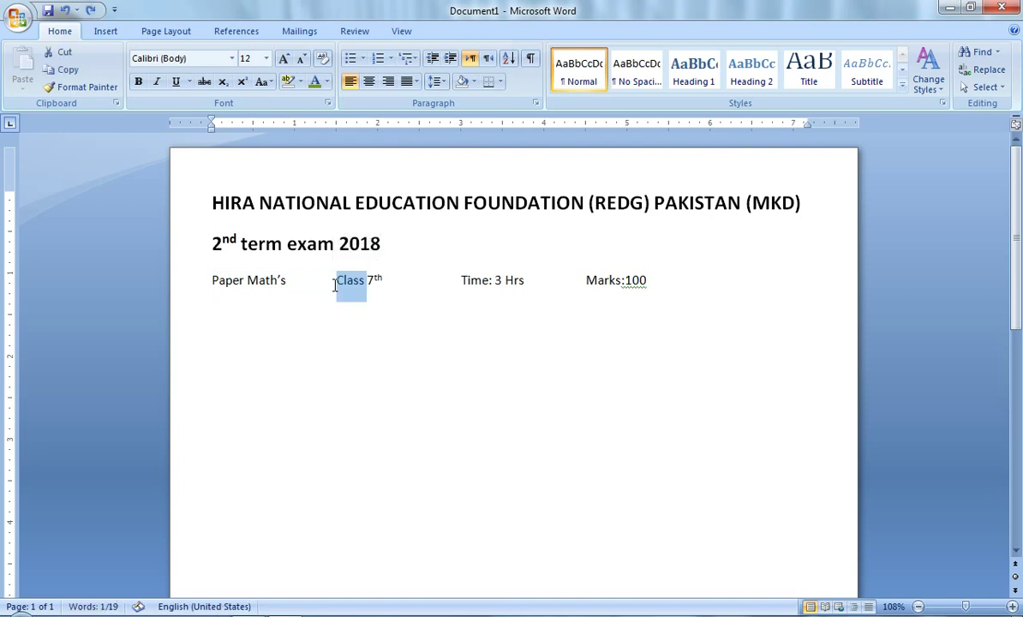
pyautogui.click(335, 286)
pyautogui.press('Tab')
pyautogui.press('Tab')
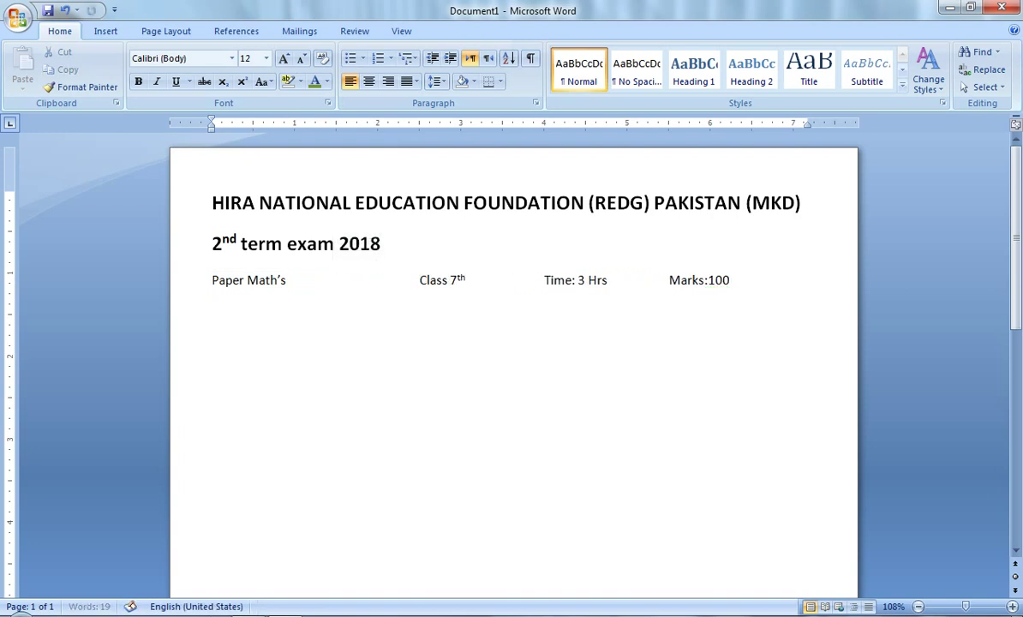
pyautogui.click(545, 281)
pyautogui.click(670, 281)
pyautogui.press('Tab')
pyautogui.press('BackSpace')
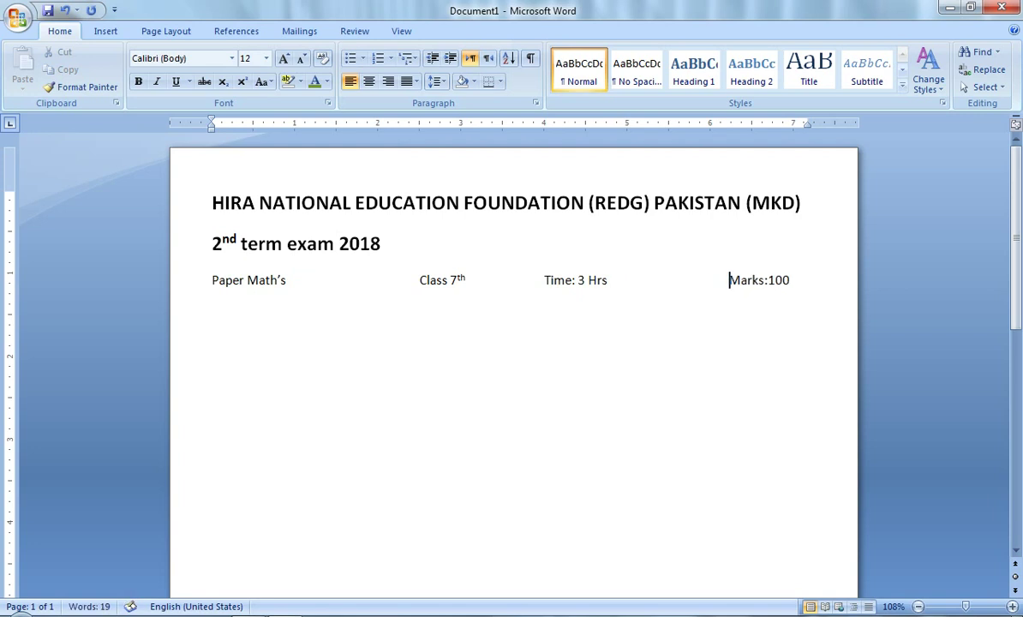
# Step: Add a double rule under the details line by typing === and Enter
pyautogui.click(804, 291)
pyautogui.press('Return')
pyautogui.write('===')
pyautogui.press('Return')
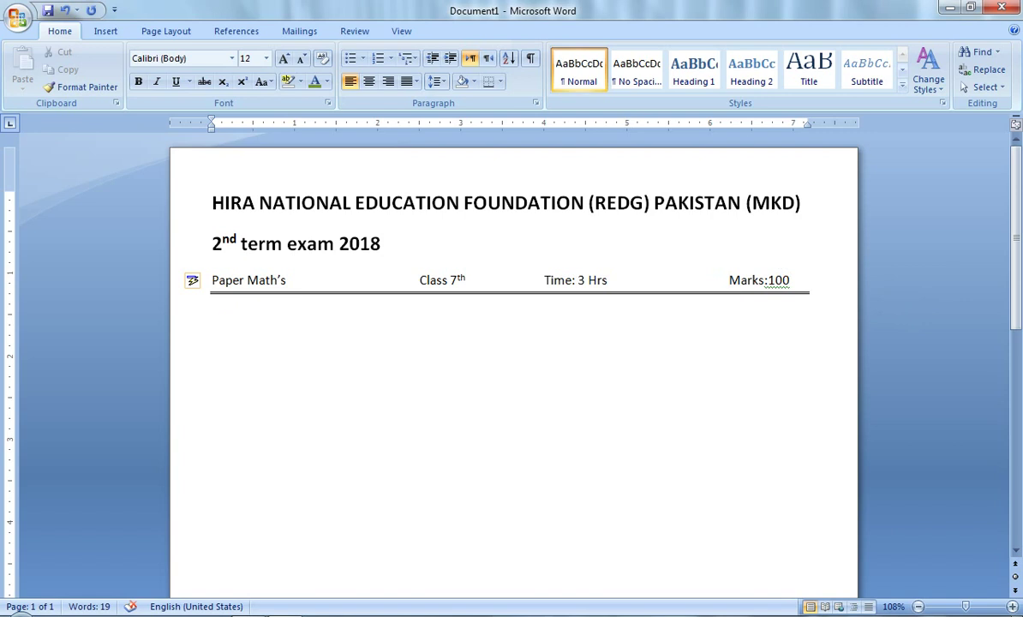
# Step: Centre the '2nd term exam 2018' line using tabs
pyautogui.click(214, 251)
pyautogui.press('Tab')
pyautogui.press('Tab')
pyautogui.press('Tab')
pyautogui.press('Tab')
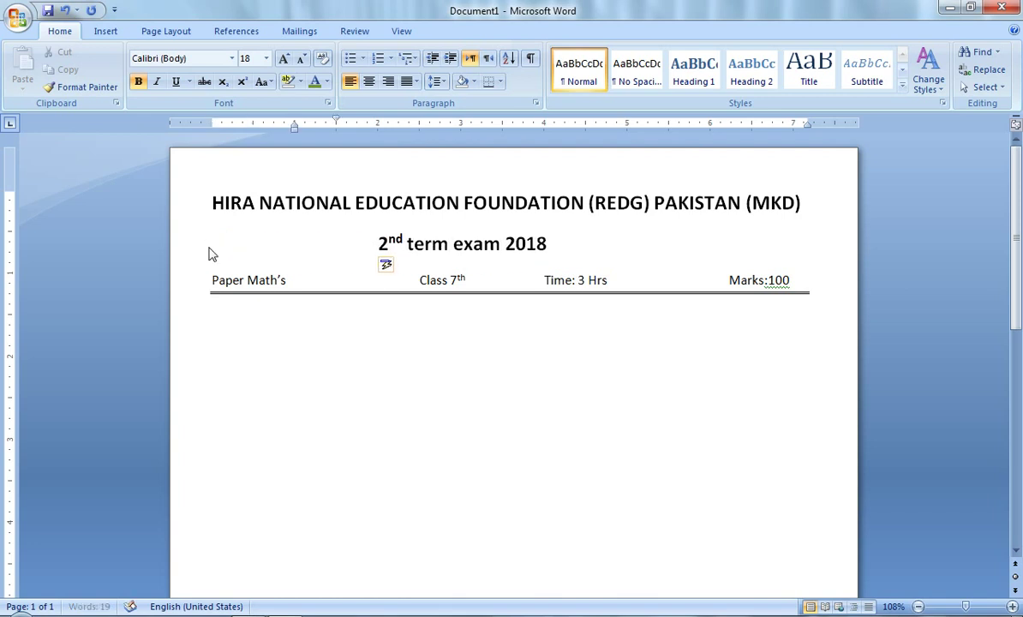
pyautogui.press('Tab')
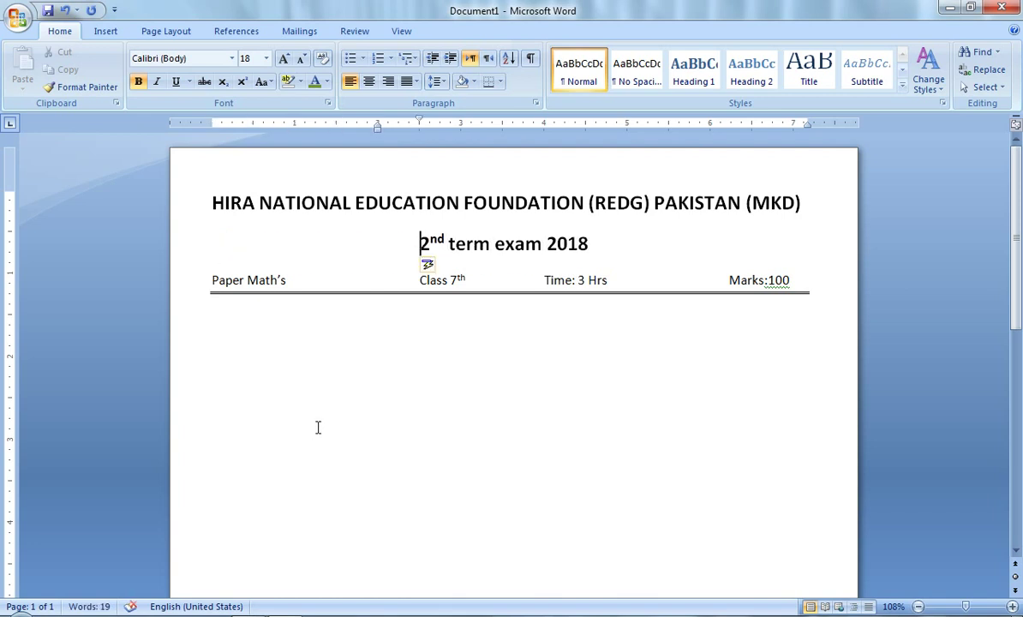
pyautogui.click(282, 378)
# Step: Type 'Q)1:- choose the correct answer.' and make it bold 13 pt with an empty line below
pyautogui.write('Q')
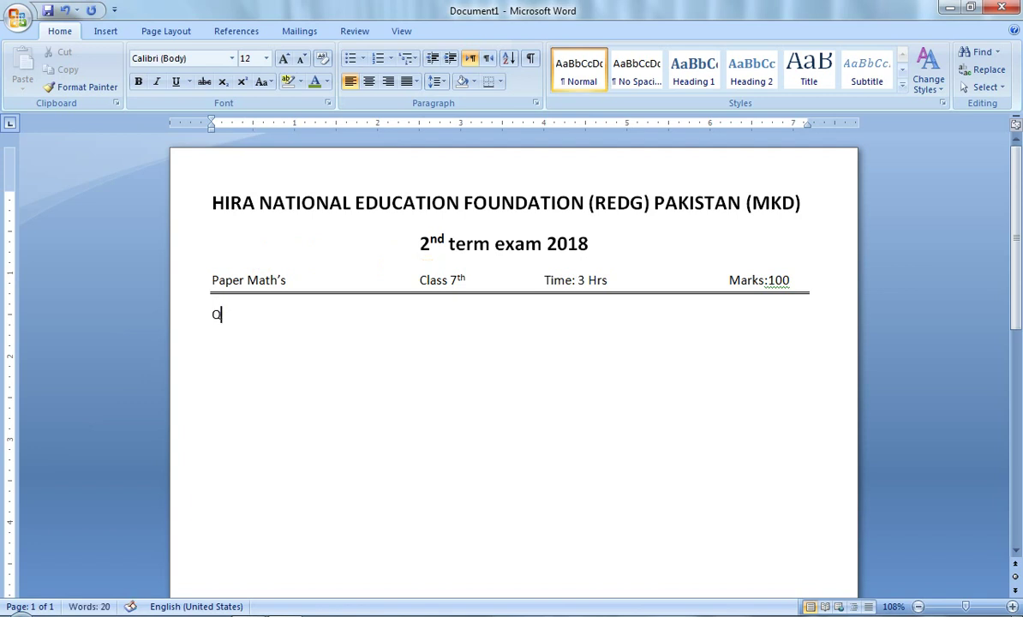
pyautogui.write(')')
pyautogui.write('1:')
pyautogui.write('-')
pyautogui.write(' choose')
pyautogui.write(' the')
pyautogui.write(' correct')
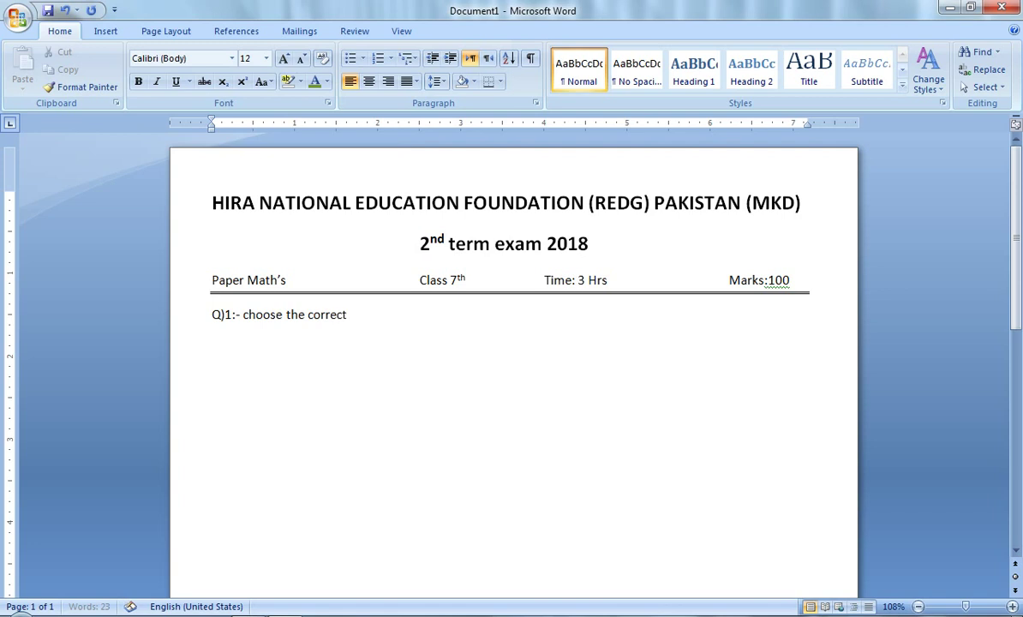
pyautogui.write(' answ')
pyautogui.write('er?')
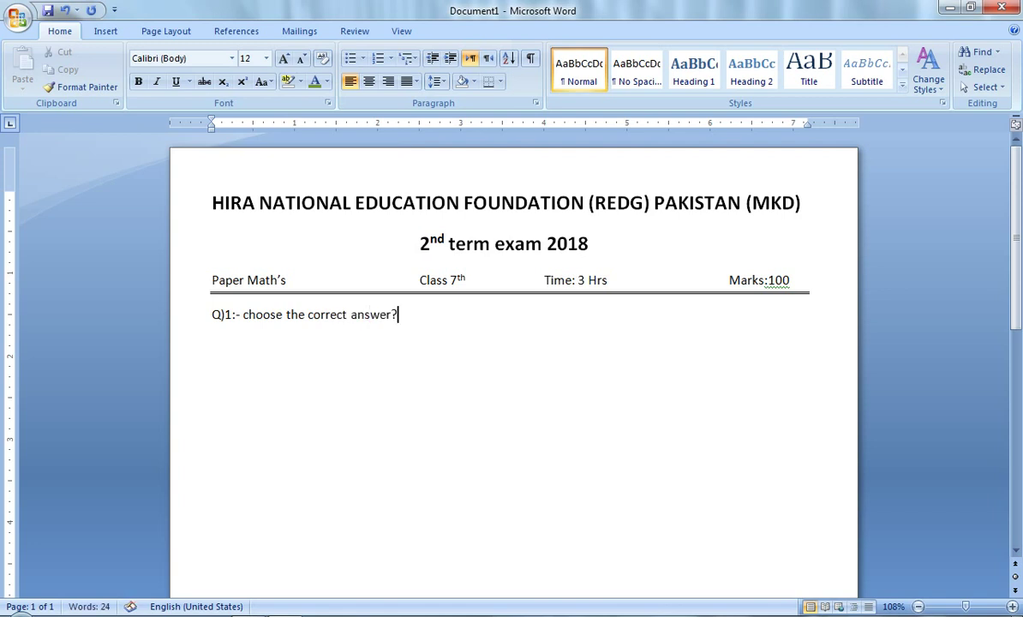
pyautogui.press('BackSpace')
pyautogui.write('.')
pyautogui.press('Return')
pyautogui.moveTo(399, 322); pyautogui.dragTo(193, 331)
pyautogui.hotkey('ctrl', 'b')
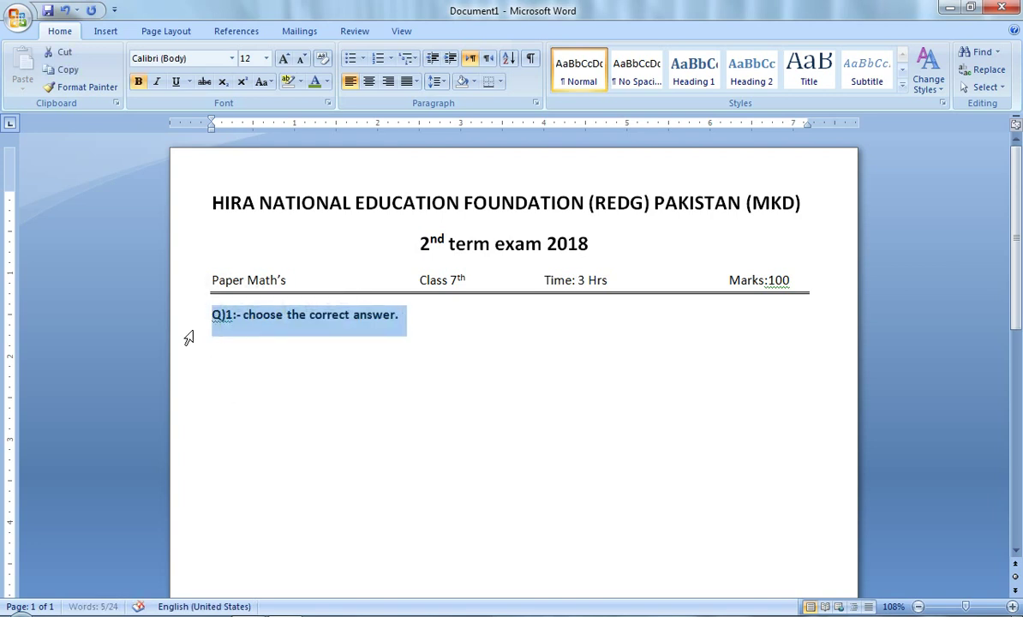
pyautogui.hotkey('ctrl', ']')
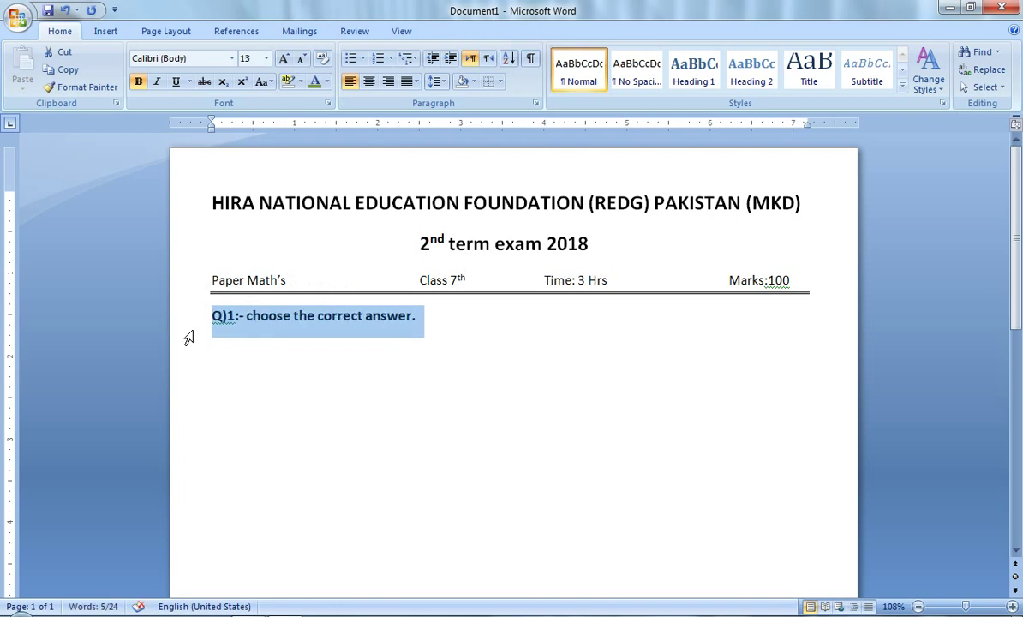
pyautogui.click(439, 323)
pyautogui.press('Return')
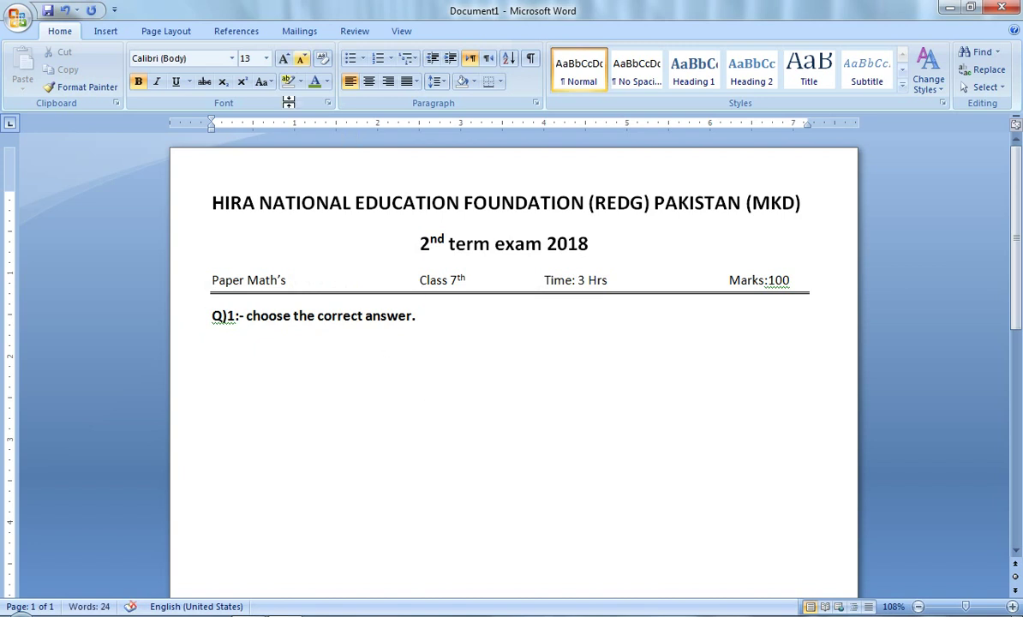
# Step: Start i. ii. iii. numbering and type 'The sets that have at least one common element are called _____'
pyautogui.click(390, 58)
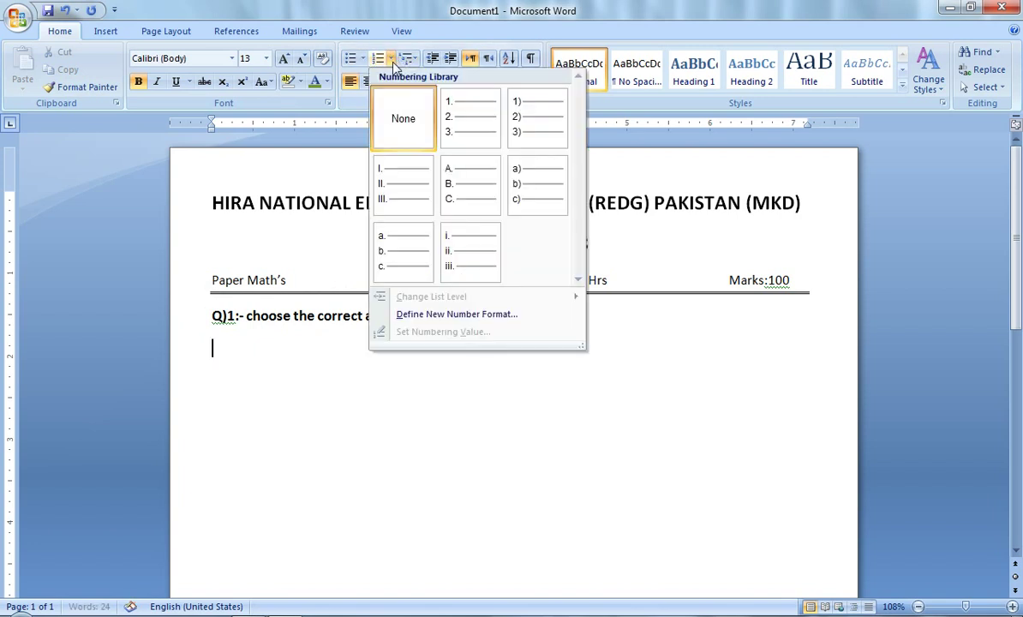
pyautogui.click(465, 242)
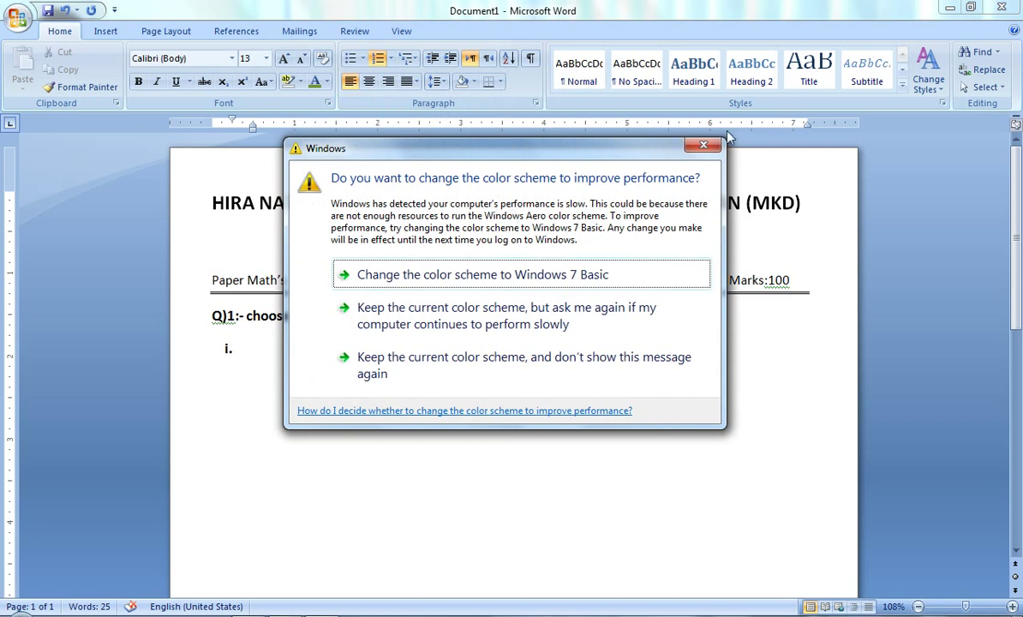
pyautogui.click(702, 145)
pyautogui.write('The')
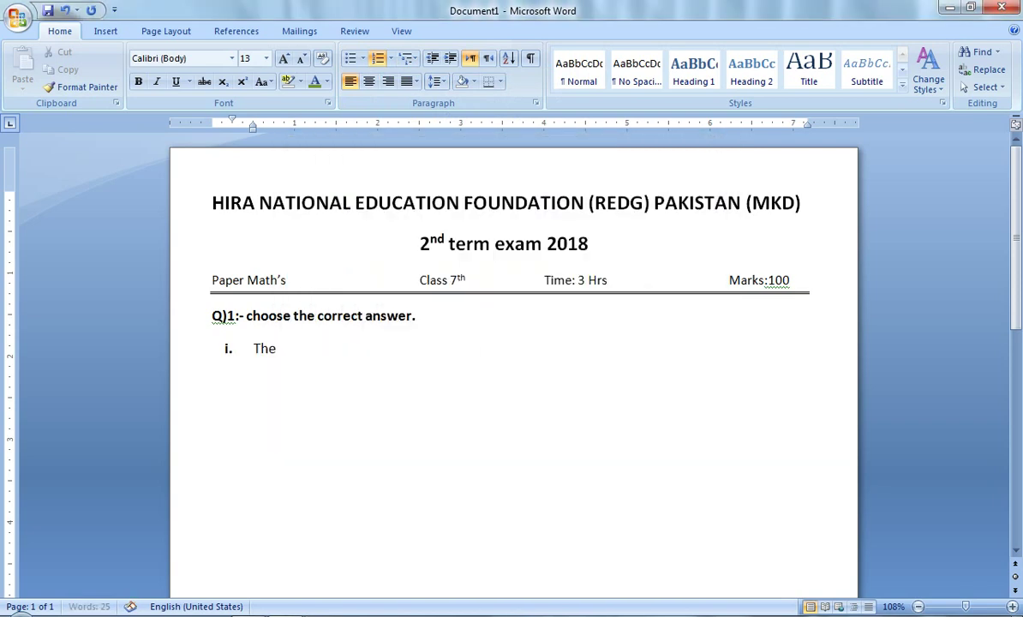
pyautogui.write(' set')
pyautogui.write('s th')
pyautogui.write('at ')
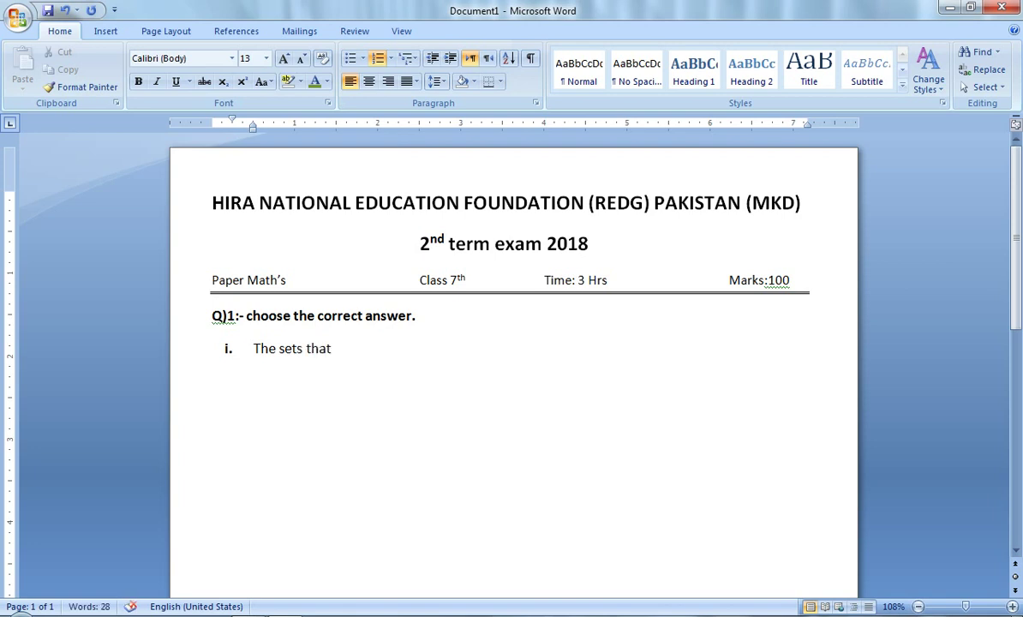
pyautogui.write('hav')
pyautogui.write('e at')
pyautogui.write(' least')
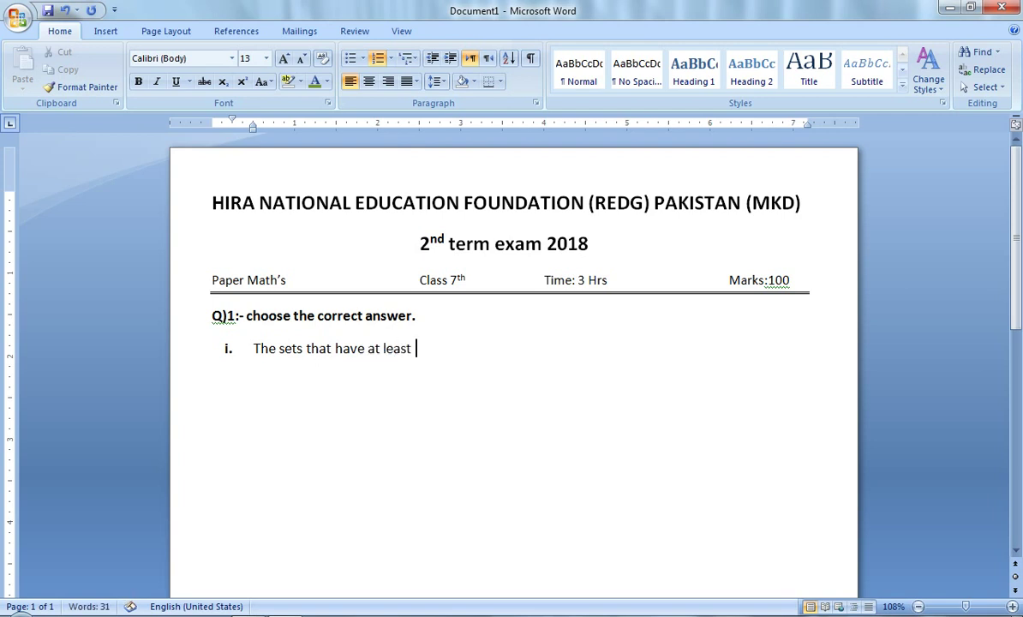
pyautogui.write(' one co')
pyautogui.write('mmon ')
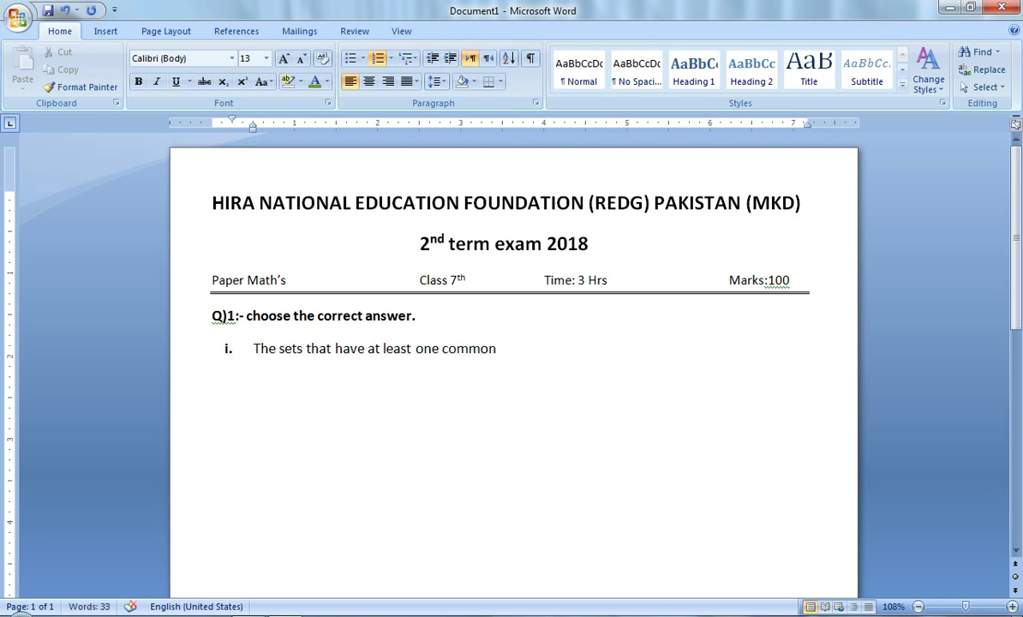
pyautogui.write('e')
pyautogui.write('lement ')
pyautogui.write('are ')
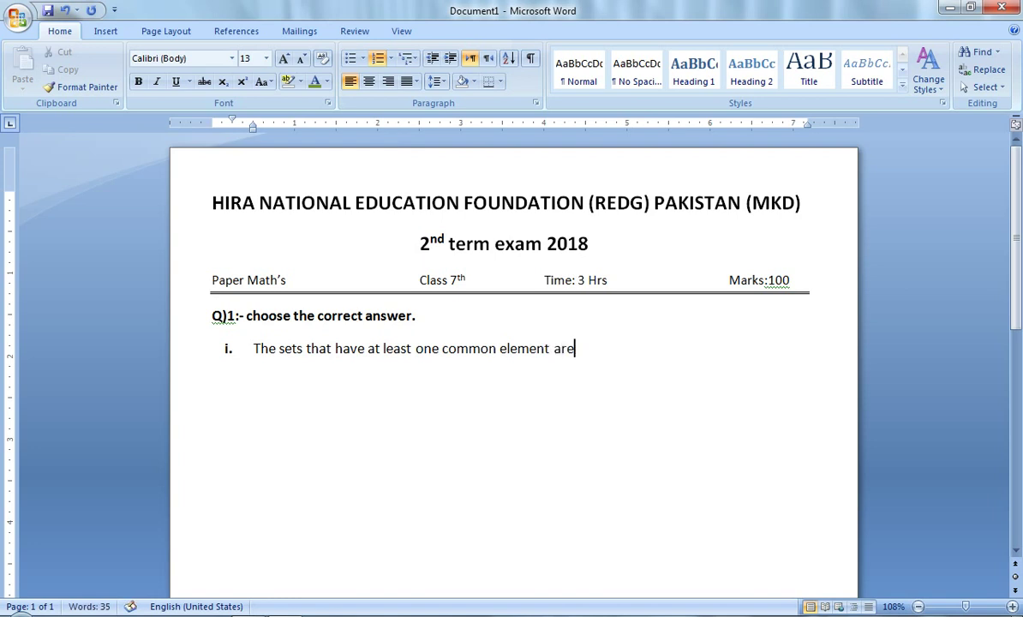
pyautogui.write('called ')
pyautogui.write('_______')
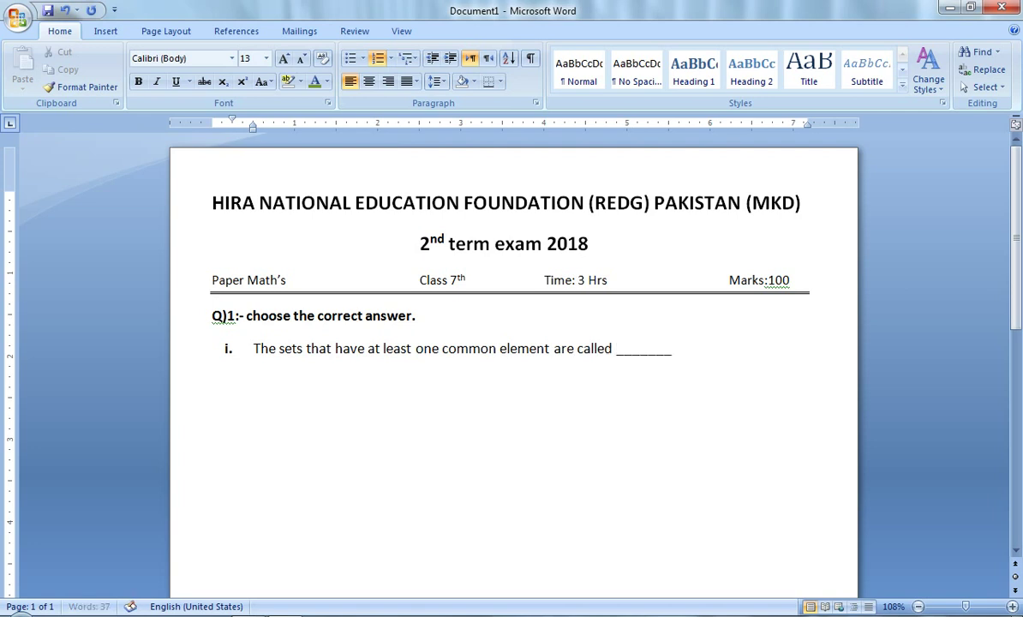
pyautogui.write('______')
# Step: Shrink item i. to 11 pt, end it with 'sets.', and add an unnumbered indented line
pyautogui.moveTo(721, 377); pyautogui.dragTo(486, 357)
pyautogui.click(266, 378)
pyautogui.moveTo(186, 343); pyautogui.dragTo(193, 361)
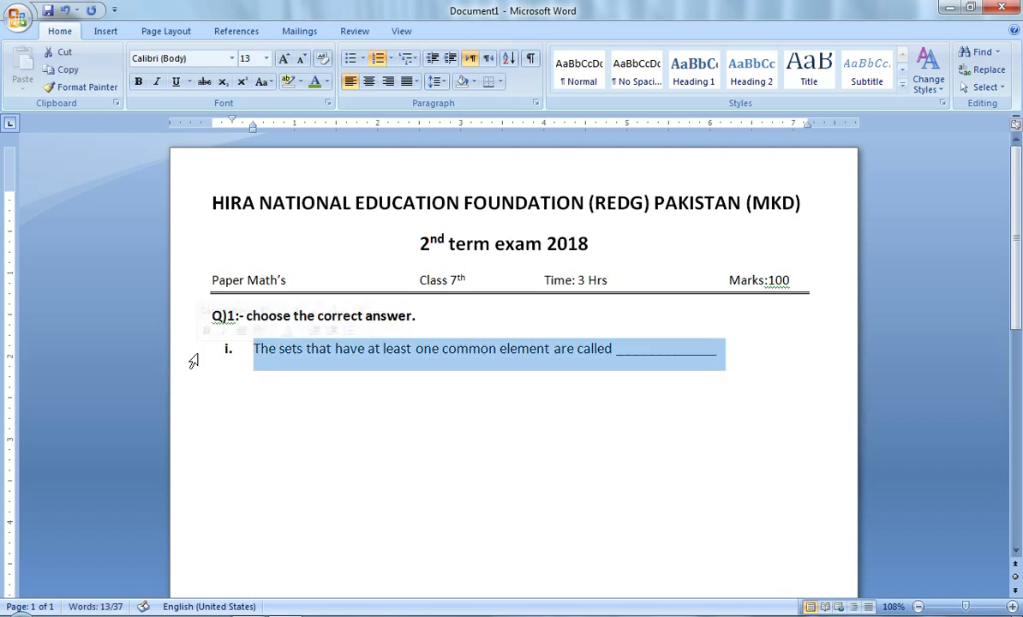
pyautogui.hotkey('ctrl', '[')
pyautogui.hotkey('ctrl', '[')
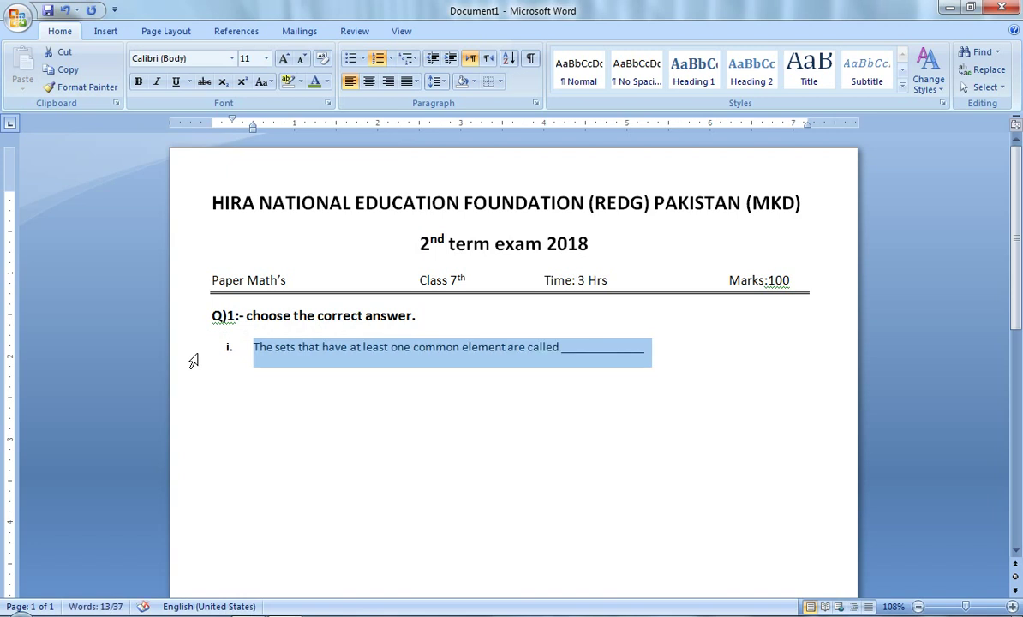
pyautogui.click(663, 352)
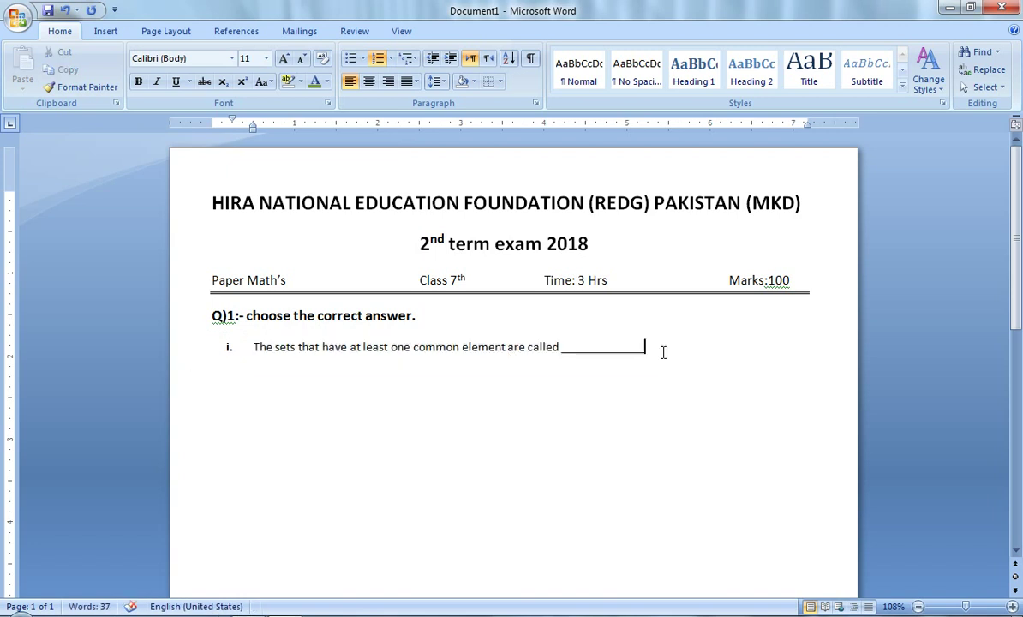
pyautogui.write('sets')
pyautogui.write('.')
pyautogui.press('Return')
pyautogui.press('BackSpace')
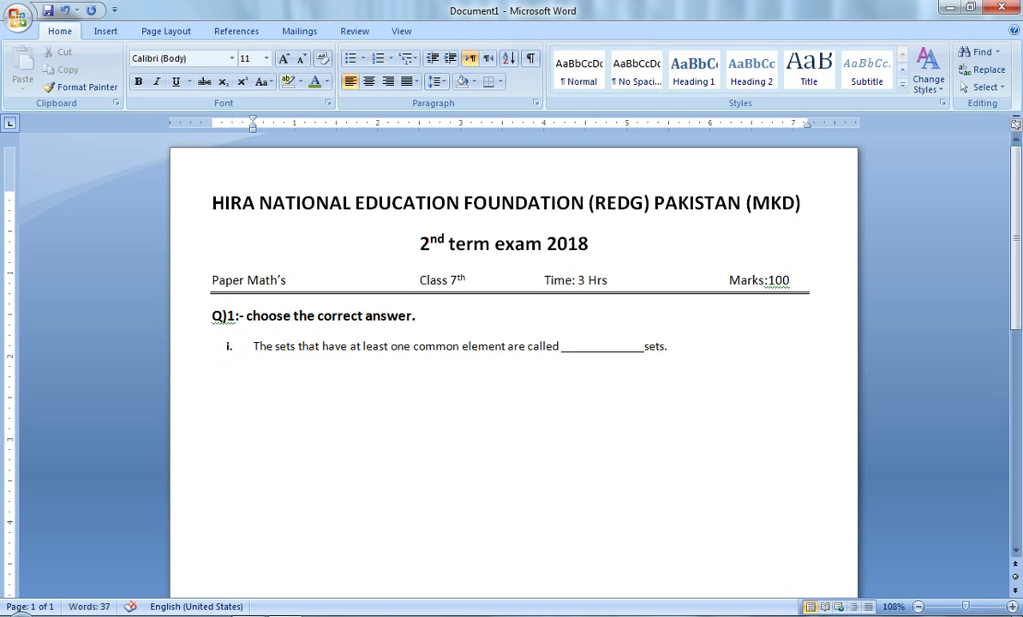
pyautogui.press('Tab')
pyautogui.press('Tab')
pyautogui.press('Tab')
pyautogui.press('Tab')
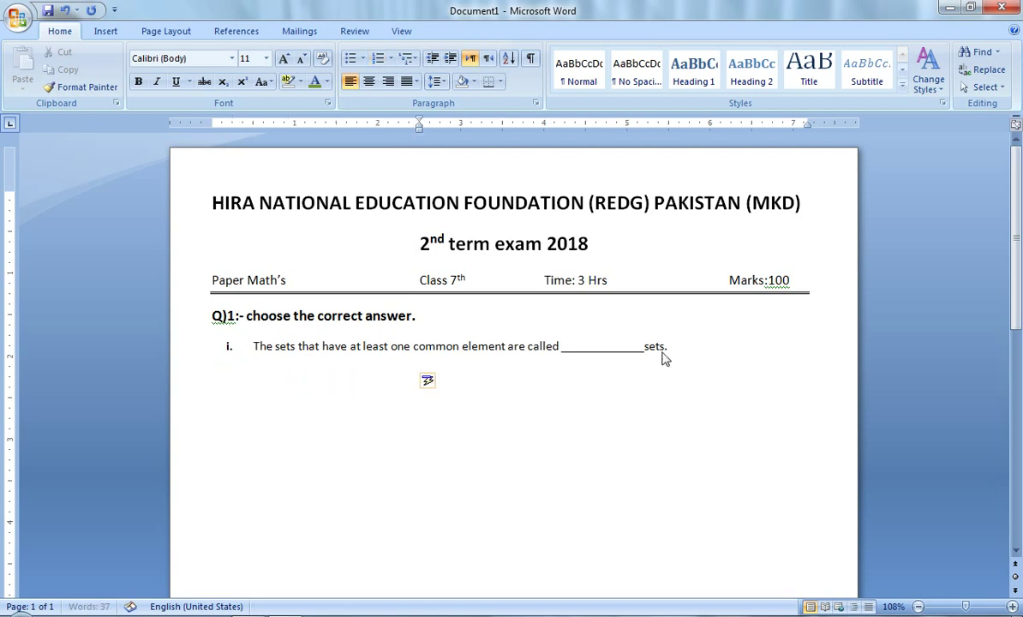
# Step: Type the answer options 'a) disjoint', 'b) overlapping' and 'c) universal' separated by gaps
pyautogui.write('a)')
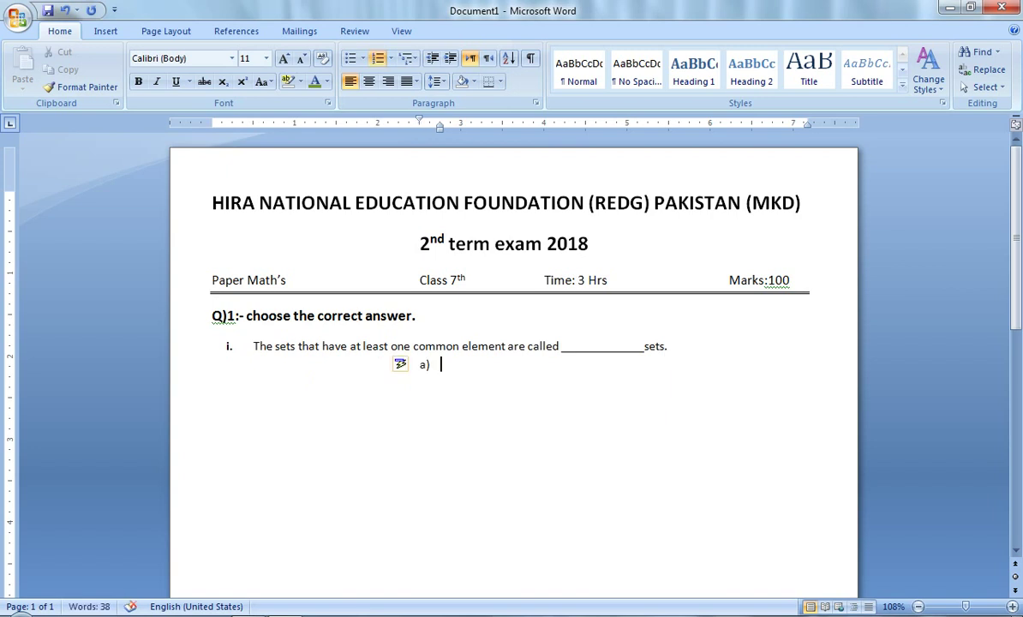
pyautogui.write(' dis')
pyautogui.write('jo')
pyautogui.write('in')
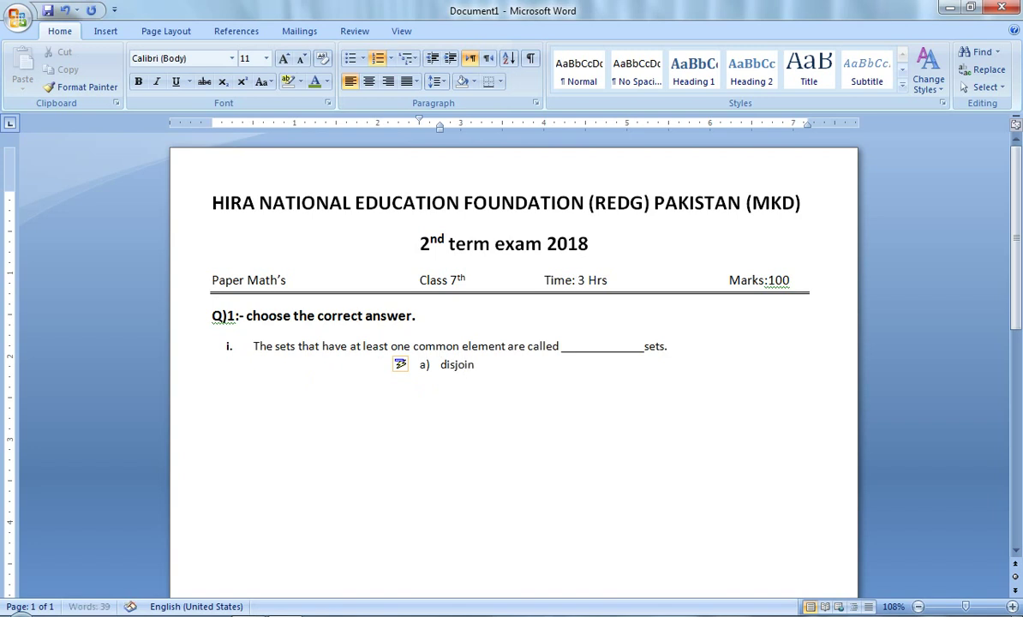
pyautogui.write('t')
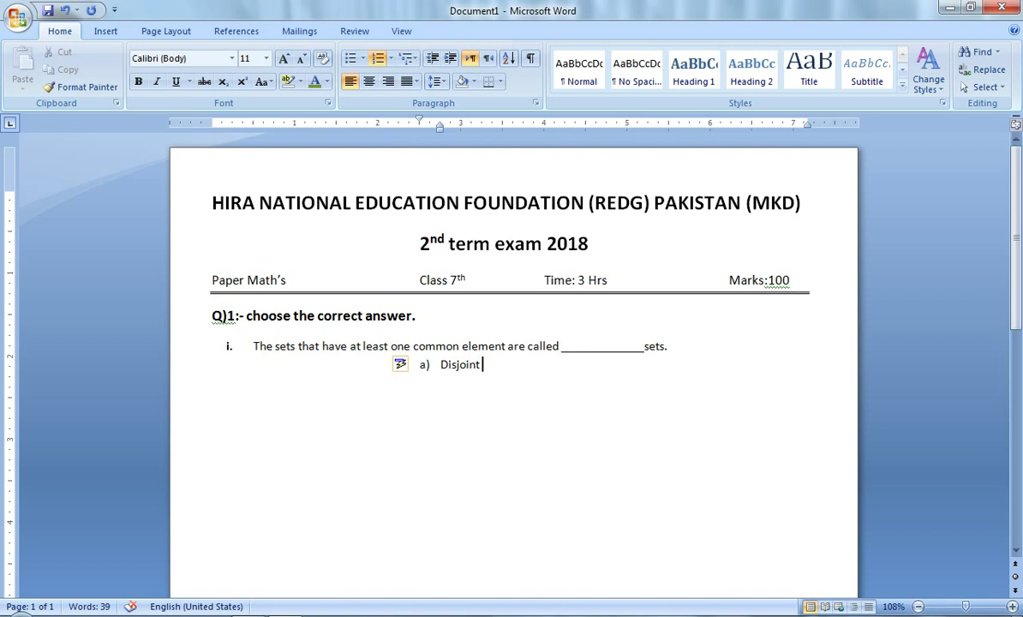
pyautogui.write('b) ')
pyautogui.write(' overla')
pyautogui.write('pping')
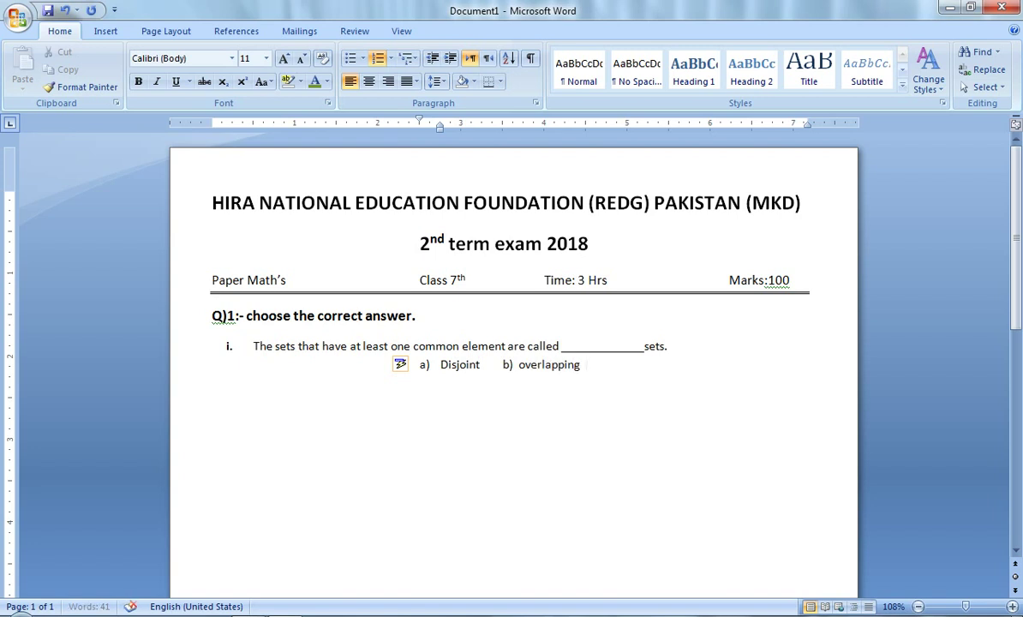
pyautogui.press('Tab')
pyautogui.write('c)')
pyautogui.write(' univ')
pyautogui.write('ersal')
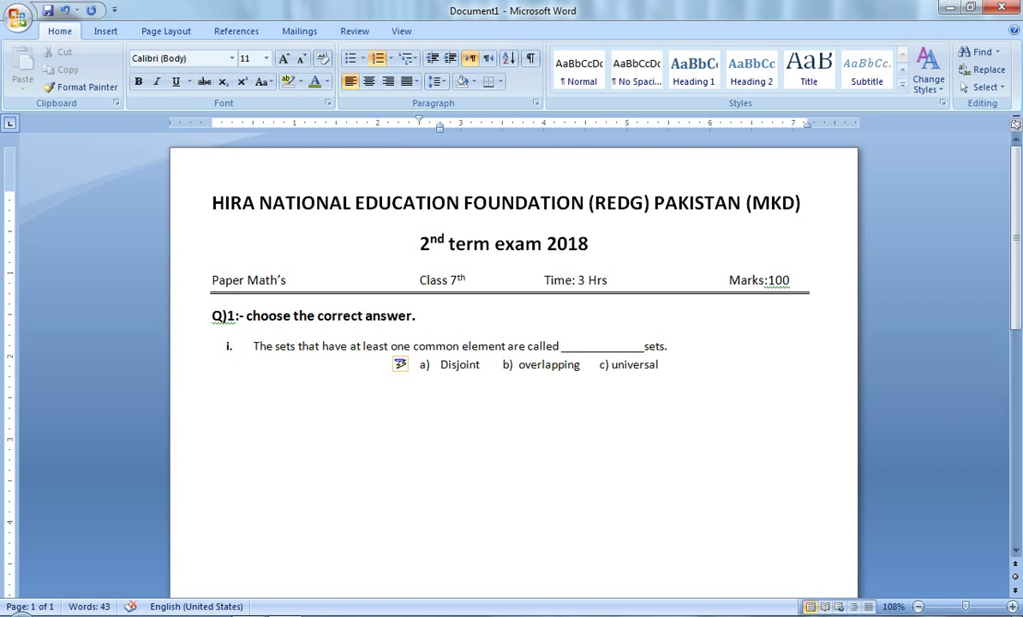
# Step: Widen the spacing before options b) and c), and open the Insert Shapes gallery
pyautogui.moveTo(594, 366); pyautogui.dragTo(599, 367)
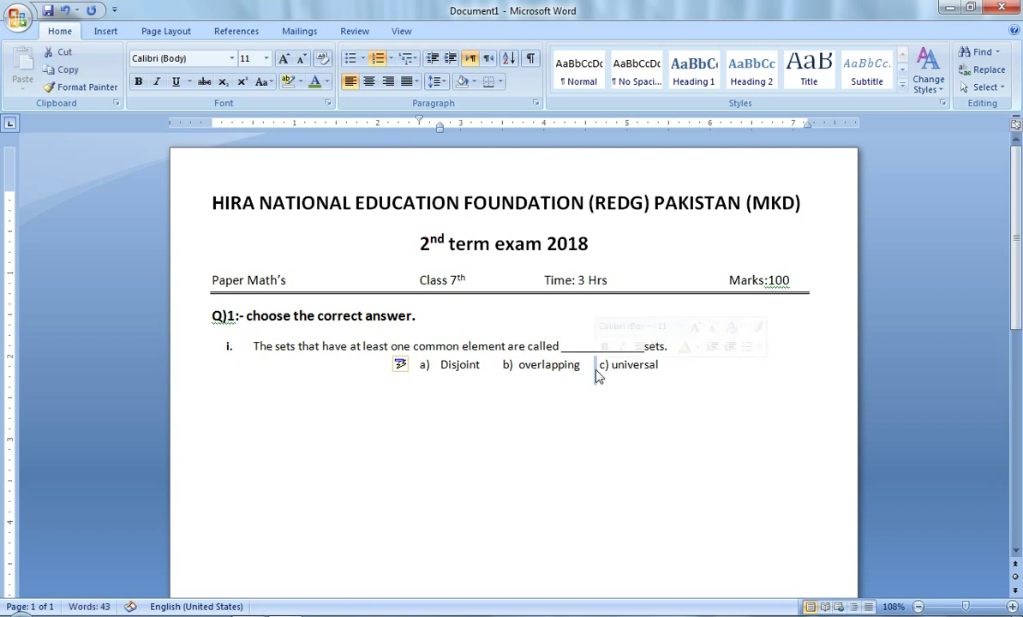
pyautogui.click(599, 367)
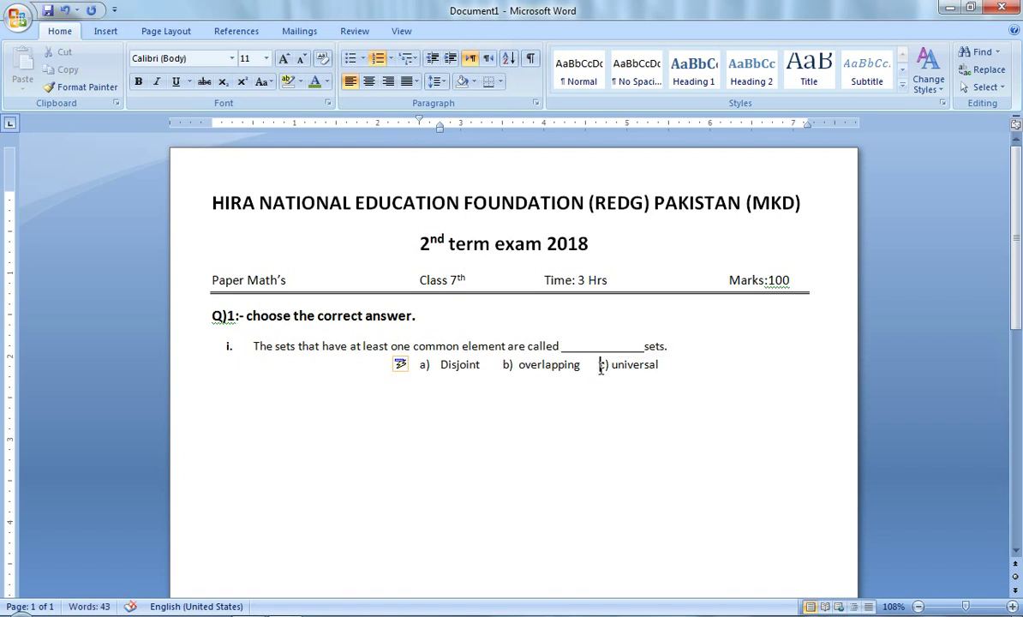
pyautogui.click(501, 365)
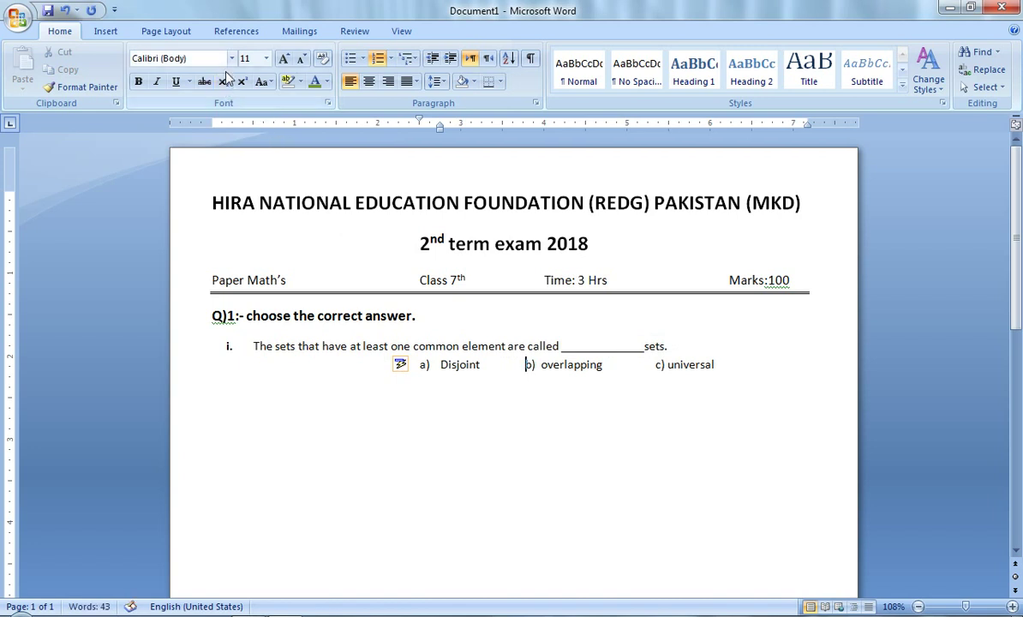
pyautogui.click(107, 32)
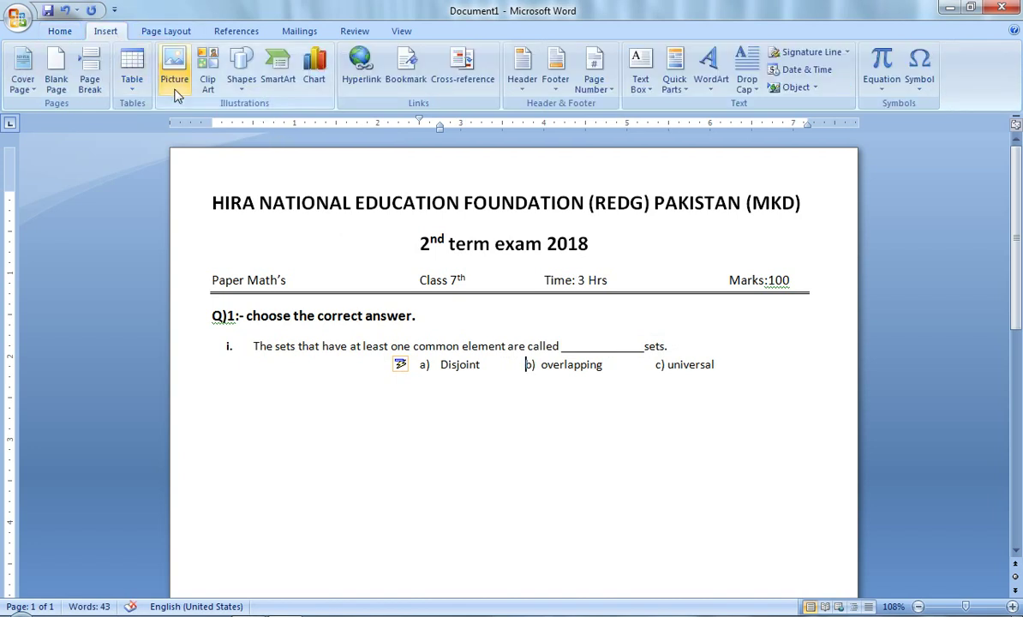
pyautogui.click(238, 84)
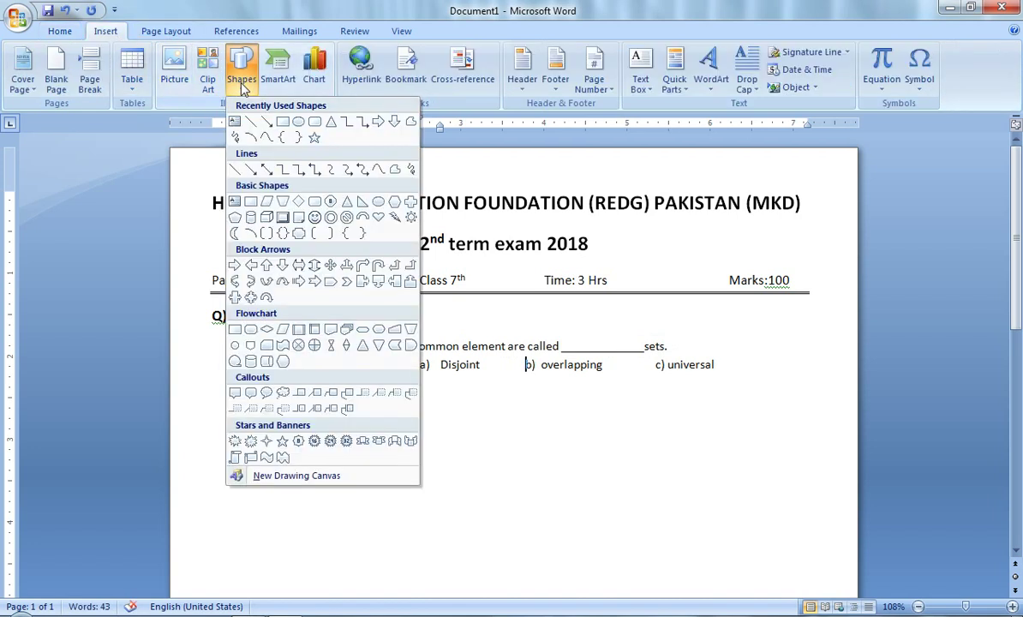
# Step: Draw a small oval answer circle right of 'Disjoint' and align it with the text
pyautogui.click(281, 121)
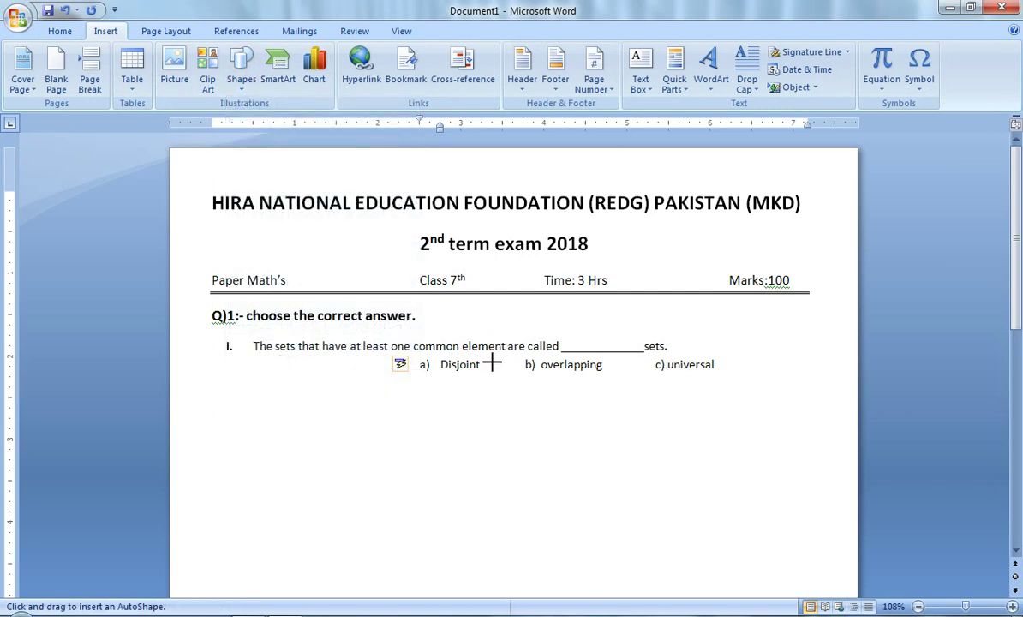
pyautogui.moveTo(492, 358); pyautogui.dragTo(506, 372)
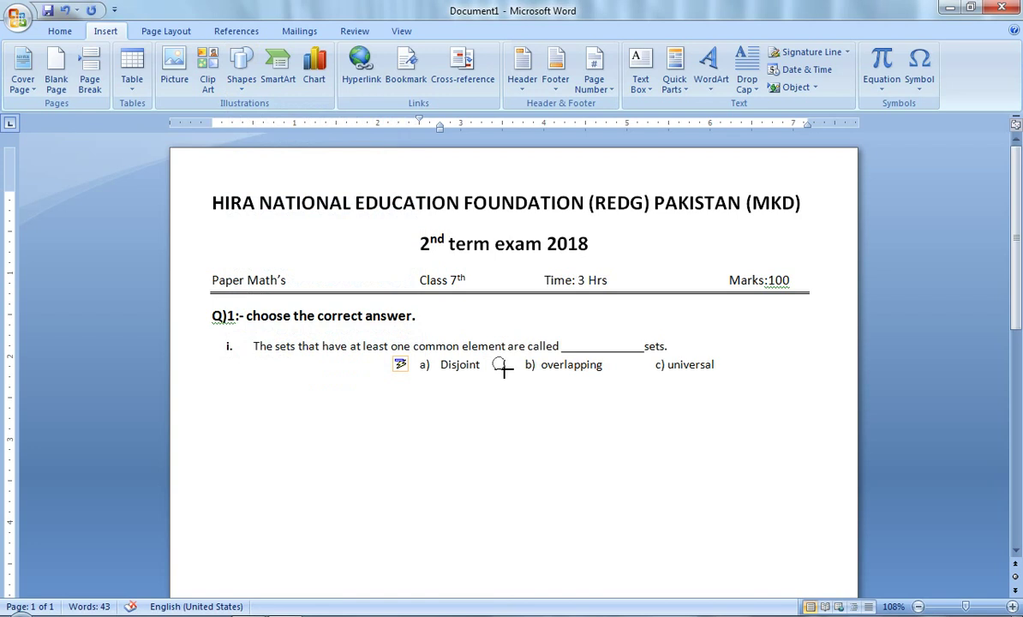
pyautogui.click(501, 366)
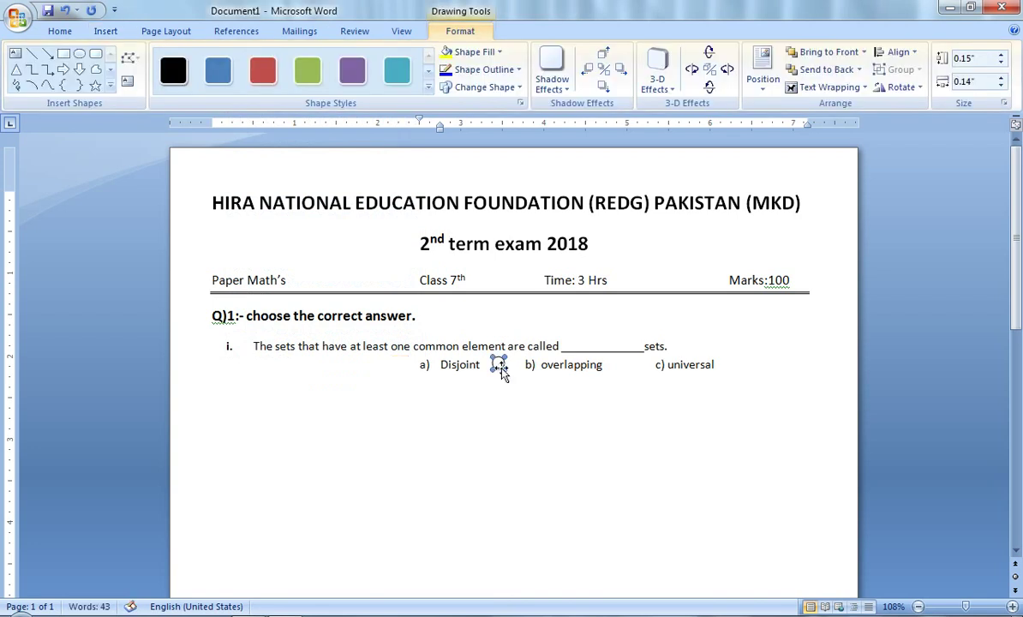
pyautogui.moveTo(498, 365); pyautogui.dragTo(498, 366)
# Step: Duplicate the answer circle and place the copy after 'overlapping'
pyautogui.hotkey('ctrl', 'd')
pyautogui.moveTo(510, 383); pyautogui.dragTo(627, 370)
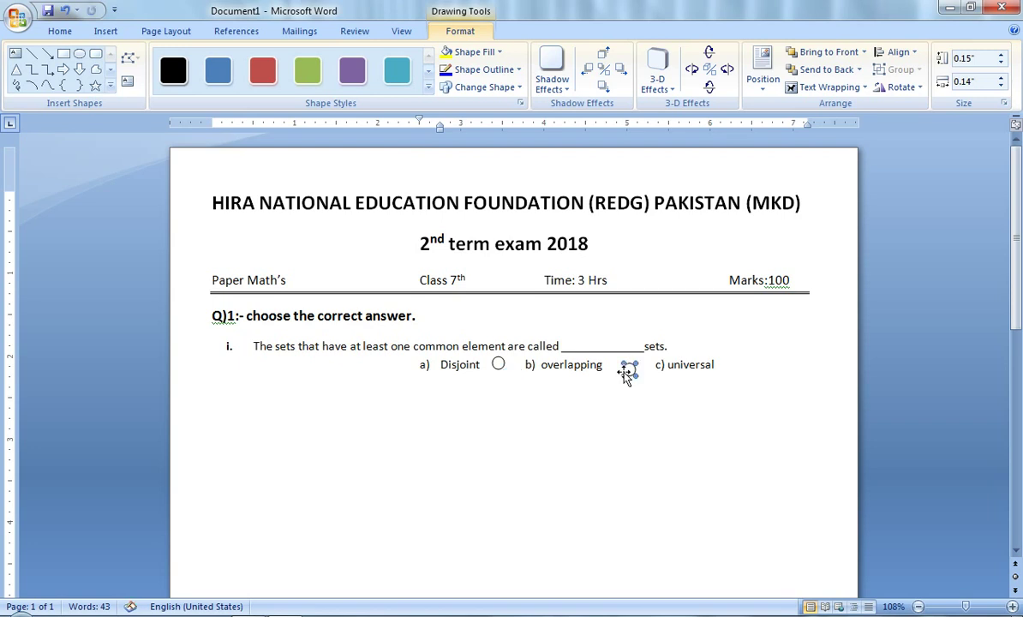
pyautogui.click(617, 407)
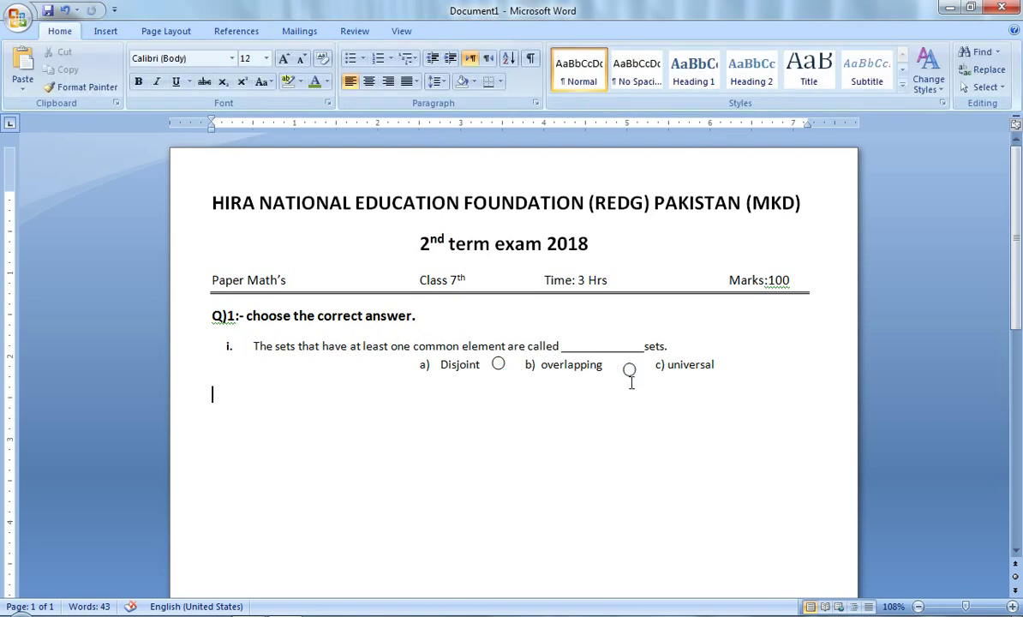
pyautogui.click(629, 368)
pyautogui.click(590, 370)
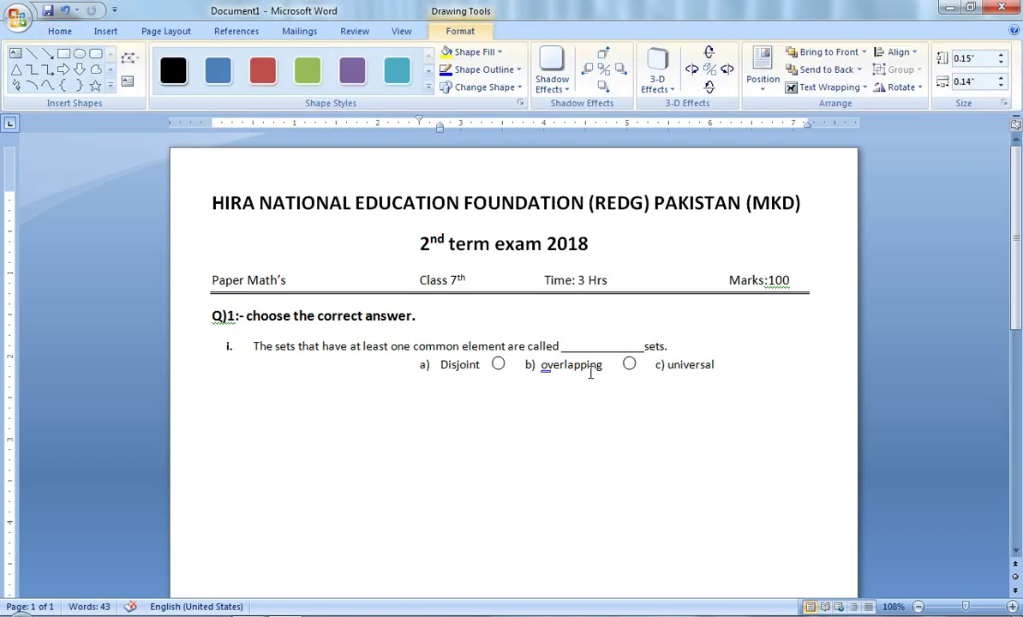
# Step: Copy another circle after 'c) universal' and check all three circles' positions
pyautogui.hotkey('ctrl', 'v')
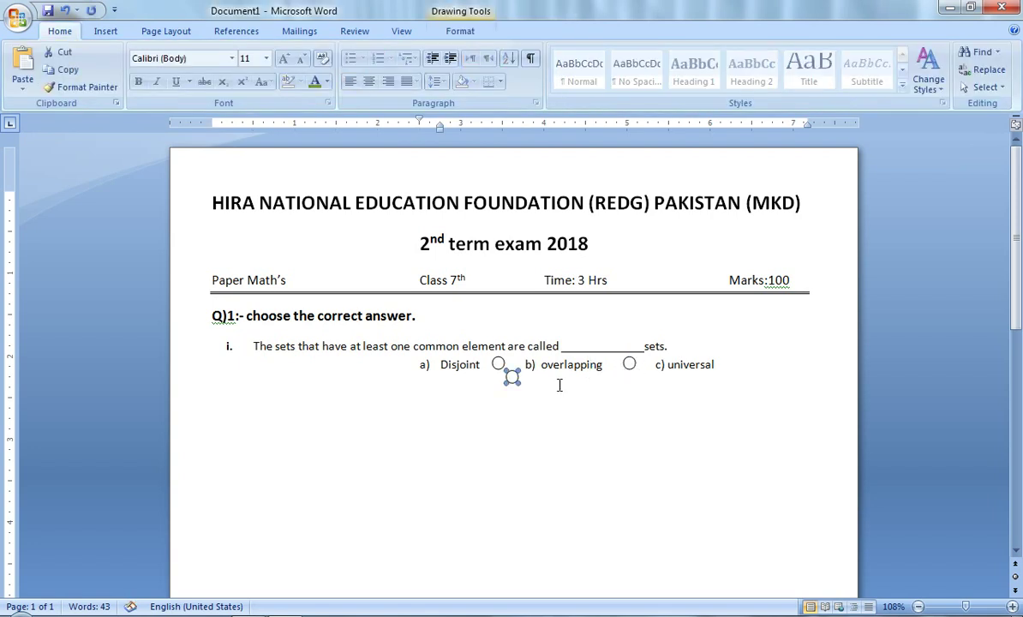
pyautogui.moveTo(500, 366); pyautogui.dragTo(514, 377)
pyautogui.moveTo(731, 363); pyautogui.dragTo(730, 364)
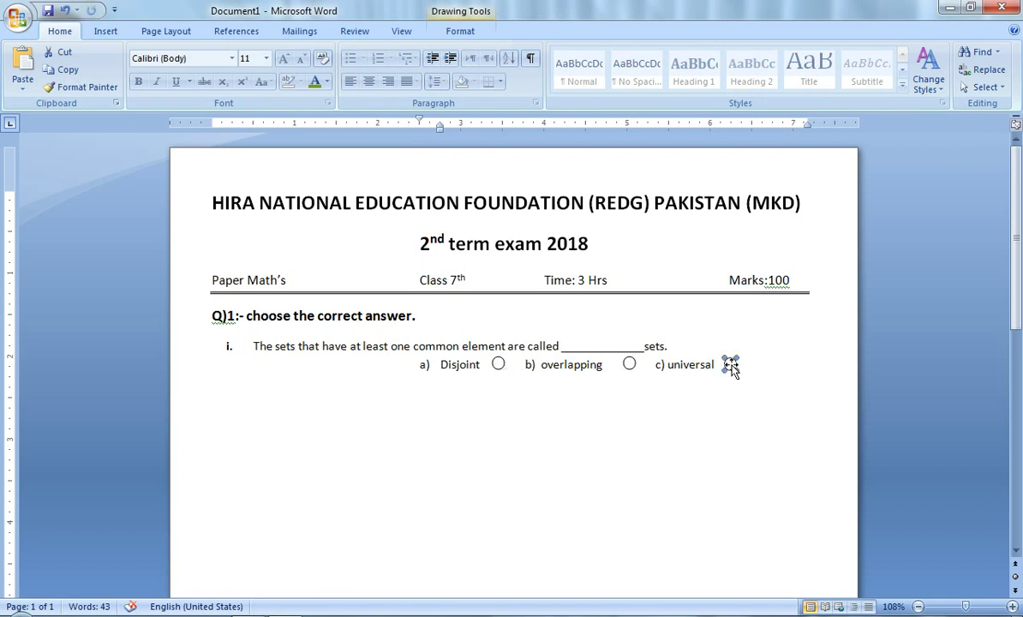
pyautogui.click(733, 403)
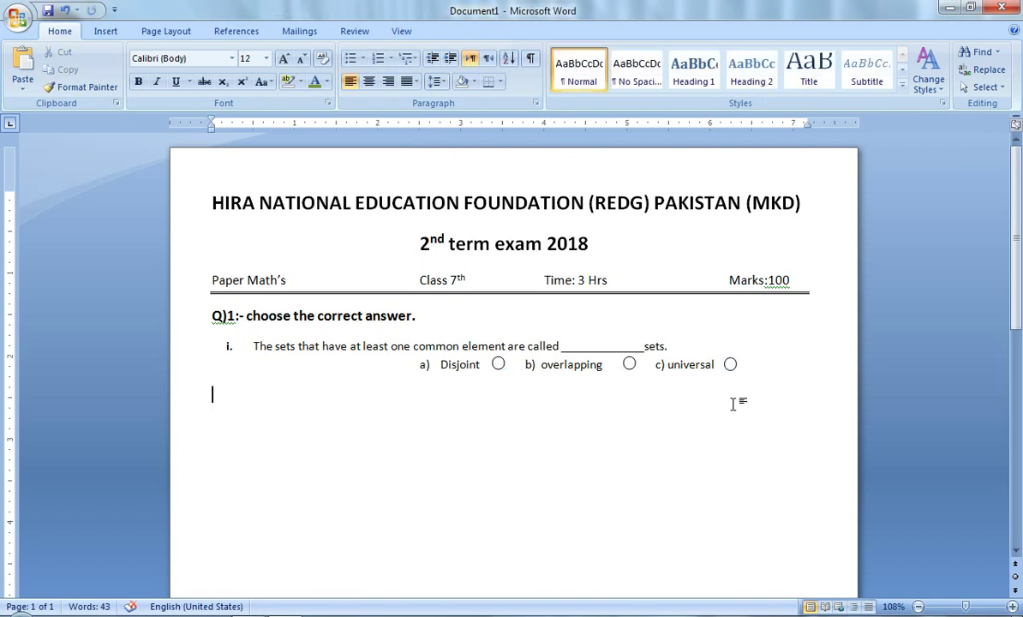
pyautogui.click(626, 365)
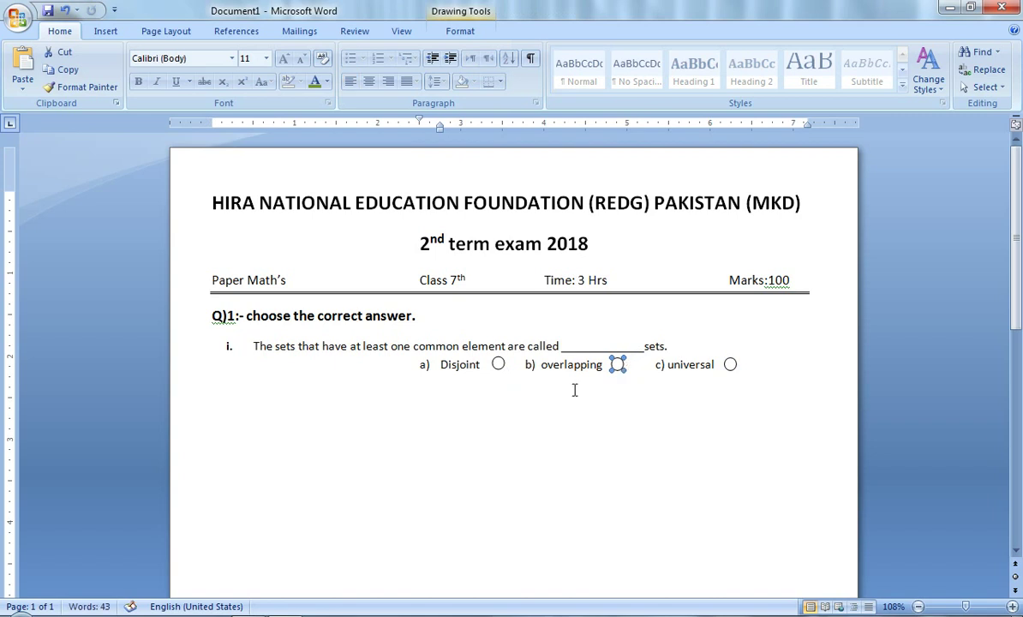
pyautogui.click(498, 364)
pyautogui.click(544, 404)
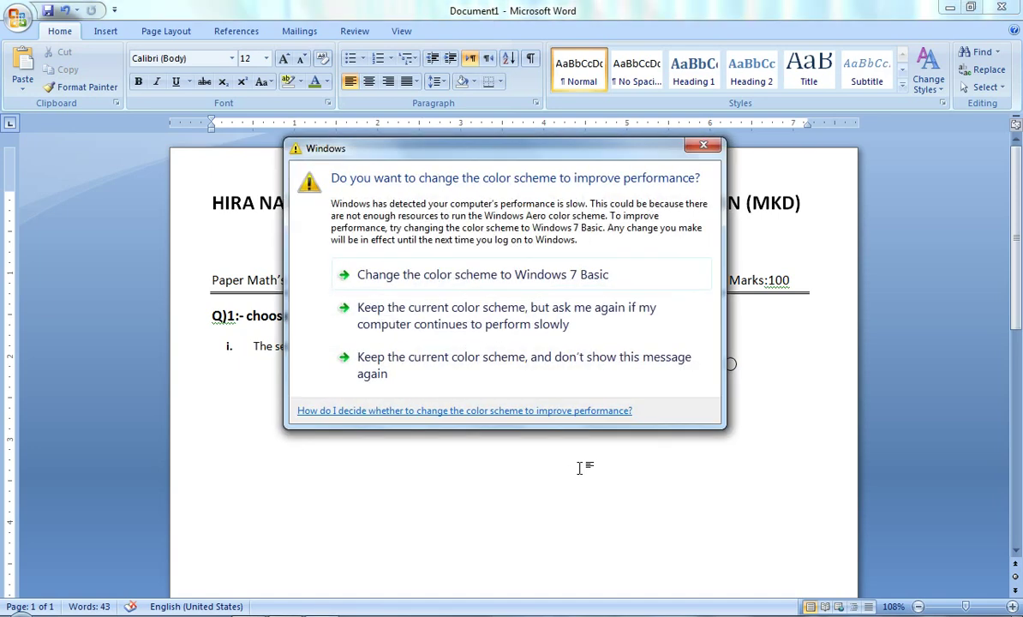
# Step: Begin item ii. as a numbered list entry and select the question block above it
pyautogui.click(705, 145)
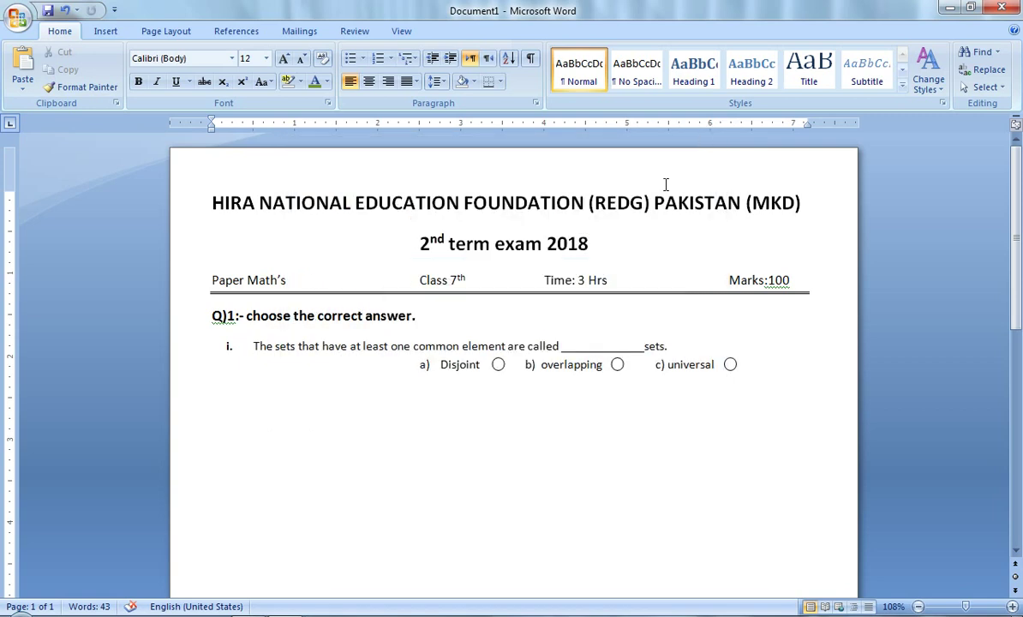
pyautogui.write('ii')
pyautogui.write('.')
pyautogui.press('Tab')
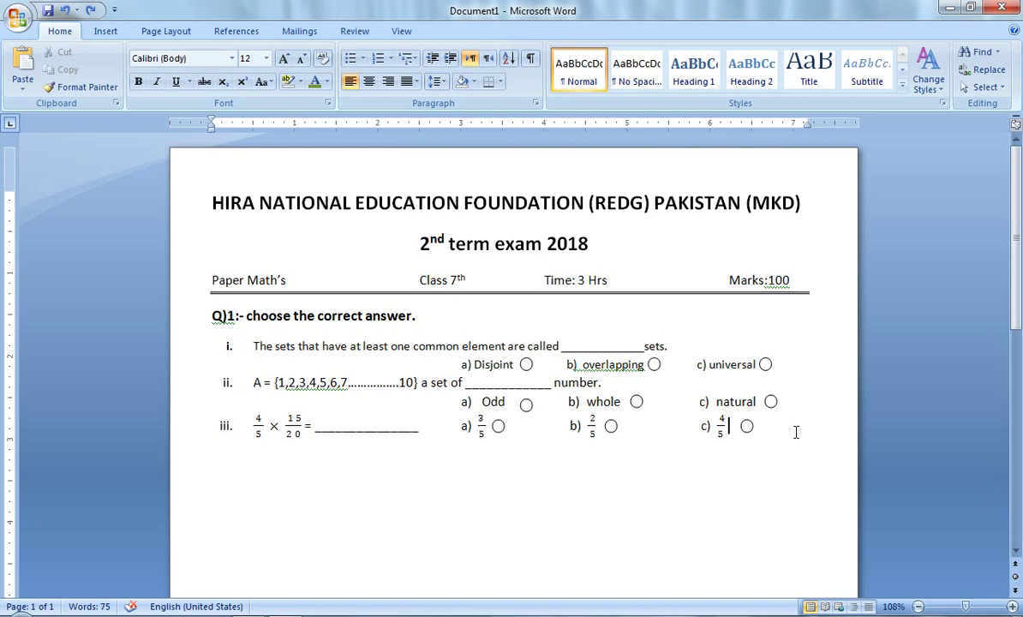
pyautogui.moveTo(727, 427)
pyautogui.mouseDown()
pyautogui.moveTo(625, 417)
pyautogui.moveTo(255, 342)
pyautogui.mouseUp()
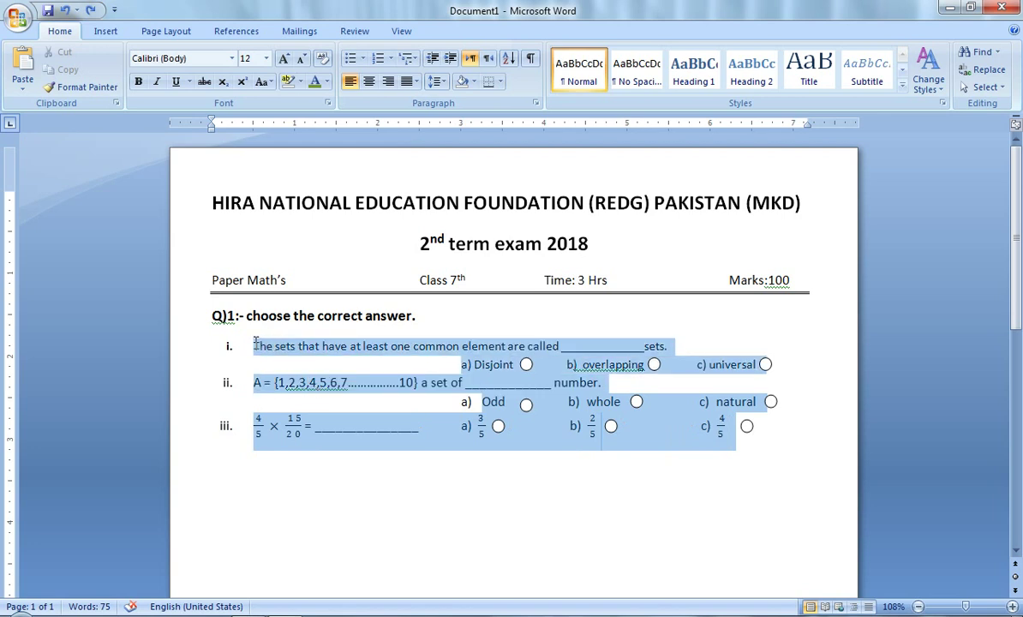
# Step: Apply wider line spacing to the Q1 block, then type the 'Q)2:-' heading below it
pyautogui.moveTo(255, 342); pyautogui.dragTo(250, 334)
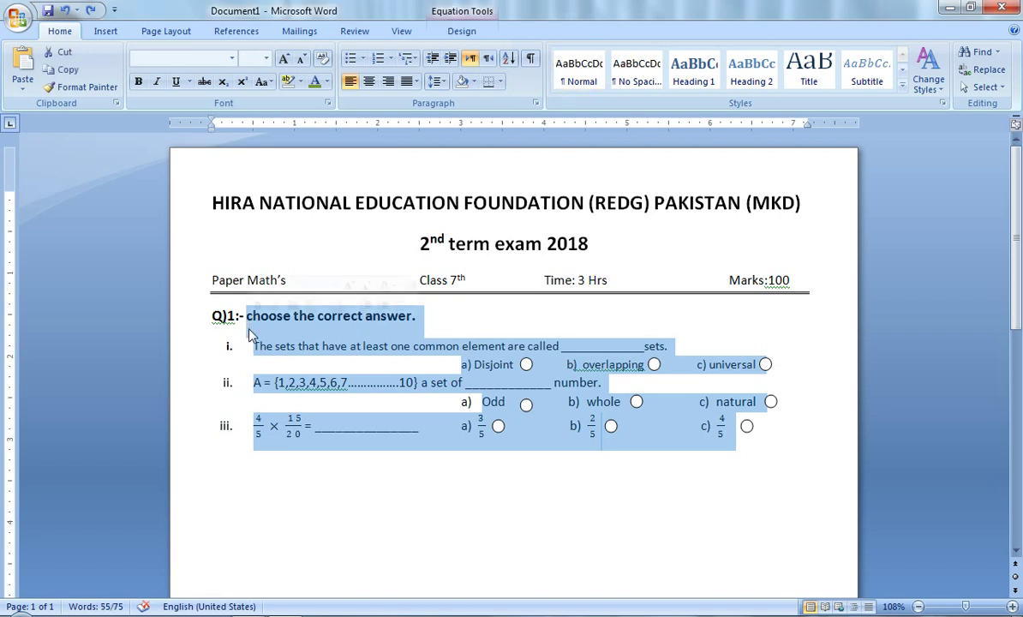
pyautogui.hotkey('ctrl', '5')
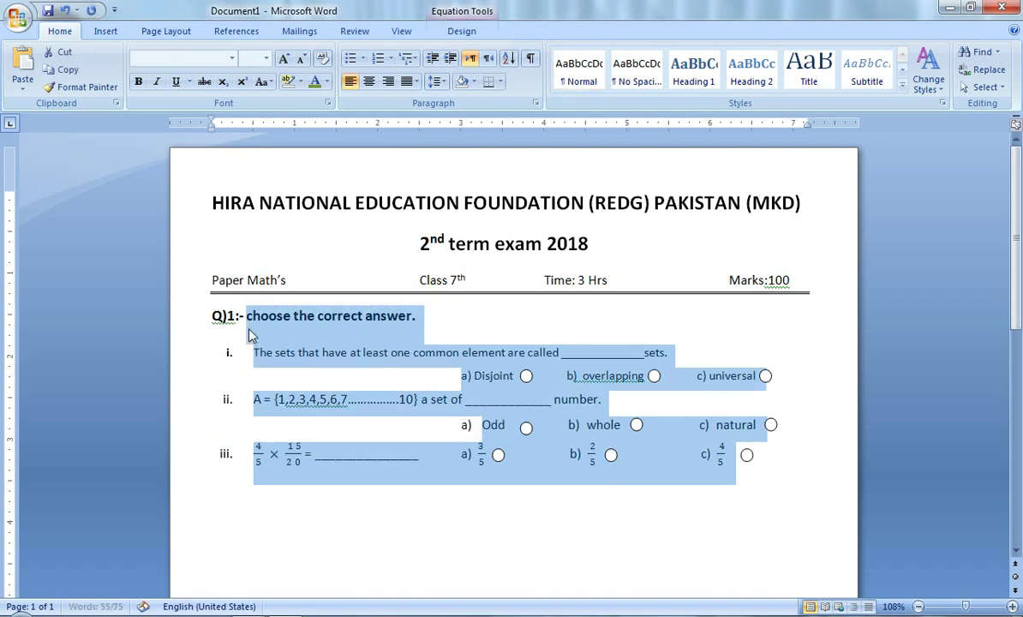
pyautogui.click(746, 467)
pyautogui.click(336, 523)
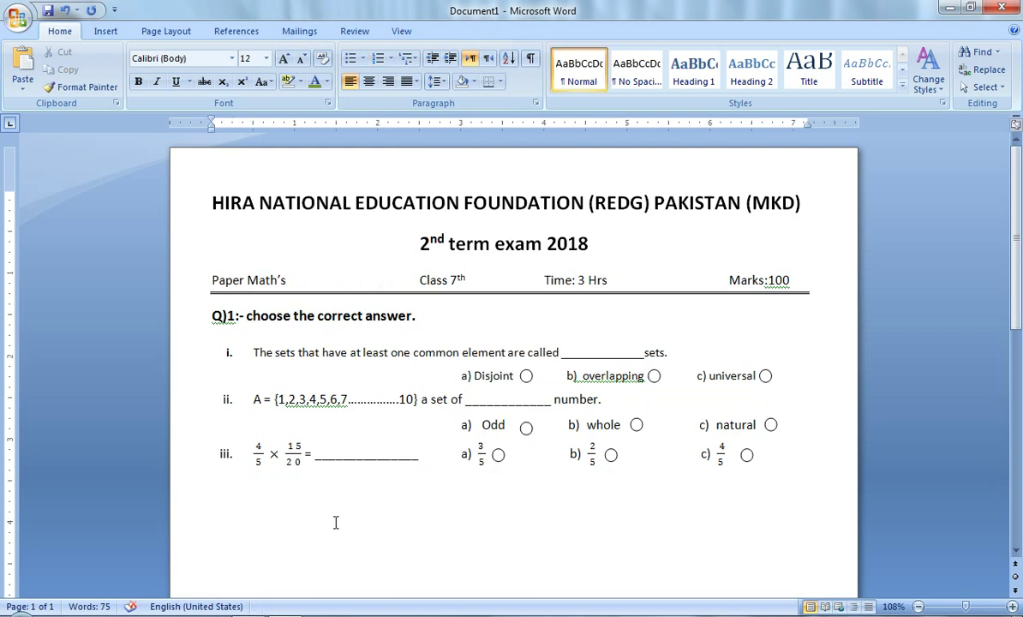
pyautogui.write('Q)')
pyautogui.write('2:')
pyautogui.write('-')
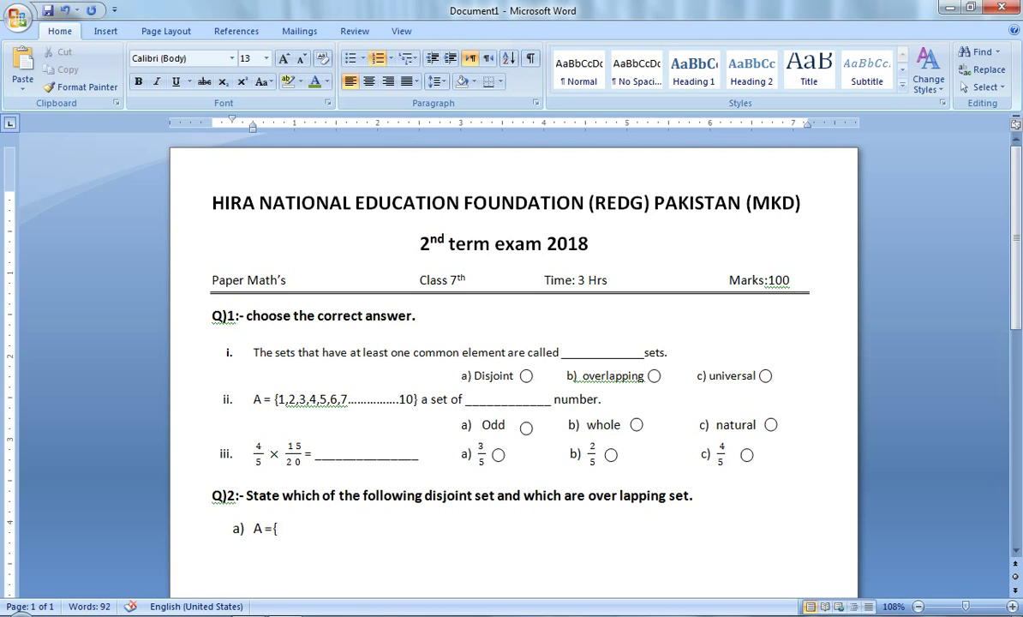
# Step: List the set pairs, starting with A={…0,1,2,3,4,5} and B={6,7,8,9,10}, and drop the empty e) number
pyautogui.write('0')
pyautogui.write(',1')
pyautogui.write(',2,')
pyautogui.write('3,')
pyautogui.write('4,5')
pyautogui.write('}')
pyautogui.press('Tab')
pyautogui.write('b')
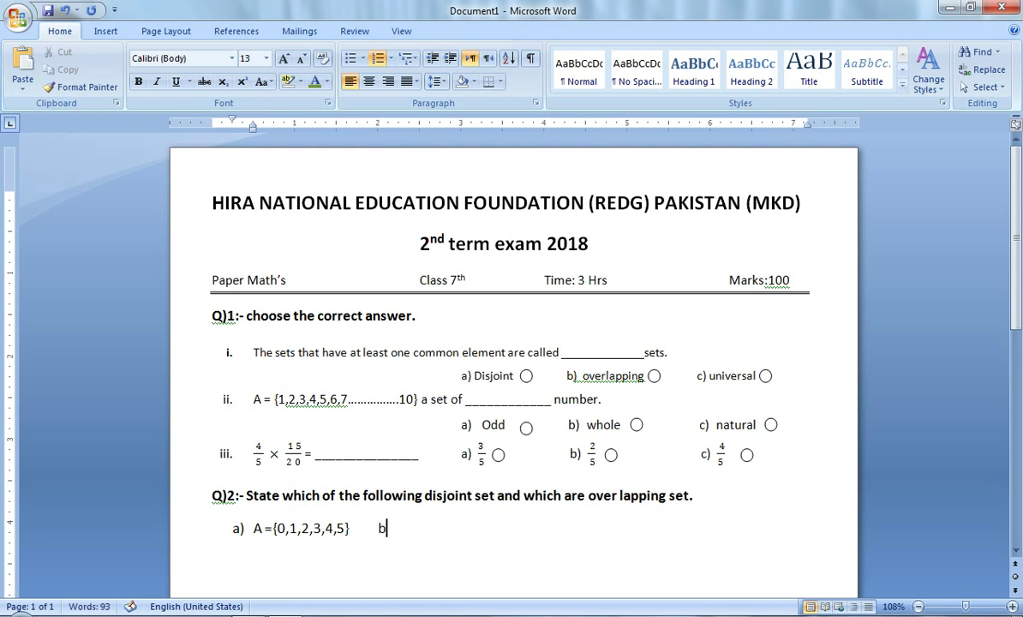
pyautogui.press('BackSpace')
pyautogui.press('BackSpace')
pyautogui.press('Tab')
pyautogui.write('B')
pyautogui.write('=')
pyautogui.write('{')
pyautogui.write('6,')
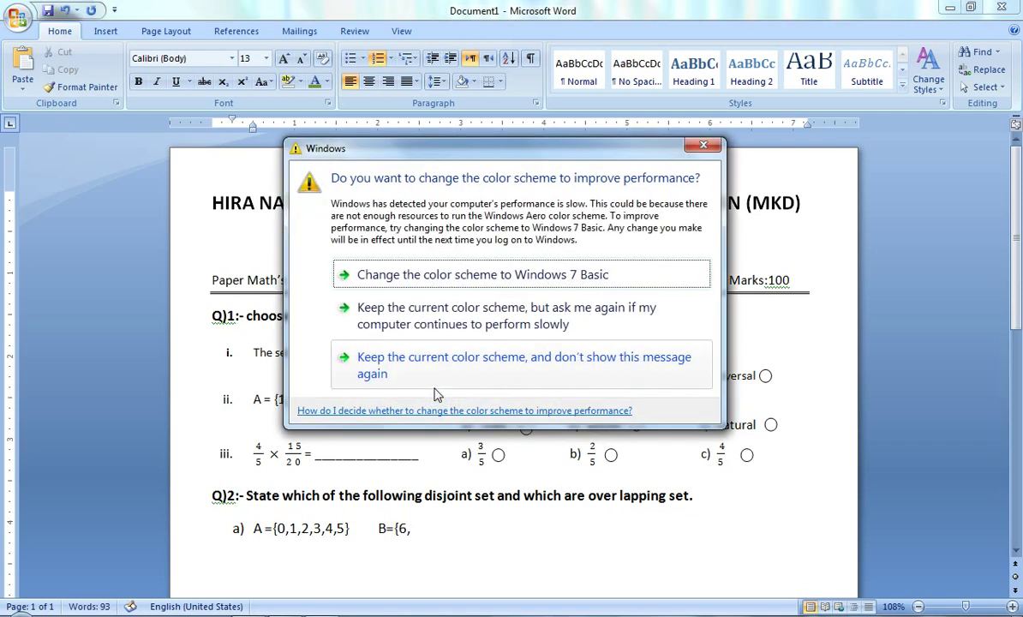
pyautogui.click(702, 145)
pyautogui.write('7')
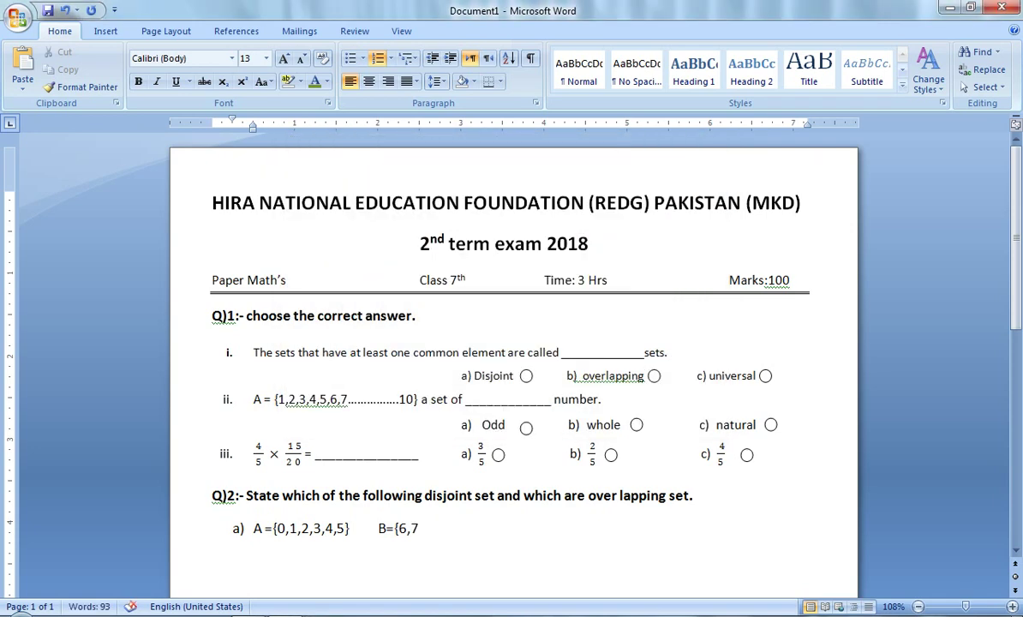
pyautogui.write(',8,')
pyautogui.write('9,')
pyautogui.write('10')
pyautogui.write('}')
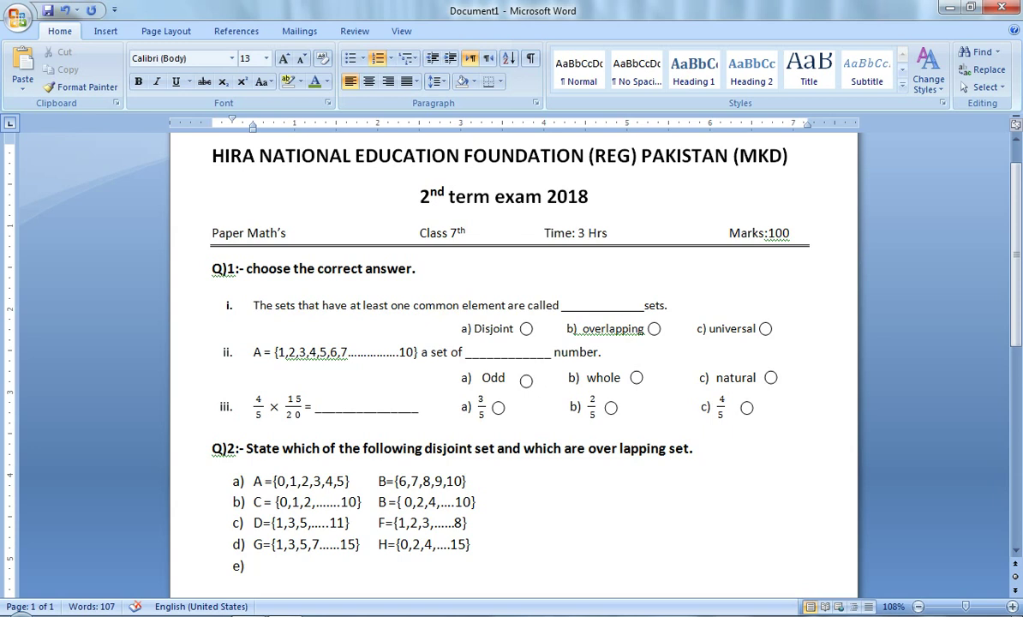
pyautogui.press('Return')
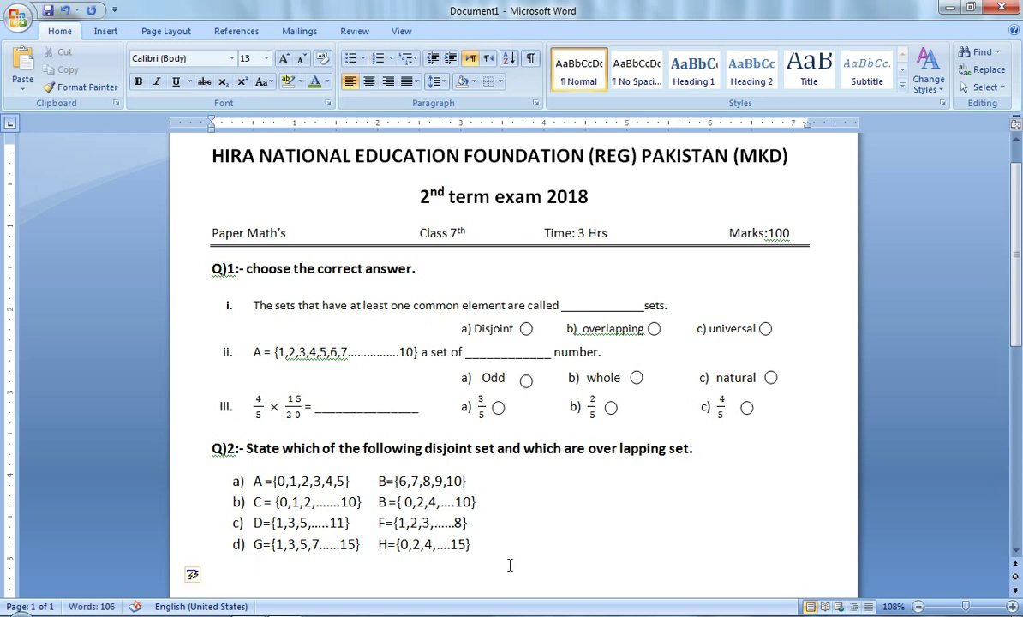
# Step: Type 'Q)3:- Attempt any six questions form the following', correcting typos along the way
pyautogui.write('Q')
pyautogui.write(')2')
pyautogui.press('BackSpace')
pyautogui.write('3:-')
pyautogui.write('A')
pyautogui.write('ttemp')
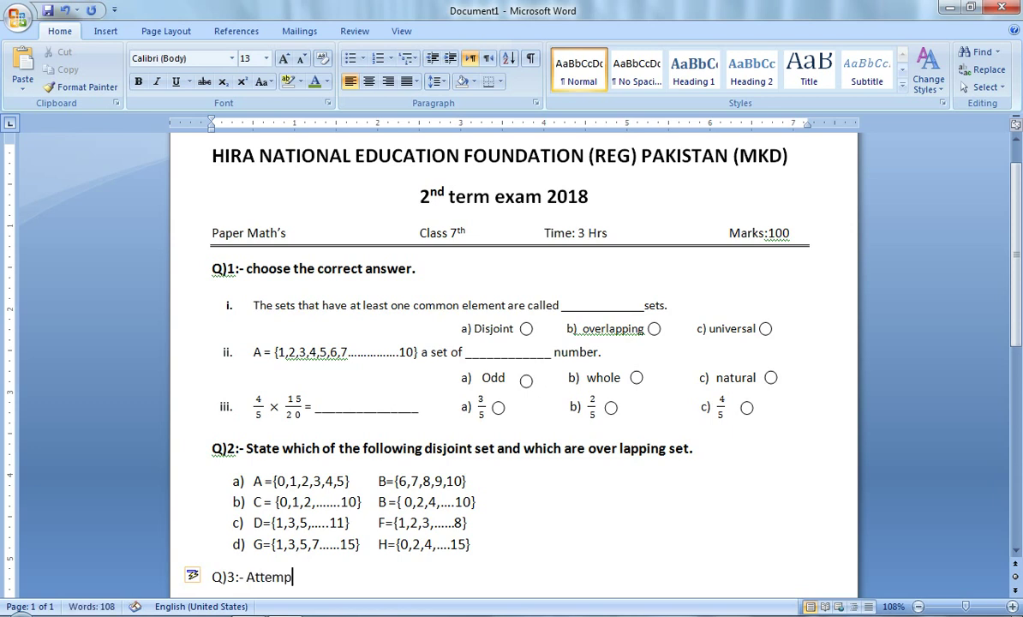
pyautogui.write('t any')
pyautogui.write(' six')
pyautogui.write(' quest')
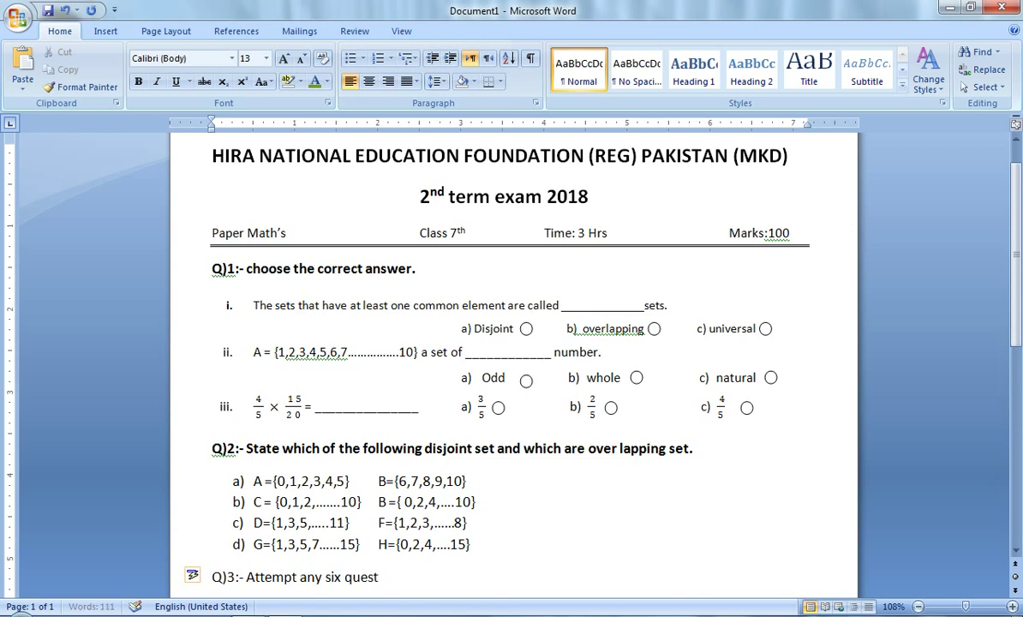
pyautogui.write('ions ')
pyautogui.write('form t')
pyautogui.write('he')
pyautogui.write('lowo')
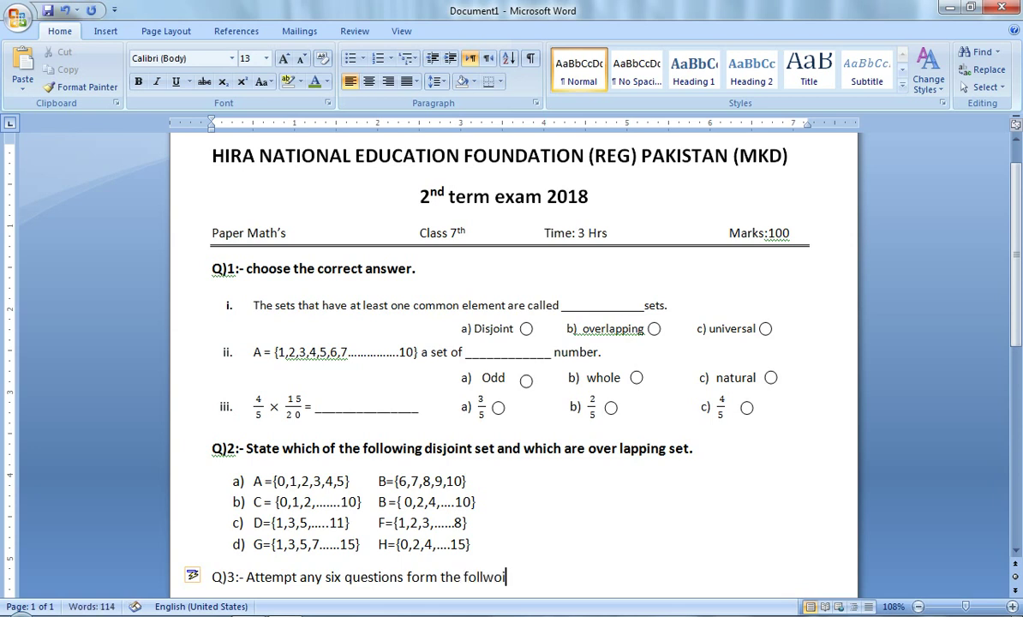
pyautogui.press('BackSpace')
pyautogui.press('BackSpace')
pyautogui.press('BackSpace')
pyautogui.write('owing')
pyautogui.press('BackSpace')
# Step: End the Q)3 line with a period and make it bold at 14 pt
pyautogui.write('.')
pyautogui.moveTo(525, 577)
pyautogui.mouseDown()
pyautogui.moveTo(182, 592)
pyautogui.moveTo(188, 485)
pyautogui.mouseUp()
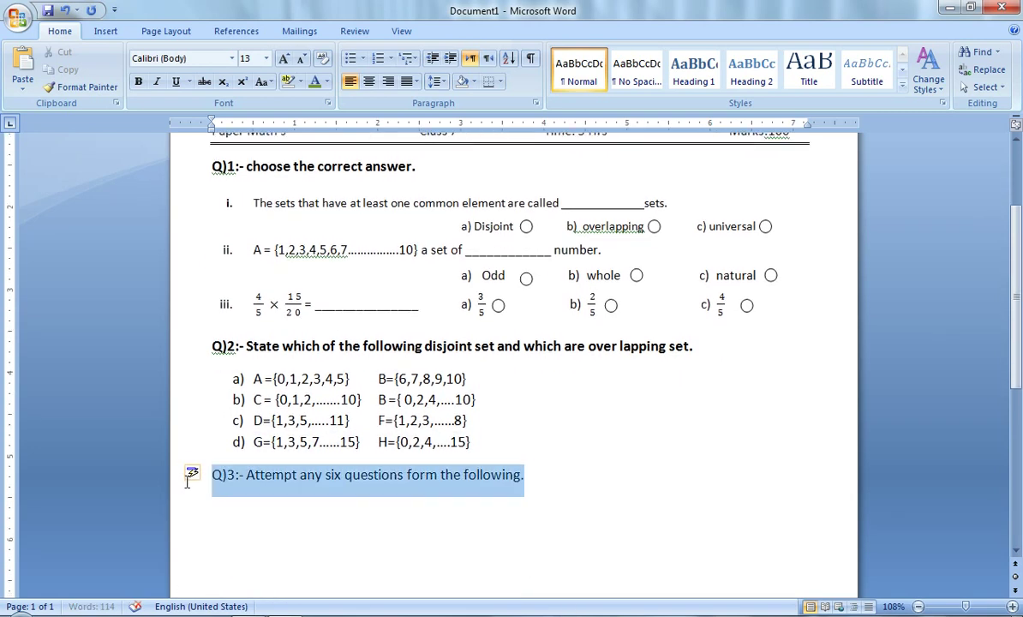
pyautogui.hotkey('ctrl', 'b')
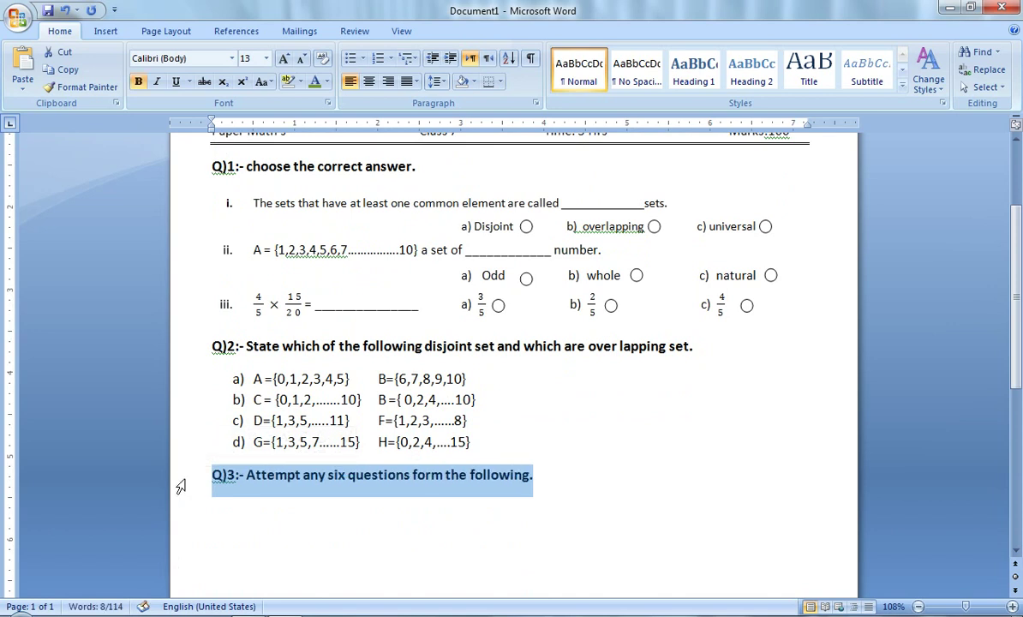
pyautogui.hotkey('ctrl', ']')
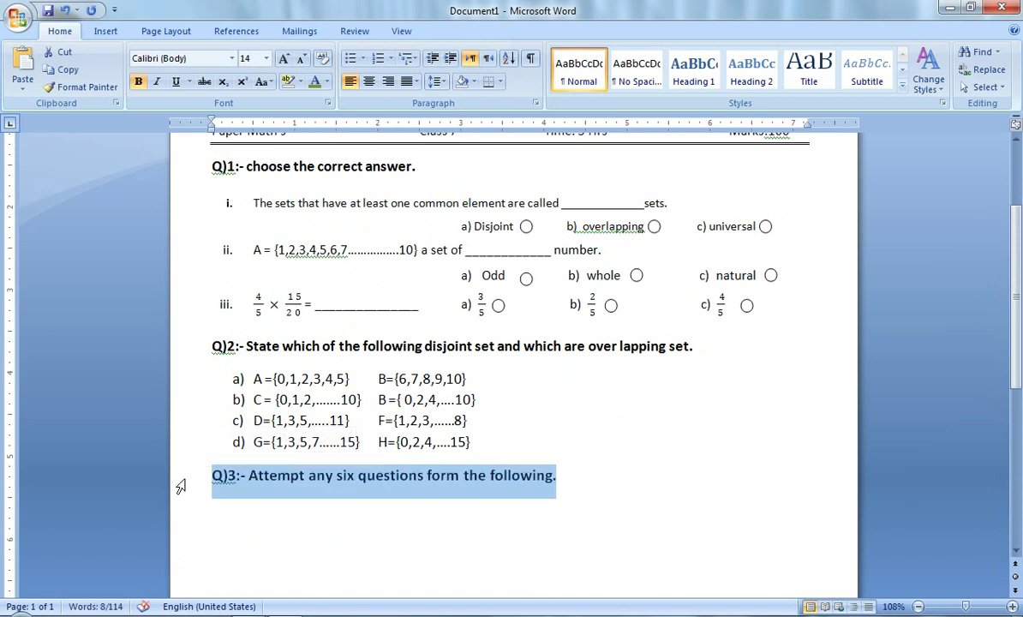
# Step: Start an empty line below Q)3 and bring up the numbering formats
pyautogui.click(561, 475)
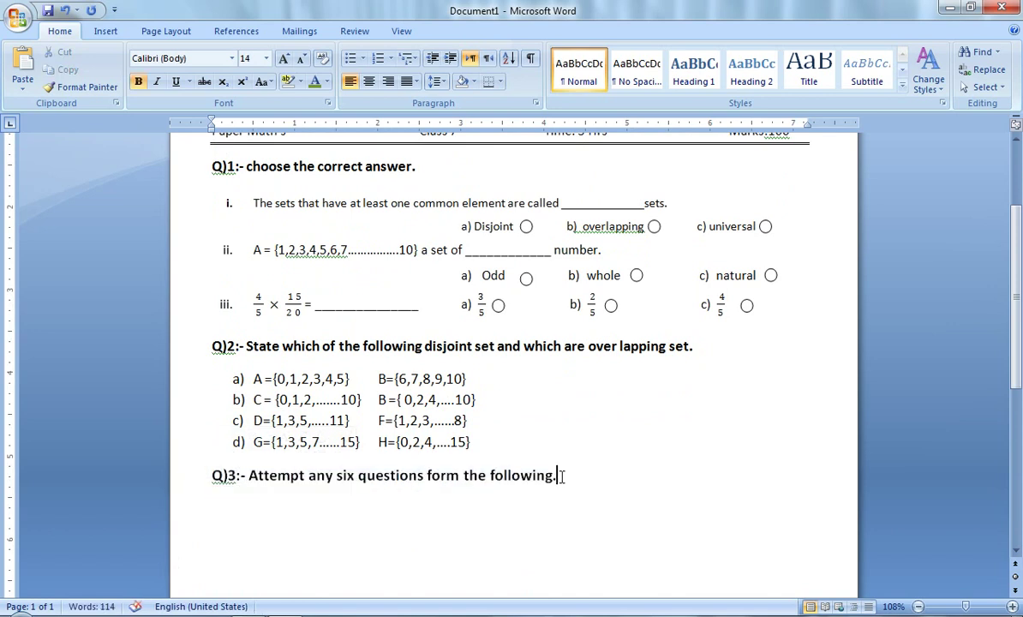
pyautogui.press('Return')
pyautogui.click(391, 60)
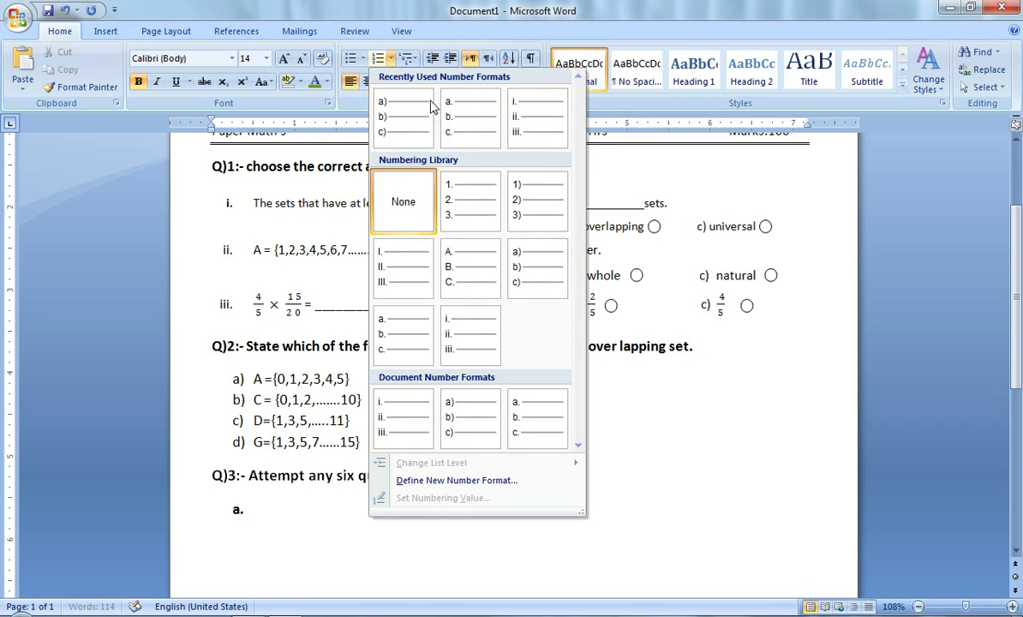
# Step: Try the 1) a) i) multilevel list, then remove it and a hand-typed '1)'
pyautogui.click(417, 59)
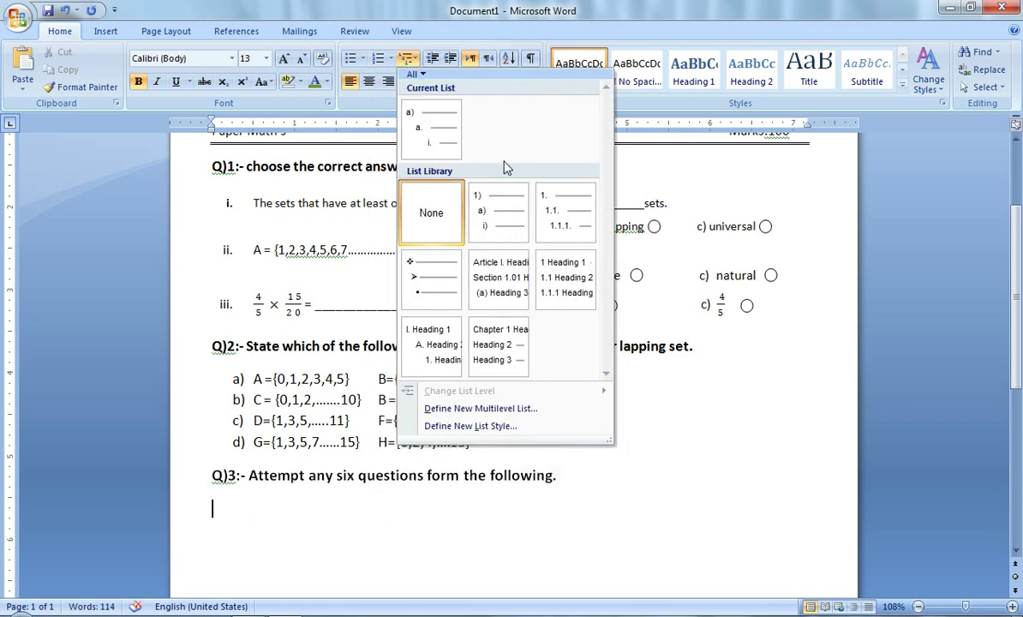
pyautogui.click(519, 218)
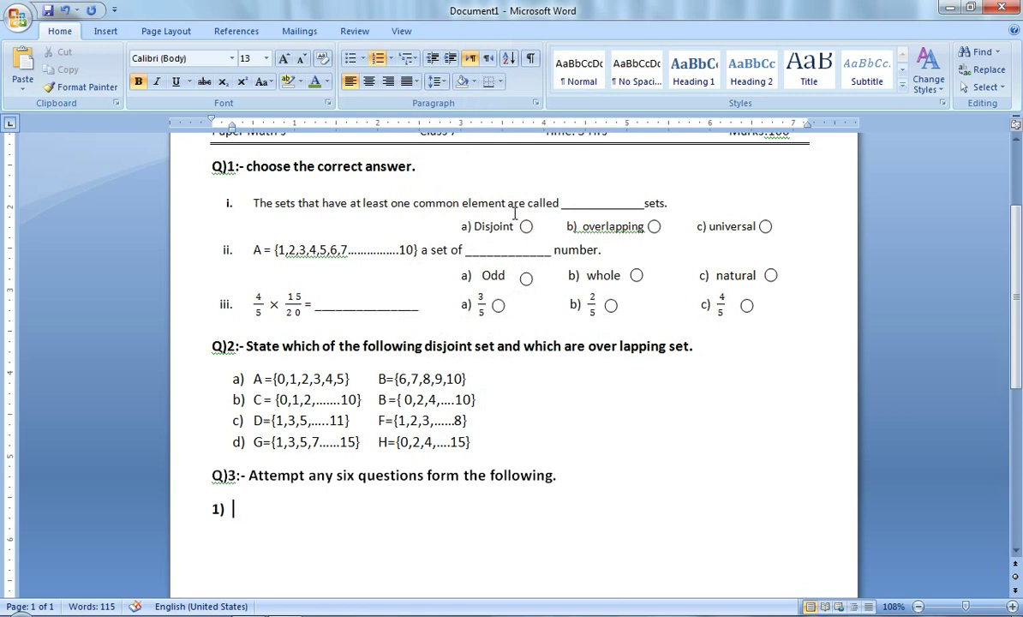
pyautogui.click(414, 62)
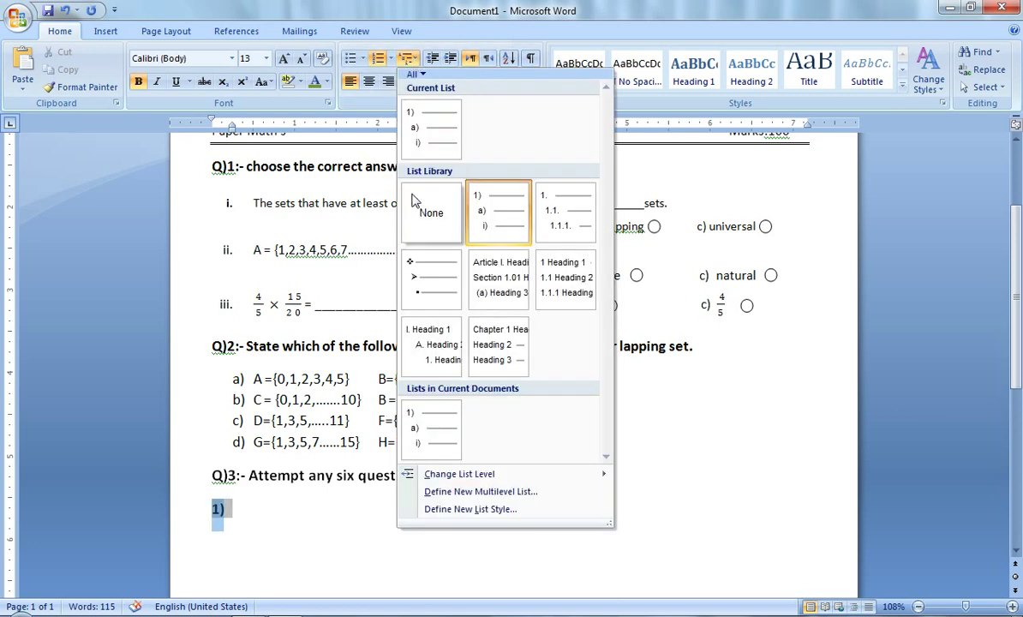
pyautogui.click(390, 59)
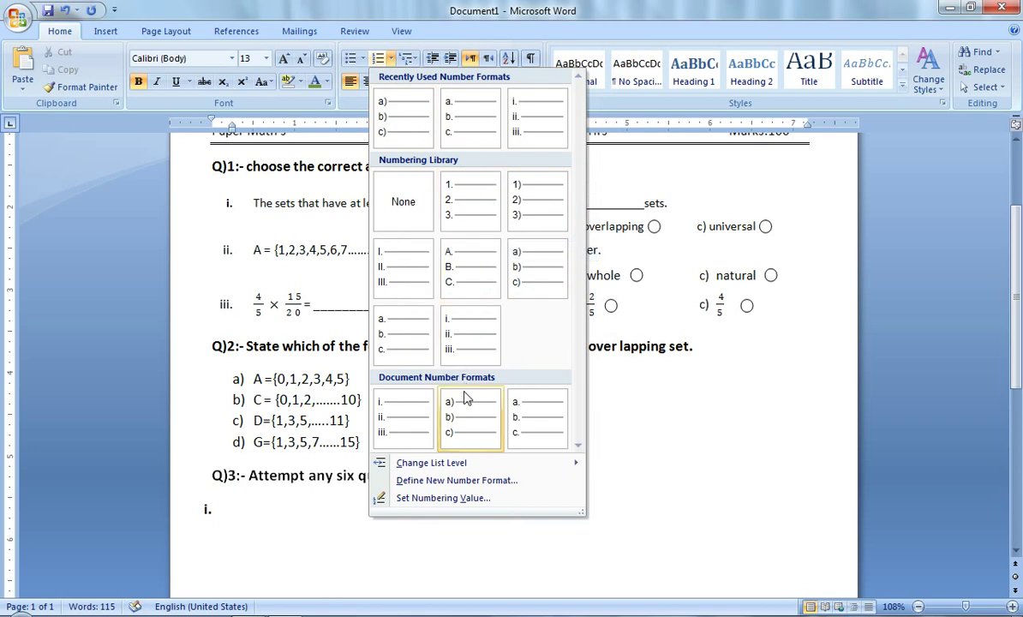
pyautogui.click(322, 520)
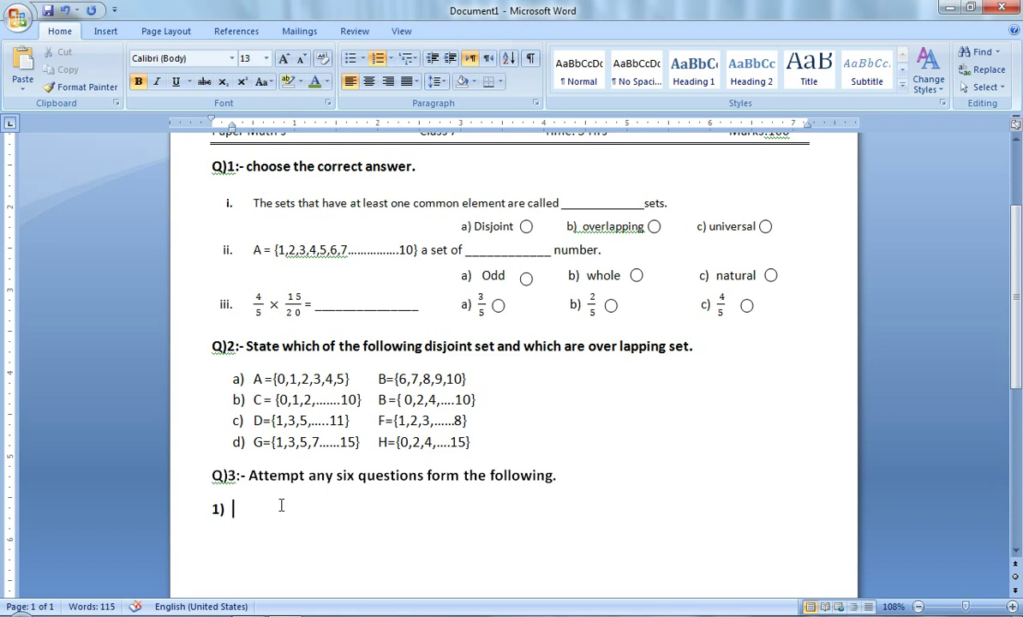
pyautogui.press('BackSpace')
pyautogui.press('Tab')
pyautogui.write('1')
pyautogui.write(')')
pyautogui.press('BackSpace')
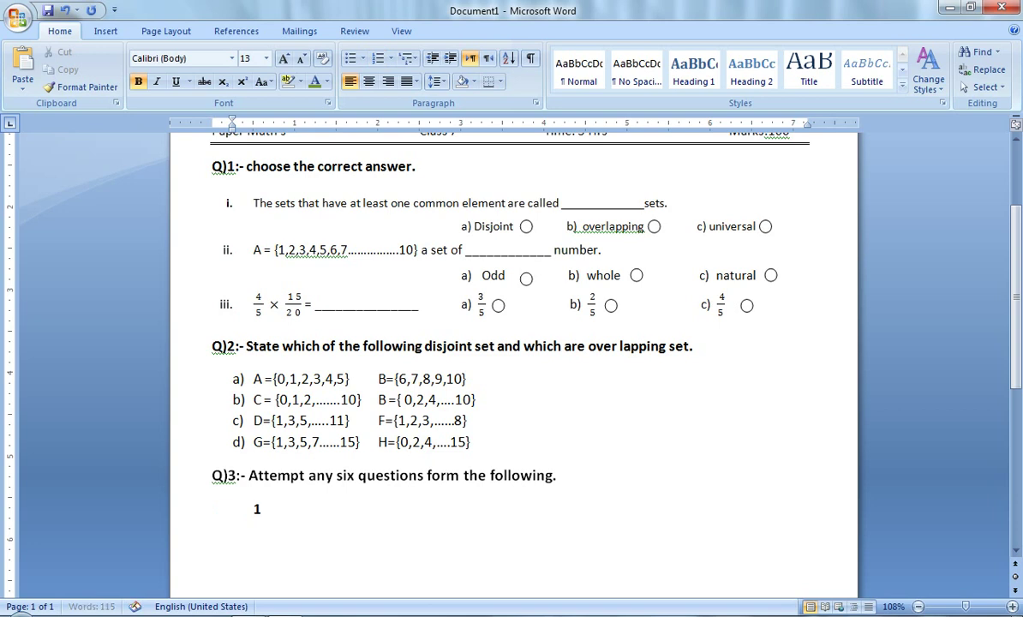
pyautogui.press('BackSpace')
pyautogui.press('BackSpace')
# Step: Apply the '1)' numbering format to the empty line and begin the item text
pyautogui.click(390, 58)
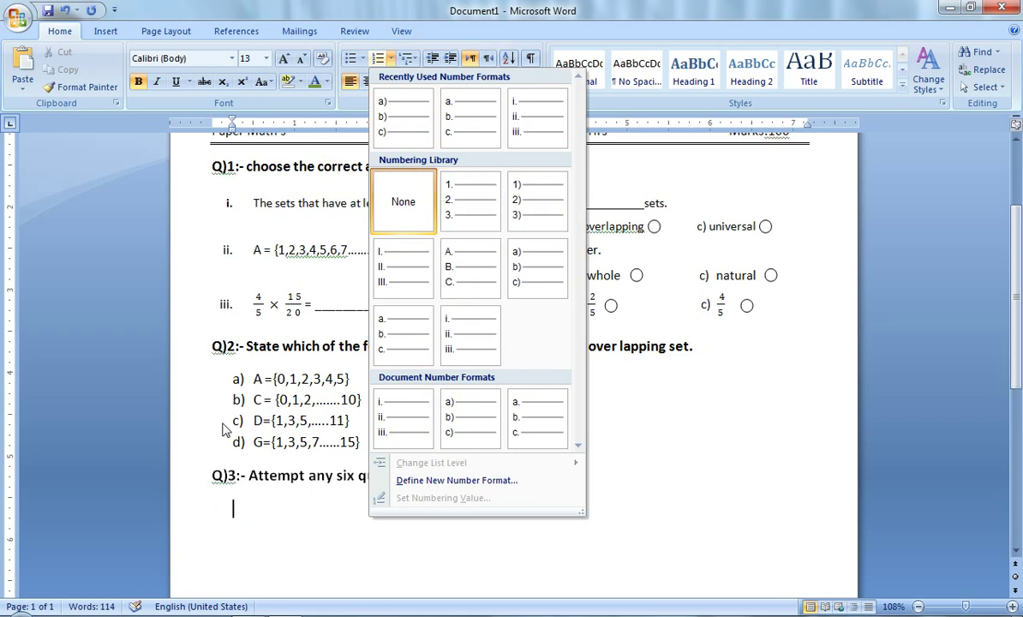
pyautogui.click(247, 519)
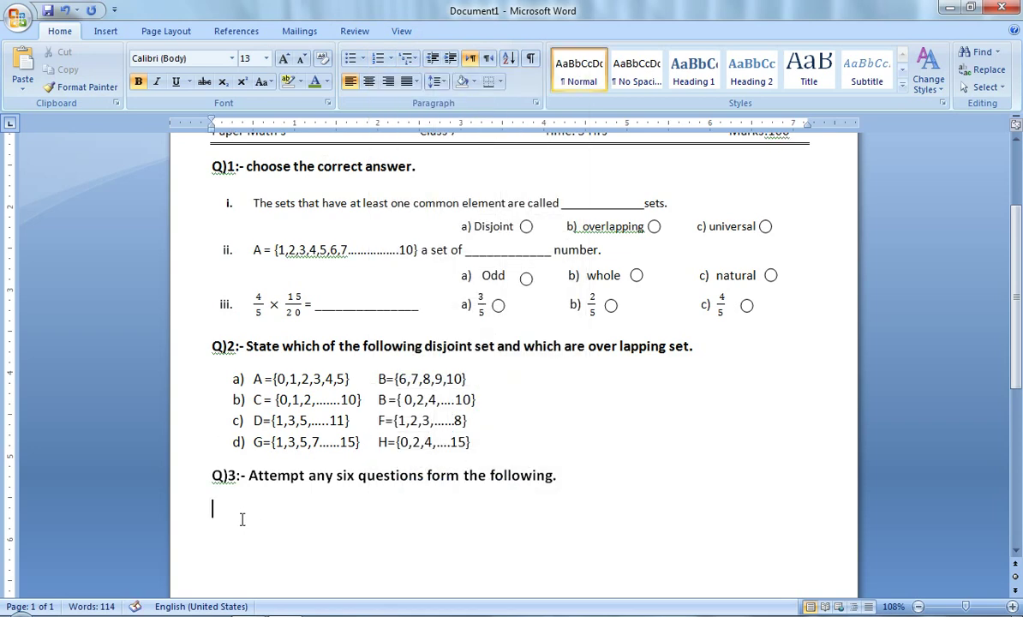
pyautogui.click(391, 59)
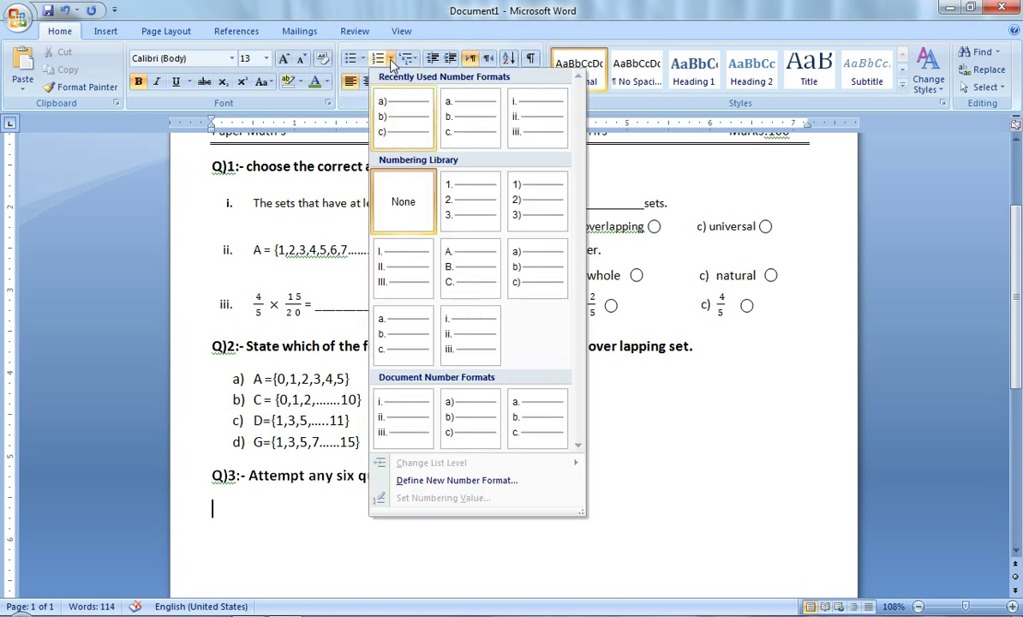
pyautogui.click(517, 196)
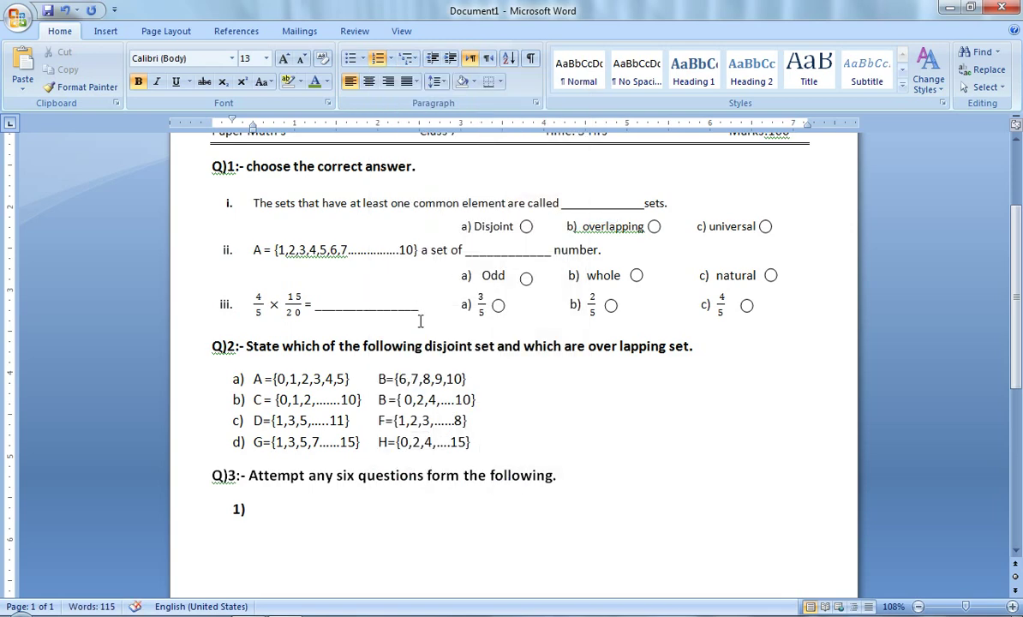
pyautogui.write('ADD')
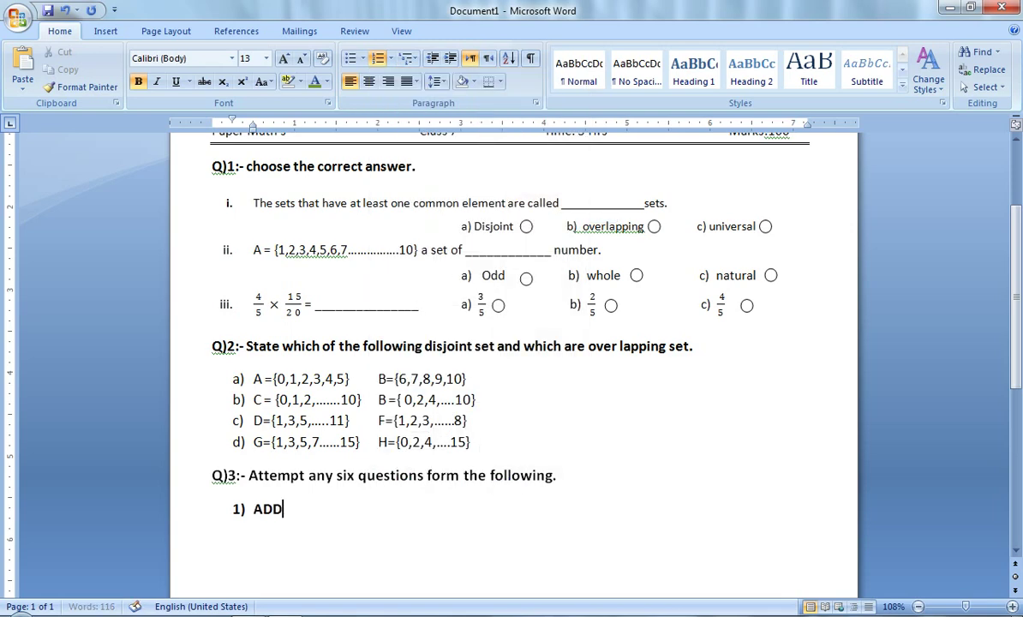
pyautogui.press('BackSpace')
pyautogui.press('BackSpace')
pyautogui.write('dd')
pyautogui.press('BackSpace')
pyautogui.press('BackSpace')
pyautogui.press('BackSpace')
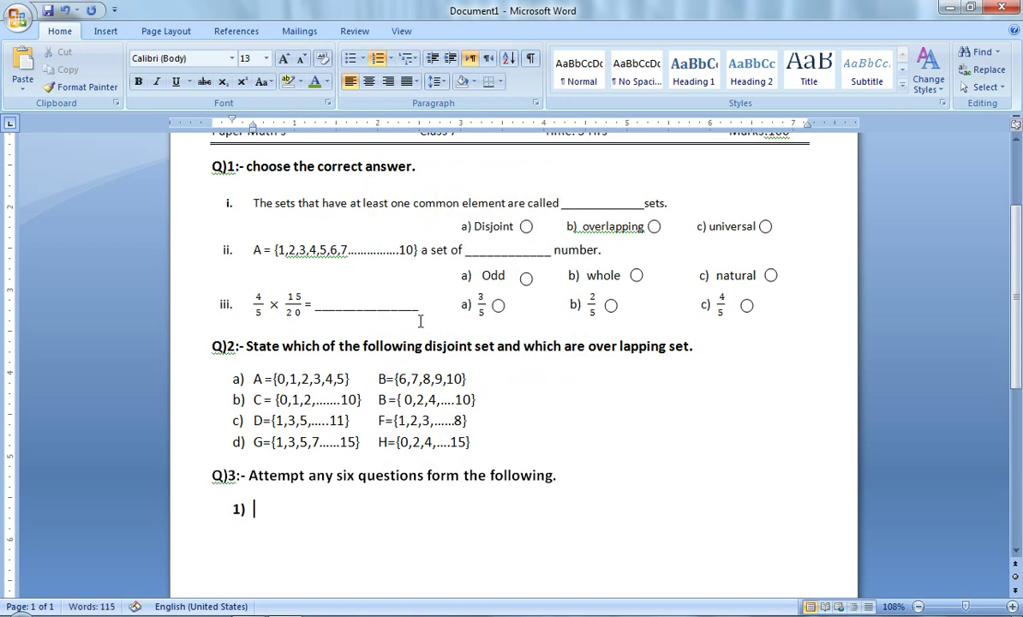
# Step: Make item 1) read 'Ad the following rational number.', fixing the misspelling
pyautogui.write('Ad')
pyautogui.write(' the follo')
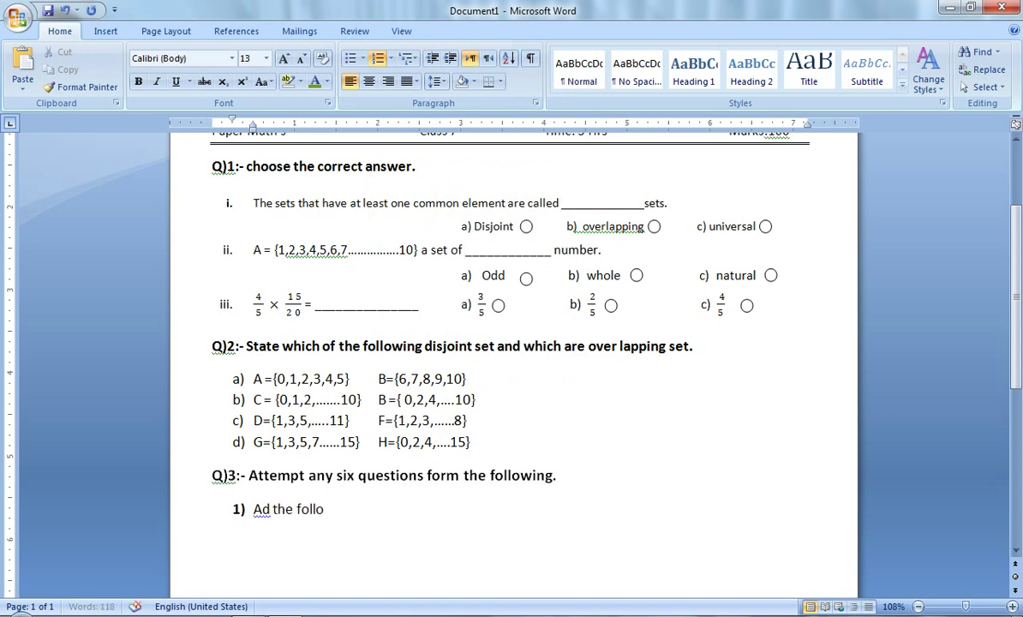
pyautogui.write('wing ')
pyautogui.write('reational')
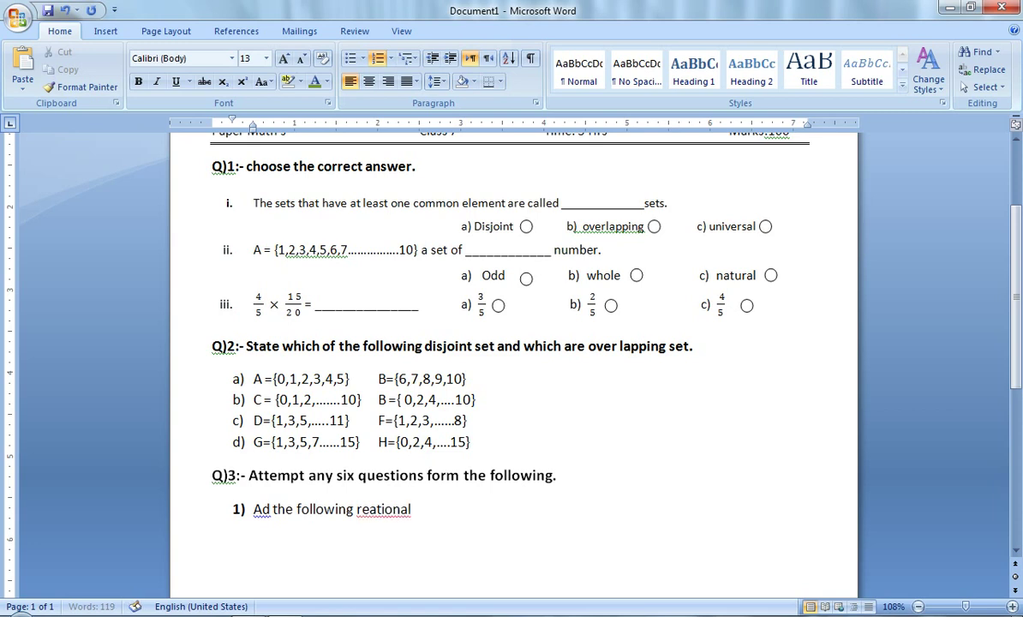
pyautogui.press('BackSpace')
pyautogui.press('BackSpace')
pyautogui.press('BackSpace')
pyautogui.press('BackSpace')
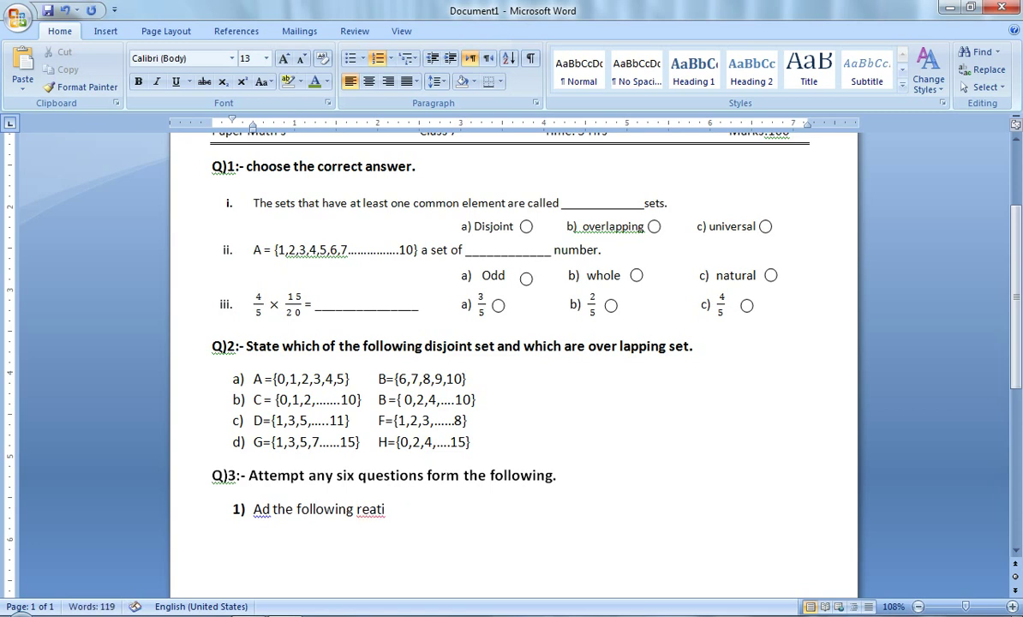
pyautogui.press('BackSpace')
pyautogui.press('BackSpace')
pyautogui.press('BackSpace')
pyautogui.press('BackSpace')
pyautogui.write('at')
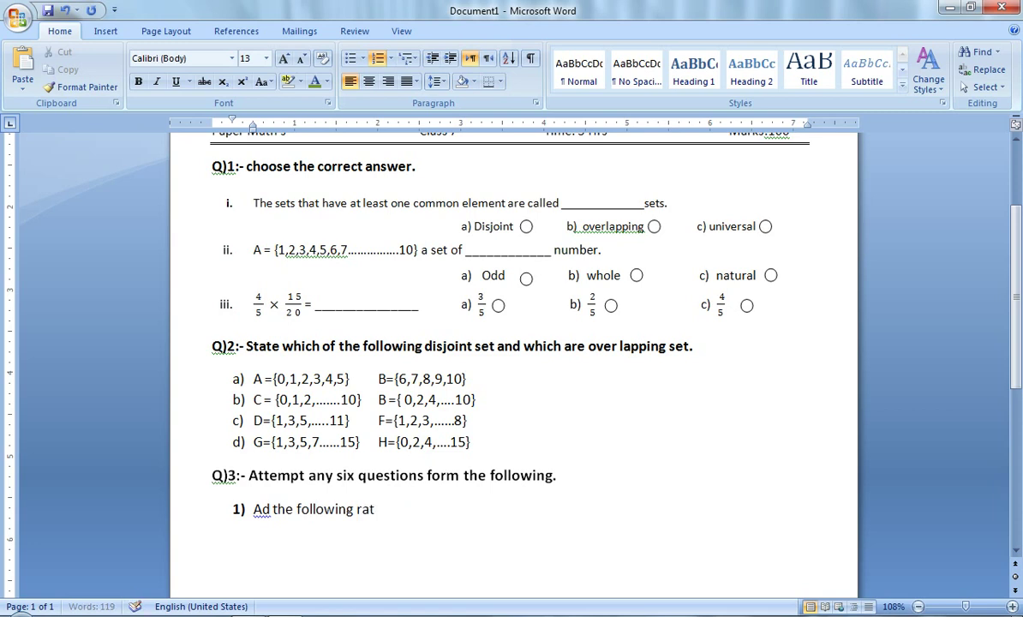
pyautogui.write('ional ')
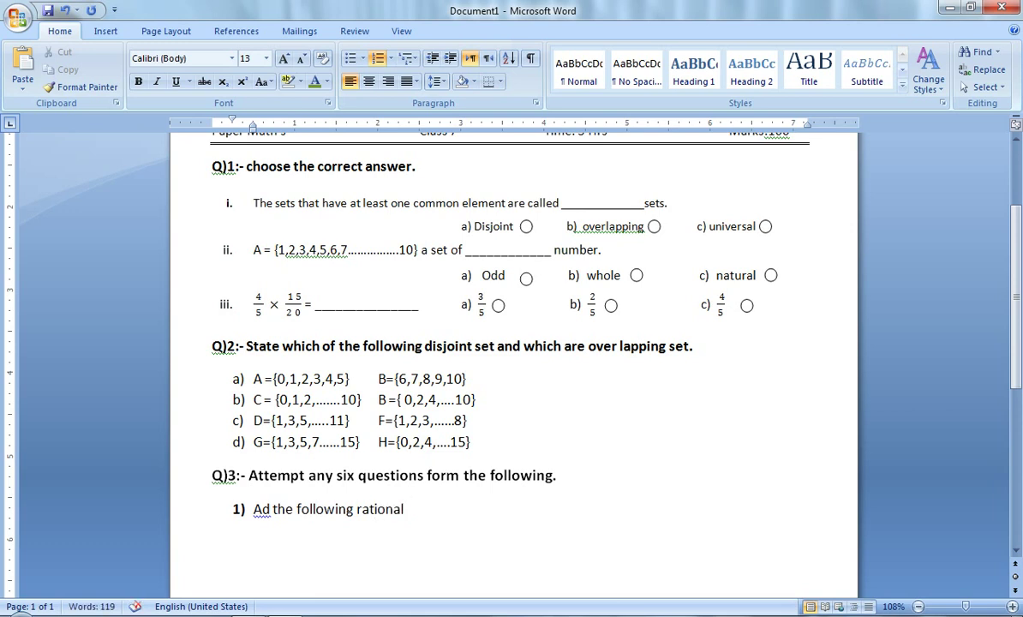
pyautogui.write('number.')
# Step: Start an unnumbered, indented 'i)' sub-line beneath item 1)
pyautogui.press('Return')
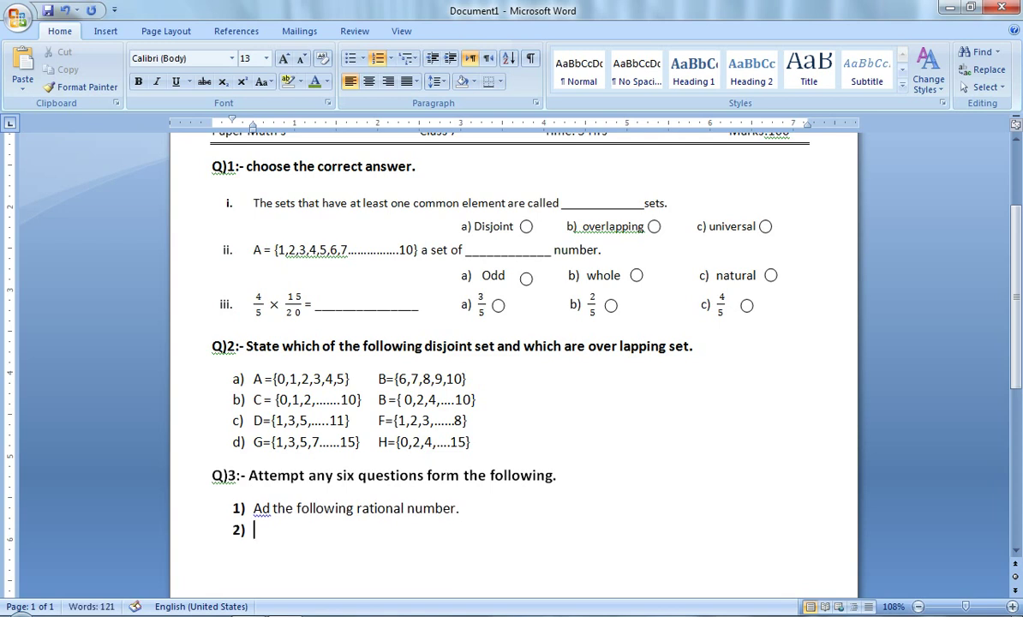
pyautogui.press('BackSpace')
pyautogui.press('Tab')
pyautogui.press('Tab')
pyautogui.press('Tab')
pyautogui.write(')')
pyautogui.press('Tab')
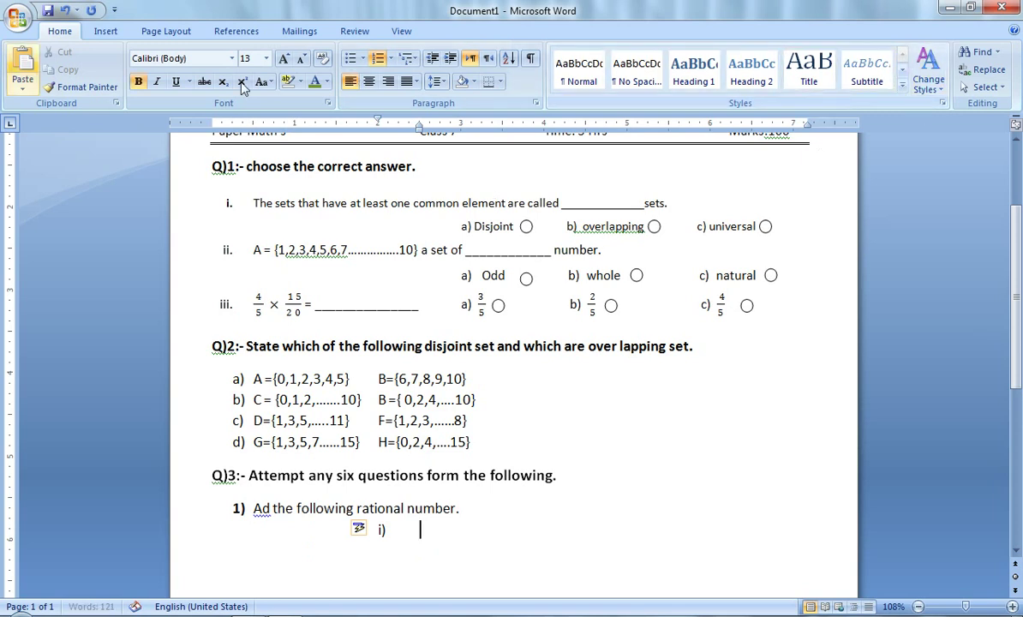
# Step: Insert a new equation holding the stacked fraction 4/5
pyautogui.click(107, 32)
pyautogui.click(882, 92)
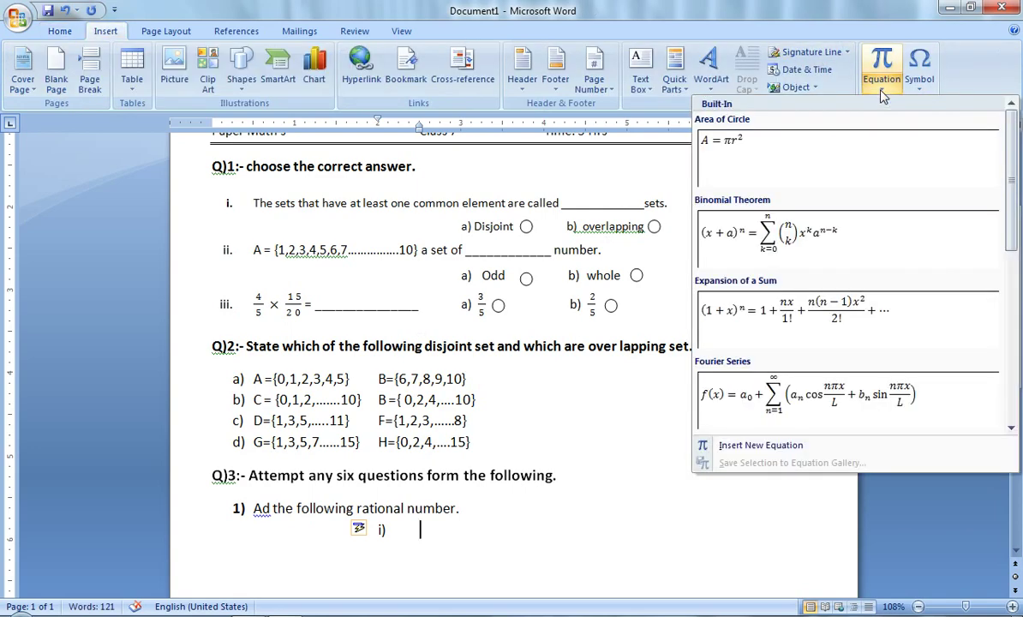
pyautogui.click(785, 449)
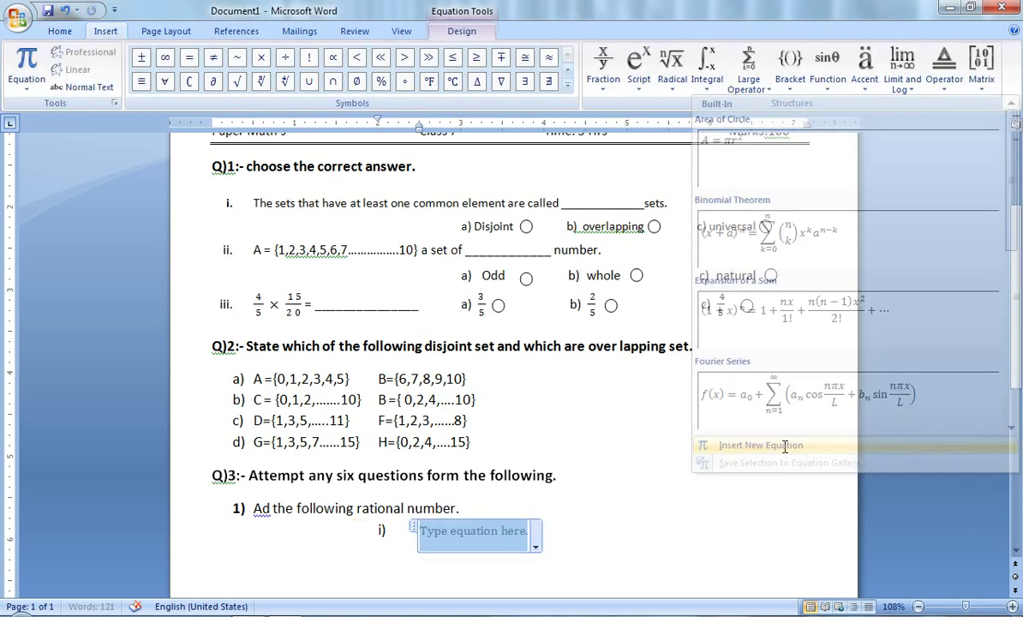
pyautogui.click(603, 68)
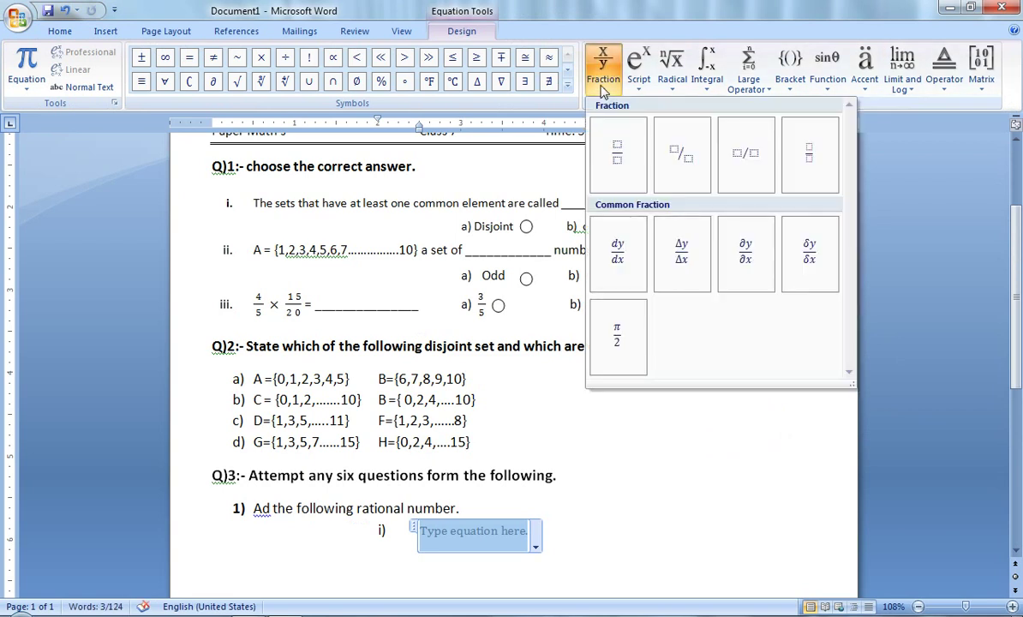
pyautogui.click(618, 154)
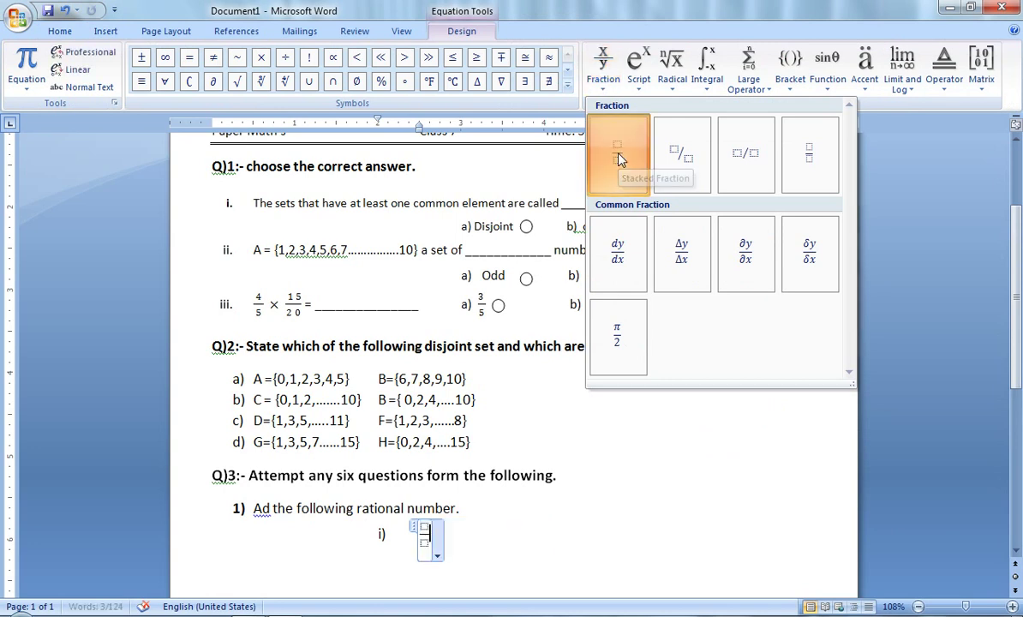
pyautogui.click(423, 527)
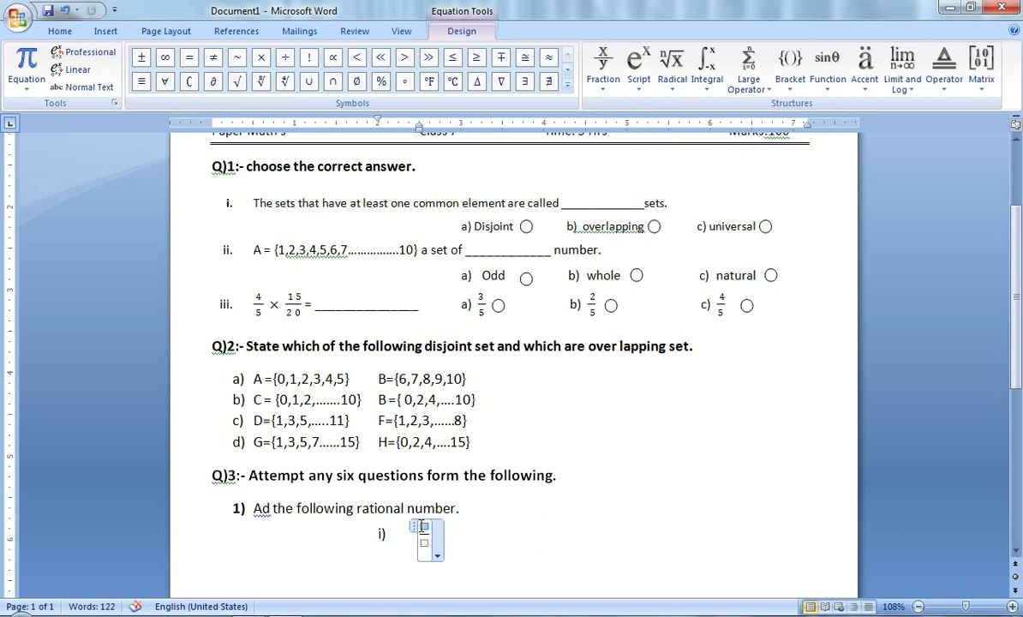
pyautogui.write('4')
pyautogui.click(424, 543)
pyautogui.write('5')
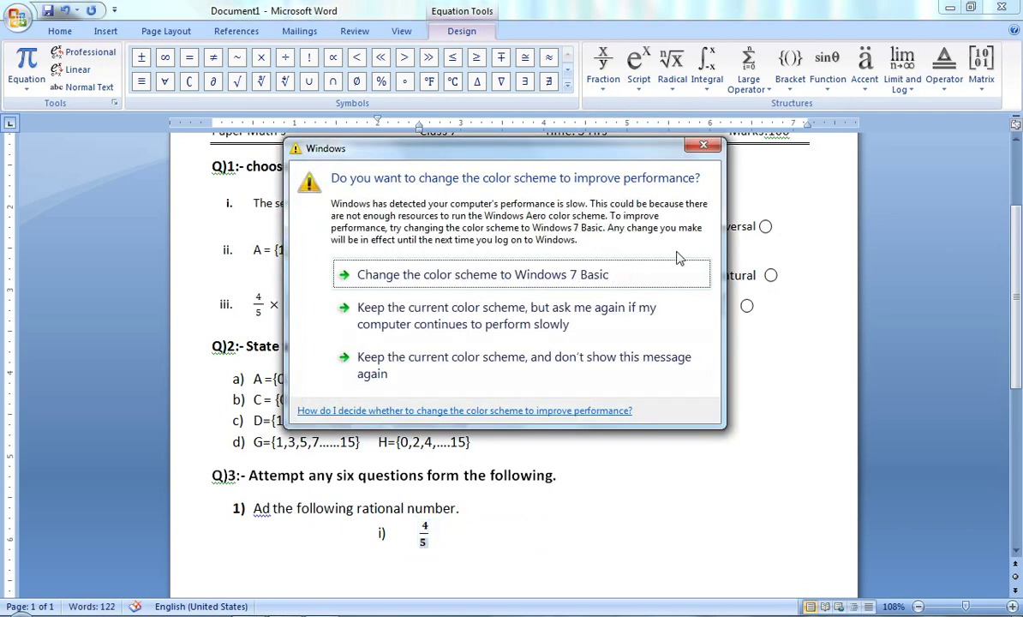
# Step: Type 'and' after the 4/5 fraction in the equation
pyautogui.click(704, 148)
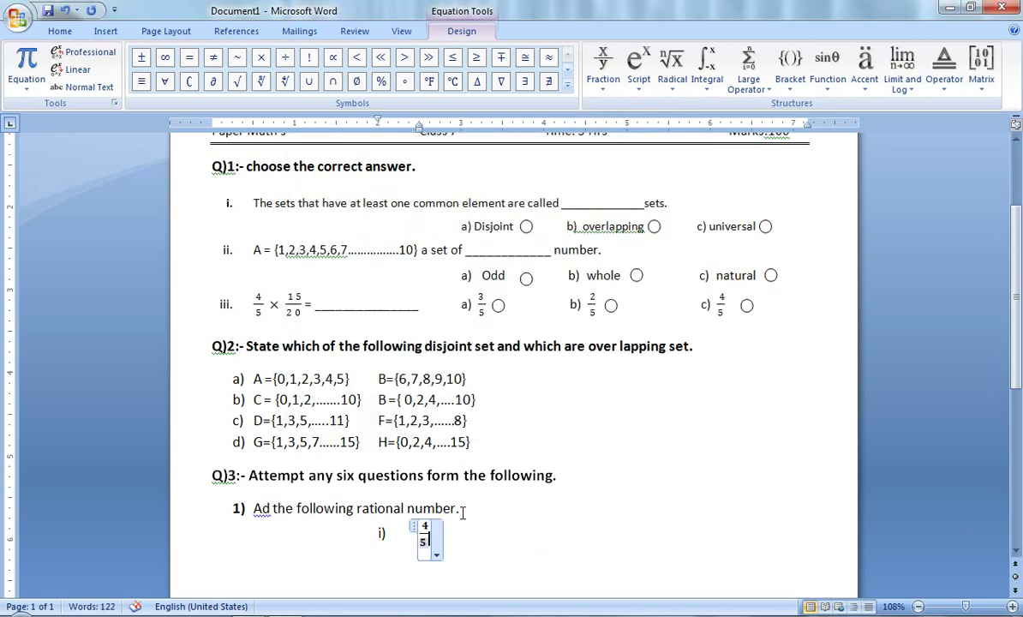
pyautogui.click(430, 529)
pyautogui.write('adn')
pyautogui.press('BackSpace')
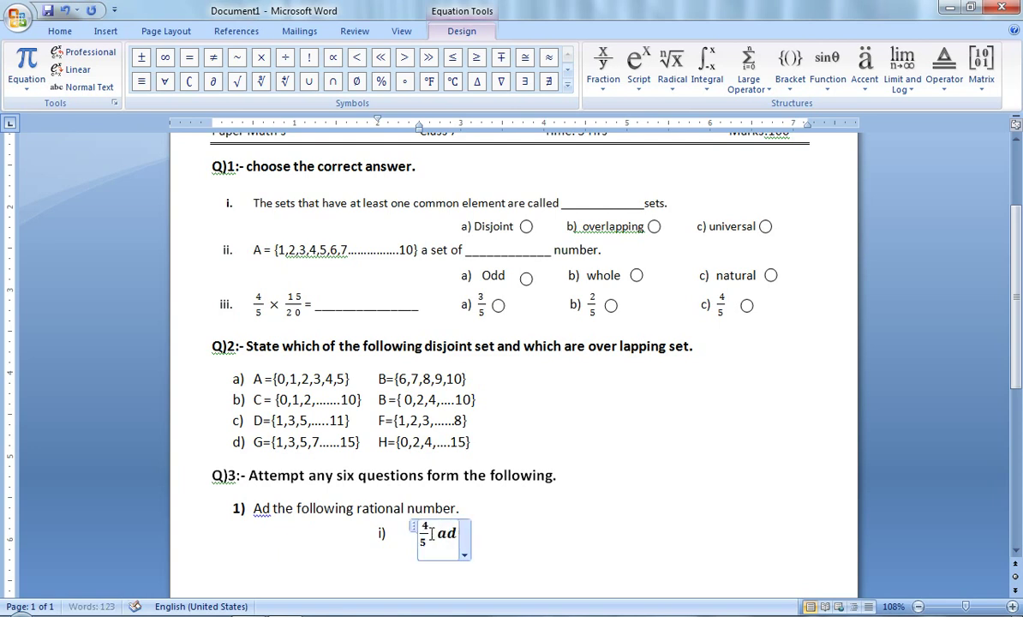
pyautogui.press('BackSpace')
pyautogui.press('BackSpace')
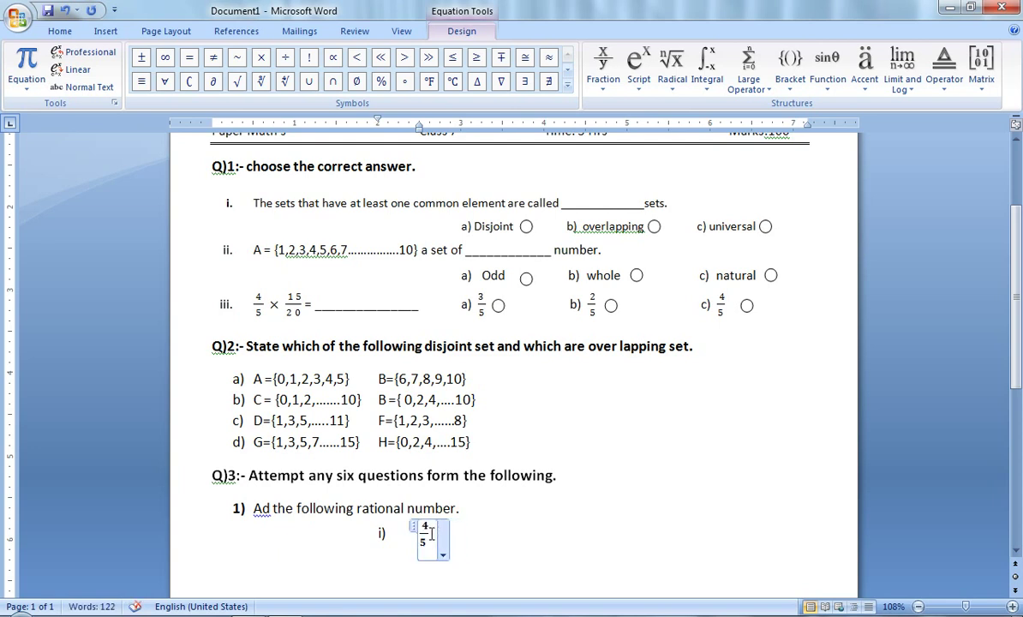
pyautogui.write('an')
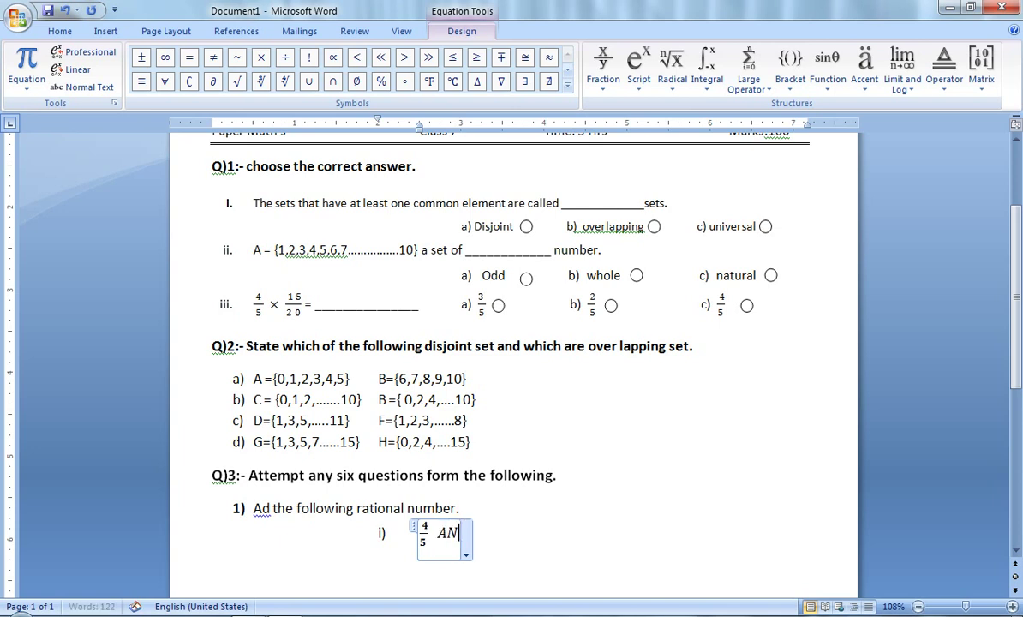
pyautogui.press('BackSpace')
pyautogui.press('BackSpace')
pyautogui.write('and')
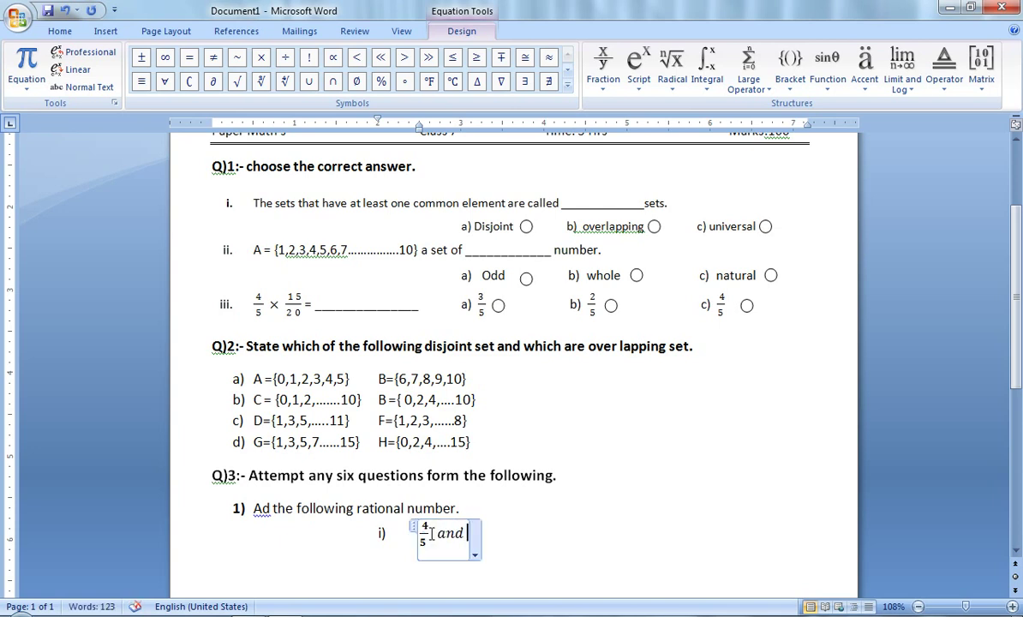
# Step: Add the stacked fraction 3/7 after 'and'
pyautogui.click(602, 79)
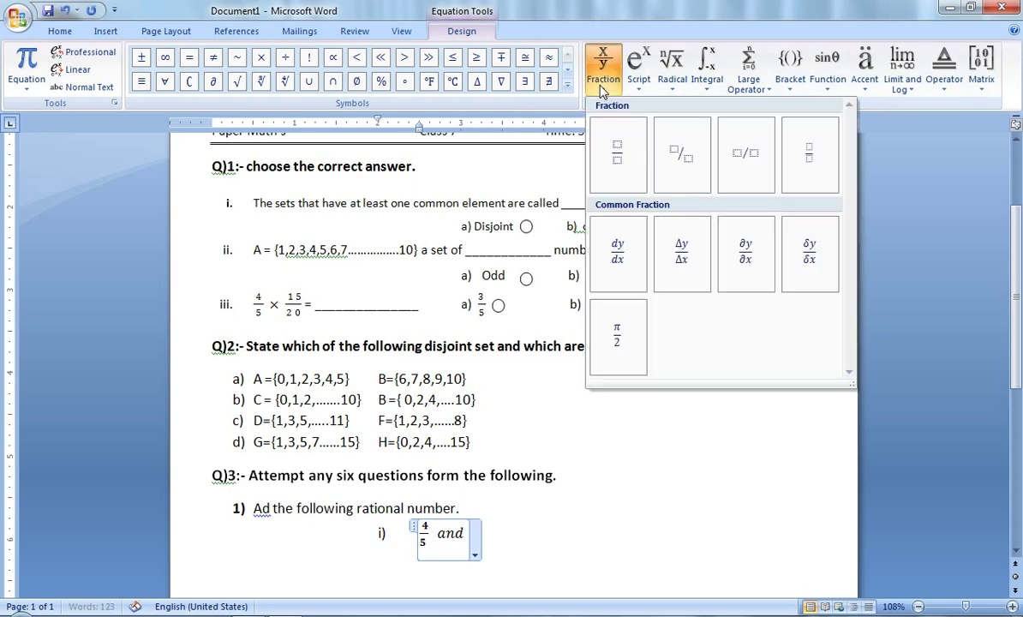
pyautogui.click(609, 154)
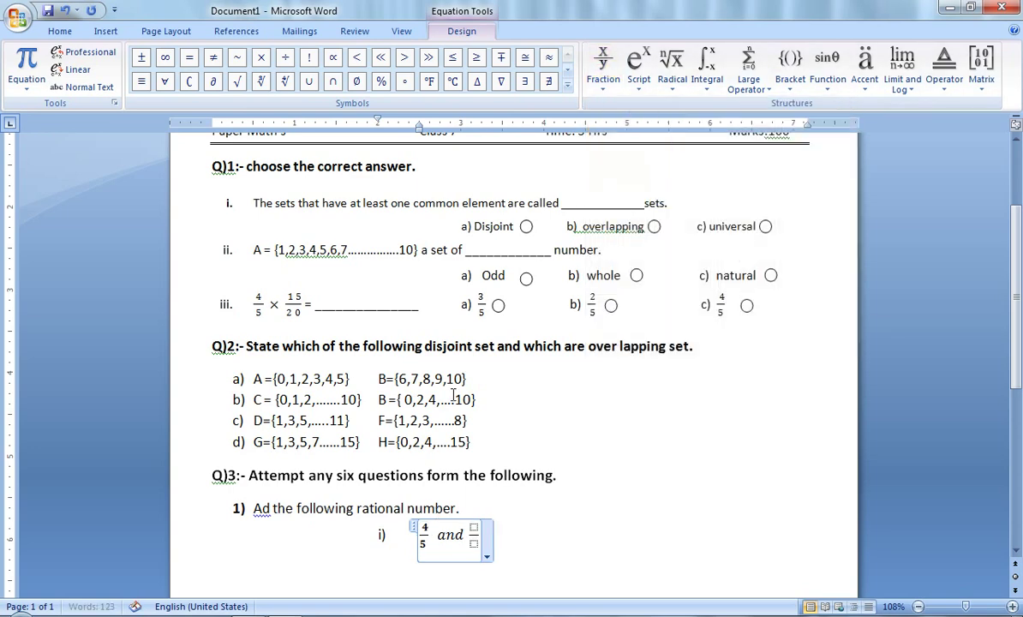
pyautogui.click(473, 527)
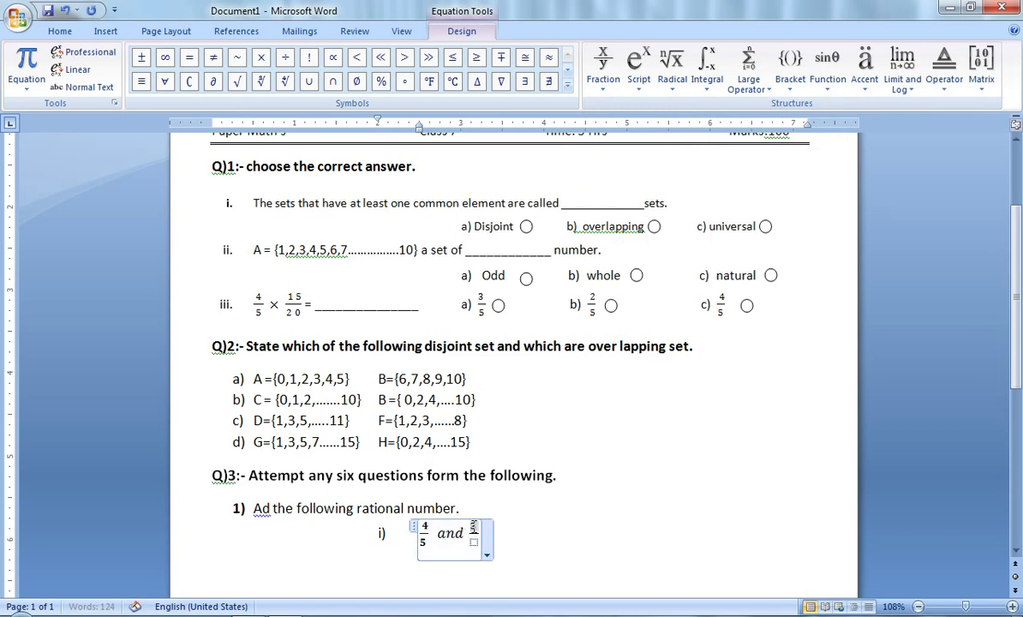
pyautogui.write('3/')
pyautogui.click(474, 543)
pyautogui.write('7')
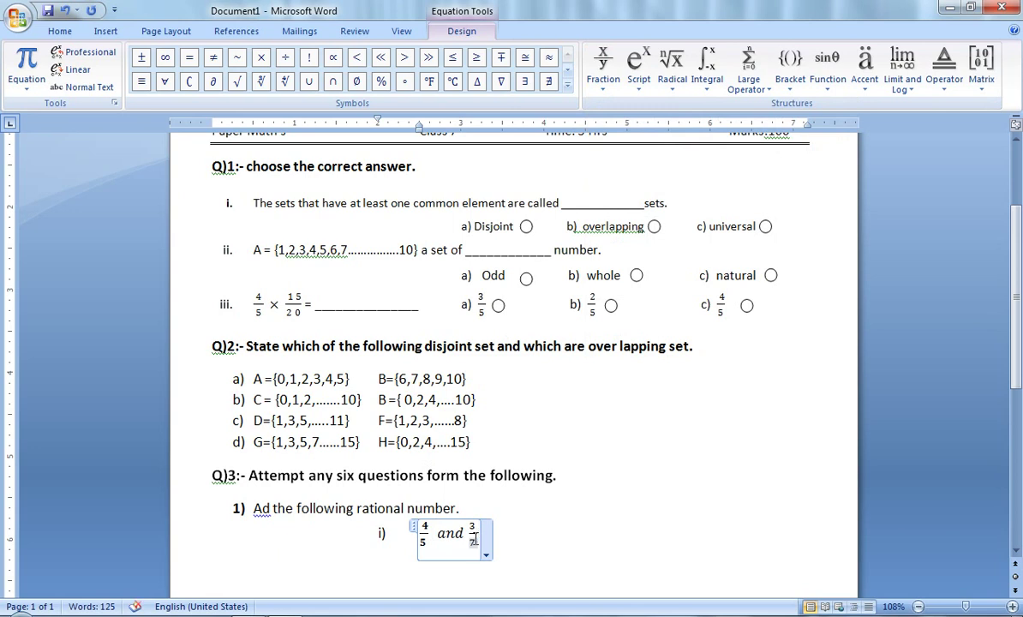
# Step: Leave the equation and label the next sub-item 'ii)' on the same line
pyautogui.click(521, 549)
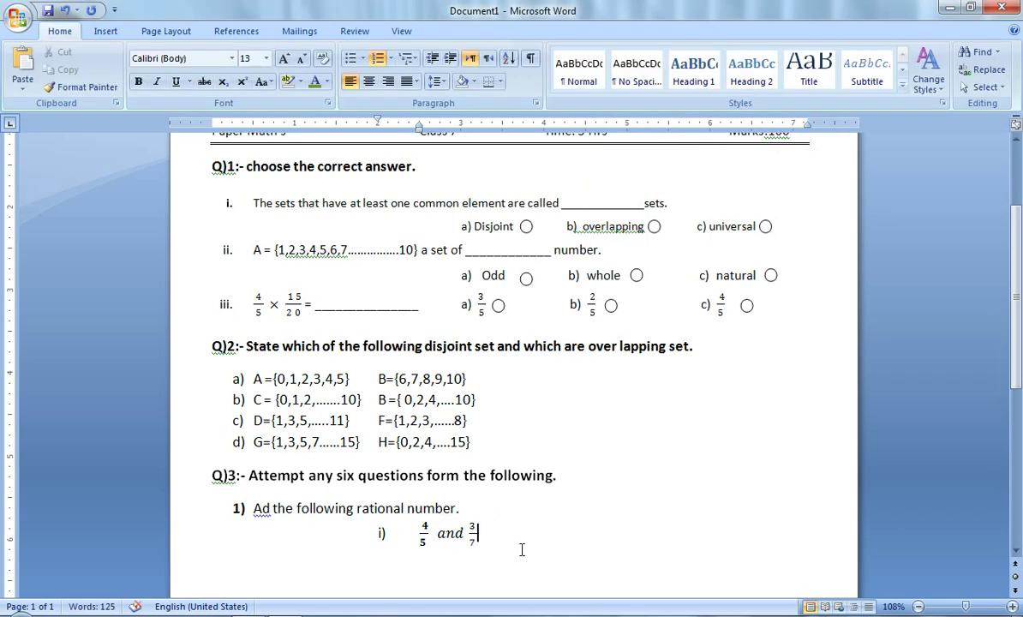
pyautogui.press('Tab')
pyautogui.press('Tab')
pyautogui.write('ii)')
# Step: Insert a new equation after ii) holding the stacked fraction 5/6
pyautogui.click(105, 31)
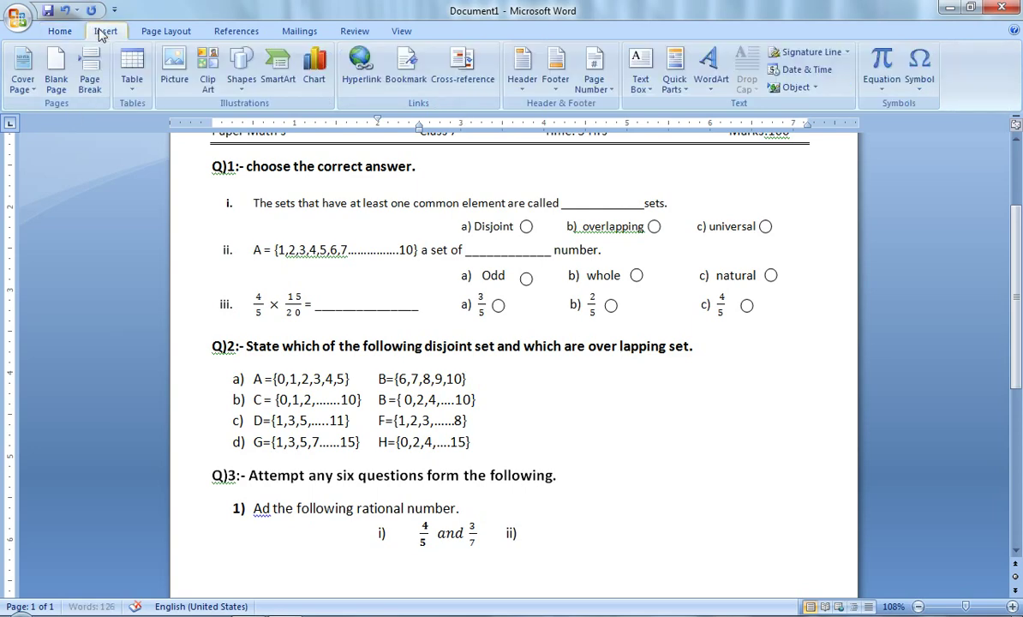
pyautogui.click(881, 79)
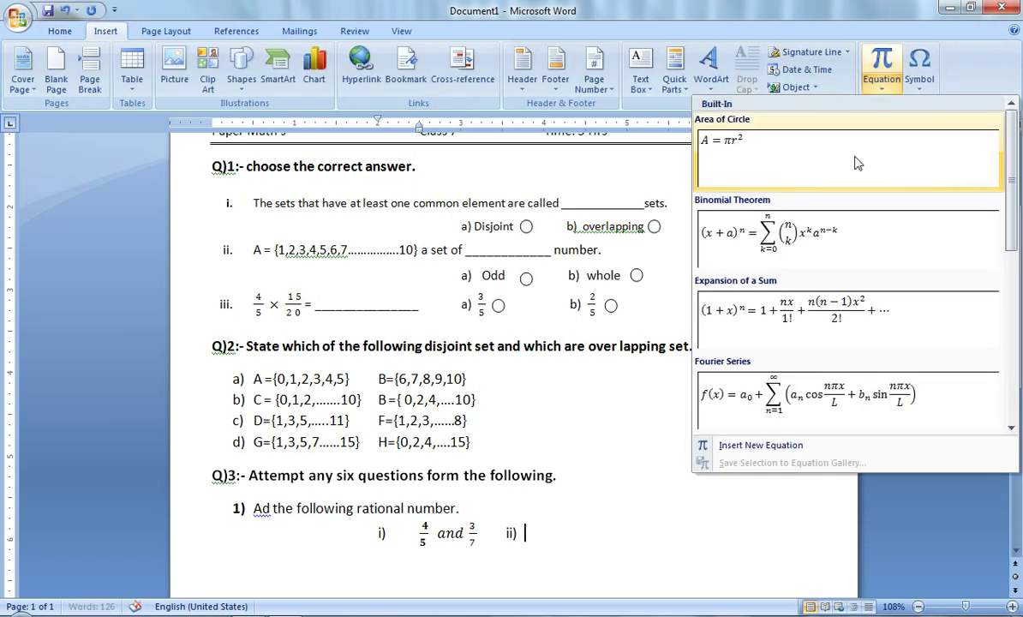
pyautogui.click(760, 445)
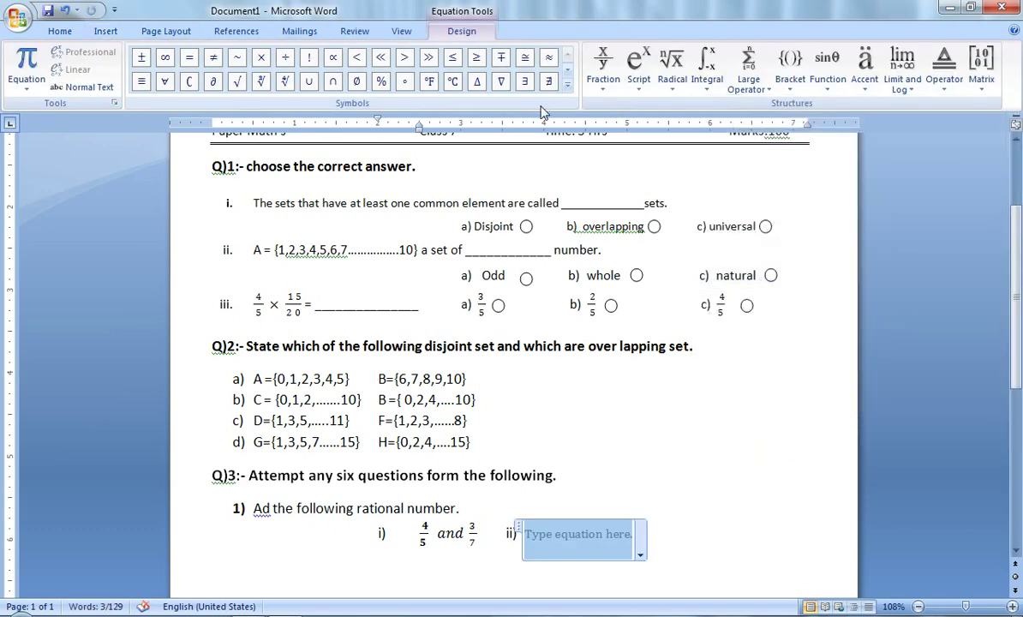
pyautogui.click(601, 83)
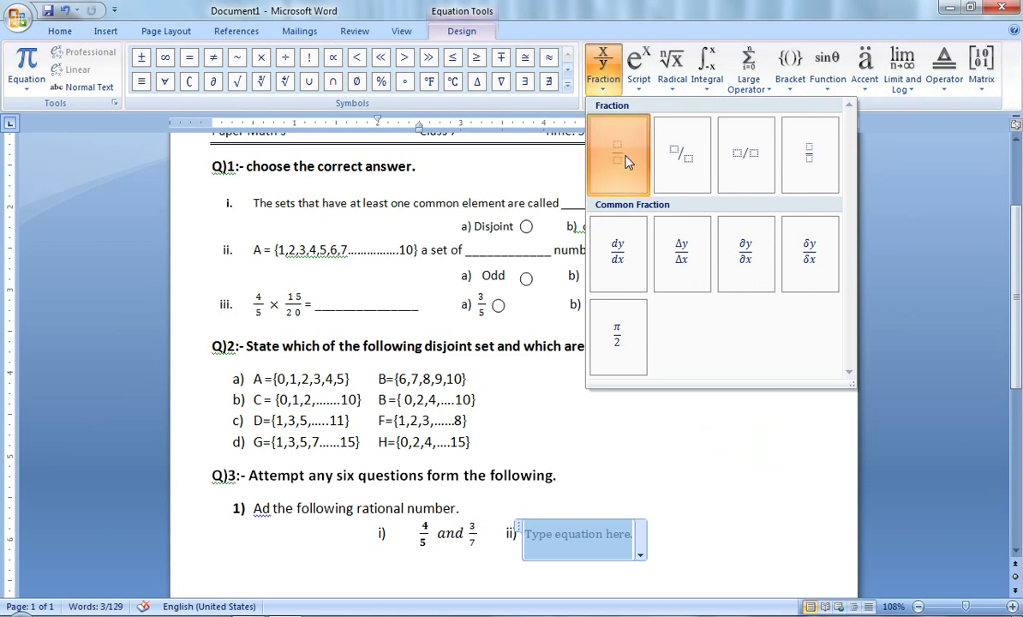
pyautogui.click(616, 158)
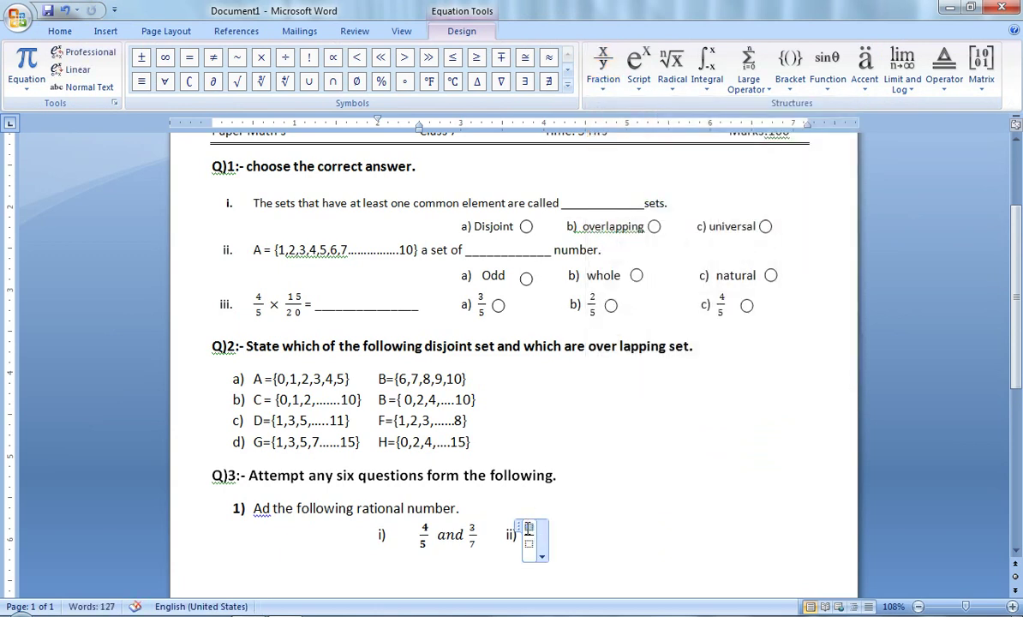
pyautogui.click(529, 527)
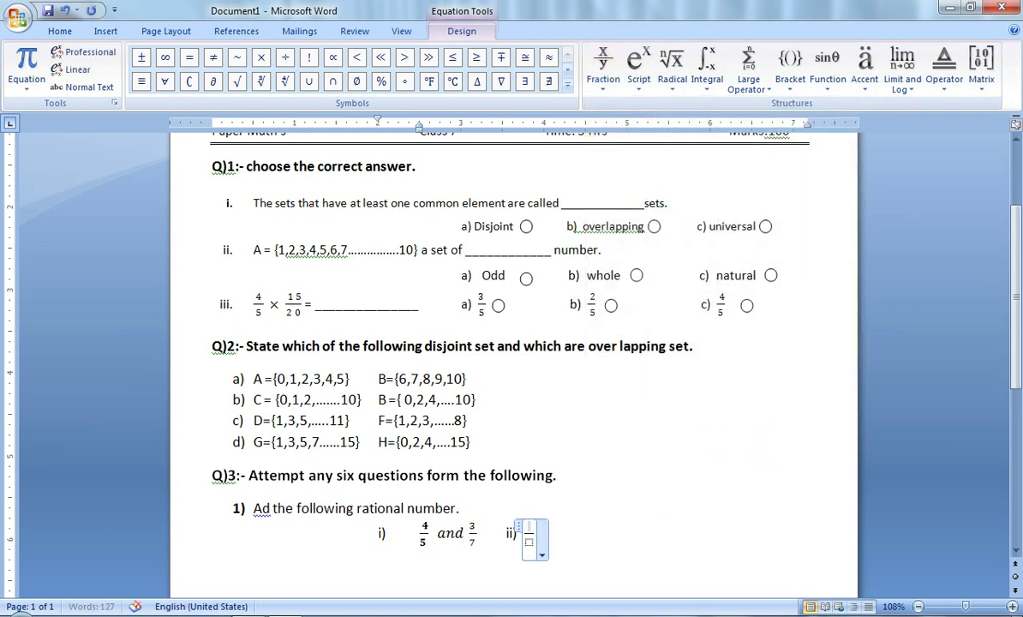
pyautogui.write('5')
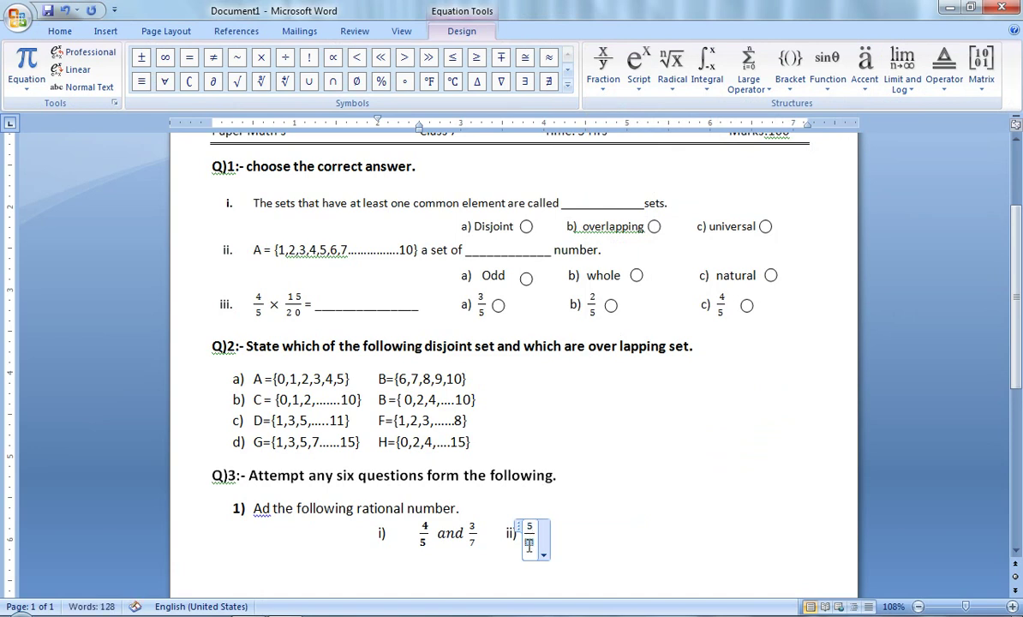
pyautogui.click(528, 544)
pyautogui.write('6')
# Step: Continue the equation with 'and −' followed by the stacked fraction 2/3
pyautogui.press('Right')
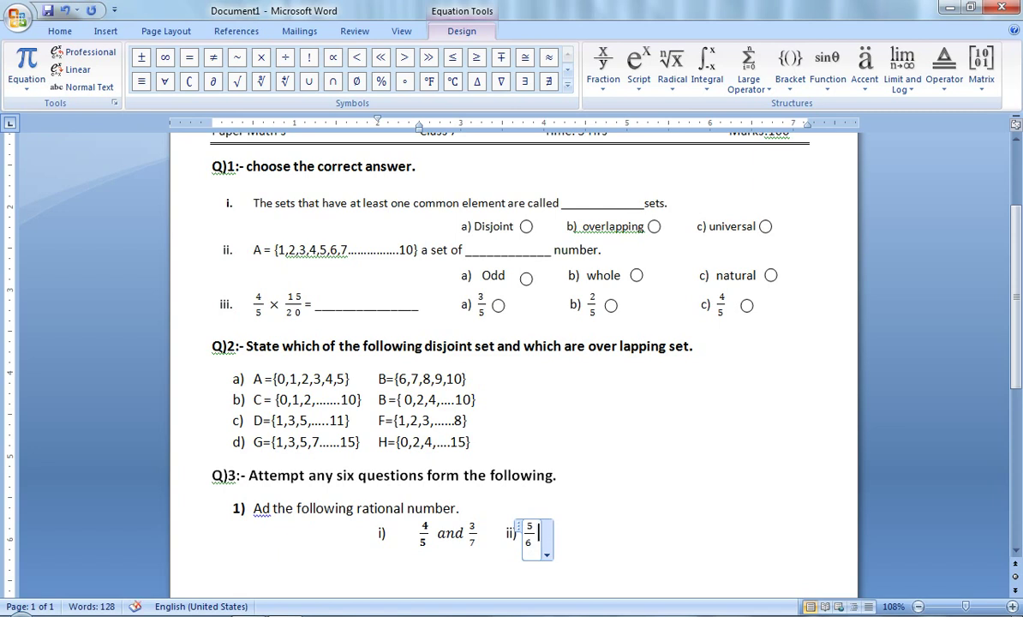
pyautogui.write(' and')
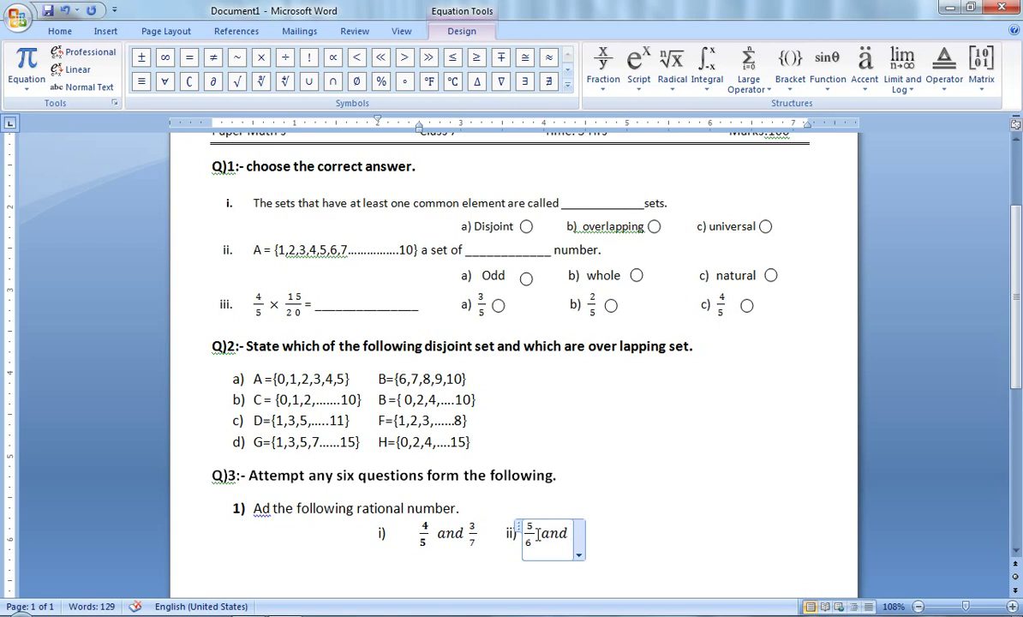
pyautogui.write('-')
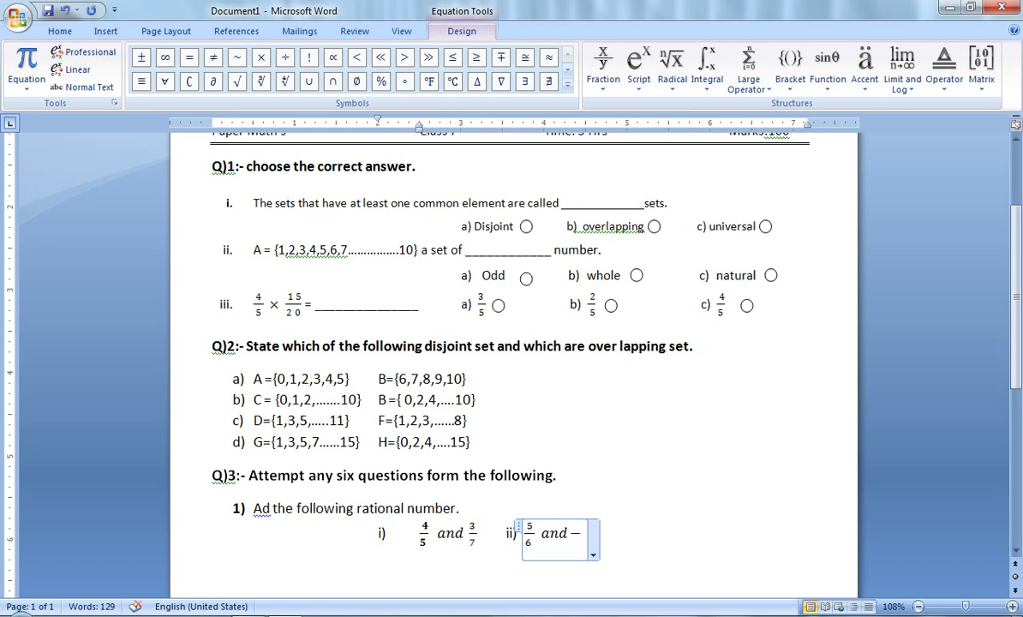
pyautogui.click(599, 85)
pyautogui.click(604, 163)
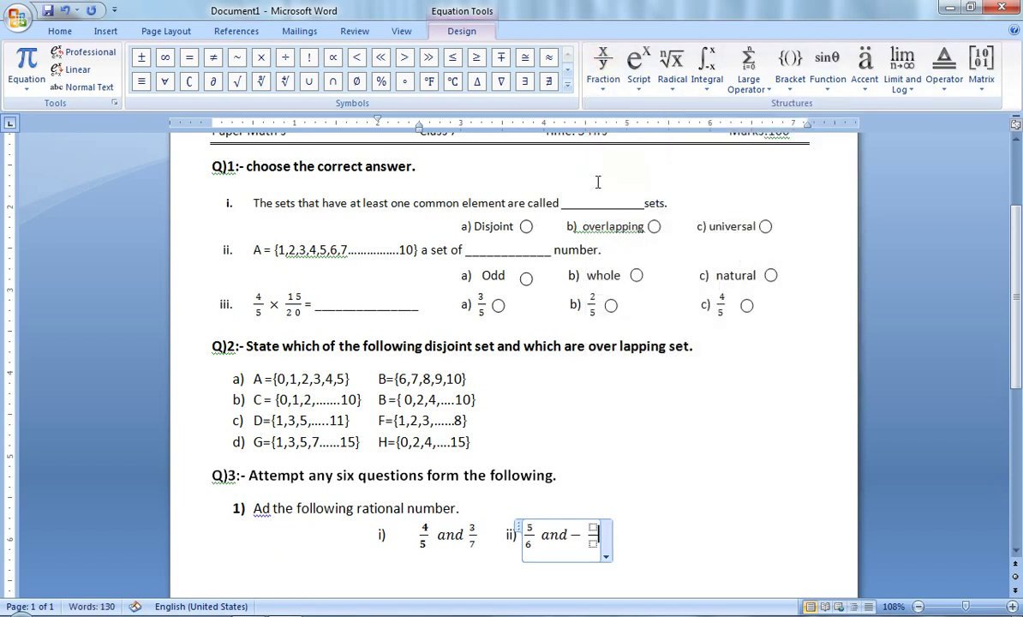
pyautogui.click(592, 529)
pyautogui.write('2')
pyautogui.click(594, 541)
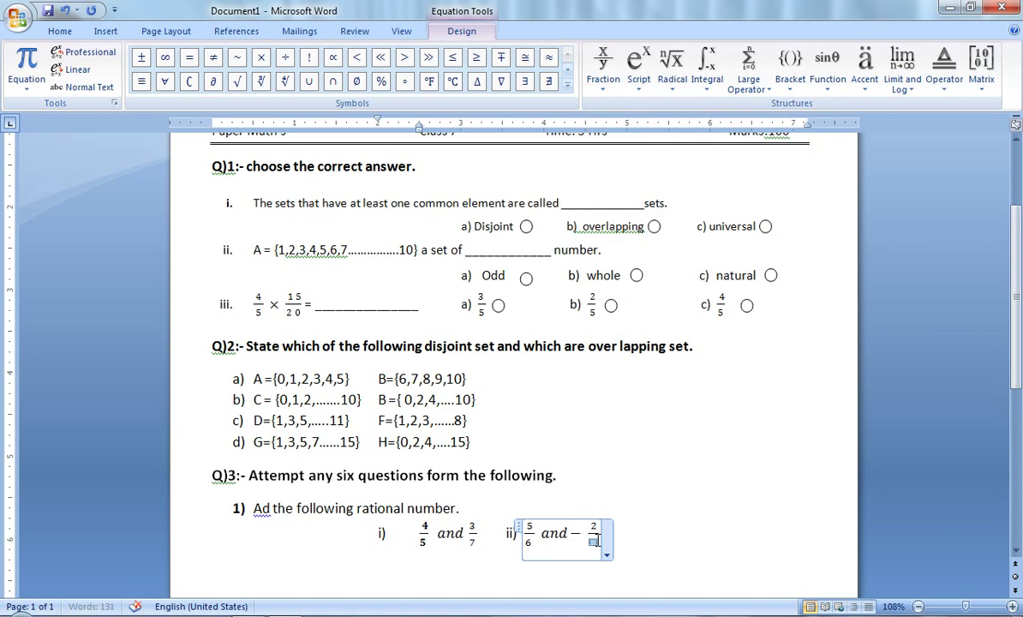
pyautogui.write('3')
# Step: Push 'ii)' to the next tab stop and start item '2)' on a new line
pyautogui.click(644, 535)
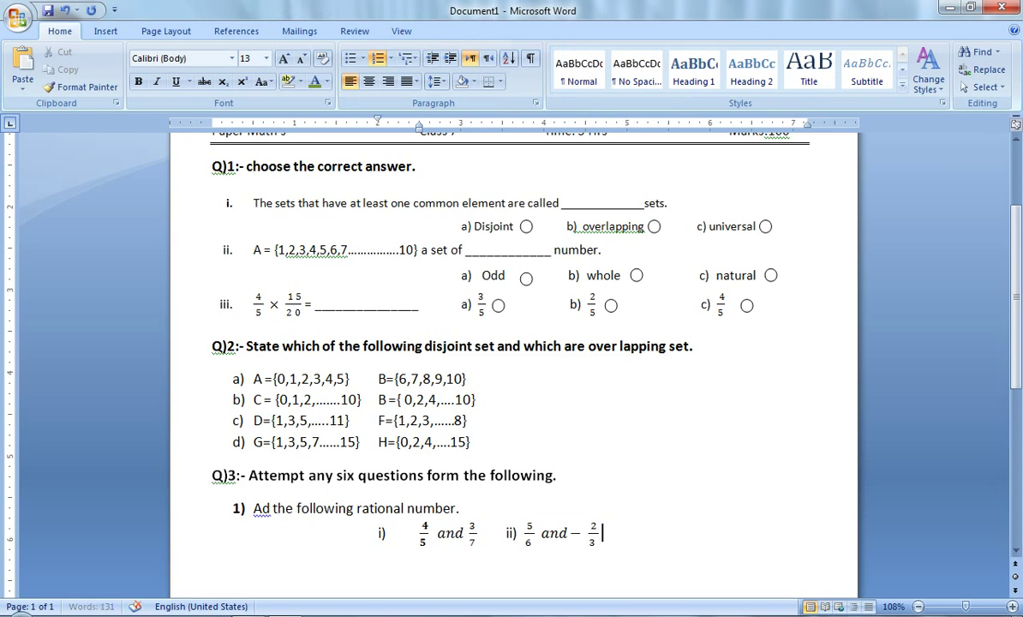
pyautogui.click(505, 532)
pyautogui.press('Tab')
pyautogui.click(680, 547)
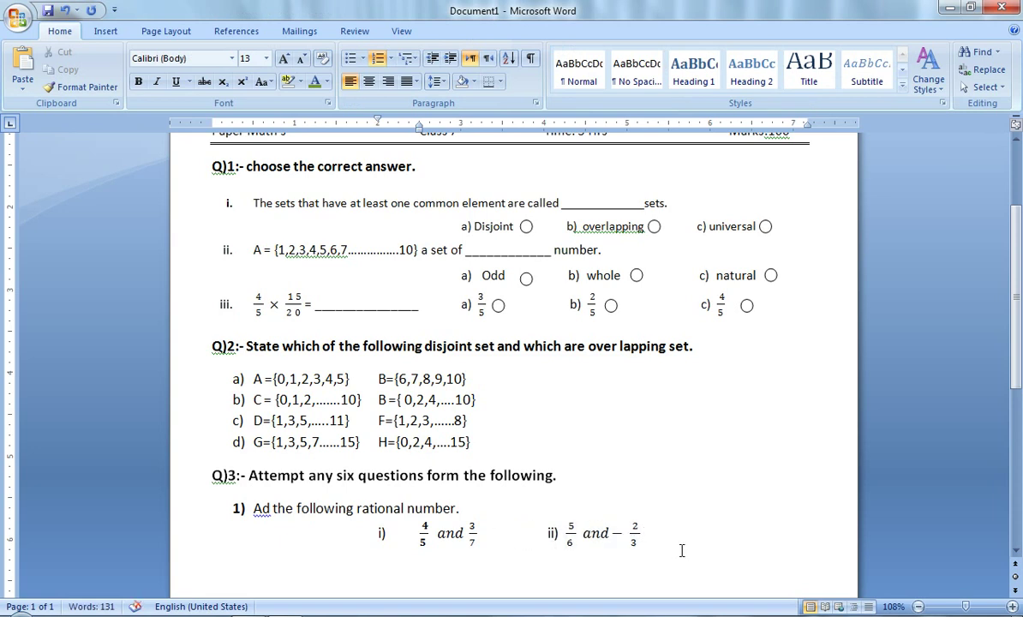
pyautogui.press('Return')
pyautogui.write('ii)')
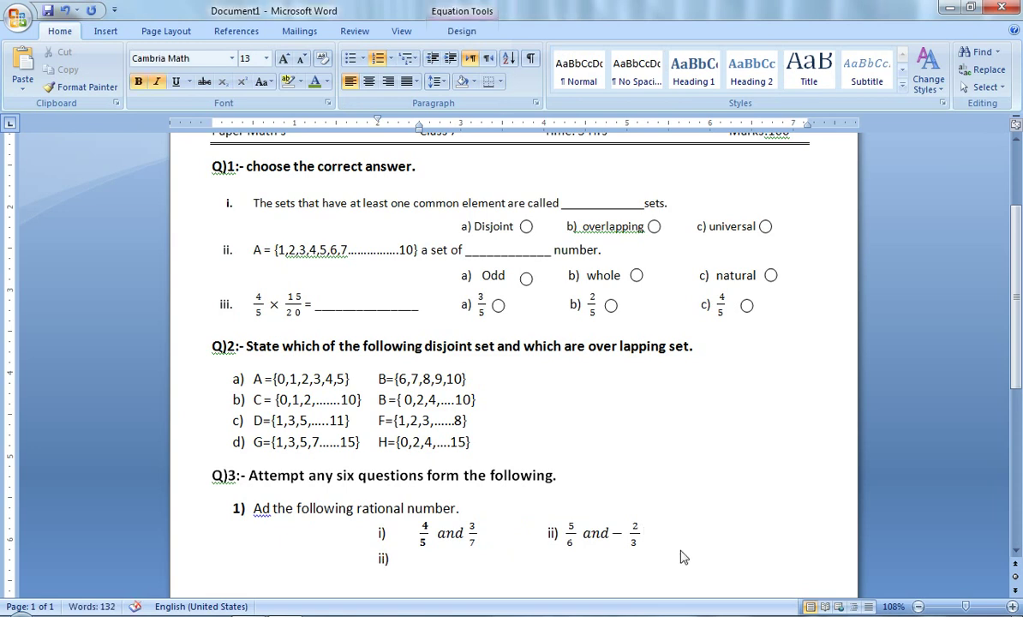
pyautogui.press('BackSpace')
pyautogui.press('BackSpace')
pyautogui.press('BackSpace')
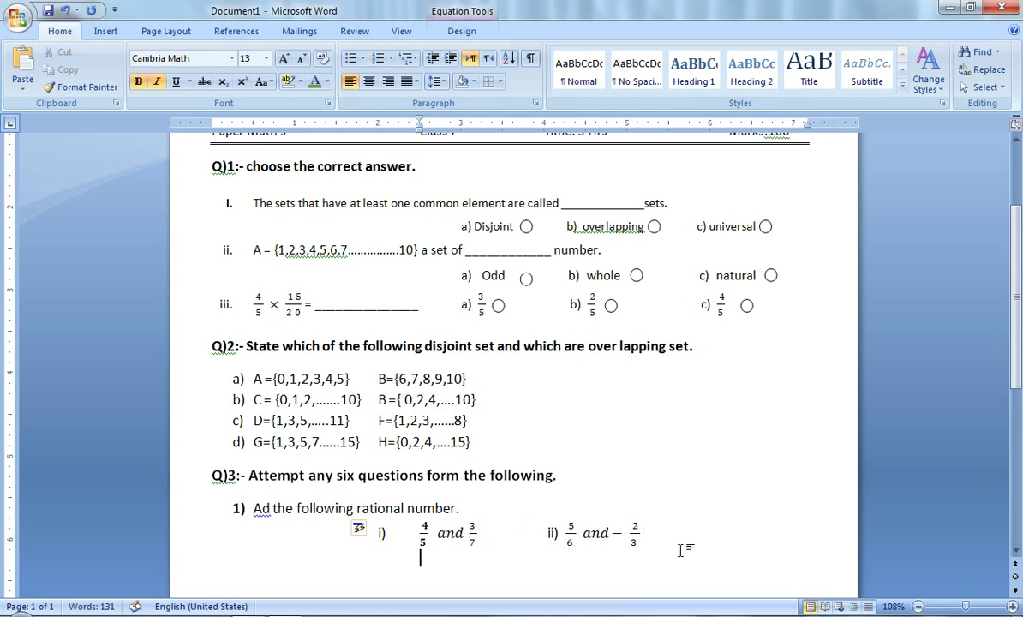
pyautogui.press('BackSpace')
pyautogui.press('BackSpace')
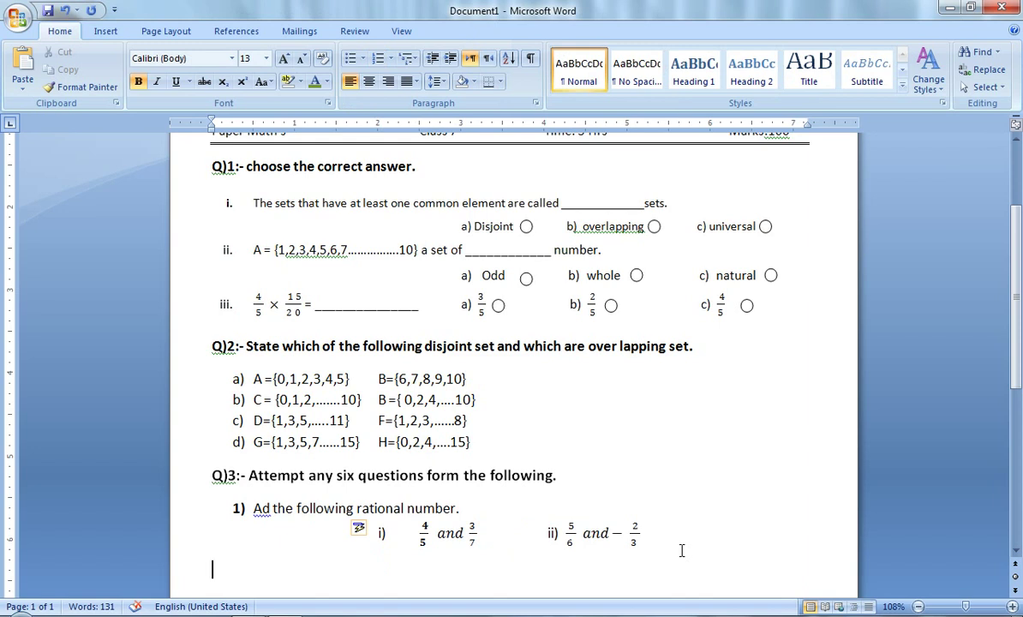
pyautogui.write('2) m')
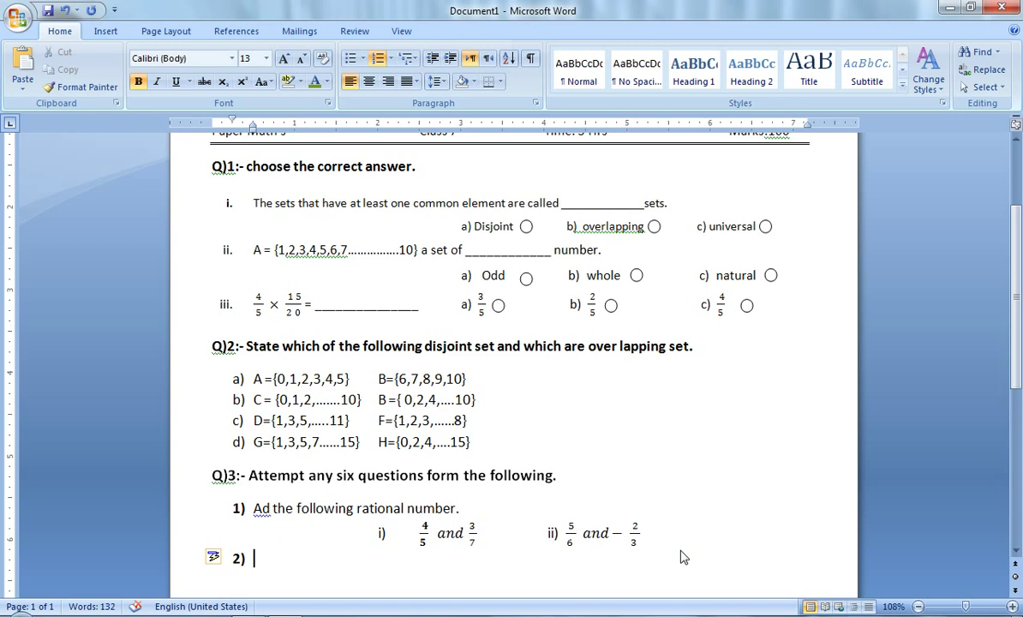
# Step: Write item 2's text on multiplying rational numbers
pyautogui.write('m')
pyautogui.press('BackSpace')
pyautogui.write('multi')
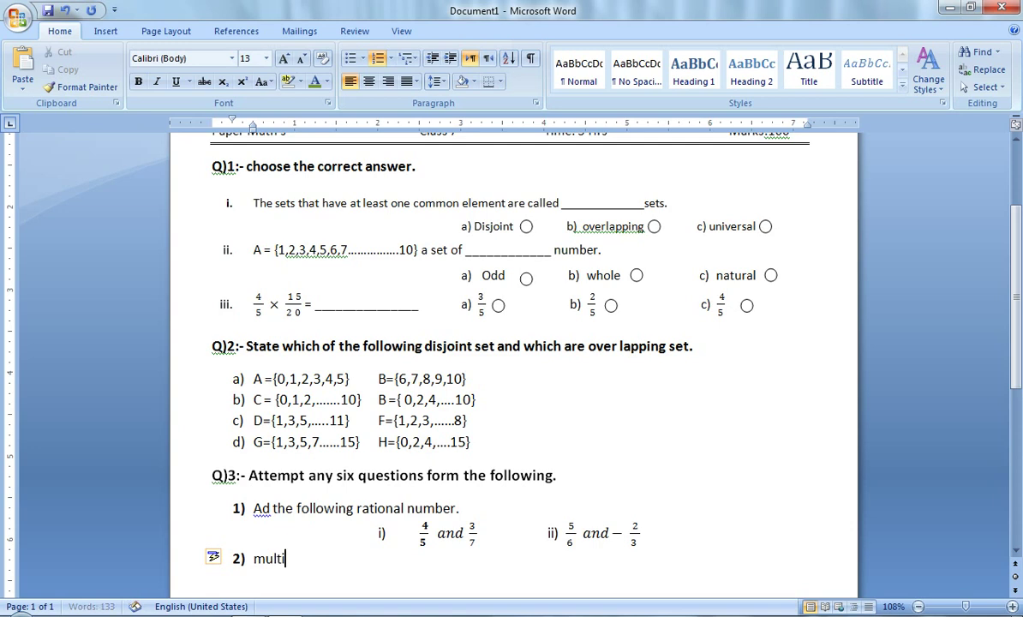
pyautogui.write('ply ')
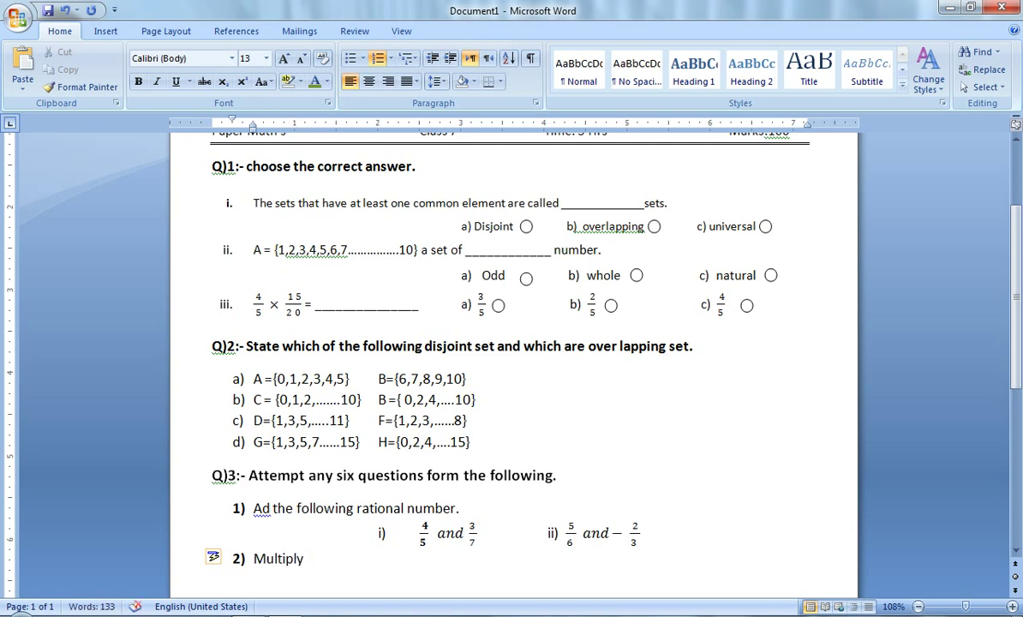
pyautogui.write('the')
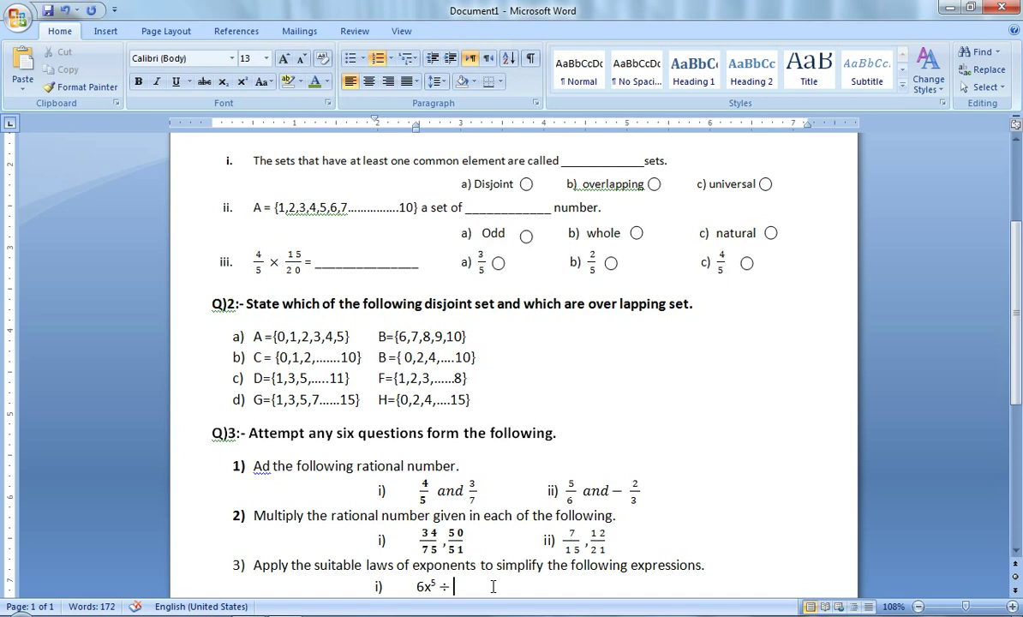
# Step: Finish item 3's part i) as 6x⁵ ÷ 2x² with a superscript 2, then start a ii) label
pyautogui.write('2')
pyautogui.write('x')
pyautogui.write('2')
pyautogui.moveTo(476, 587); pyautogui.dragTo(469, 587)
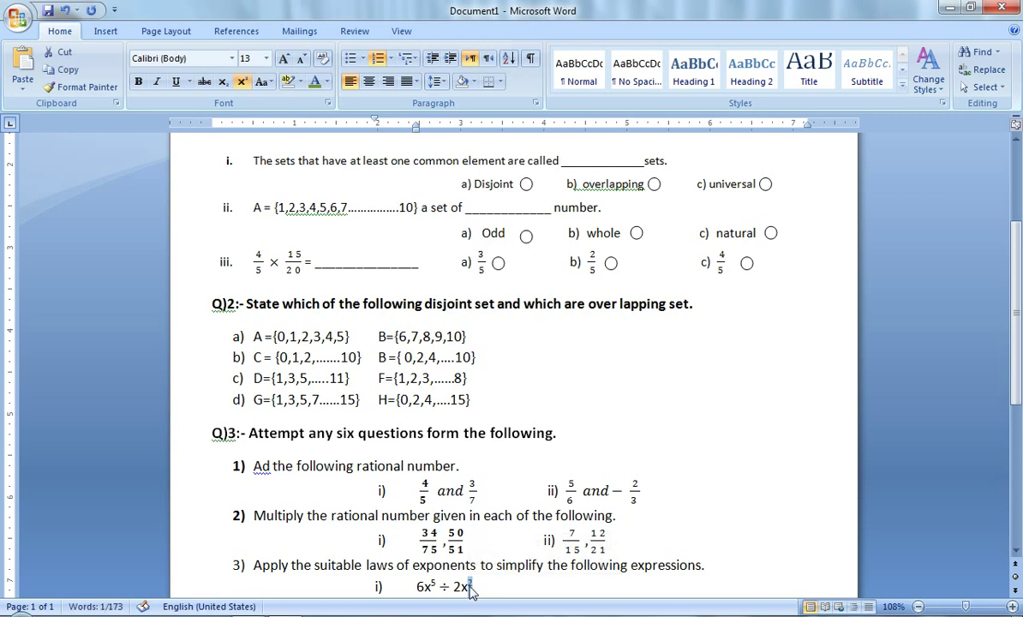
pyautogui.hotkey('ctrl', 'shift', '=')
pyautogui.click(480, 586)
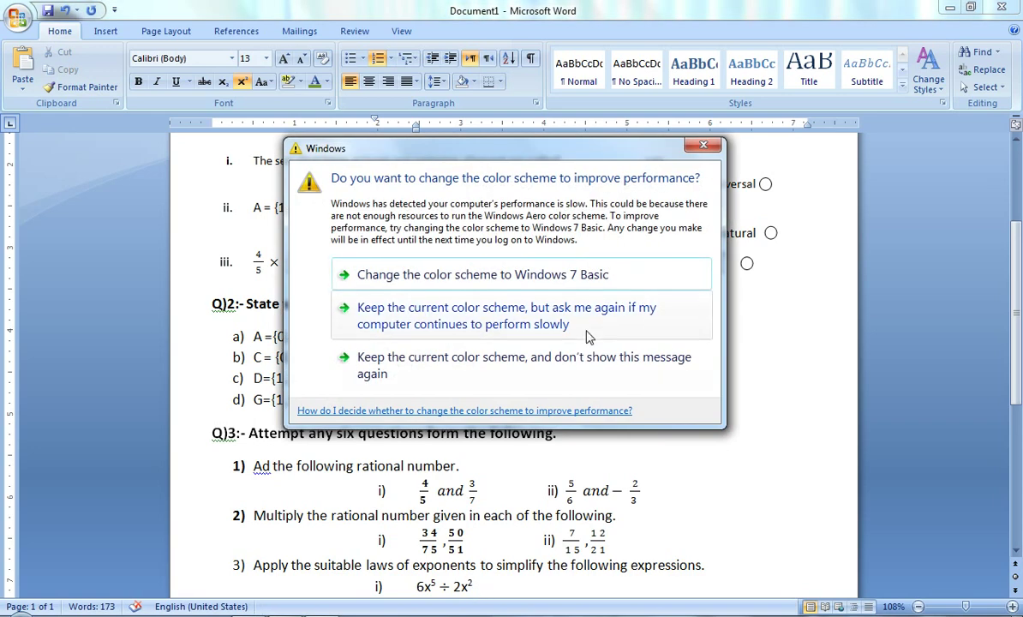
pyautogui.click(704, 146)
pyautogui.click(587, 497)
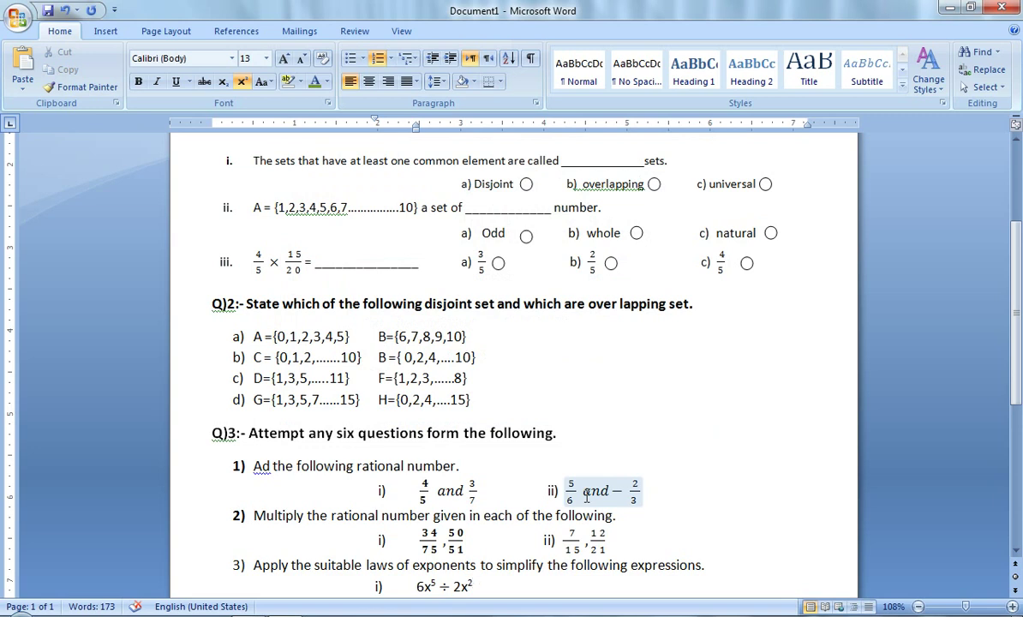
pyautogui.hotkey('ctrl', 'shift', '=')
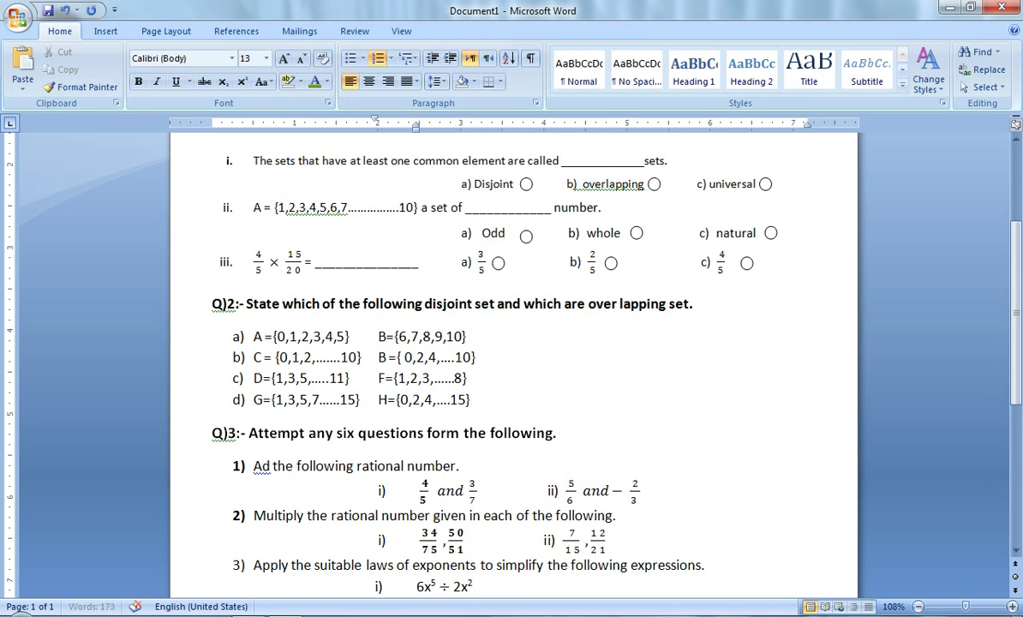
pyautogui.press('Tab')
pyautogui.write('ii')
pyautogui.write(')')
# Step: Insert a new equation at part ii) holding the stacked fraction (5x)/3
pyautogui.click(107, 31)
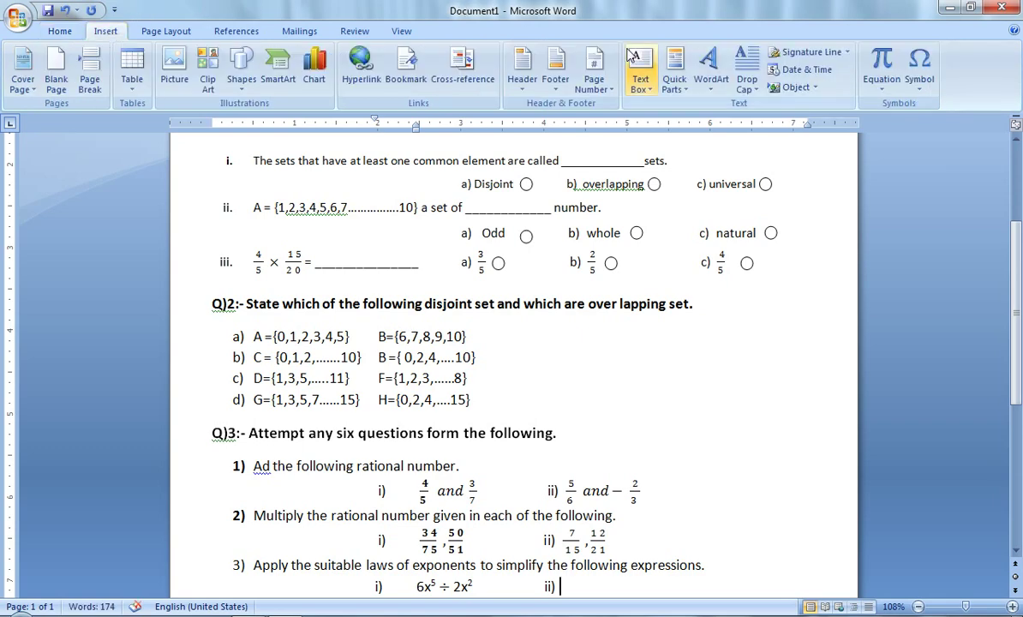
pyautogui.click(866, 83)
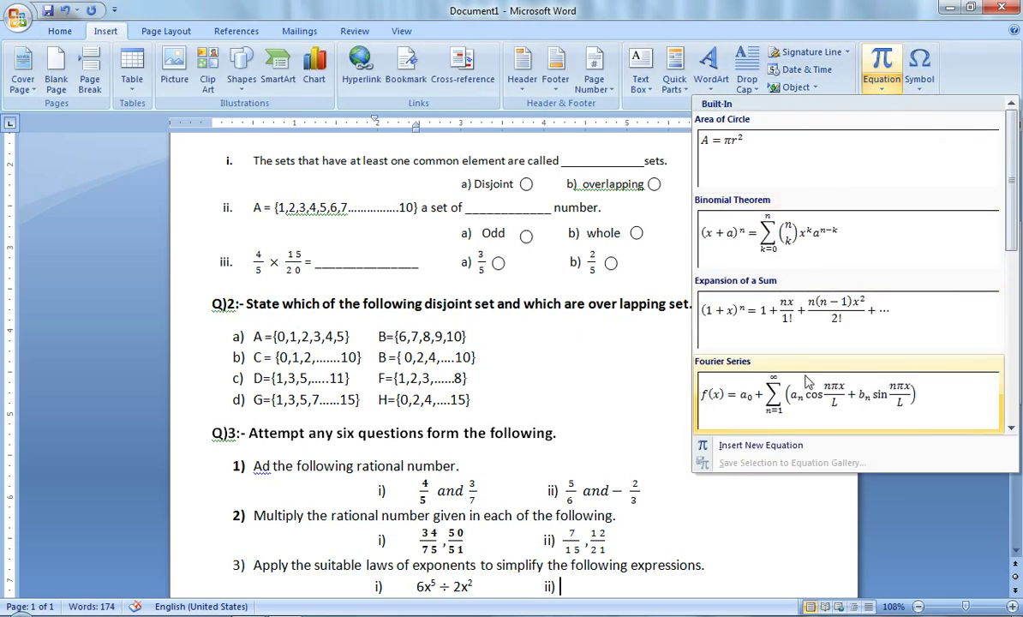
pyautogui.click(790, 442)
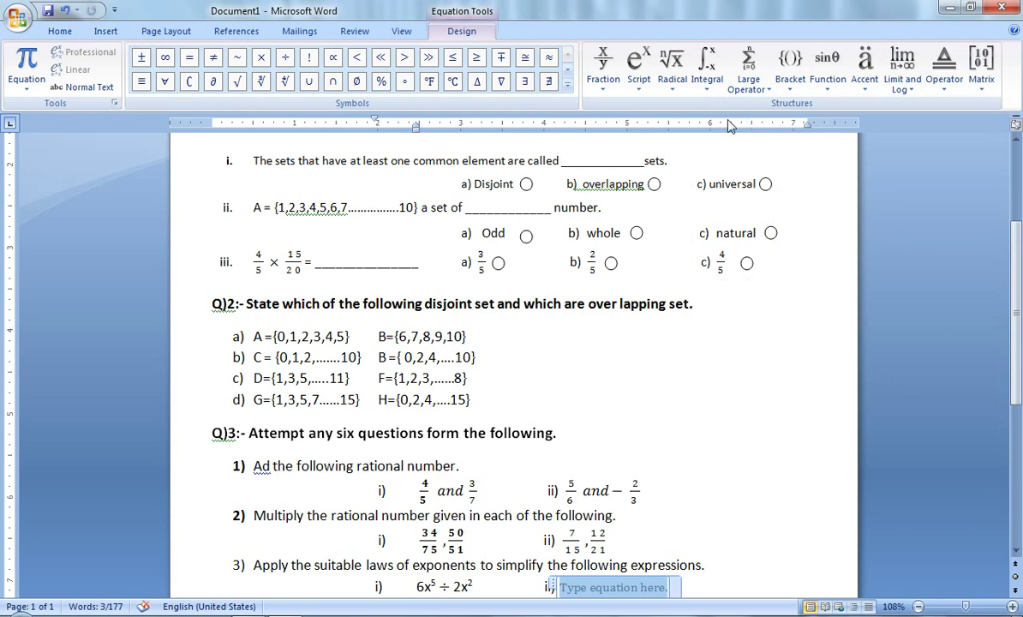
pyautogui.click(605, 86)
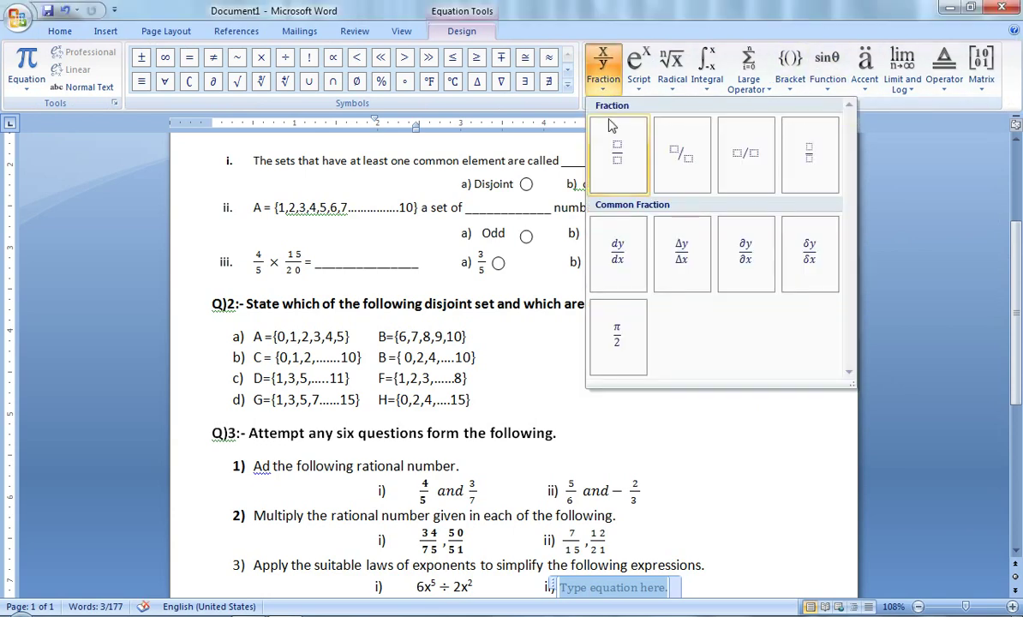
pyautogui.click(591, 137)
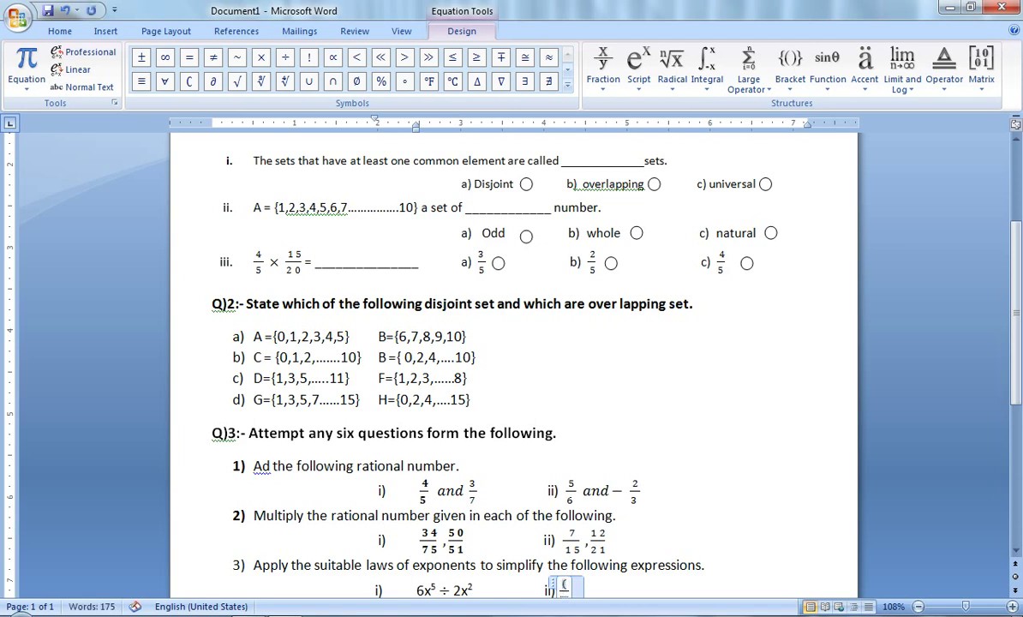
pyautogui.write('6')
pyautogui.write('5')
pyautogui.write('x')
pyautogui.write(')')
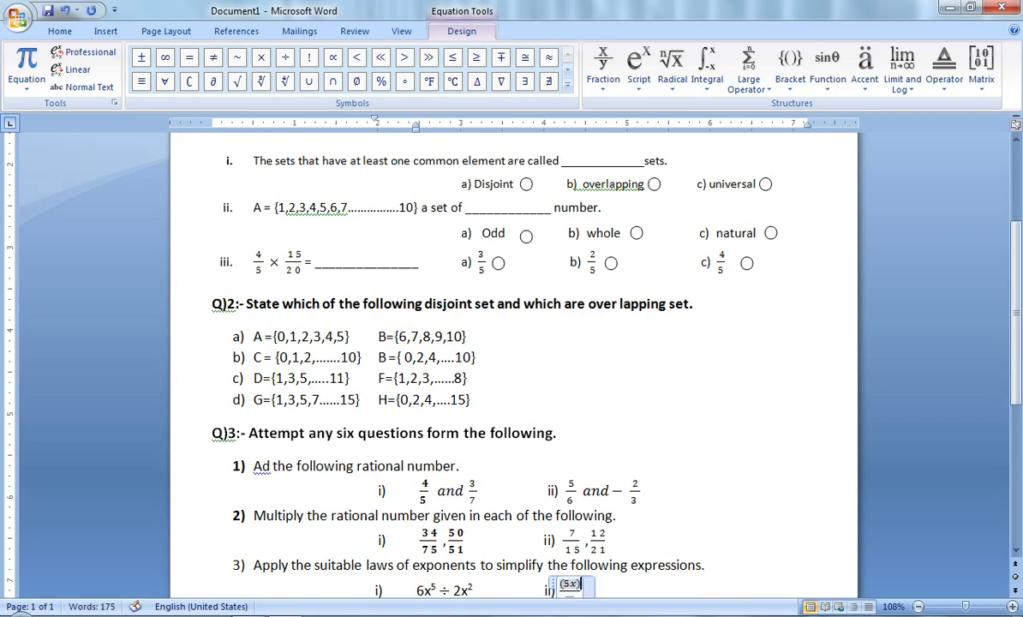
pyautogui.write('/')
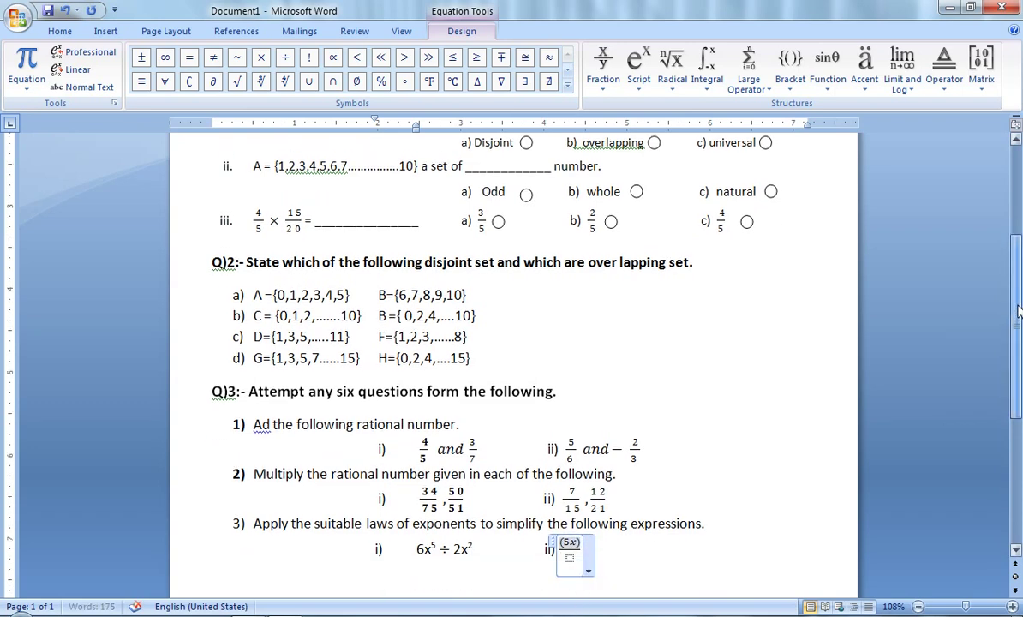
pyautogui.scroll(-3, 622, 476)
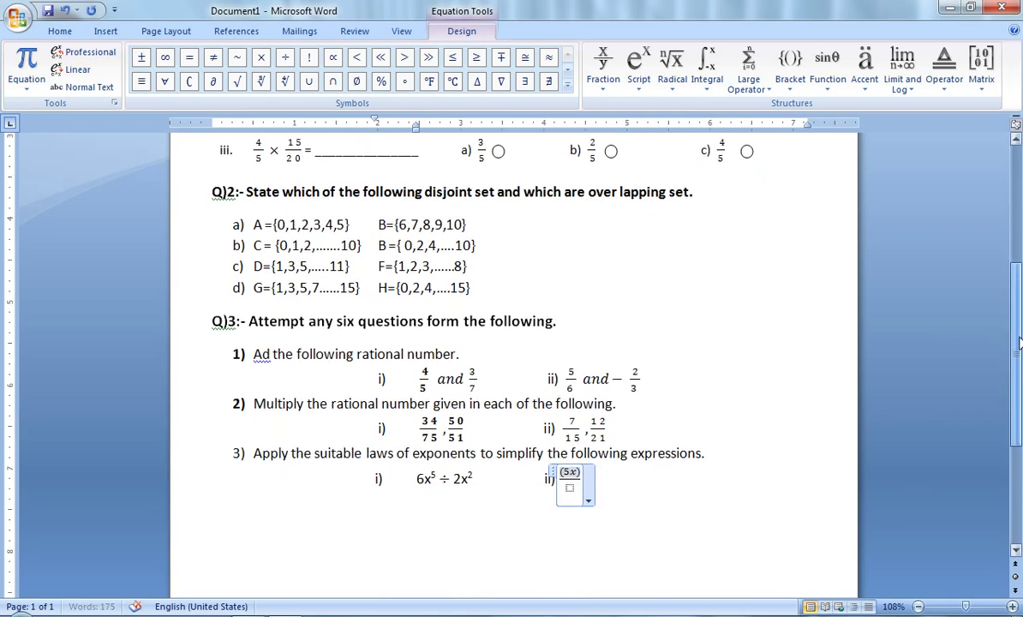
pyautogui.click(570, 483)
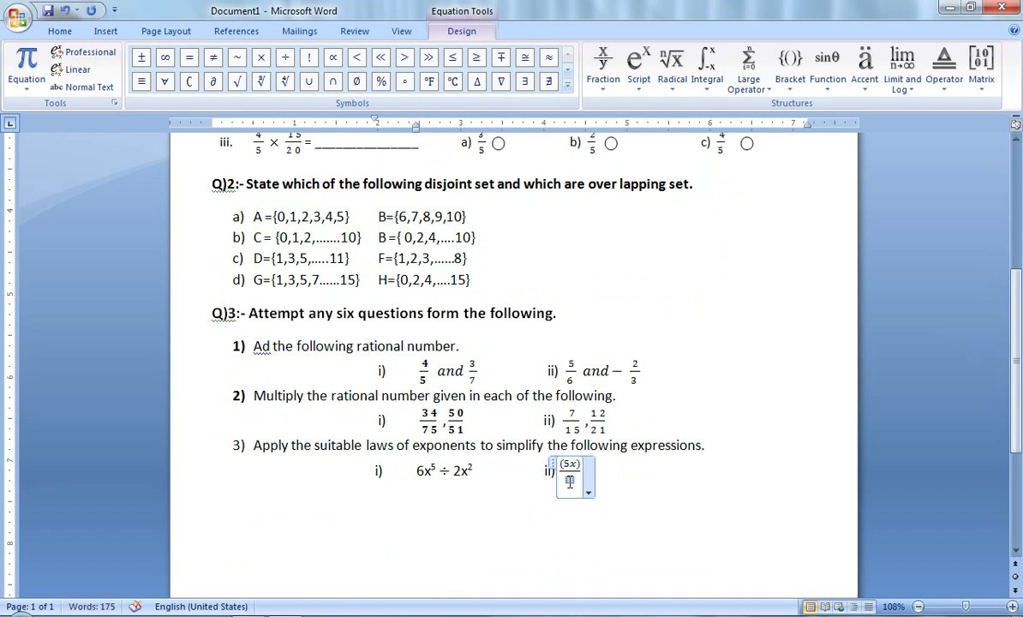
pyautogui.write('3')
pyautogui.press('Right')
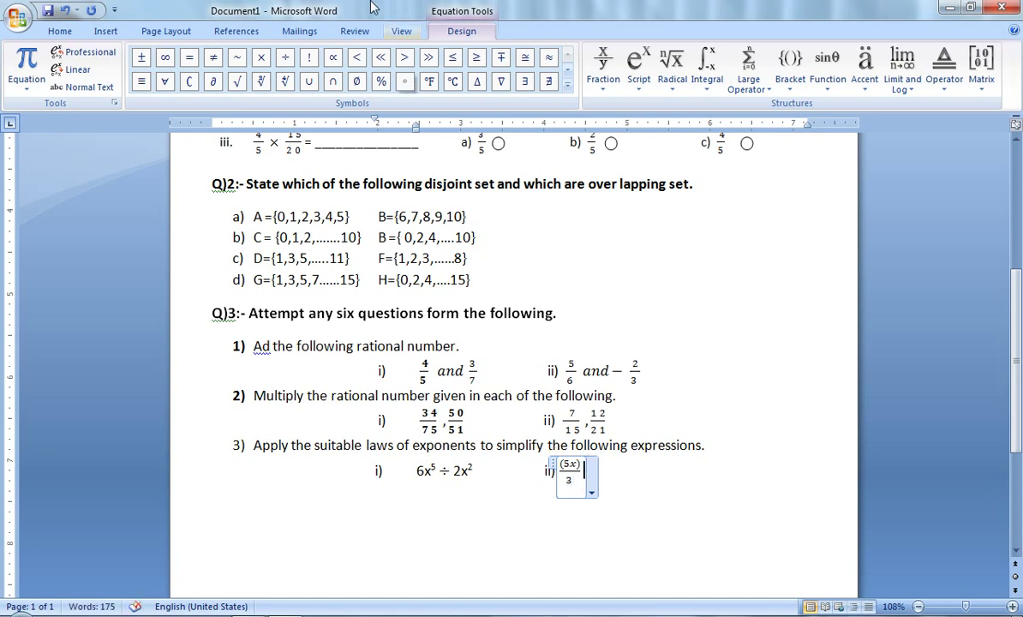
# Step: Add a ÷ sign and the stacked fraction (25x)/3 to complete the equation
pyautogui.click(285, 57)
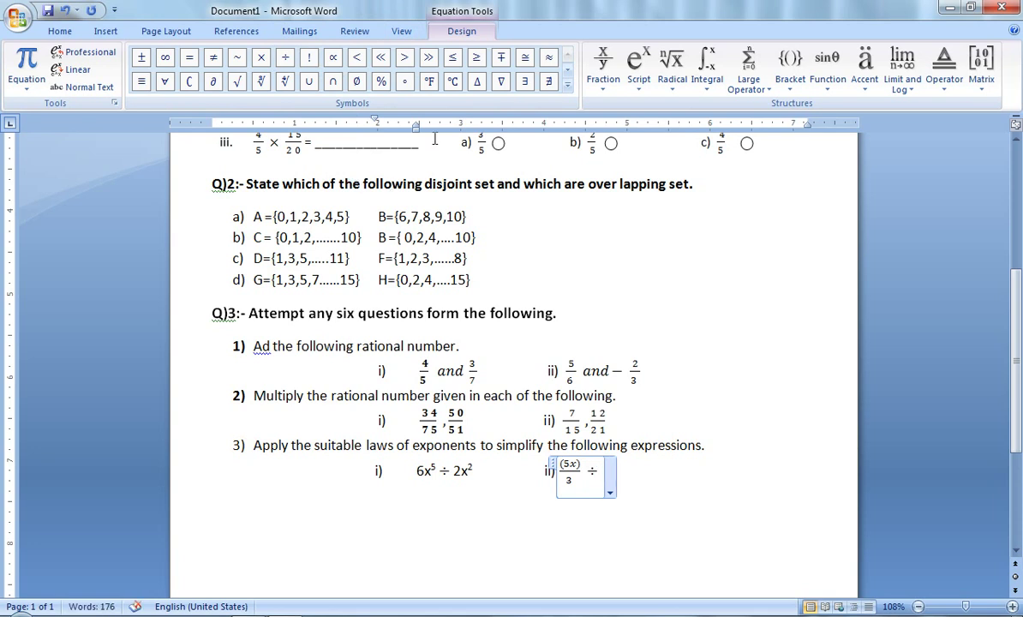
pyautogui.click(598, 93)
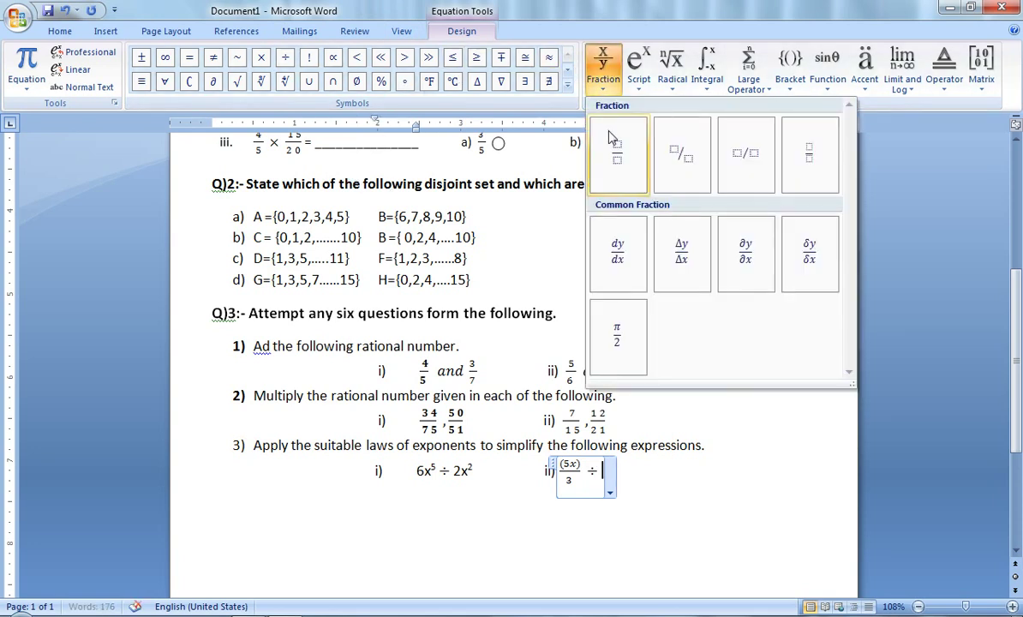
pyautogui.click(600, 147)
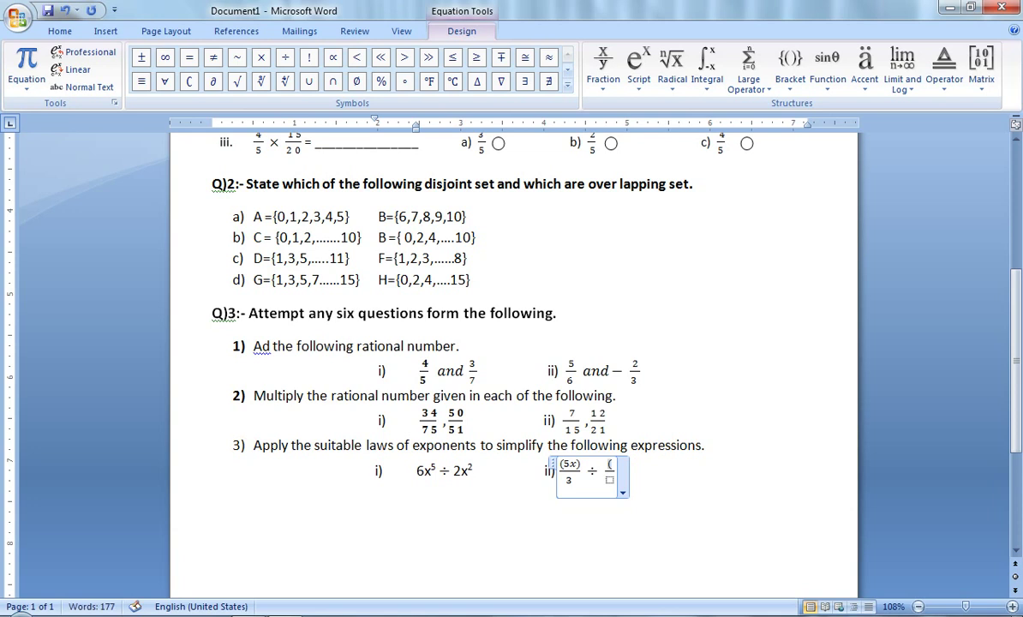
pyautogui.click(609, 466)
pyautogui.write('25')
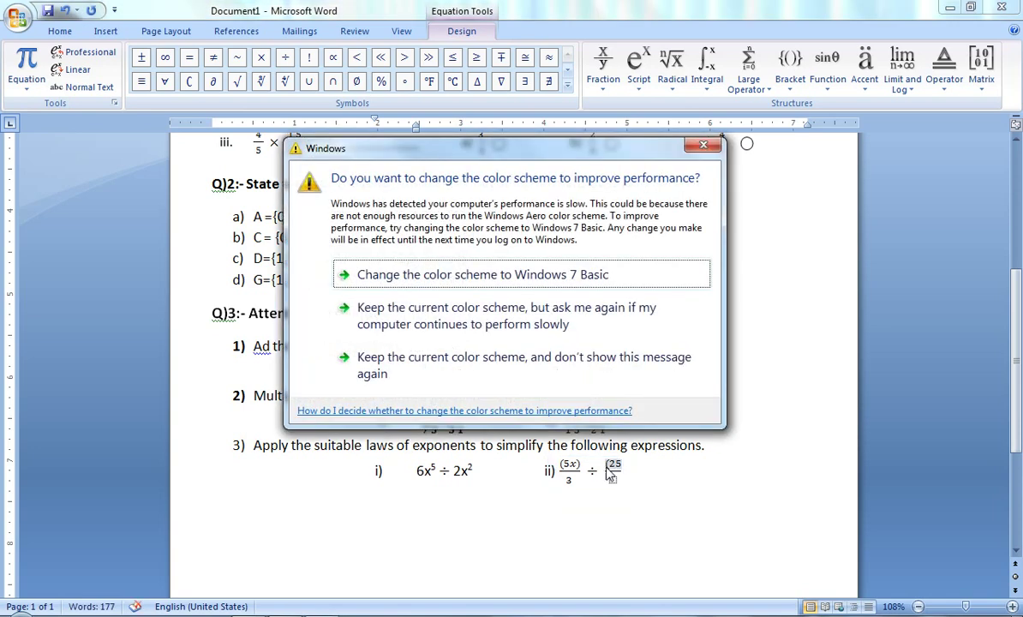
pyautogui.click(702, 144)
pyautogui.write('x')
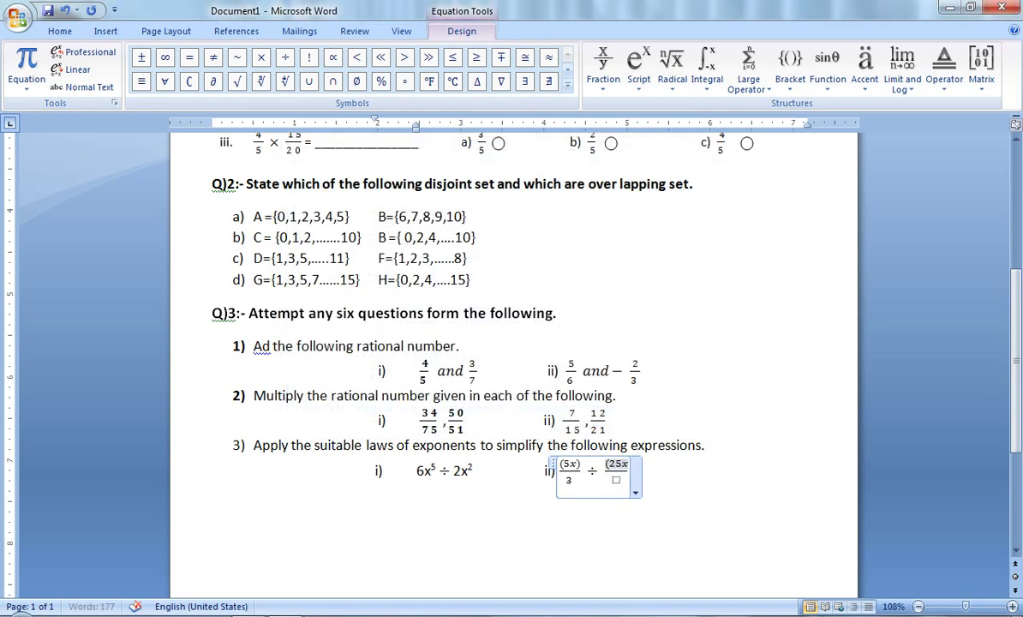
pyautogui.write(')')
pyautogui.click(618, 480)
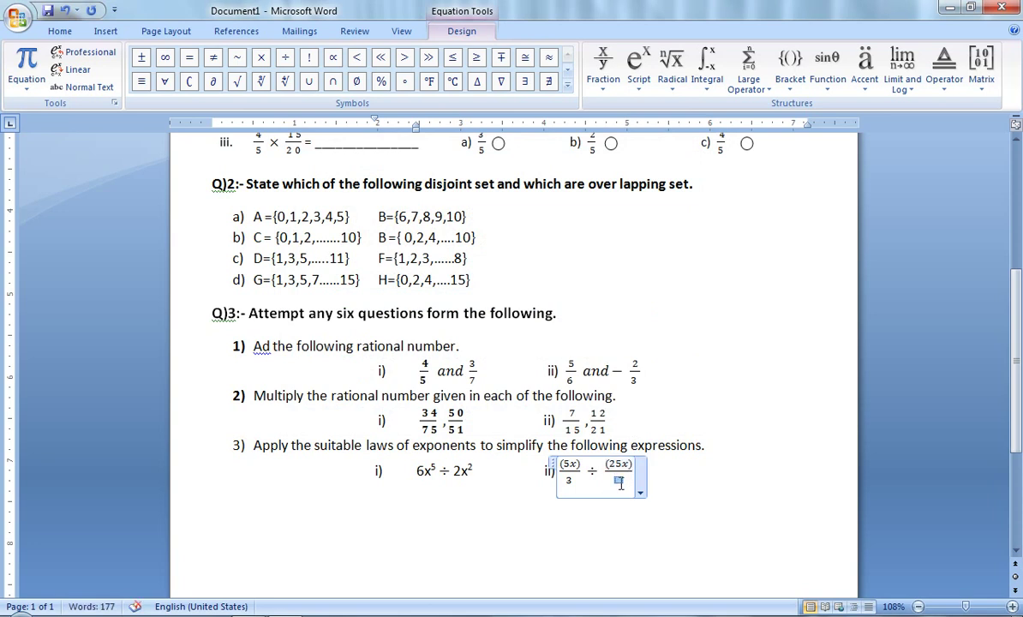
pyautogui.write('3')
pyautogui.click(711, 467)
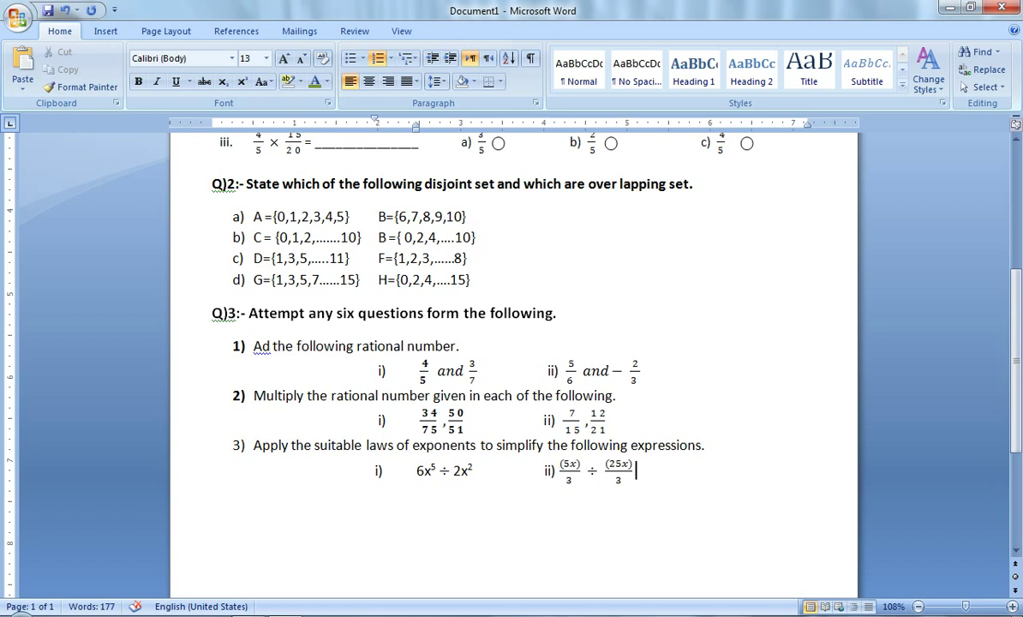
# Step: On an unnumbered line, type '4) Verify the associative property with multiplication.' and an i) label below it
pyautogui.press('Return')
pyautogui.press('BackSpace')
pyautogui.press('BackSpace')
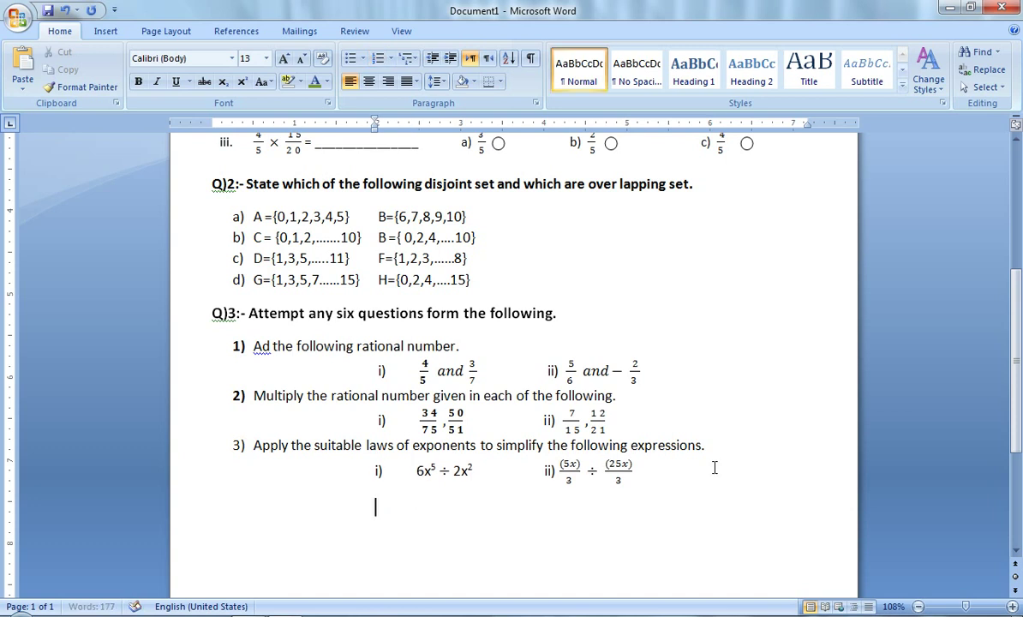
pyautogui.press('BackSpace')
pyautogui.write('4')
pyautogui.write(')')
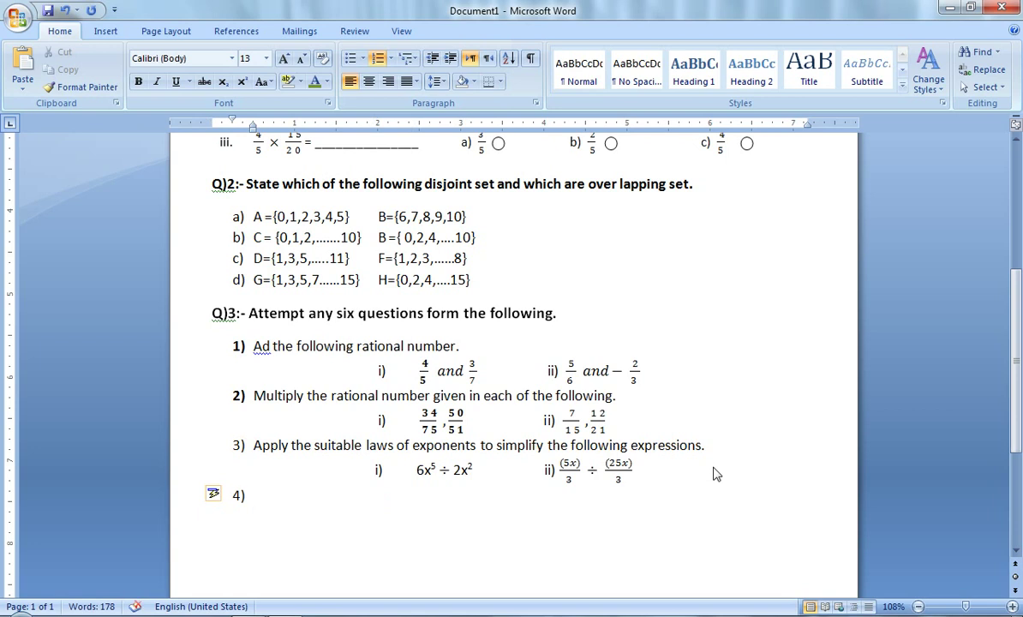
pyautogui.write('v')
pyautogui.write('erifty')
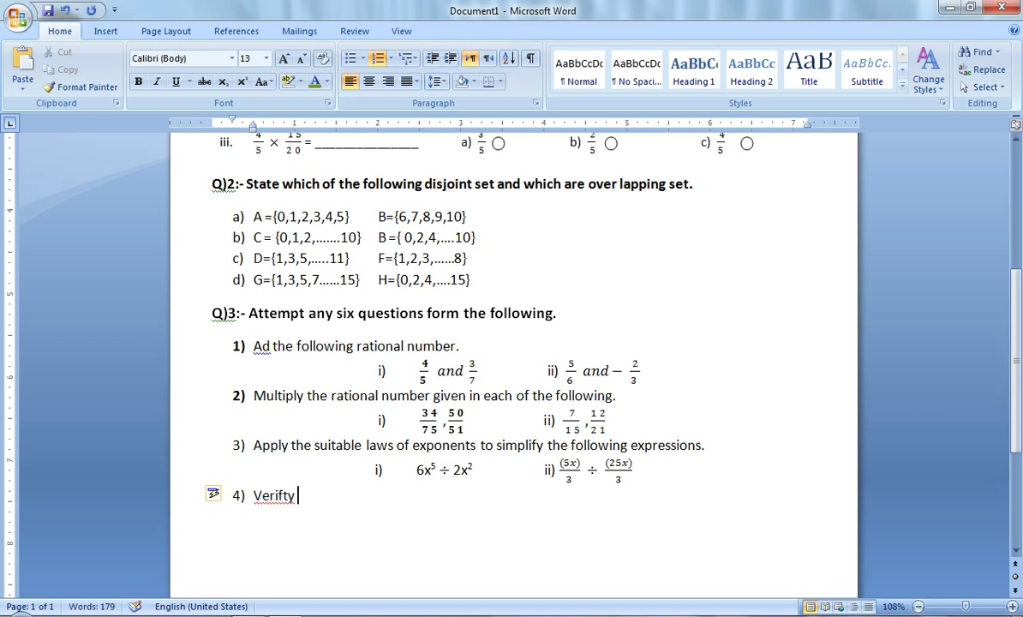
pyautogui.press('BackSpace')
pyautogui.press('BackSpace')
pyautogui.press('BackSpace')
pyautogui.write('y ')
pyautogui.write('the ')
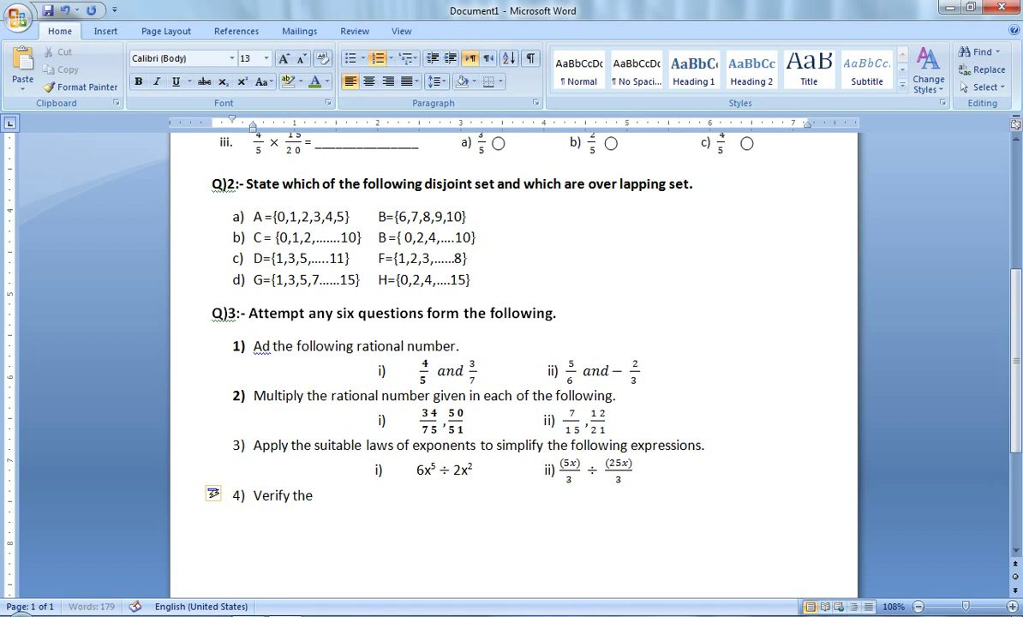
pyautogui.write('associative property with multiplication.')
pyautogui.press('Return')
pyautogui.write('i)')
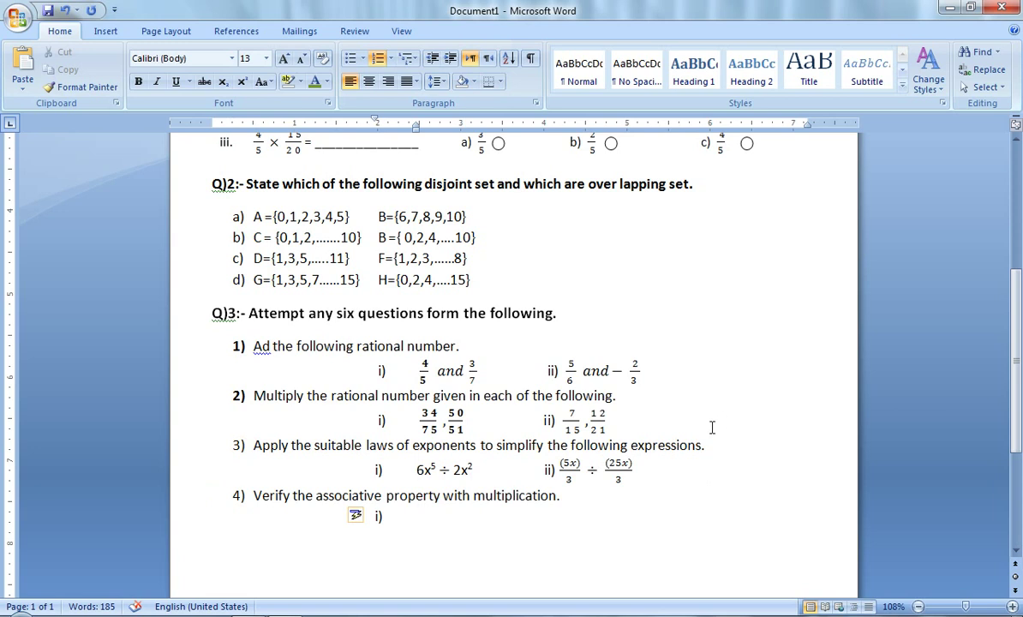
# Step: Insert a new equation for part i) starting with the stacked fraction 5/4
pyautogui.click(110, 31)
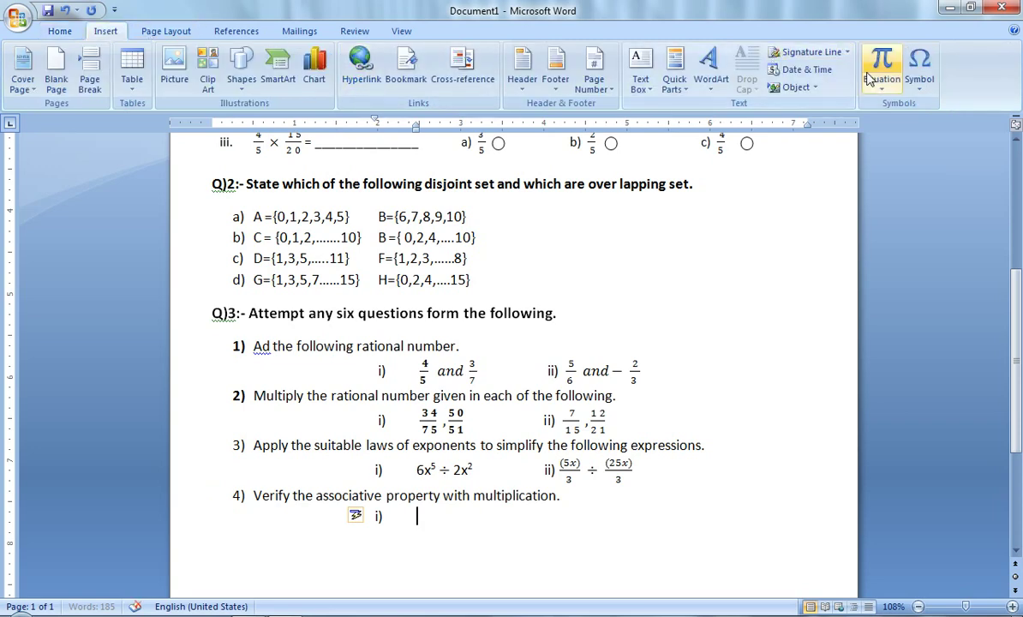
pyautogui.click(885, 92)
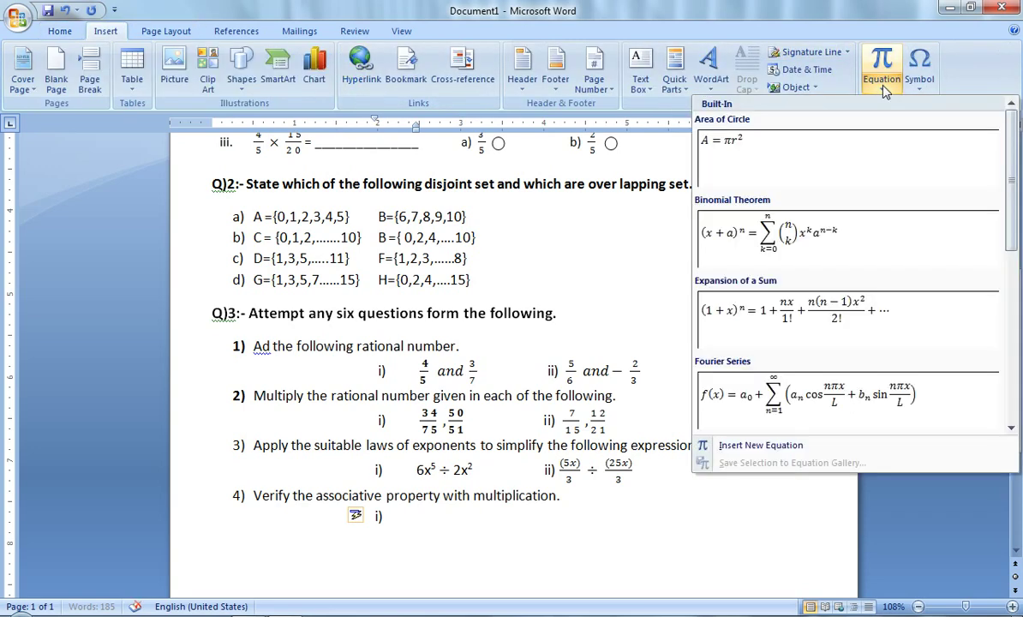
pyautogui.click(795, 449)
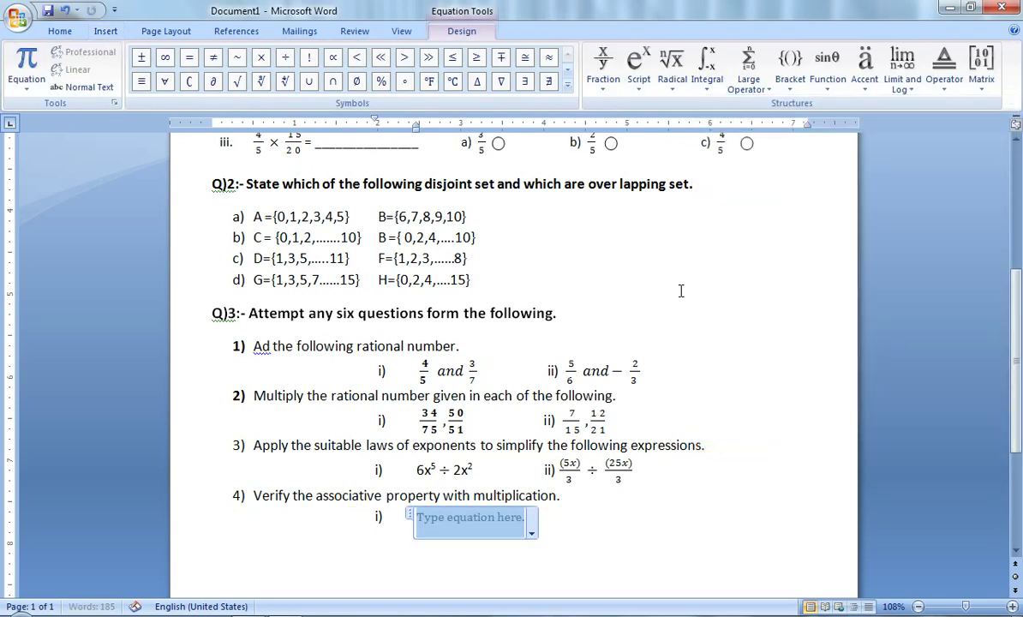
pyautogui.click(611, 92)
pyautogui.click(621, 154)
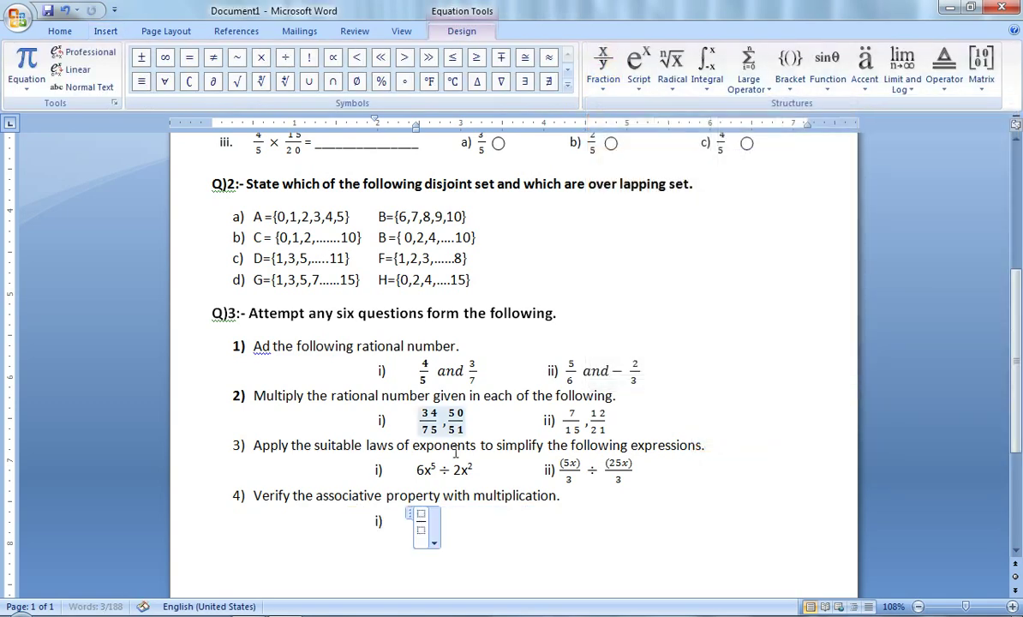
pyautogui.click(420, 514)
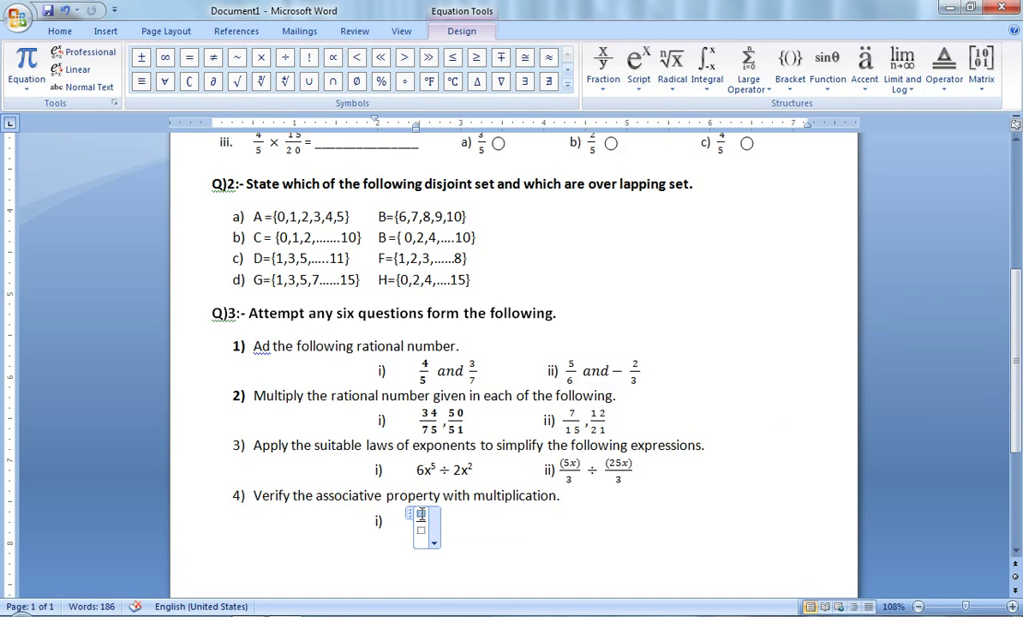
pyautogui.write('5')
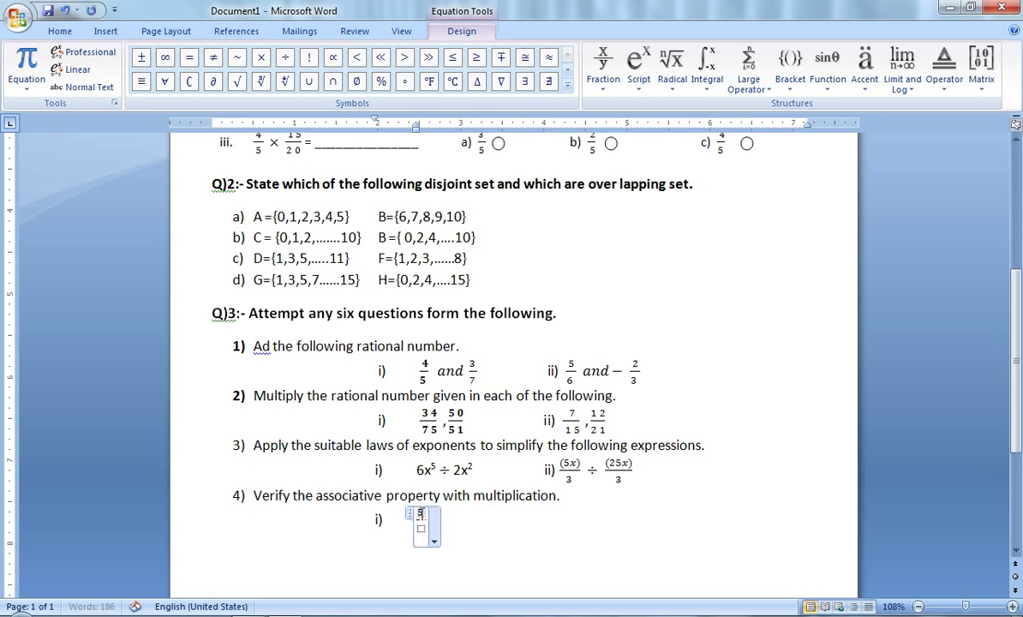
pyautogui.click(421, 531)
pyautogui.write('4')
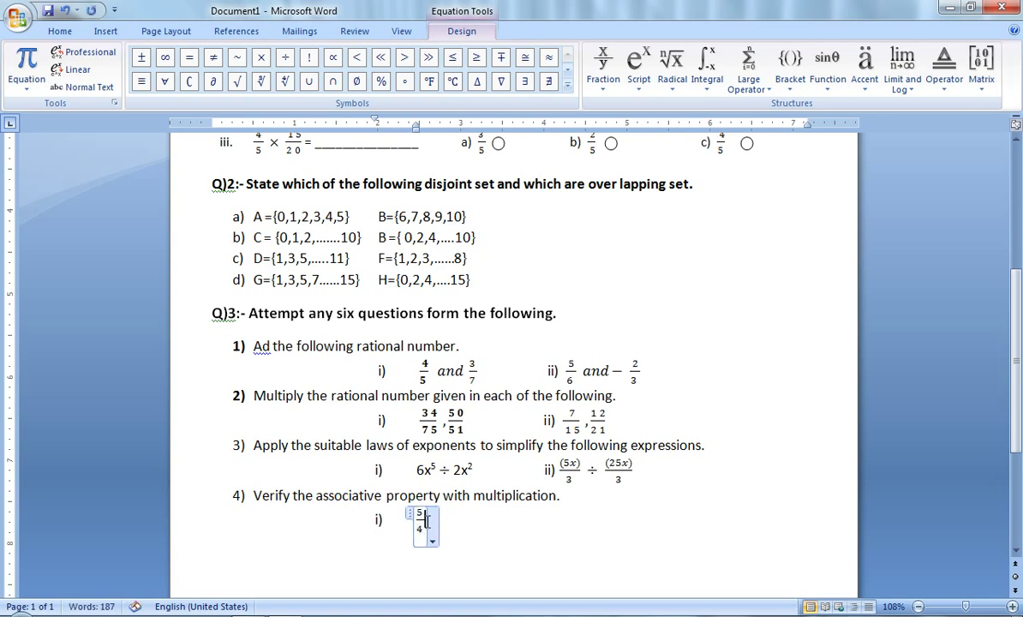
pyautogui.press('Right')
# Step: Add a × sign followed by the stacked fraction 13/20
pyautogui.click(261, 58)
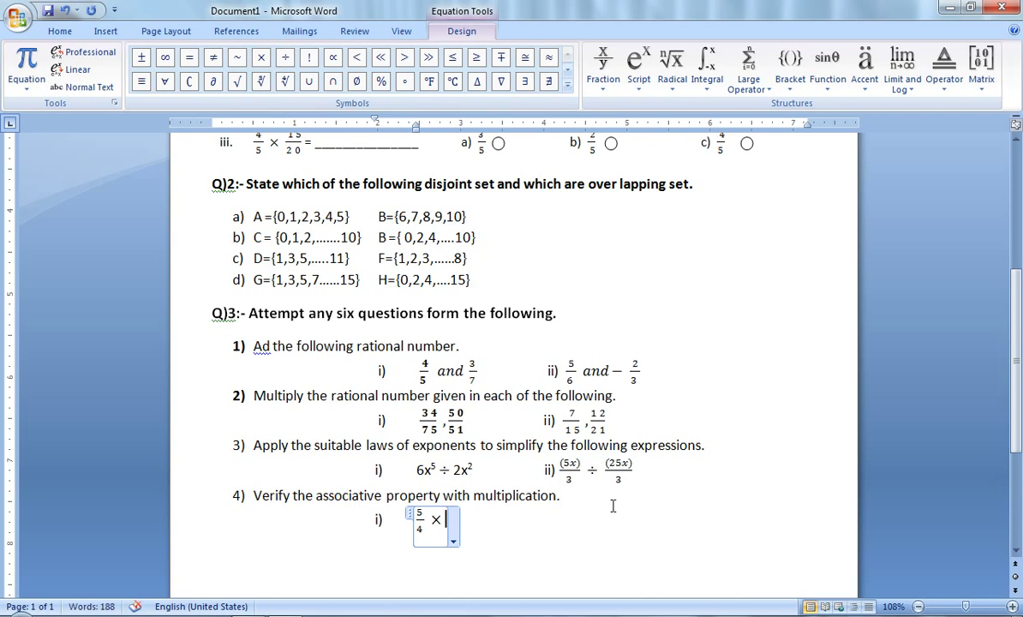
pyautogui.click(613, 92)
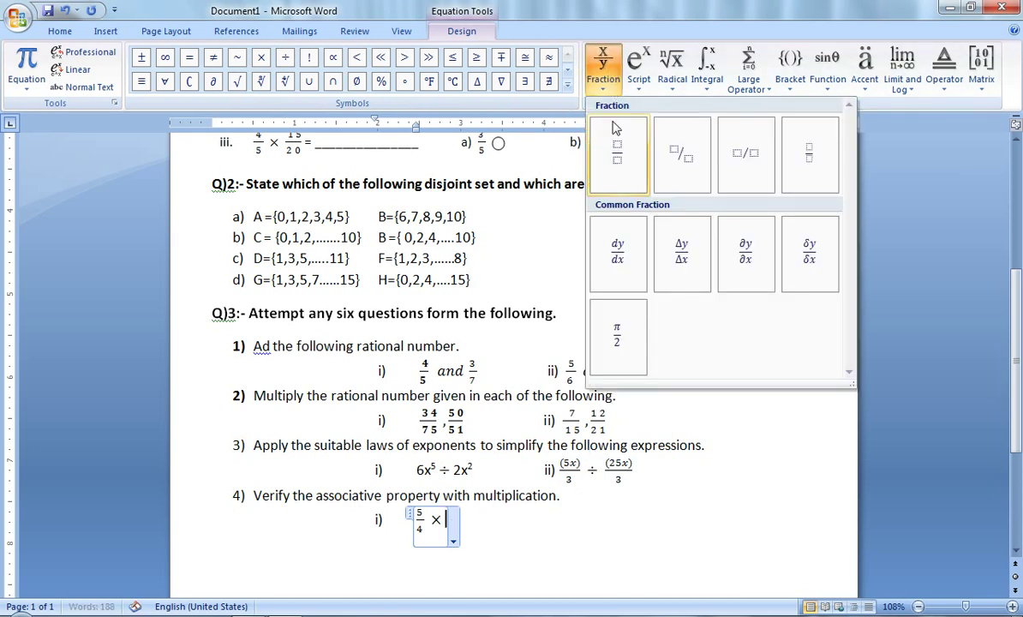
pyautogui.click(621, 164)
pyautogui.click(454, 512)
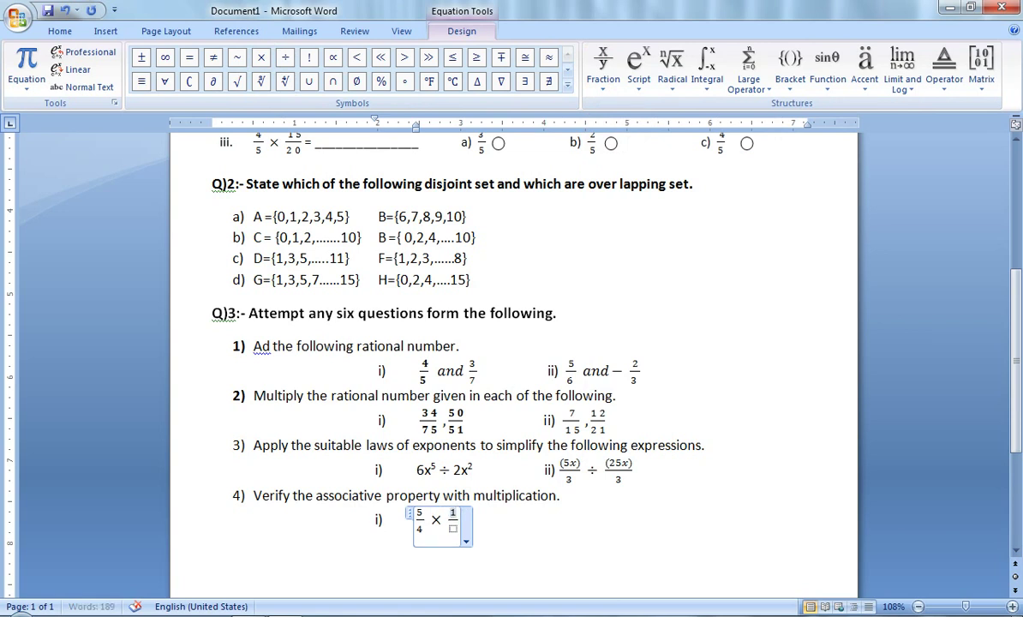
pyautogui.write('13')
pyautogui.click(454, 531)
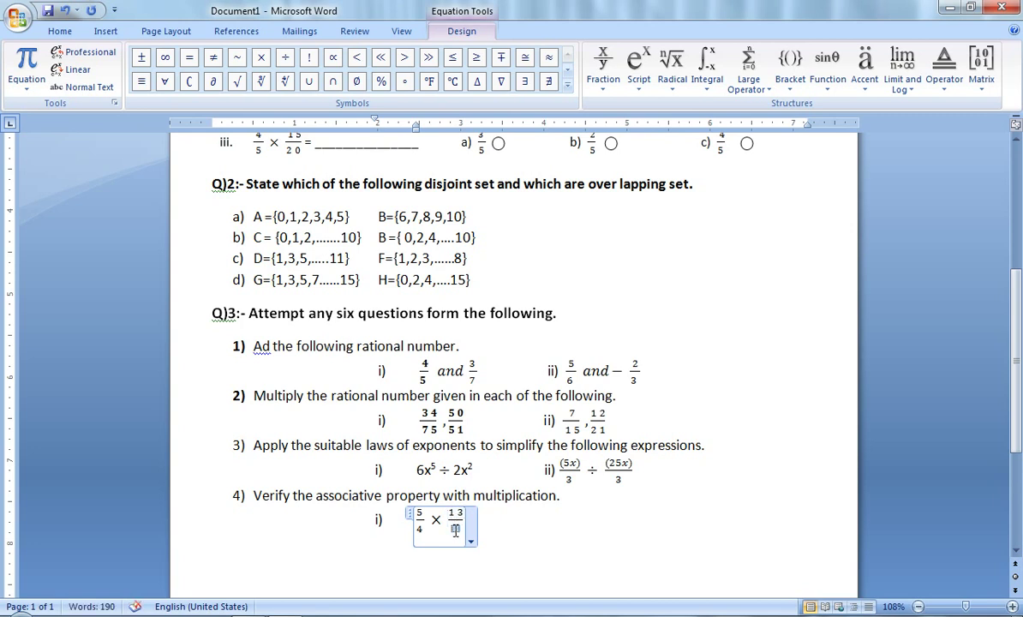
pyautogui.write('20')
pyautogui.click(463, 514)
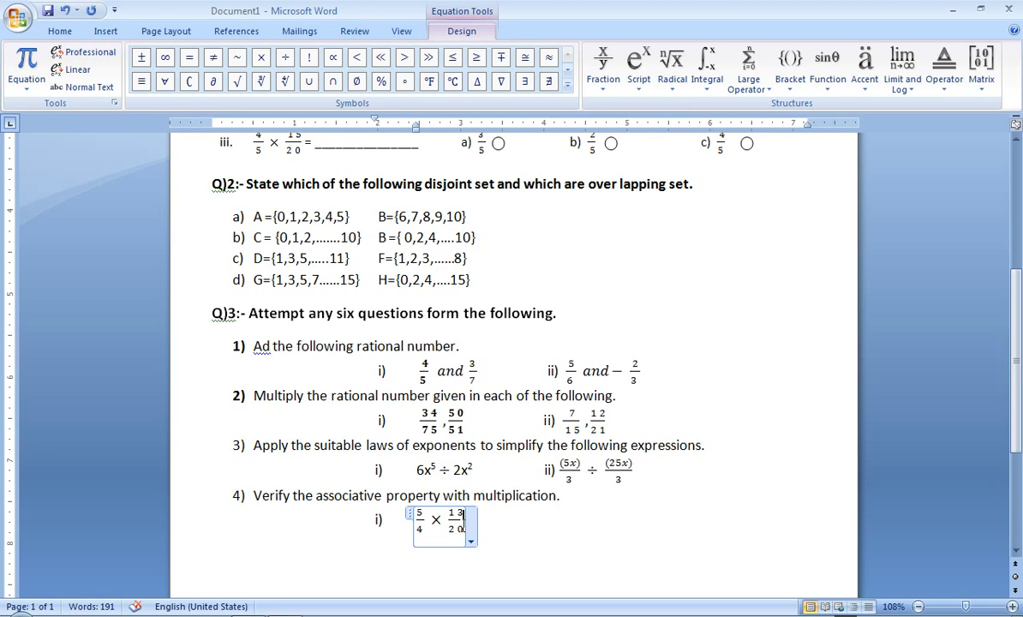
pyautogui.press('Right')
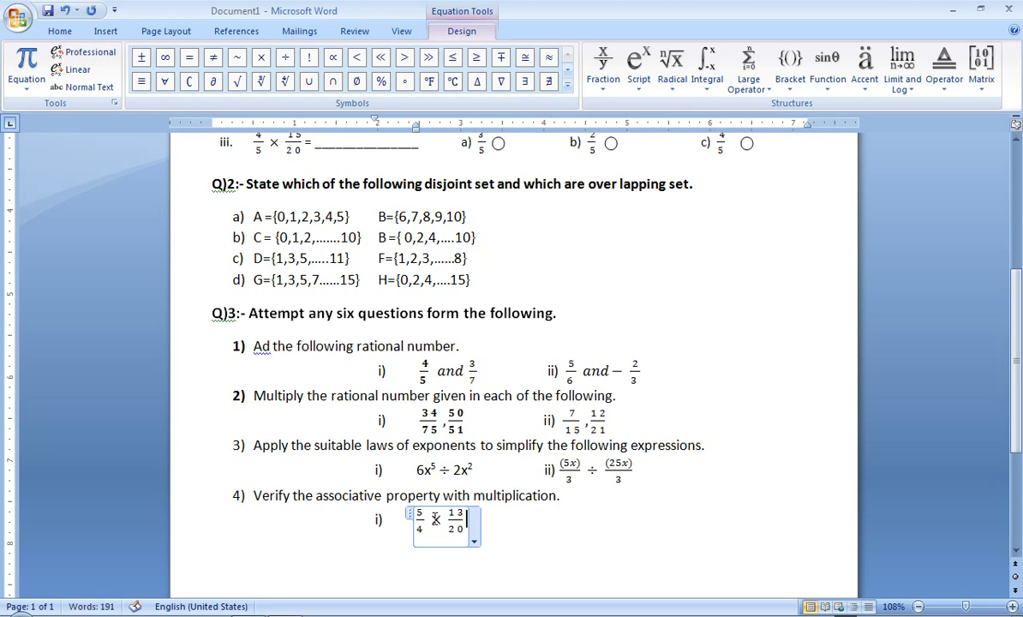
# Step: Add another × sign and the final stacked fraction 48/65
pyautogui.click(261, 57)
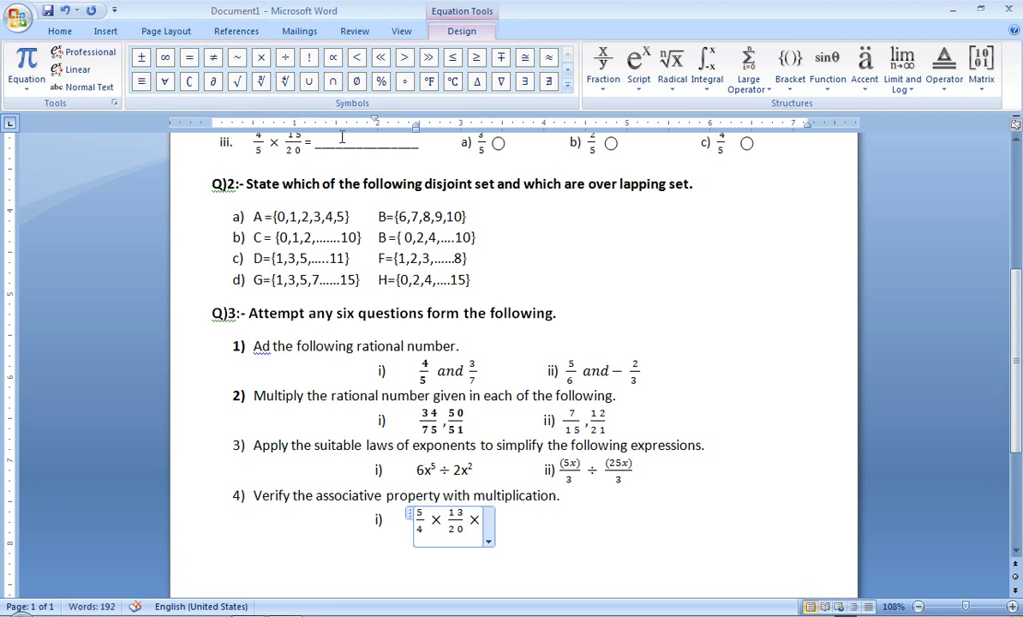
pyautogui.click(608, 85)
pyautogui.click(617, 154)
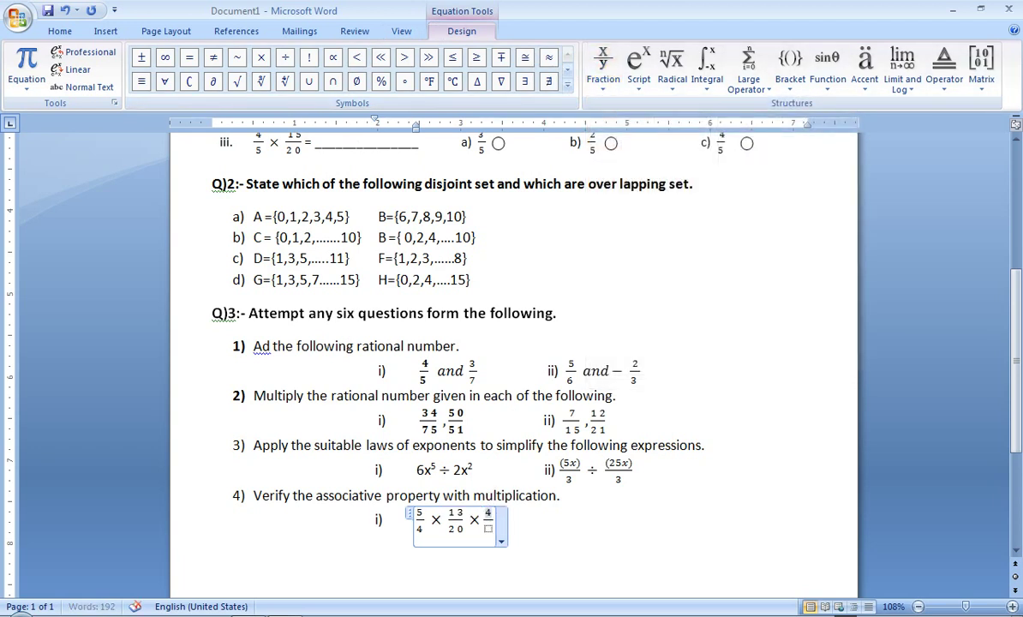
pyautogui.write('48')
pyautogui.click(490, 529)
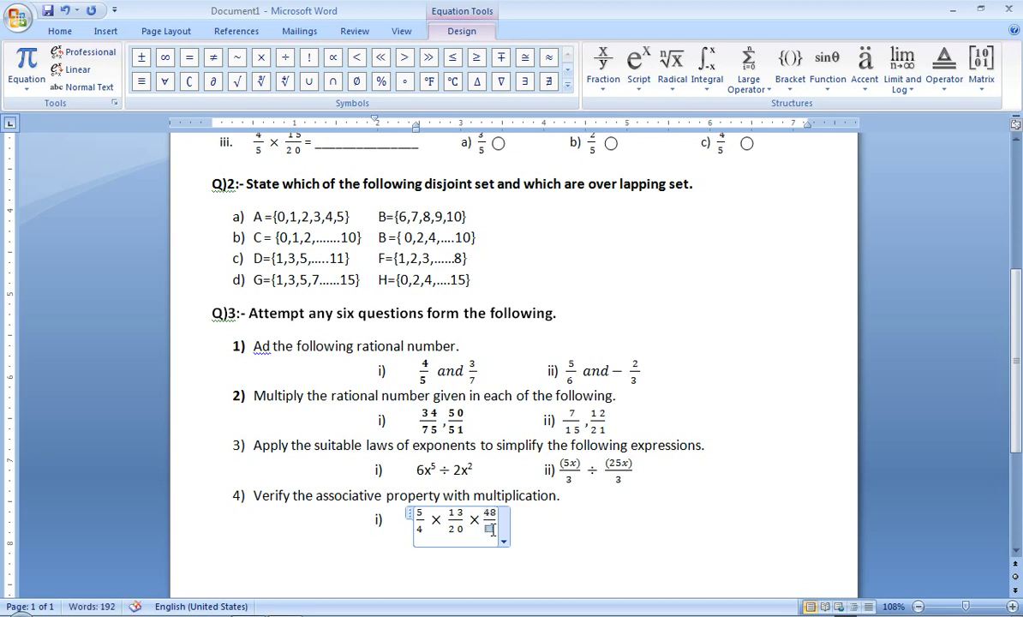
pyautogui.write('65')
pyautogui.moveTo(498, 512); pyautogui.dragTo(491, 513)
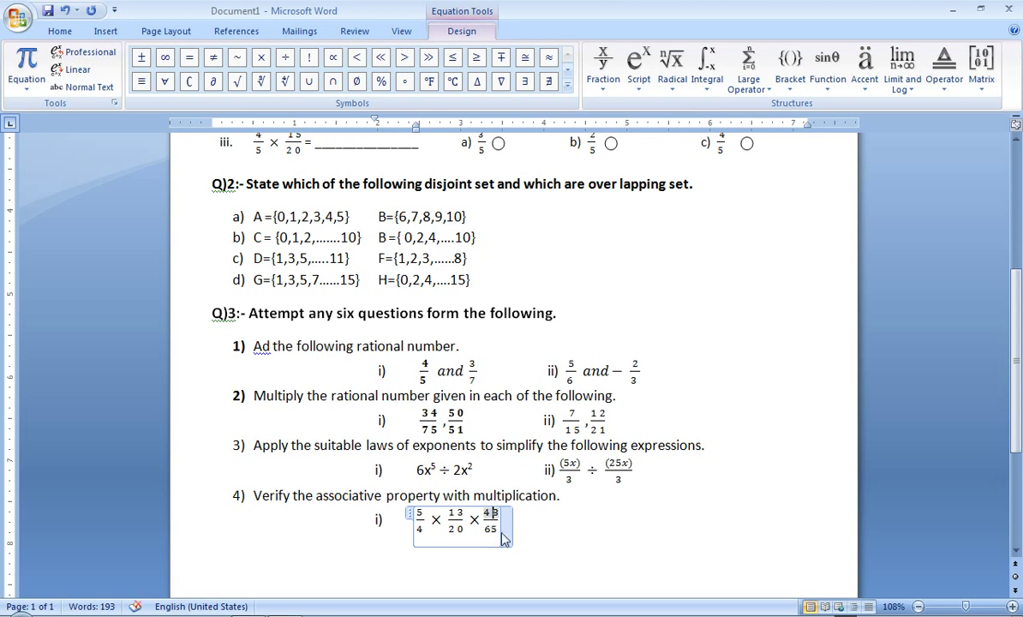
pyautogui.press('Down')
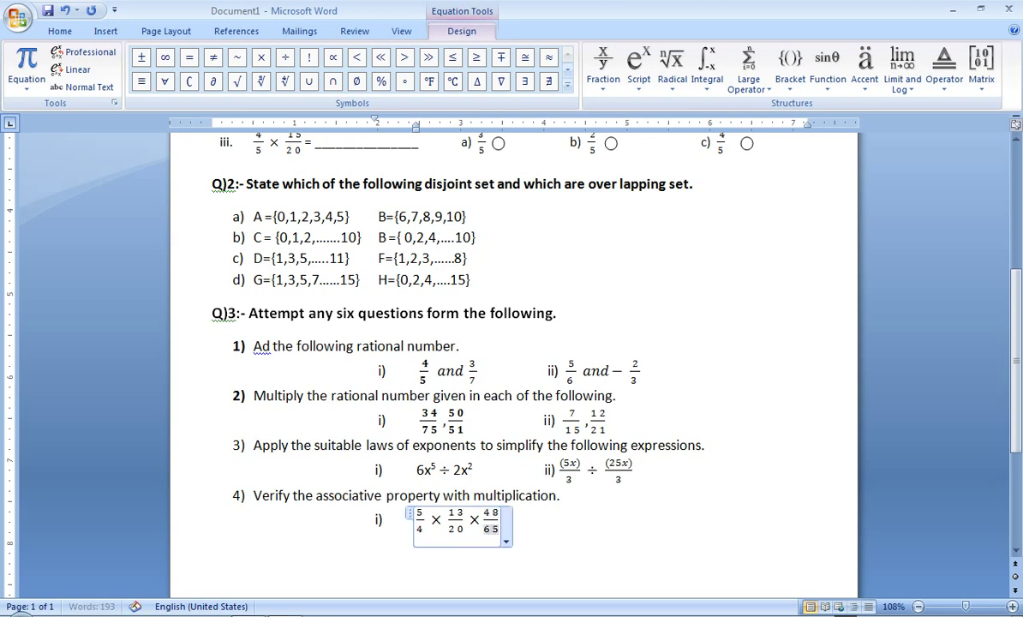
pyautogui.press('Right')
# Step: Start numbered question 5 below the equation, discarding the stray ii) line
pyautogui.click(562, 517)
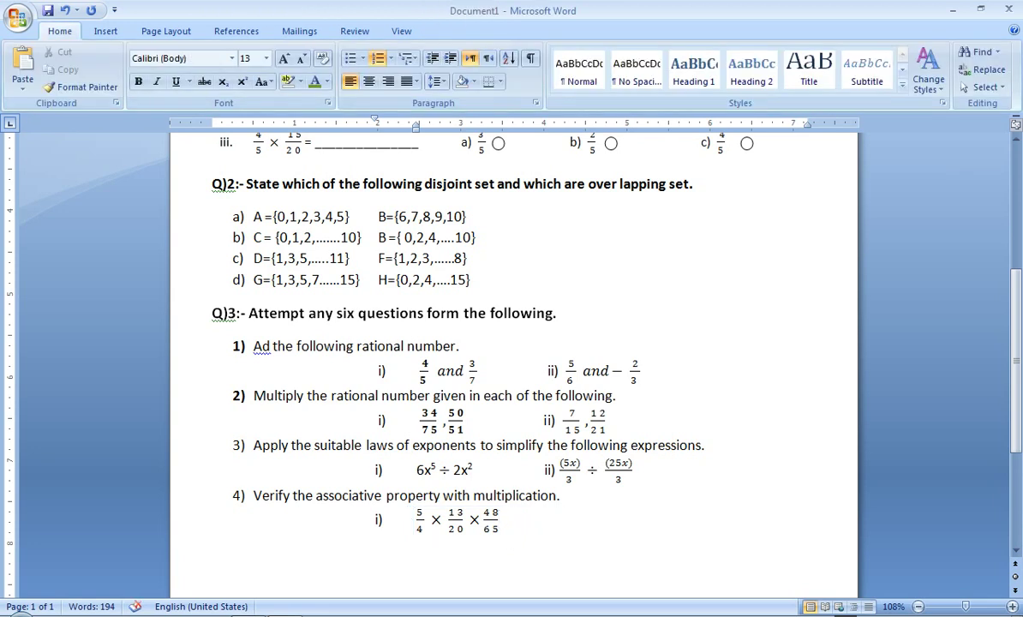
pyautogui.press('Return')
pyautogui.write('ii)')
pyautogui.press('Tab')
pyautogui.press('BackSpace')
pyautogui.press('BackSpace')
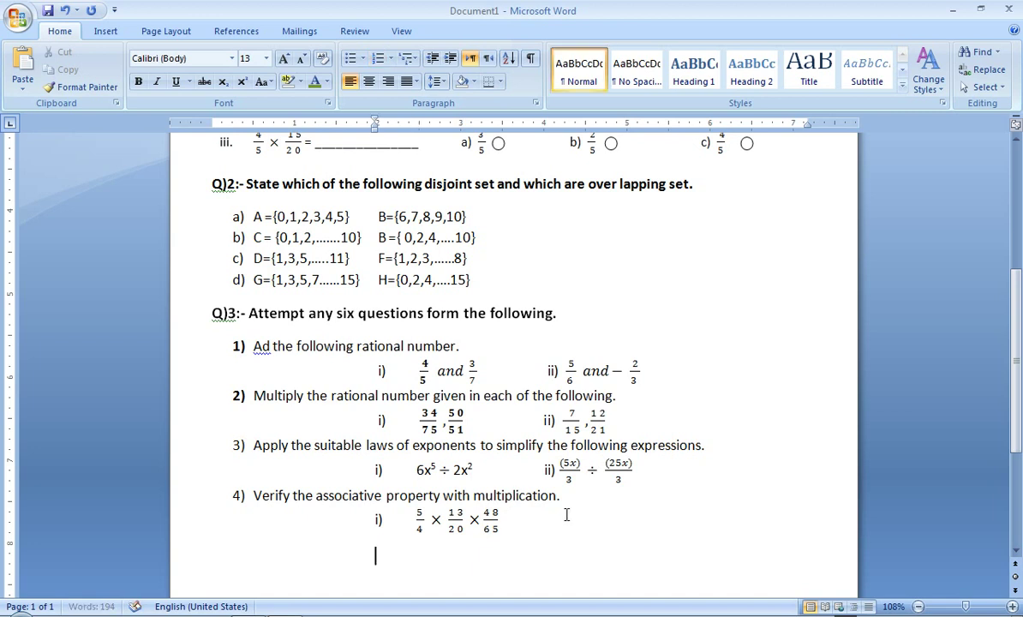
pyautogui.press('BackSpace')
pyautogui.write('5')
pyautogui.write(')')
pyautogui.press('Tab')
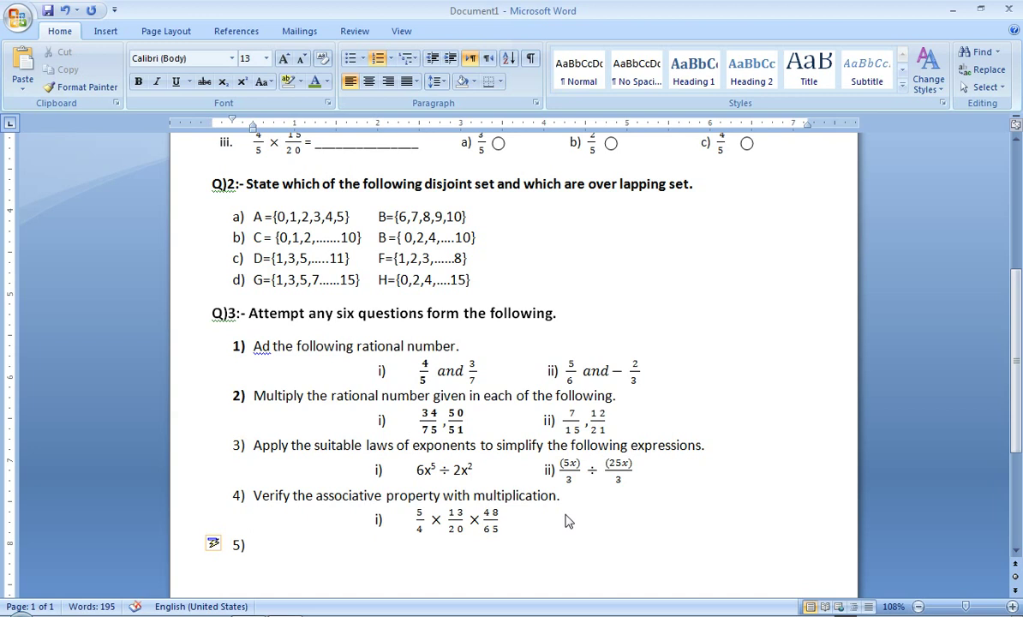
# Step: Type question 5: 'Find square roots of the following numbers by using prime factorization mthod.'
pyautogui.write('F')
pyautogui.write('ind ')
pyautogui.write('sa')
pyautogui.write('uare')
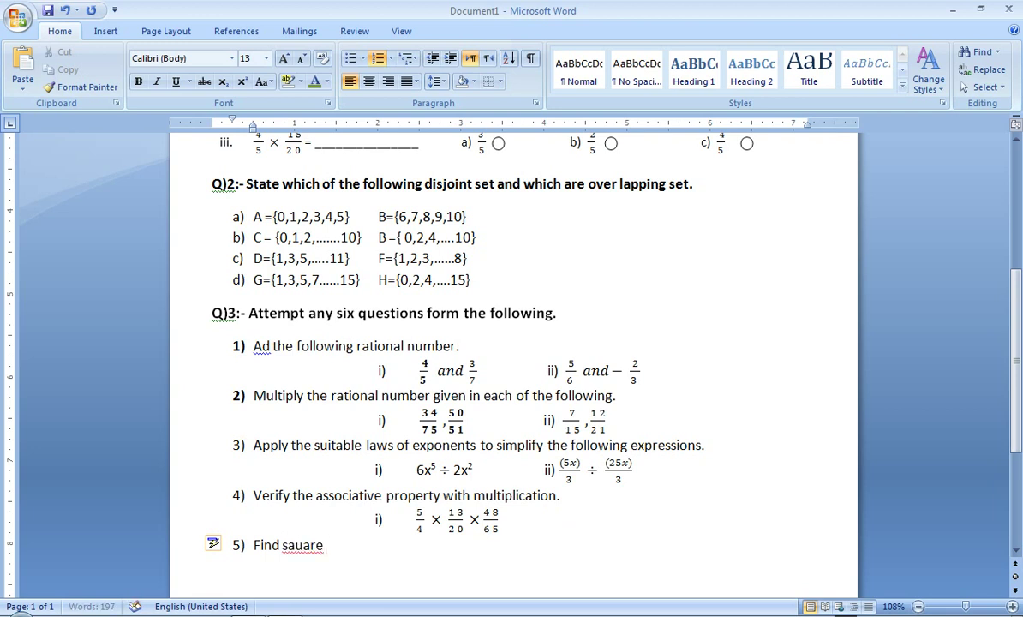
pyautogui.press('BackSpace')
pyautogui.press('BackSpace')
pyautogui.press('BackSpace')
pyautogui.press('BackSpace')
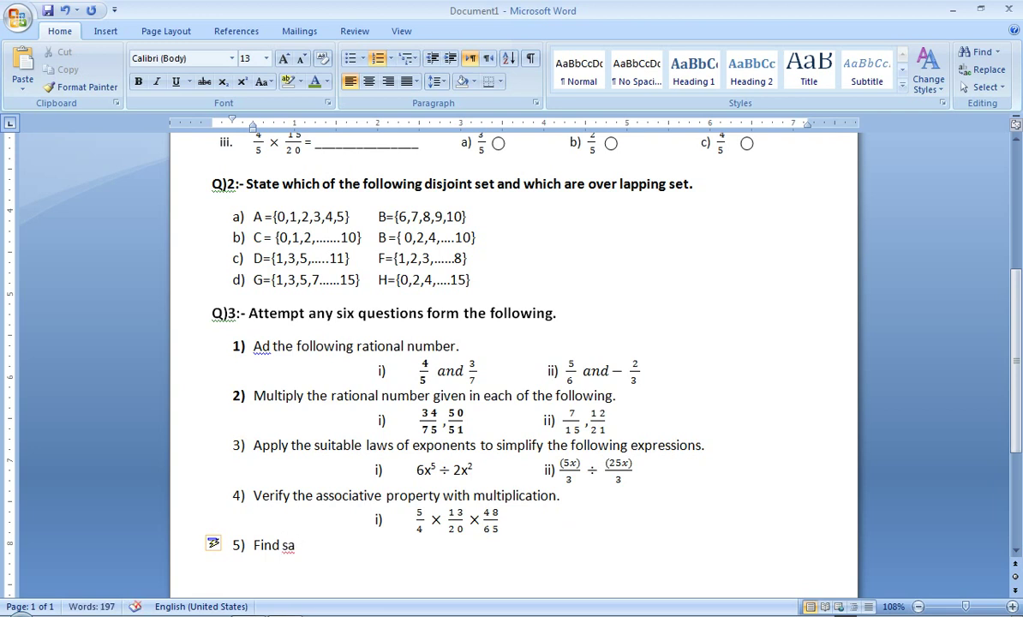
pyautogui.press('BackSpace')
pyautogui.write('quare')
pyautogui.write(' roos')
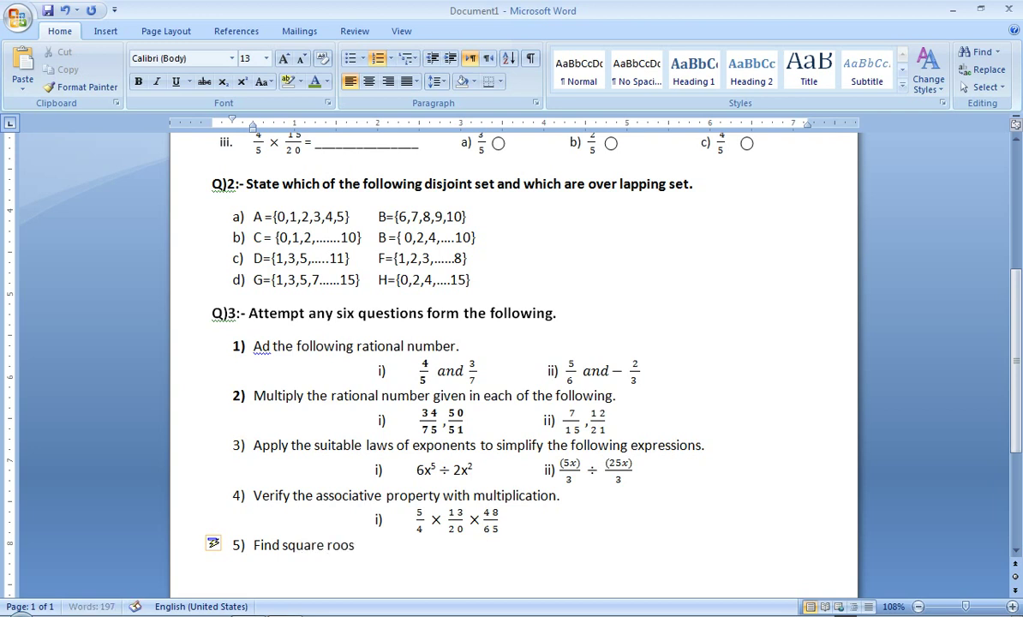
pyautogui.write('ts')
pyautogui.press('BackSpace')
pyautogui.write('ts')
pyautogui.write(' of the ')
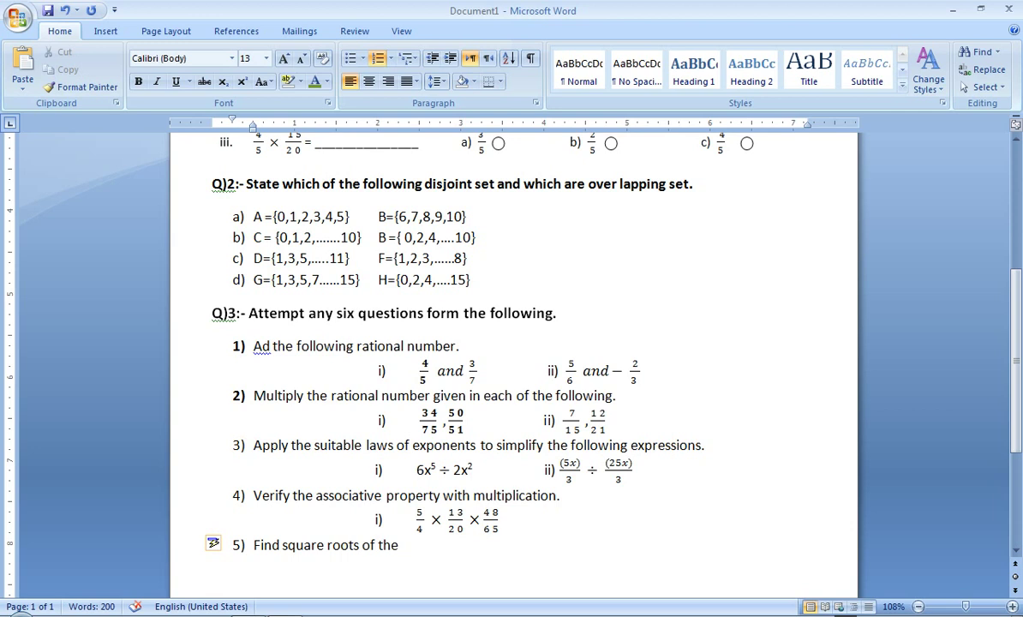
pyautogui.write('f')
pyautogui.write('llowi')
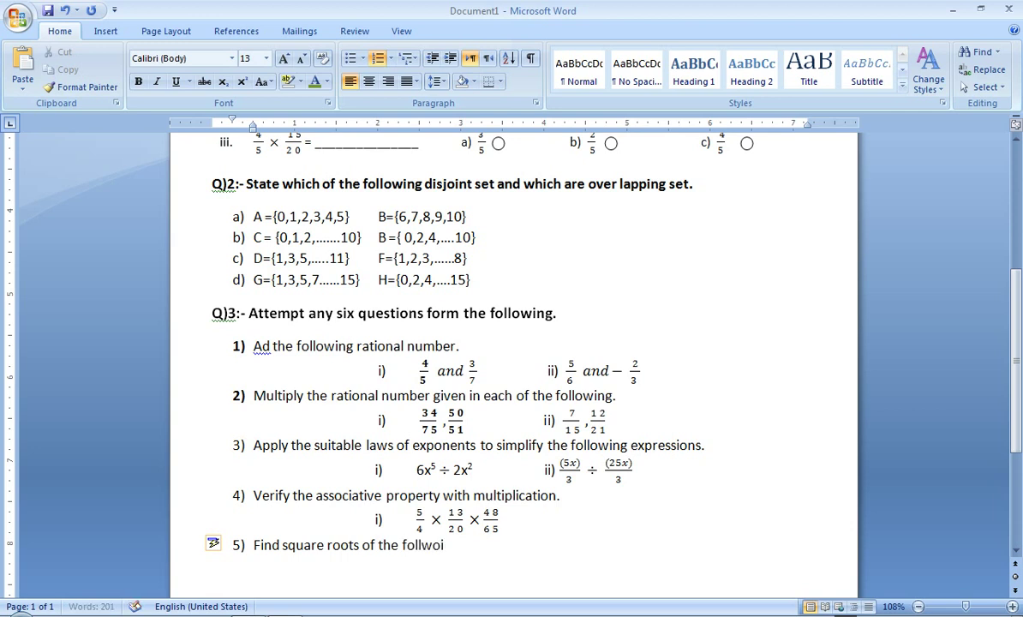
pyautogui.press('BackSpace')
pyautogui.press('BackSpace')
pyautogui.write('wing')
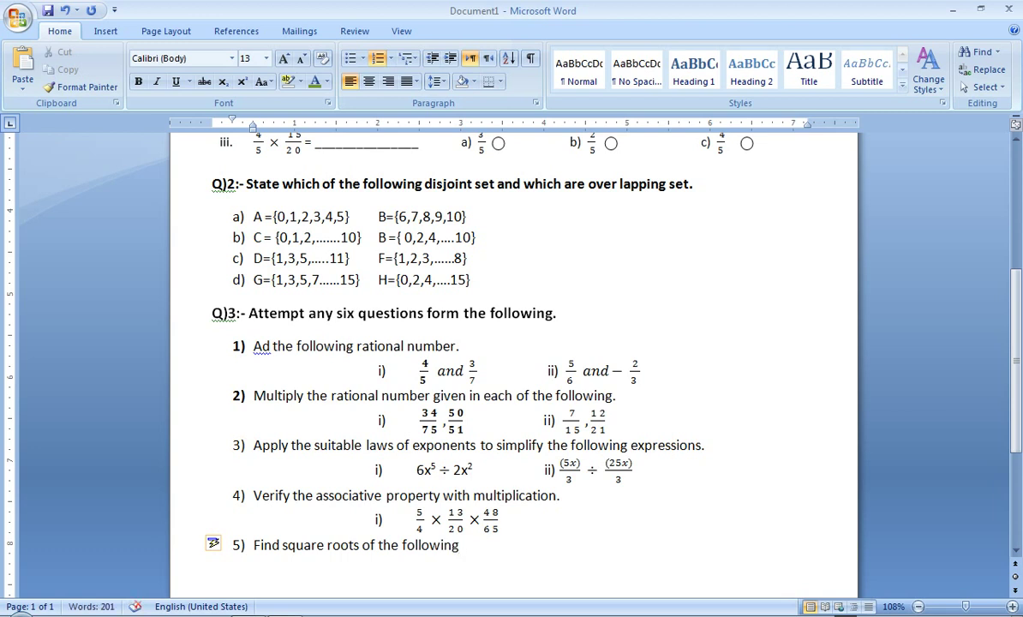
pyautogui.write(' numb')
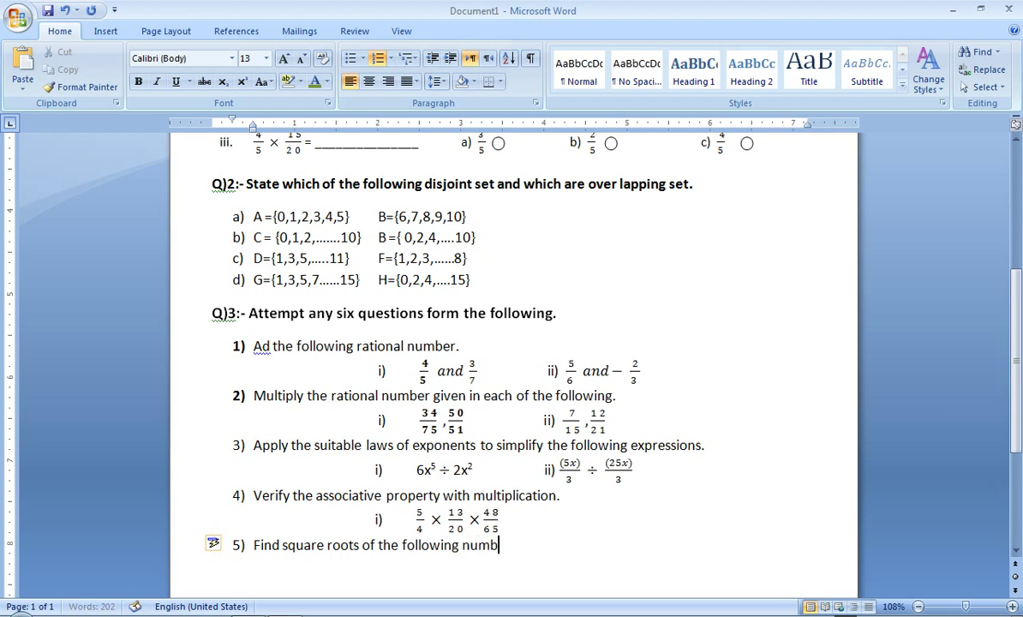
pyautogui.write('ers')
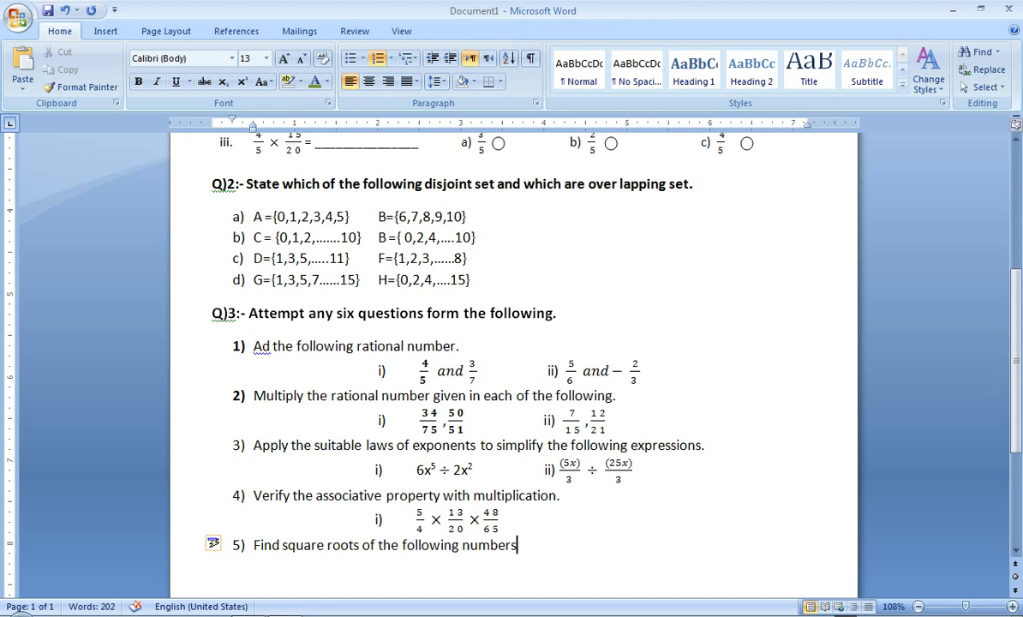
pyautogui.write(' by susing ')
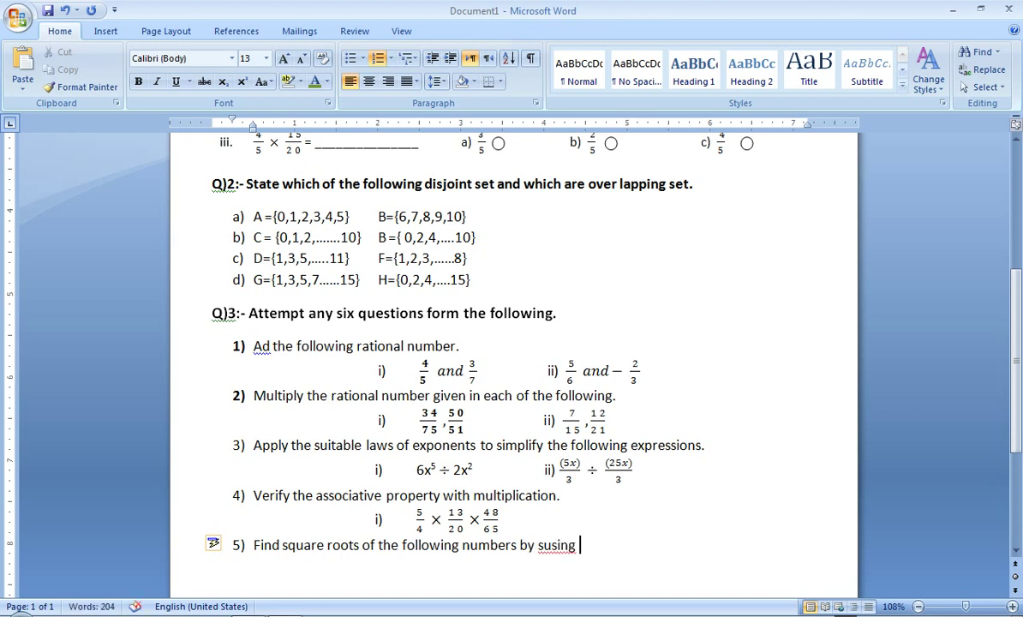
pyautogui.write('prim')
pyautogui.write('e')
pyautogui.click(542, 547)
pyautogui.press('BackSpace')
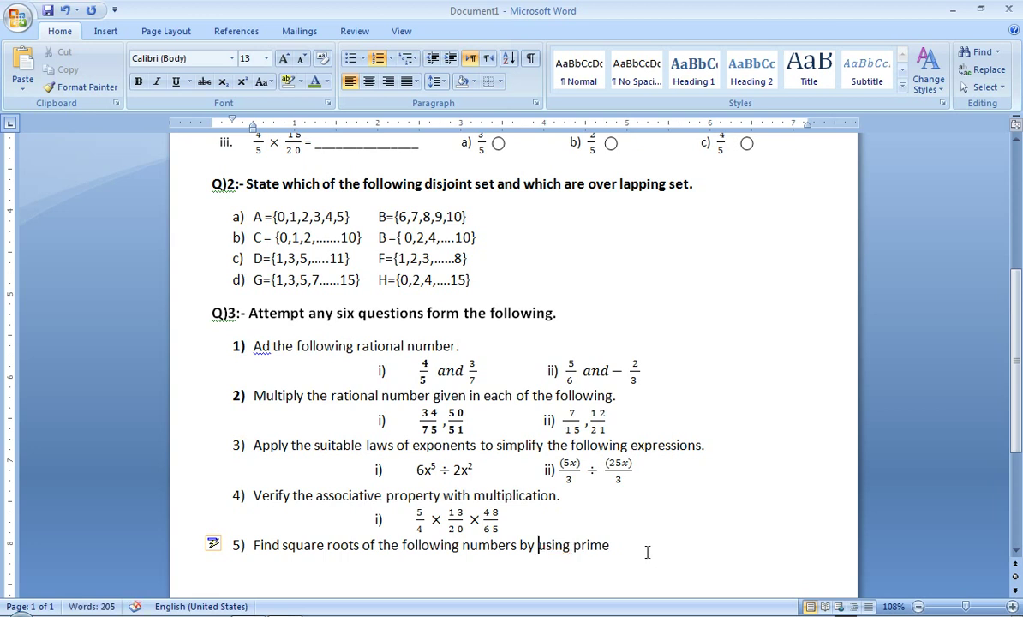
pyautogui.click(647, 552)
pyautogui.write('fact')
pyautogui.write('o')
pyautogui.write('rization ')
pyautogui.write('mthod')
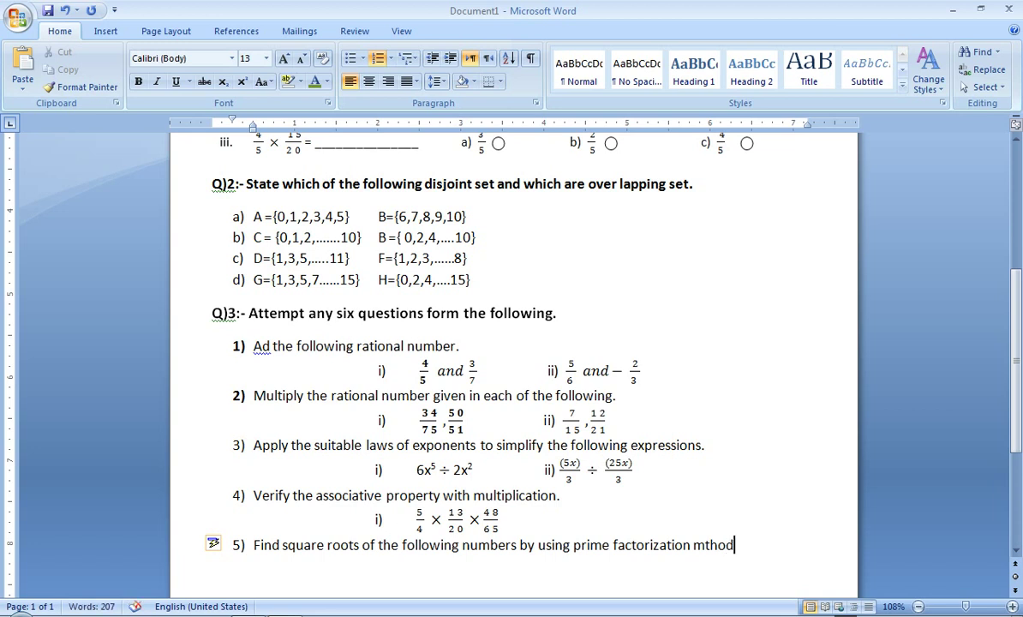
pyautogui.write('.')
# Step: Add an indented, unnumbered empty line beneath question 5
pyautogui.press('Return')
pyautogui.press('BackSpace')
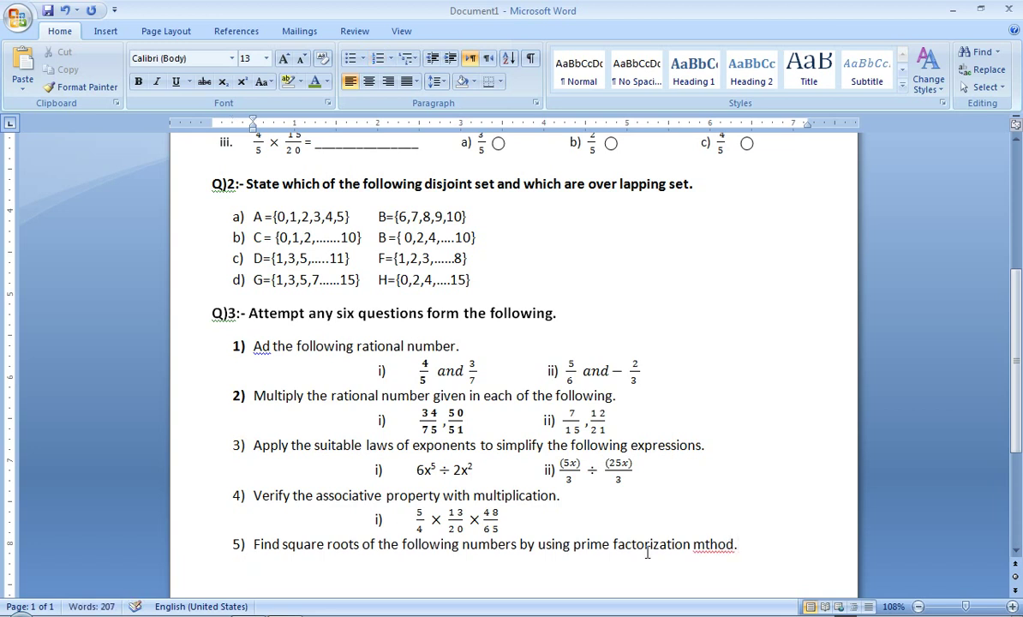
pyautogui.press('Tab')
pyautogui.press('Tab')
pyautogui.press('Tab')
# Step: List 169 and 484 as parts i) and ii) of question 5
pyautogui.write('i) ')
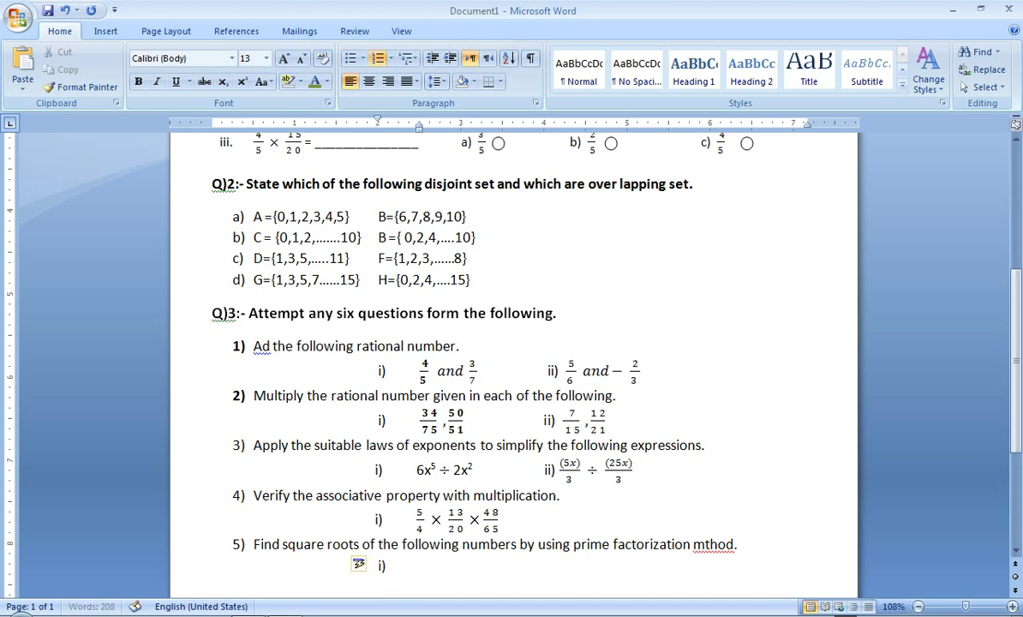
pyautogui.write('1')
pyautogui.write('69')
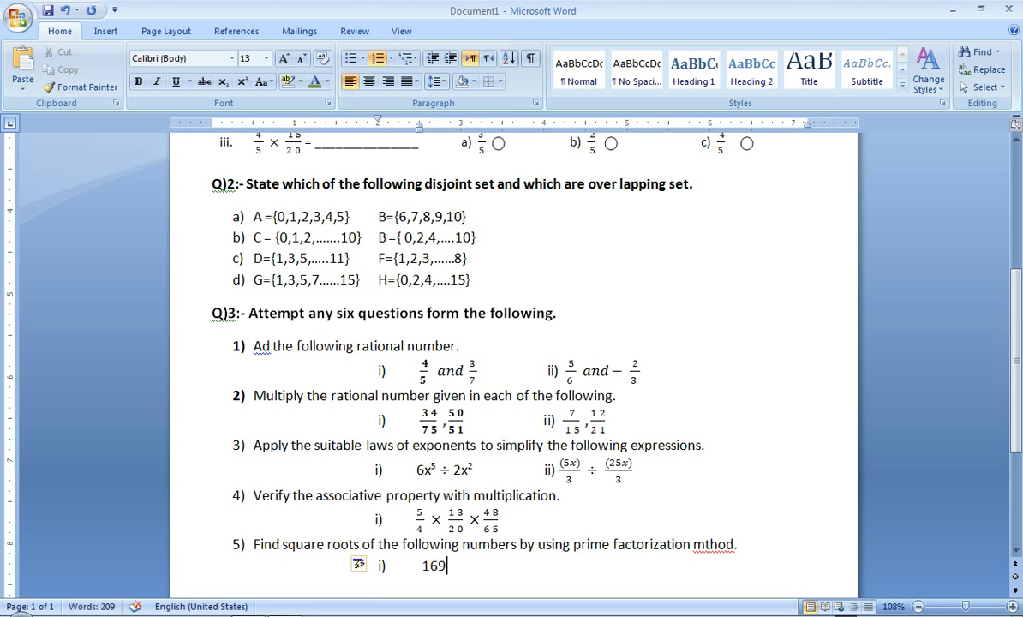
pyautogui.press('Tab')
pyautogui.press('Tab')
pyautogui.press('Tab')
pyautogui.write('ii)')
pyautogui.write('  484')
# Step: Begin question 6 on a new line at the left margin
pyautogui.press('Return')
pyautogui.press('Return')
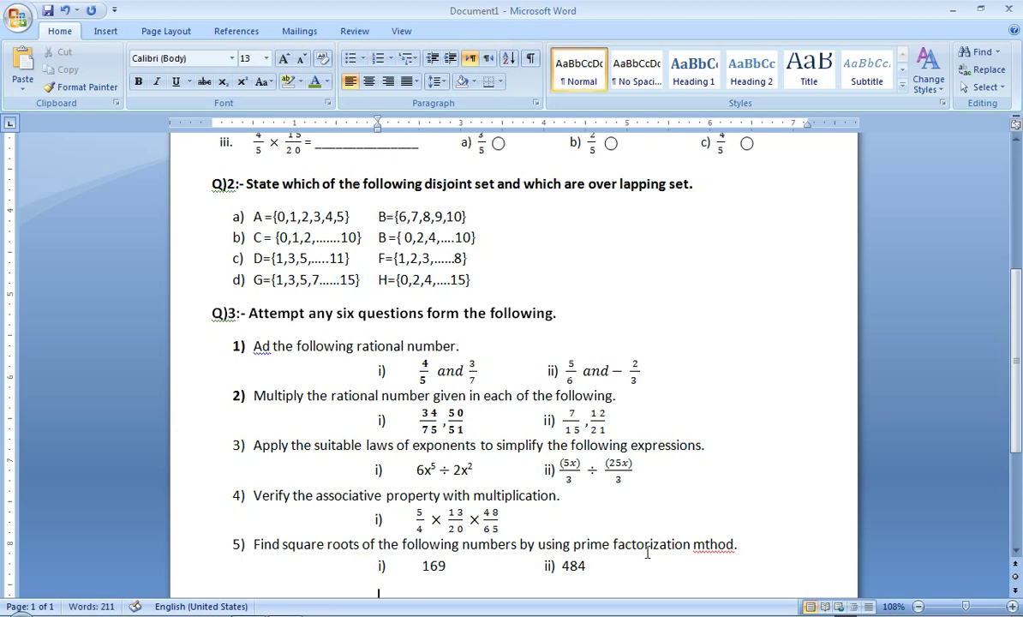
pyautogui.press('BackSpace')
pyautogui.write('5')
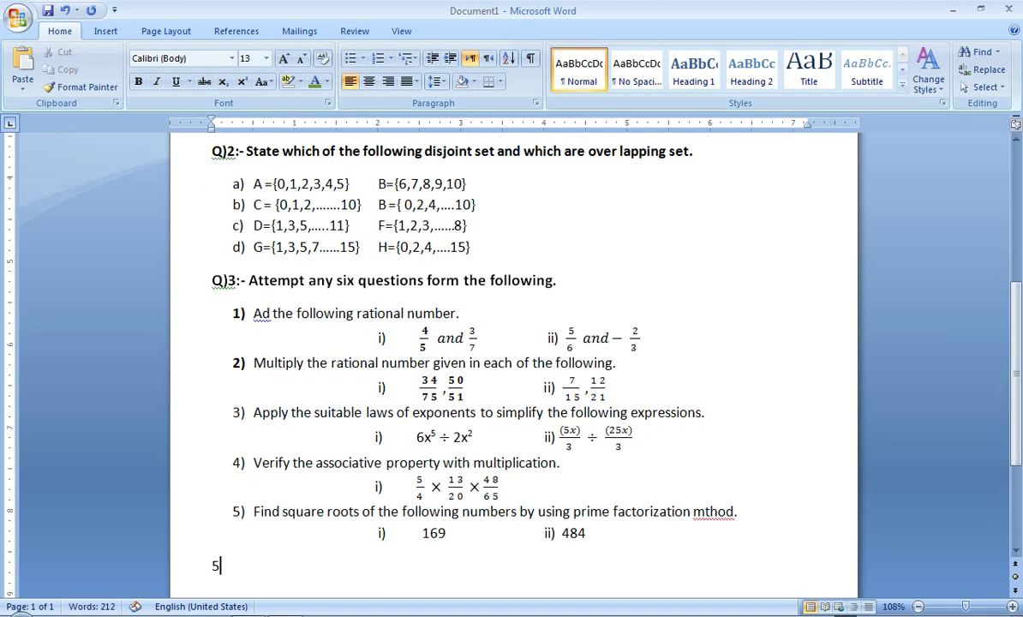
pyautogui.press('BackSpace')
pyautogui.write('6)')
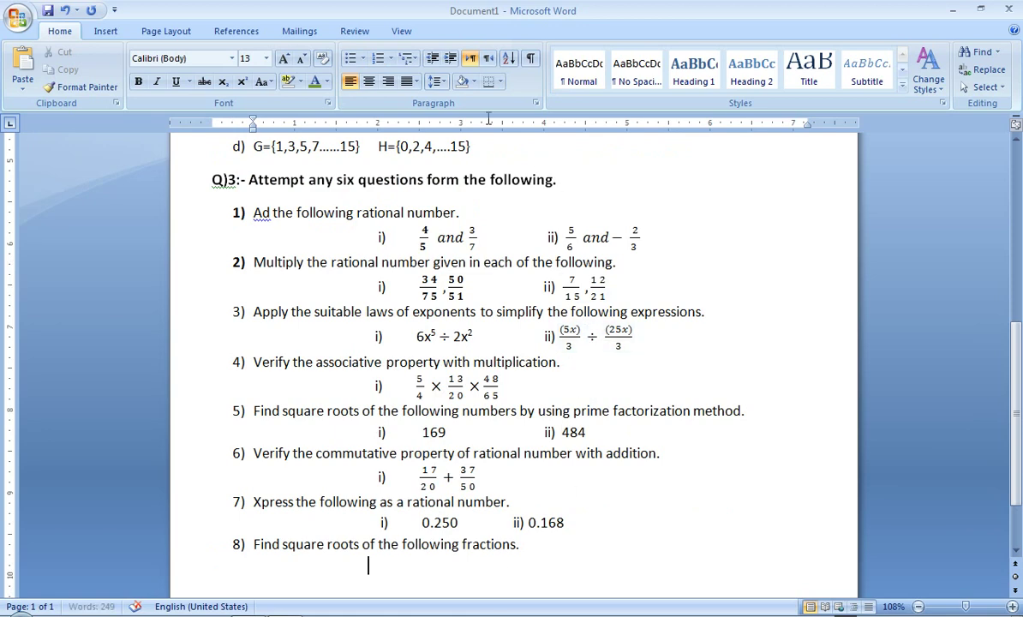
# Step: Insert a new equation below question 8 holding the stacked fraction 36/49
pyautogui.click(106, 31)
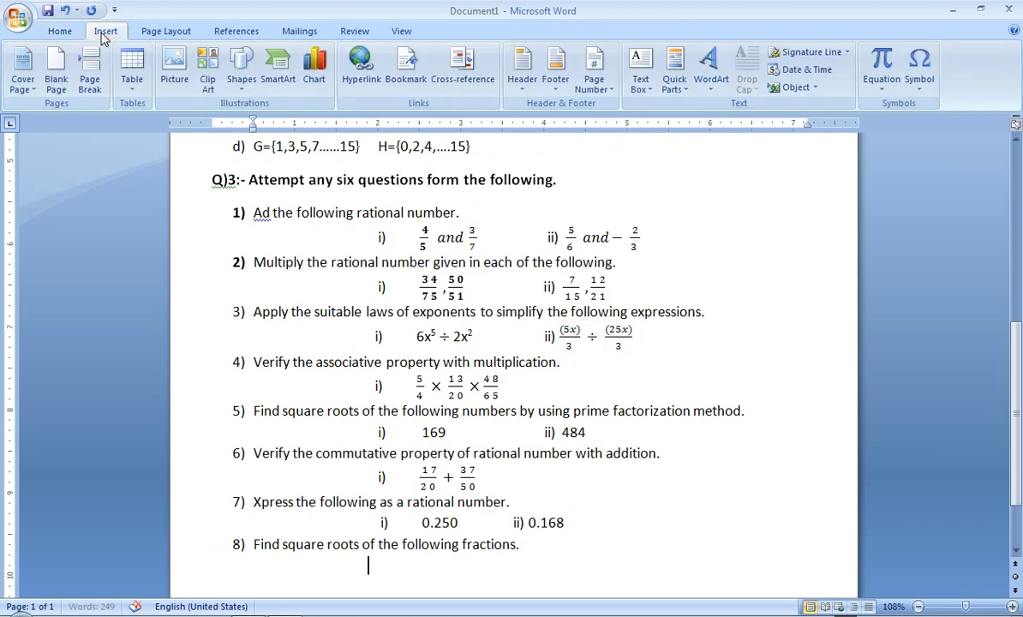
pyautogui.click(884, 85)
pyautogui.click(805, 446)
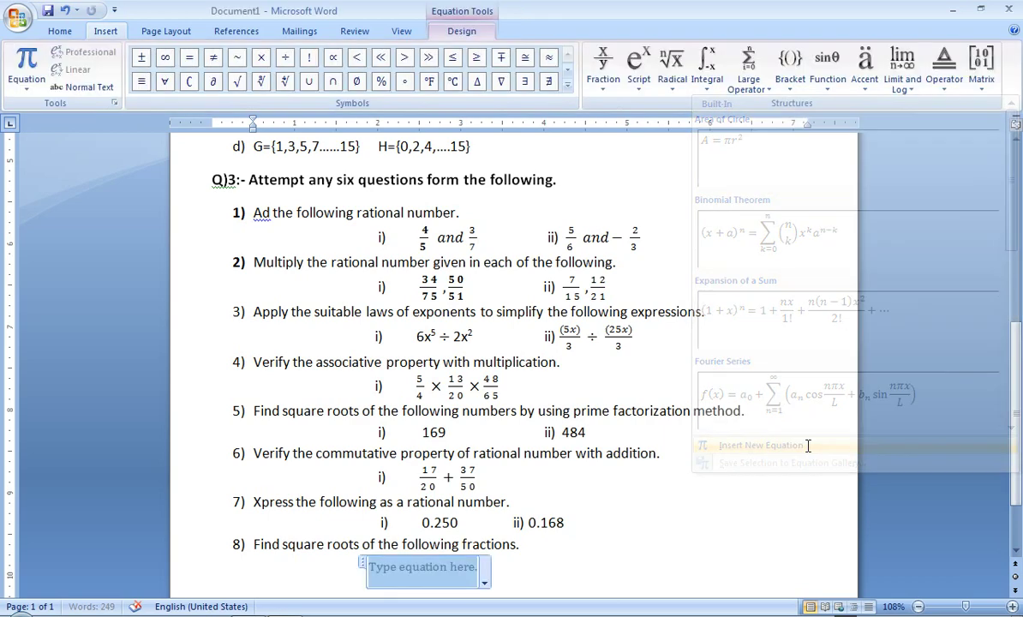
pyautogui.click(603, 67)
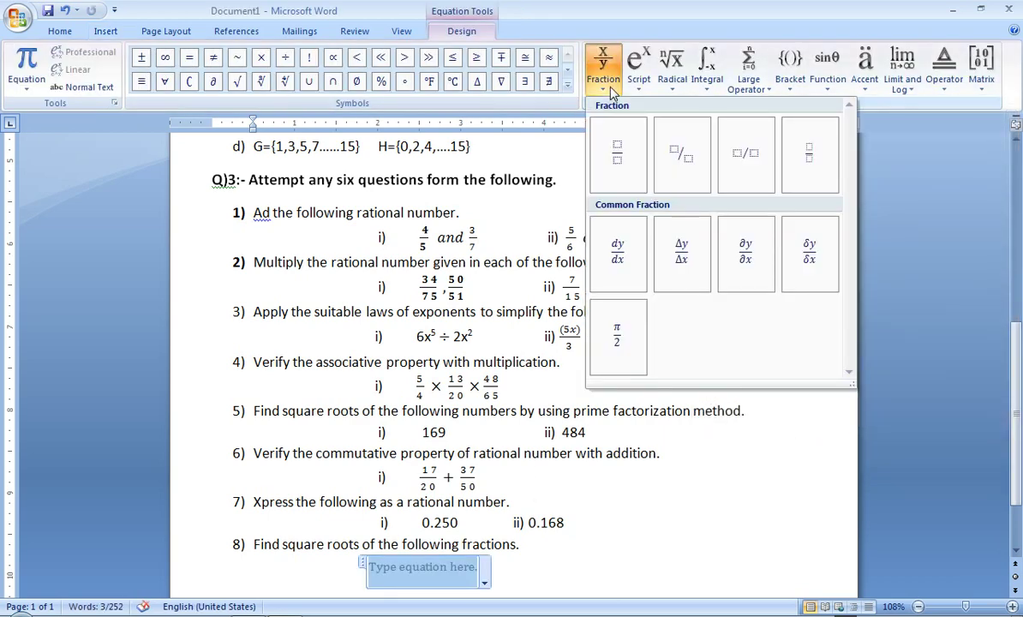
pyautogui.click(608, 157)
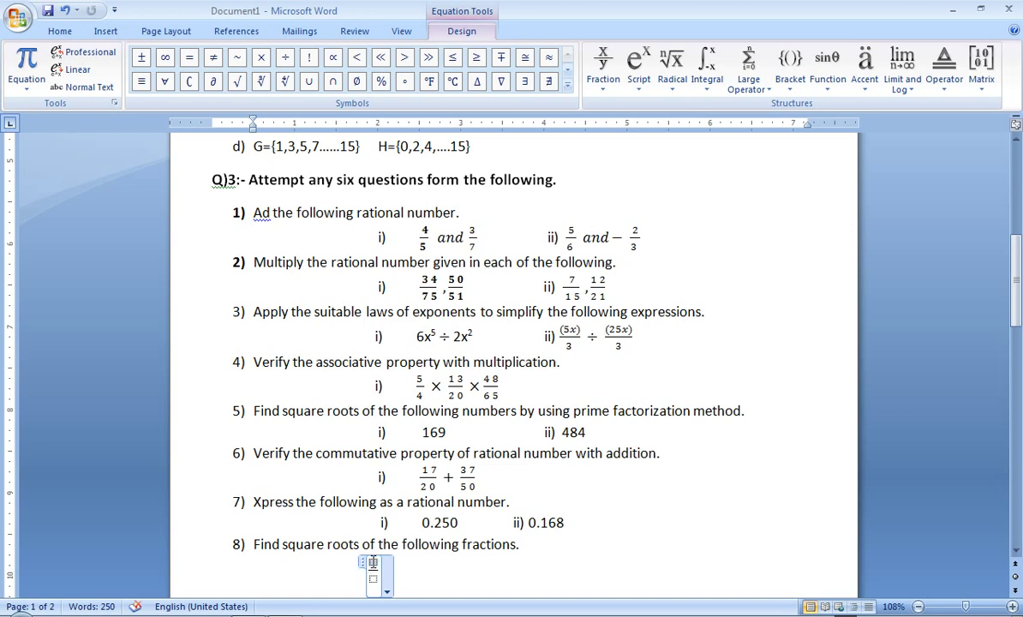
pyautogui.click(372, 562)
pyautogui.write('35')
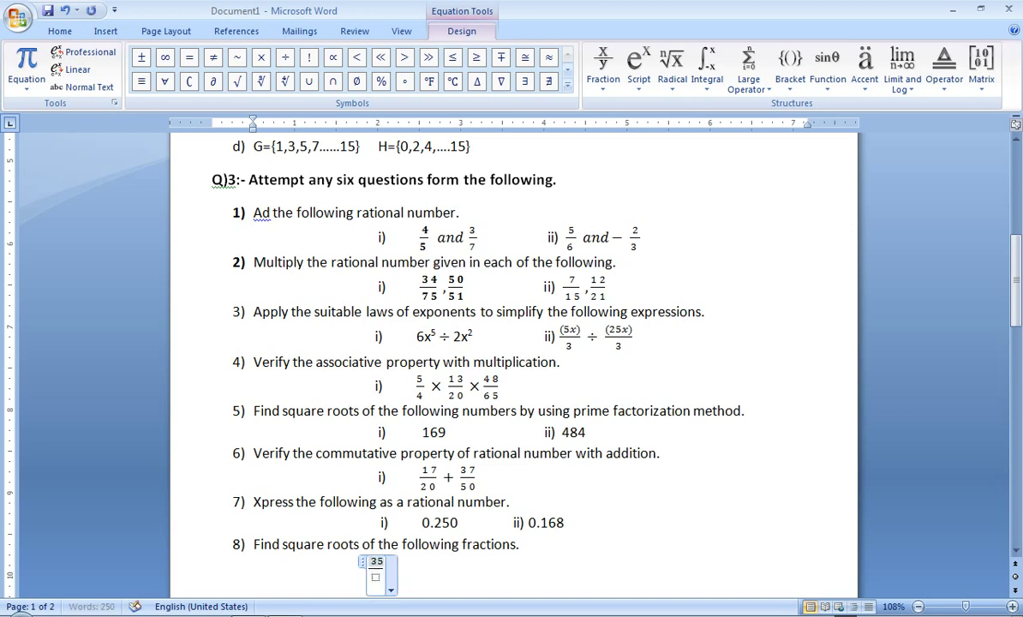
pyautogui.press('BackSpace')
pyautogui.write('6')
pyautogui.click(376, 578)
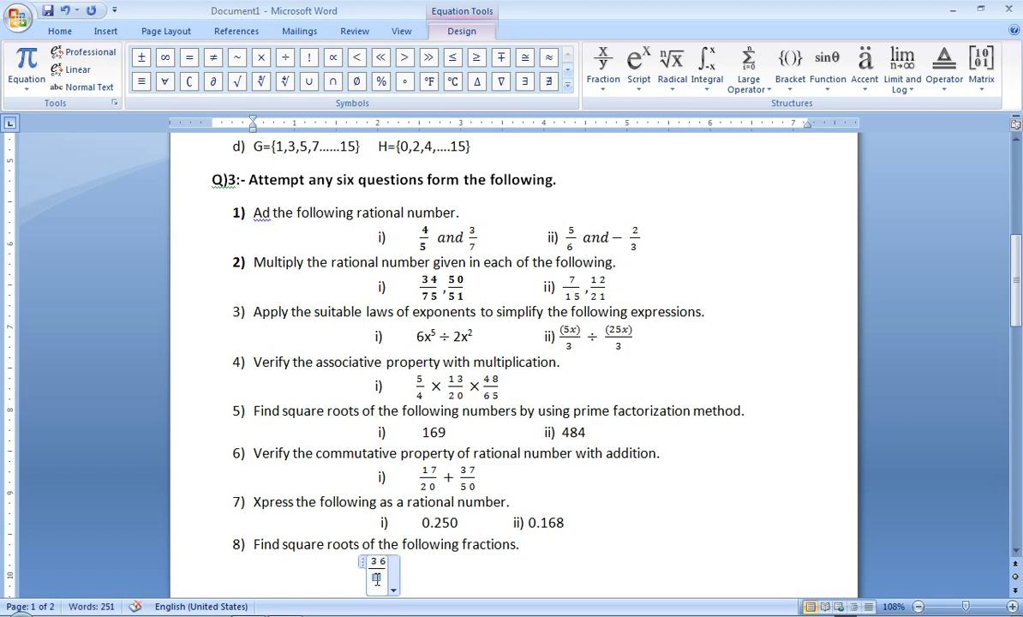
pyautogui.write('4')
pyautogui.write('9')
pyautogui.click(430, 579)
# Step: Label the fraction i) and add a ii) label after it on the same line
pyautogui.press('Home')
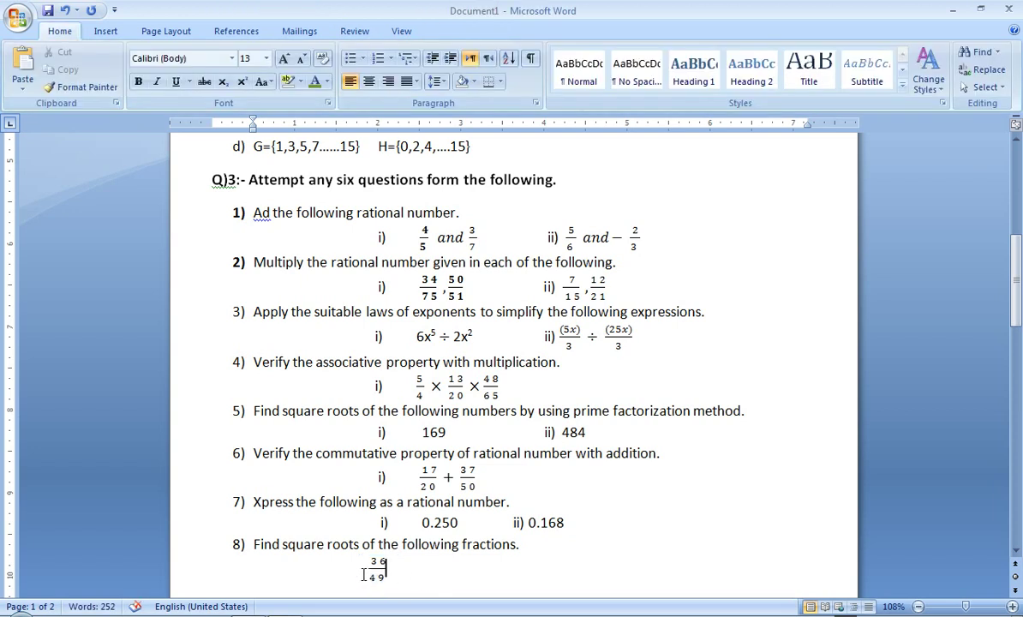
pyautogui.write('i')
pyautogui.write(')')
pyautogui.press('Tab')
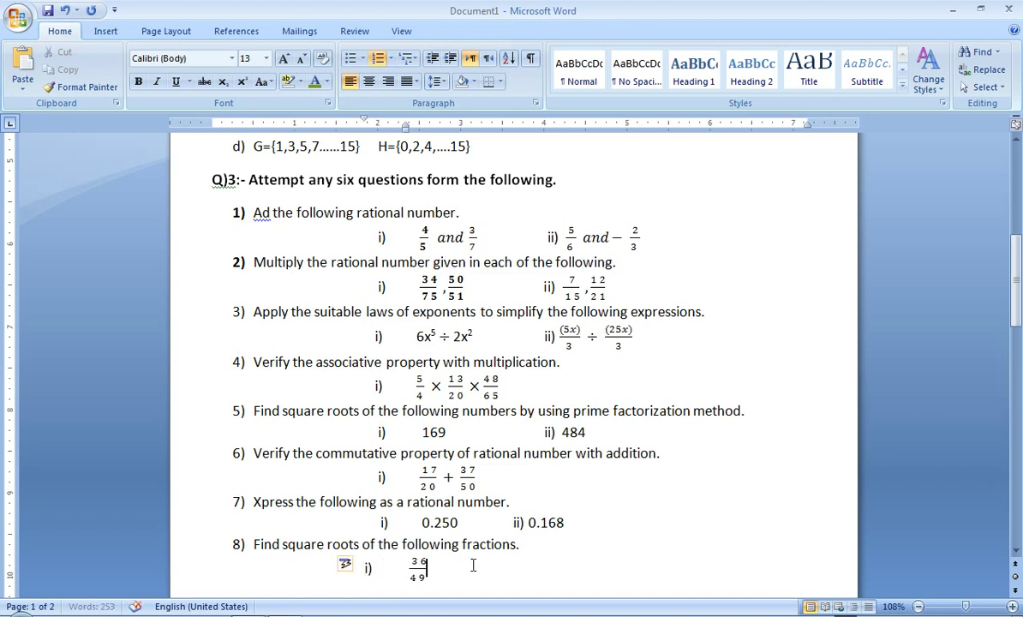
pyautogui.press('Tab')
pyautogui.press('Tab')
pyautogui.write('ii')
pyautogui.write(')')
# Step: Insert a new equation with the stacked fraction 25/121 for question 8's part ii)
pyautogui.click(105, 31)
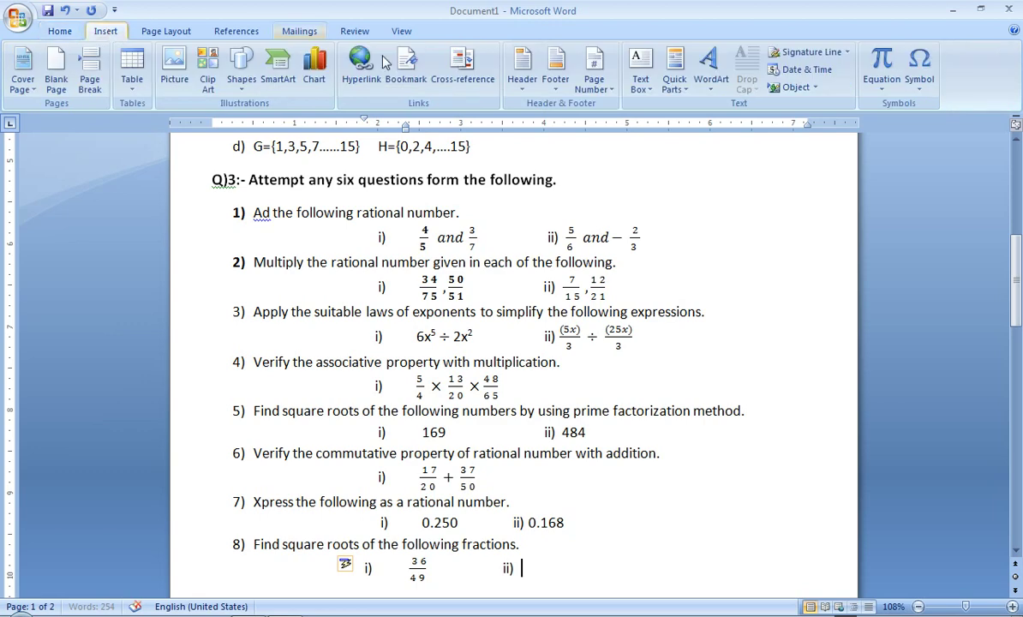
pyautogui.click(882, 90)
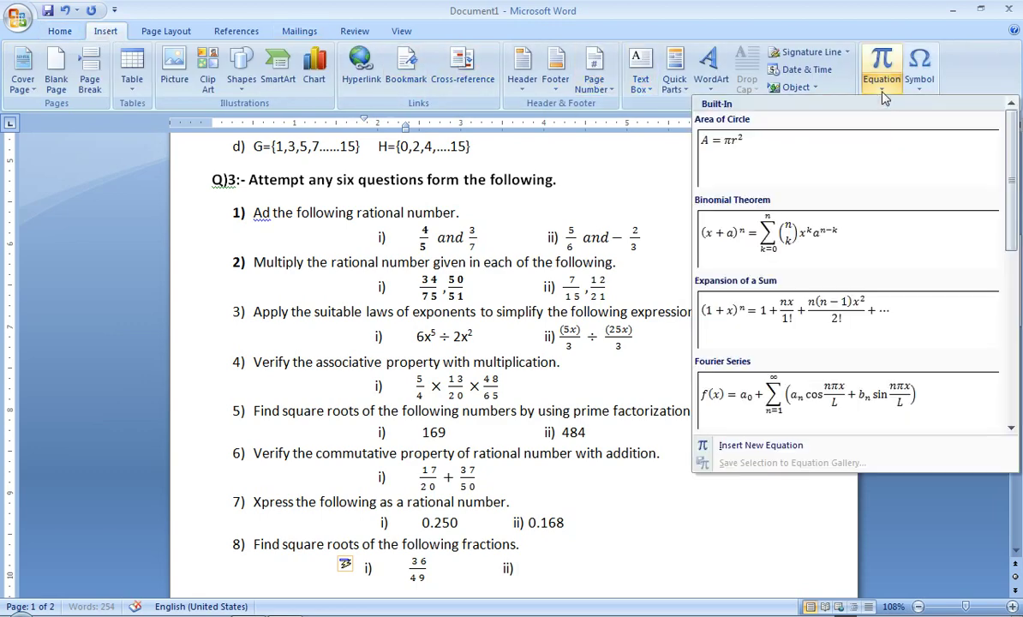
pyautogui.click(753, 445)
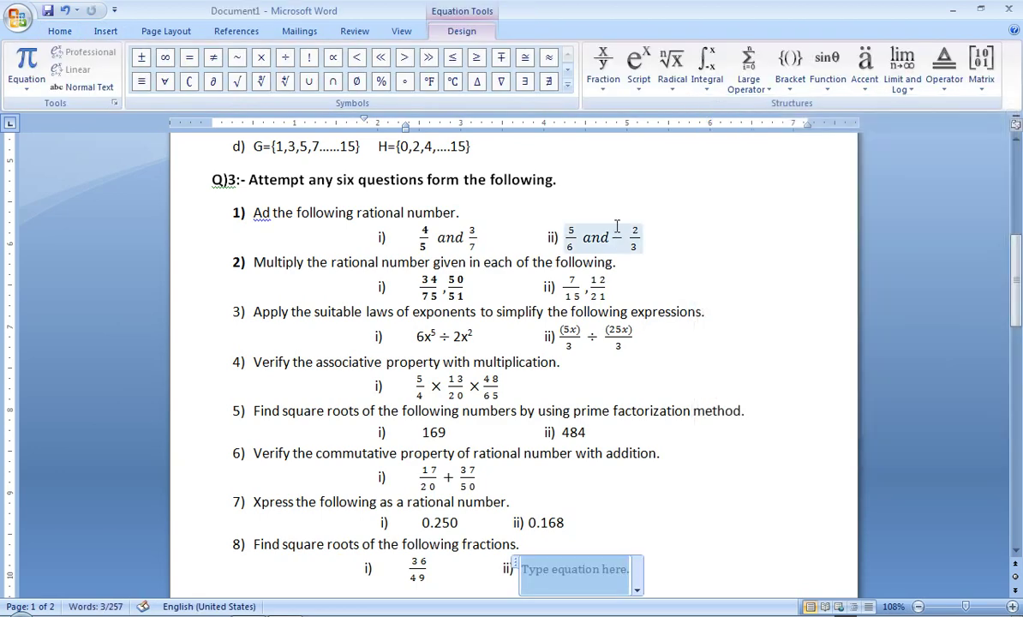
pyautogui.click(603, 86)
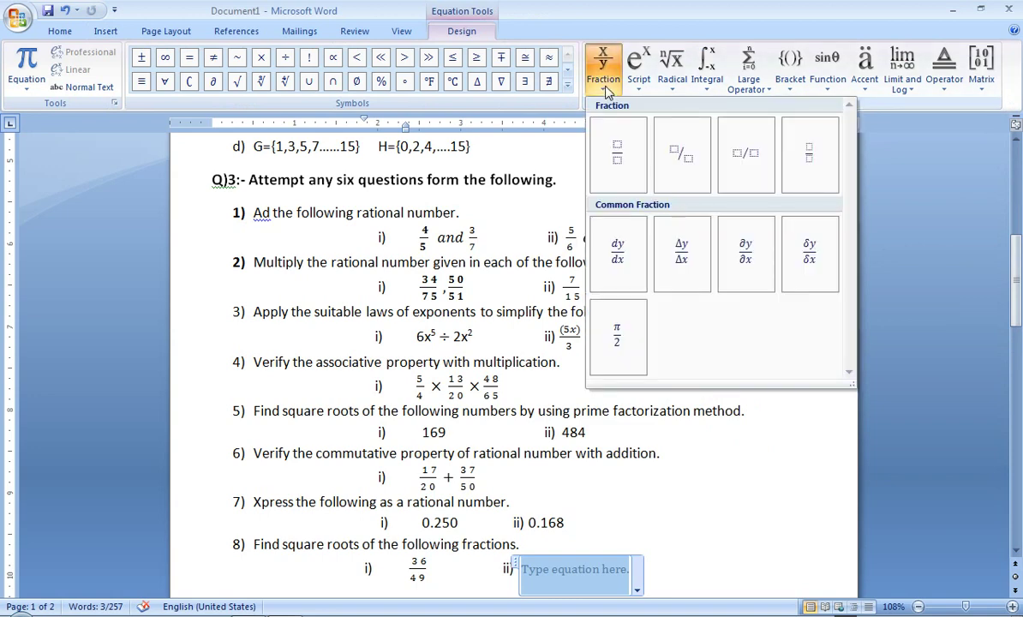
pyautogui.click(617, 154)
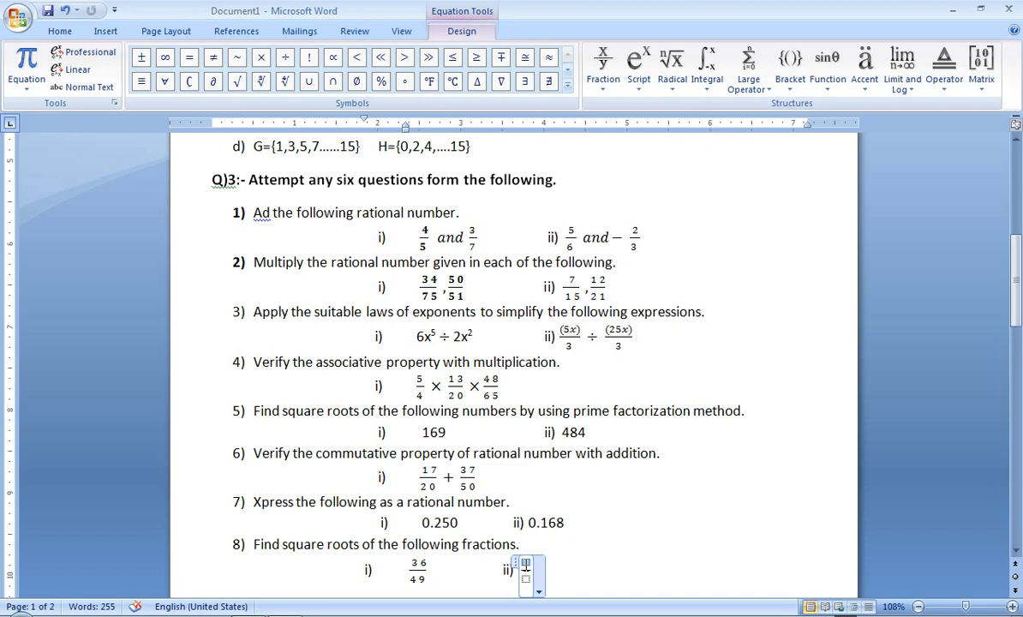
pyautogui.write('1')
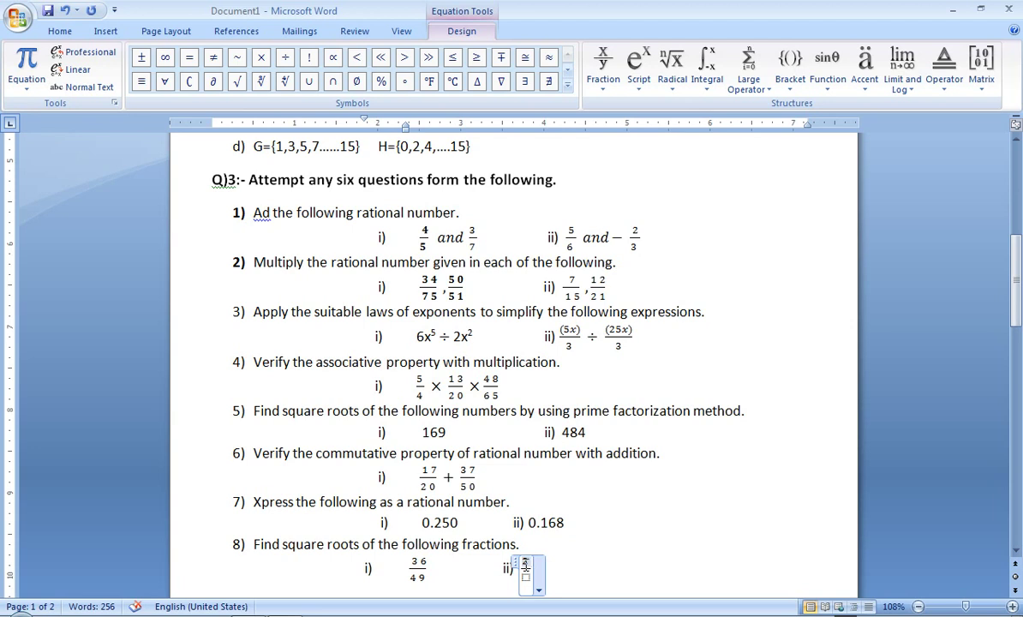
pyautogui.write('5')
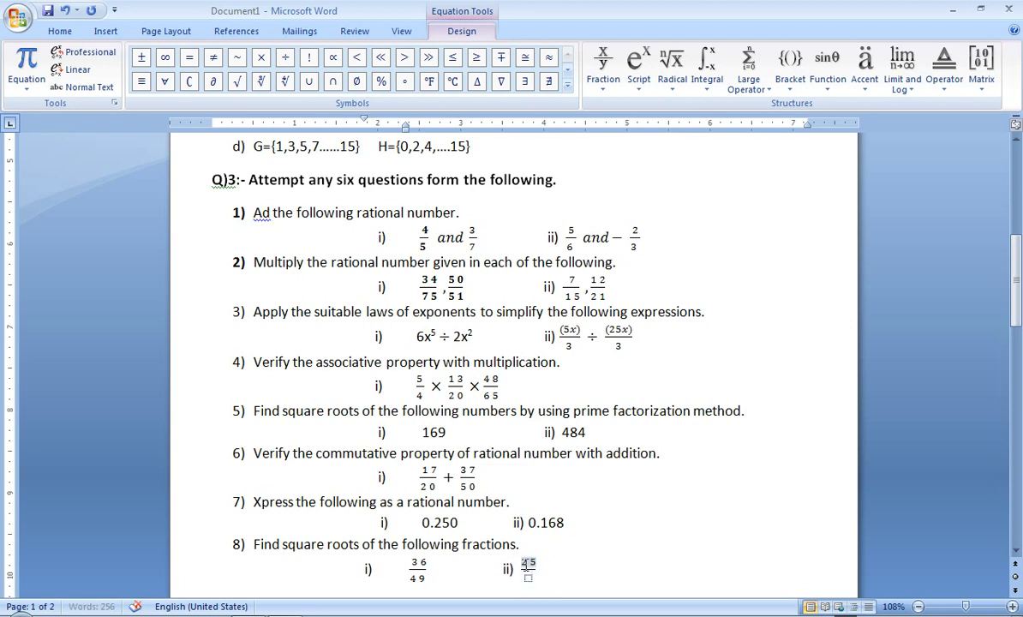
pyautogui.click(528, 580)
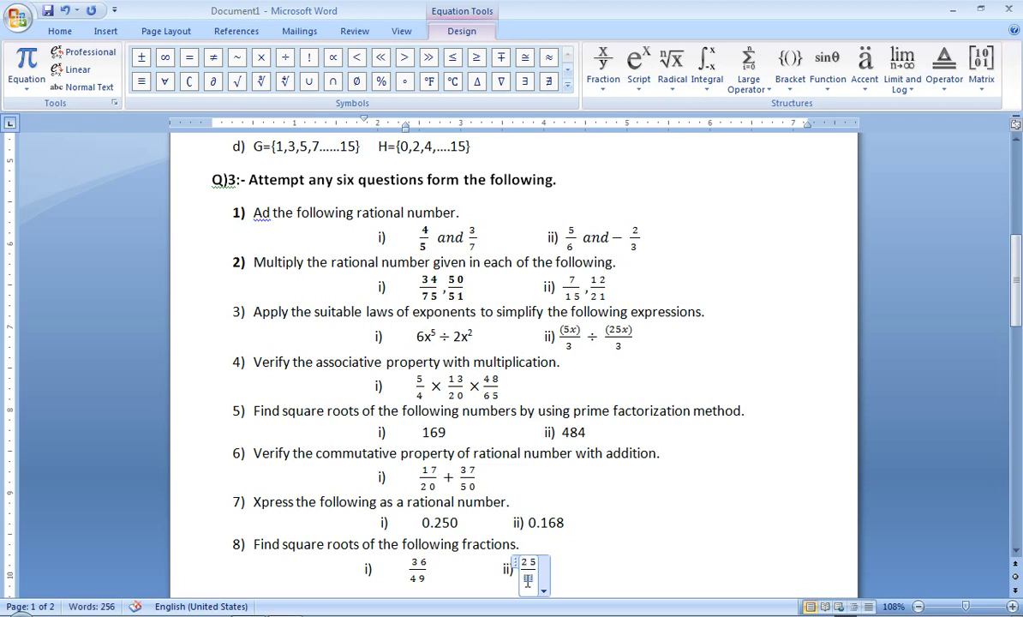
pyautogui.write('123')
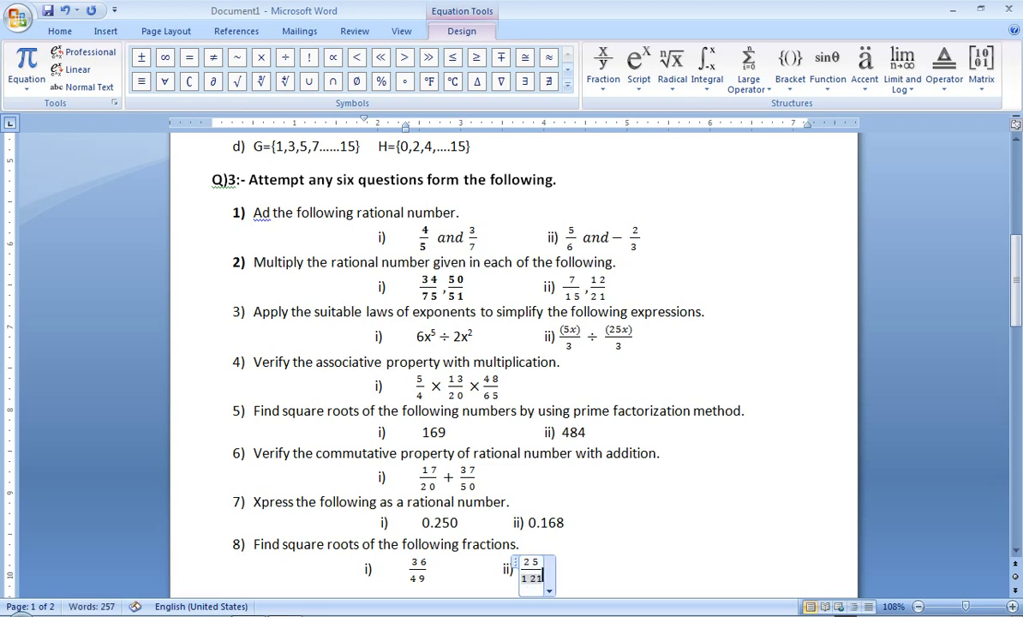
pyautogui.write('21')
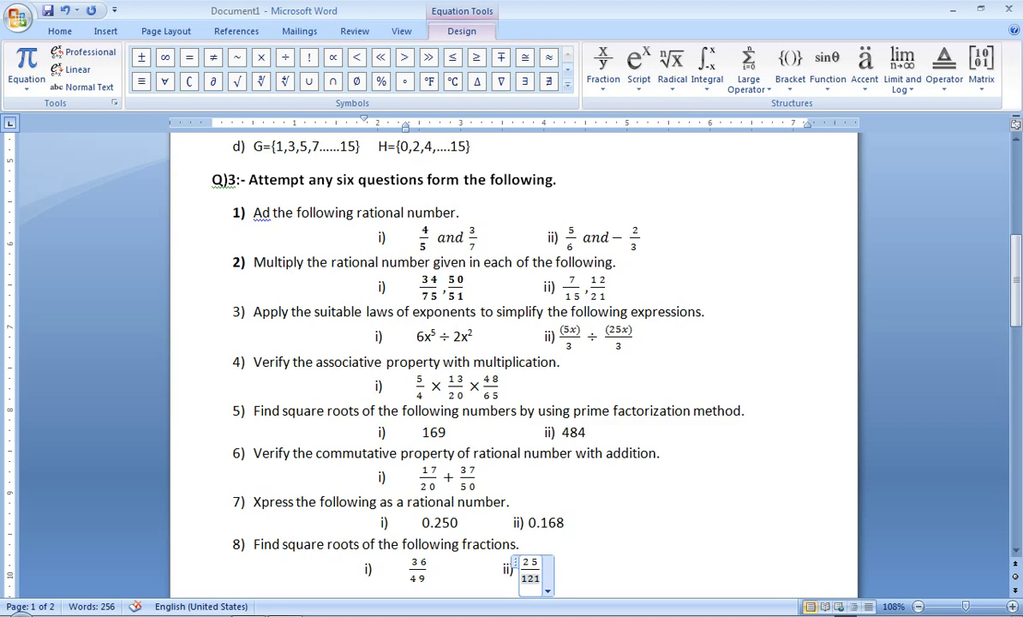
pyautogui.hotkey('ctrl', 'End')
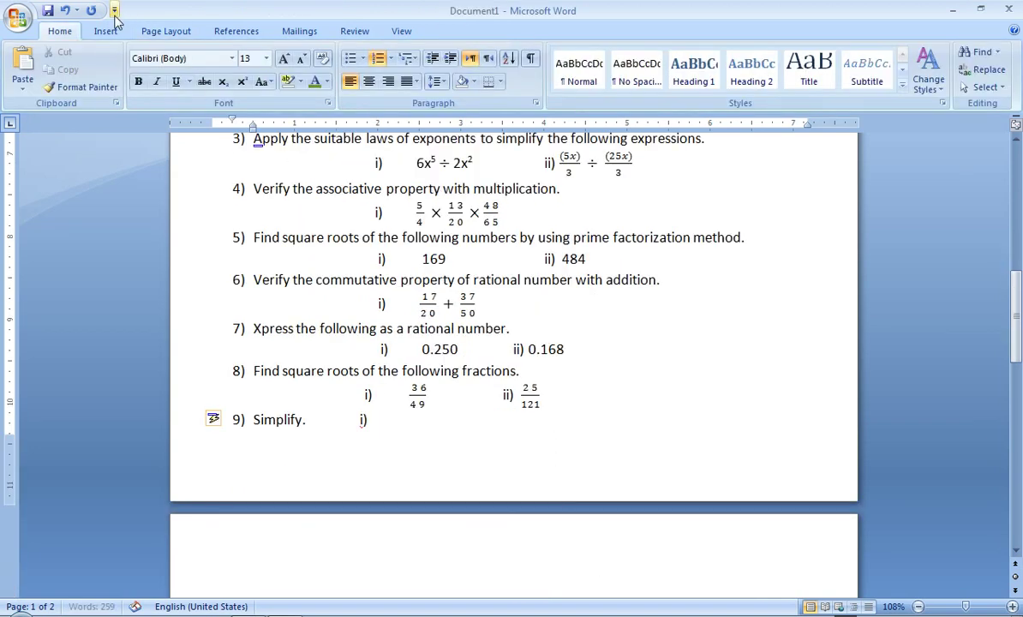
# Step: Insert a new equation after question 9's i) containing an empty square-bracket pair
pyautogui.click(99, 34)
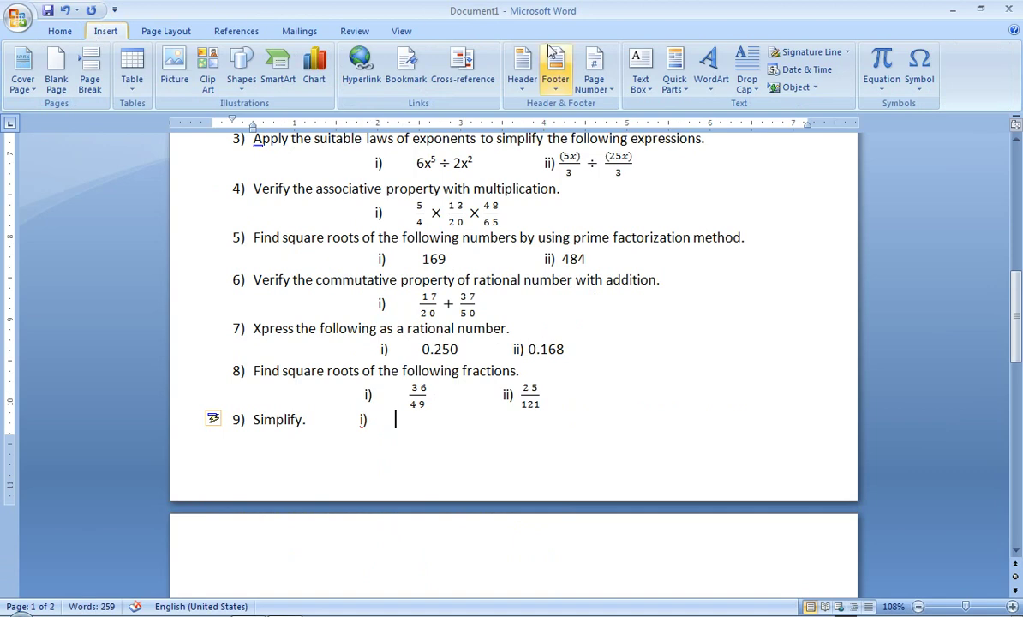
pyautogui.click(880, 89)
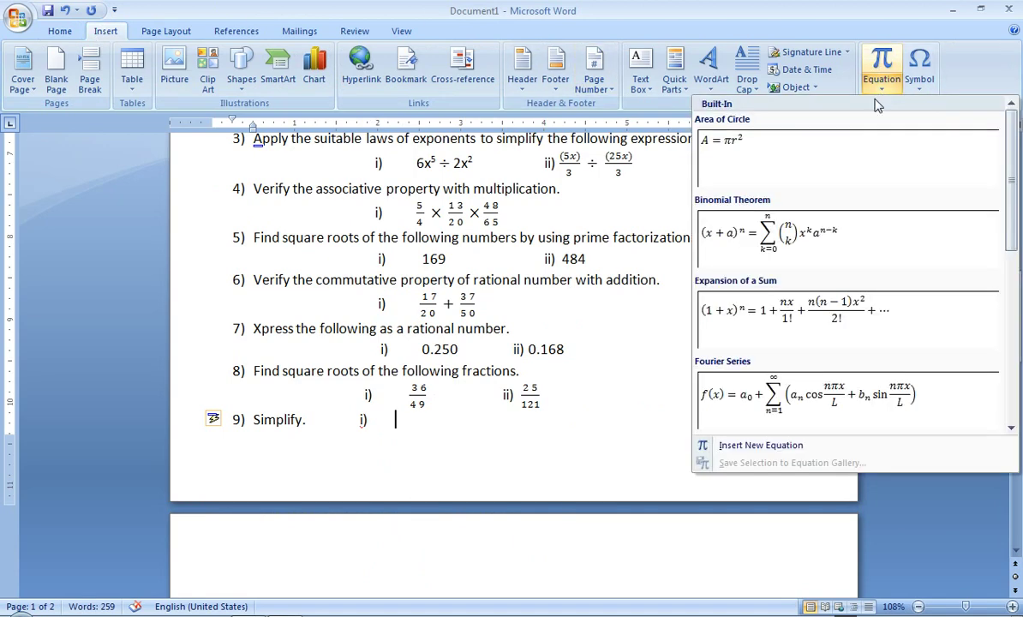
pyautogui.click(782, 445)
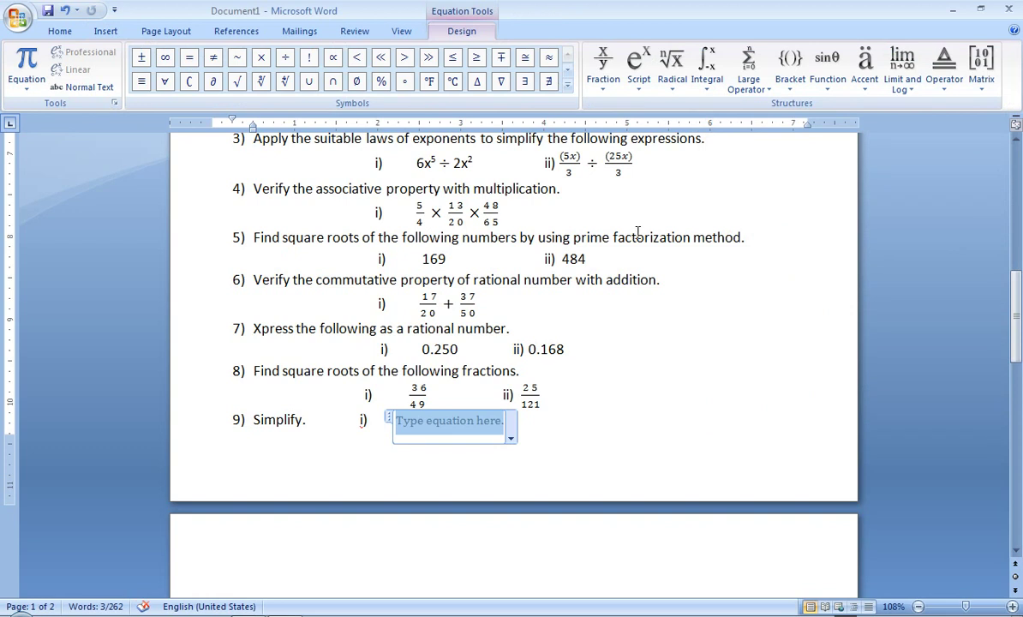
pyautogui.click(792, 86)
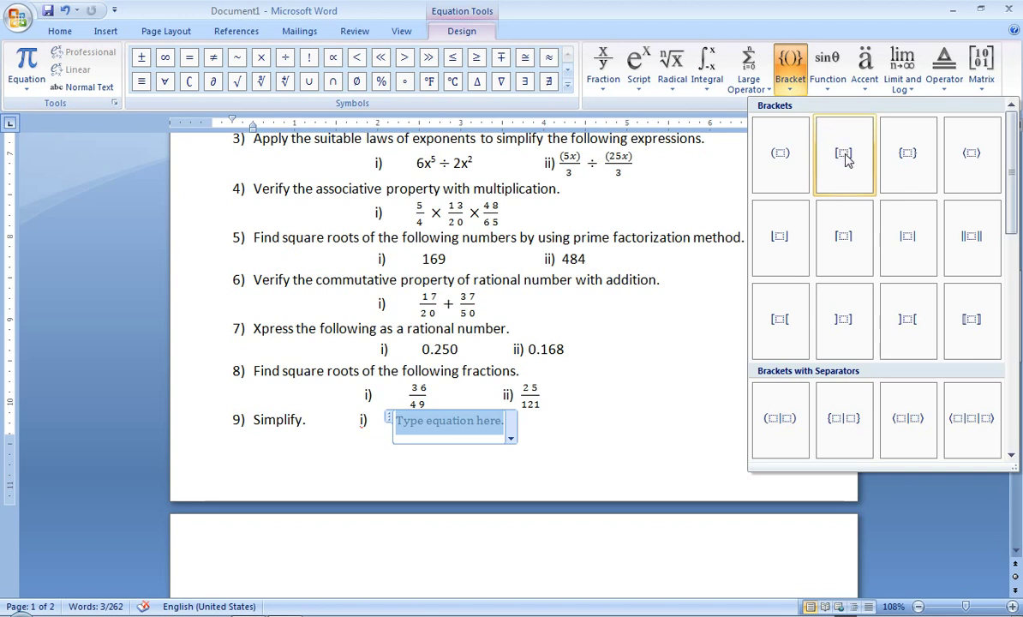
pyautogui.click(844, 154)
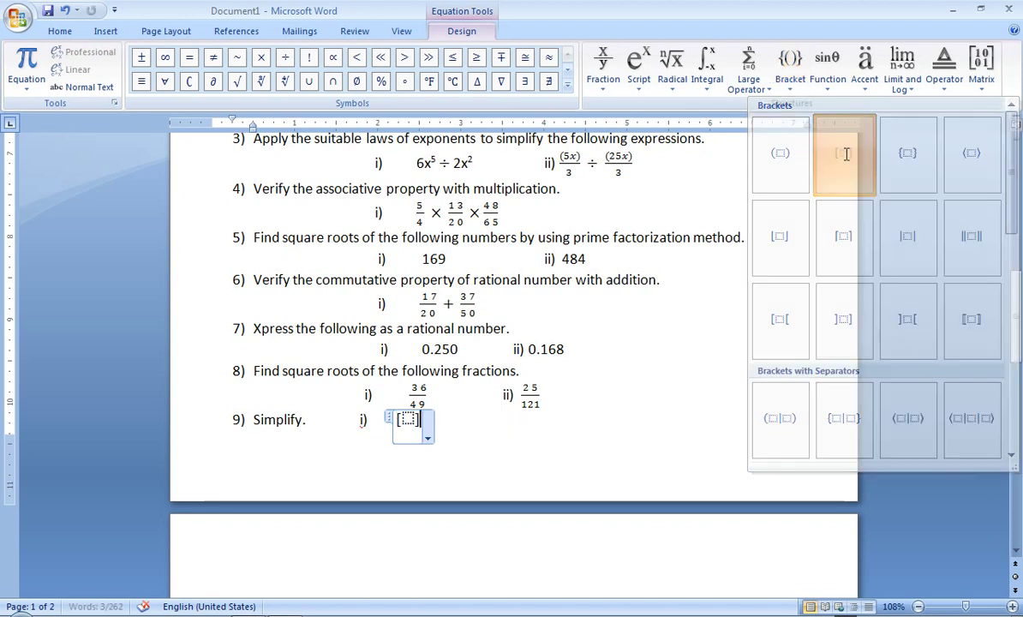
pyautogui.click(407, 419)
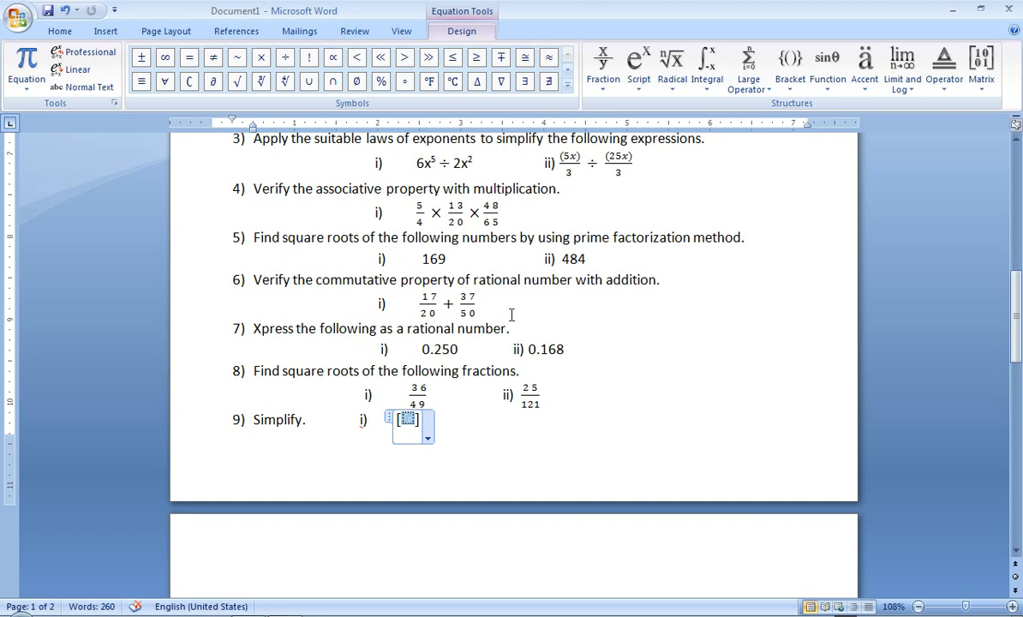
# Step: Nest round parentheses inside the square brackets, enter 2.5 −, and bring up the Accents gallery
pyautogui.click(792, 86)
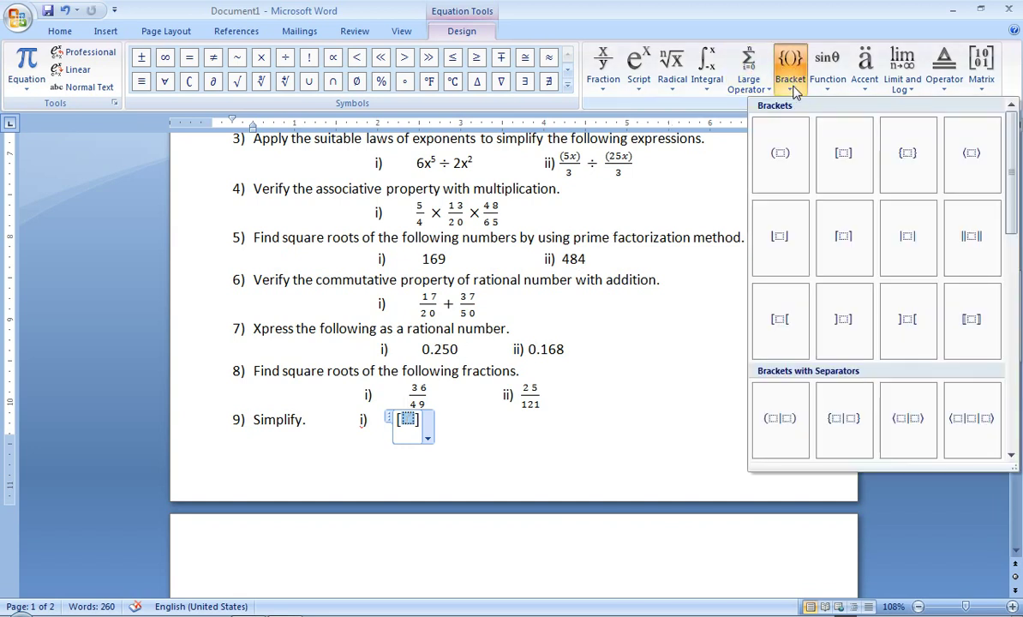
pyautogui.click(791, 160)
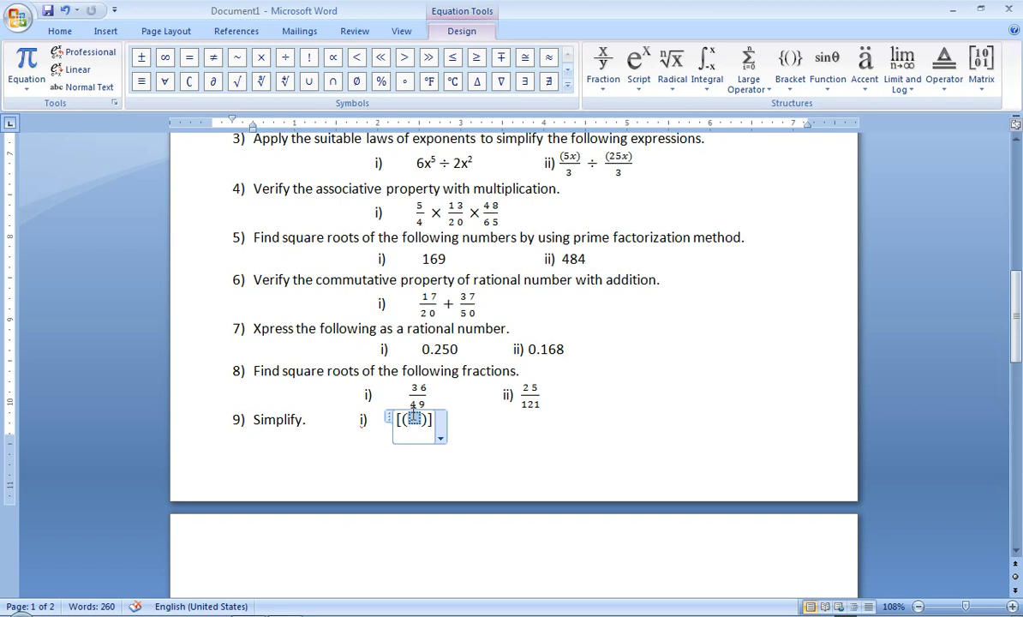
pyautogui.write('2.5')
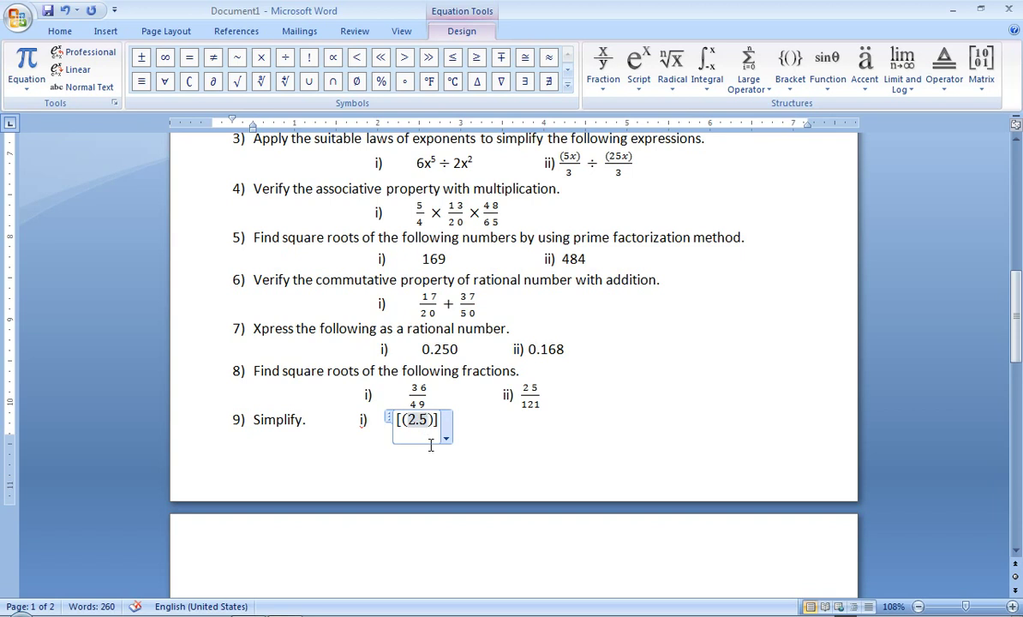
pyautogui.write('-')
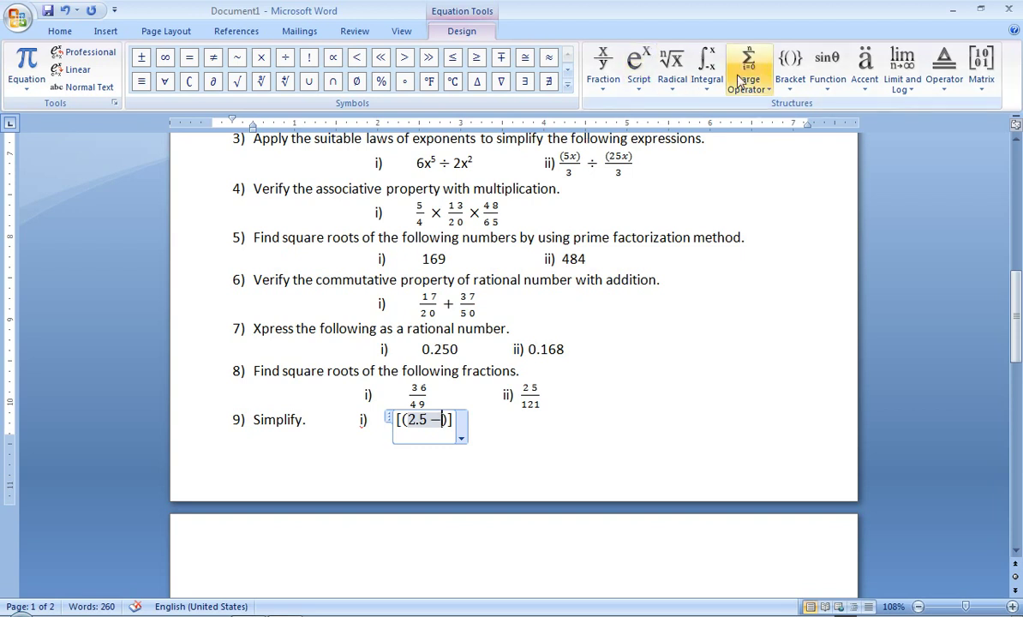
pyautogui.click(864, 90)
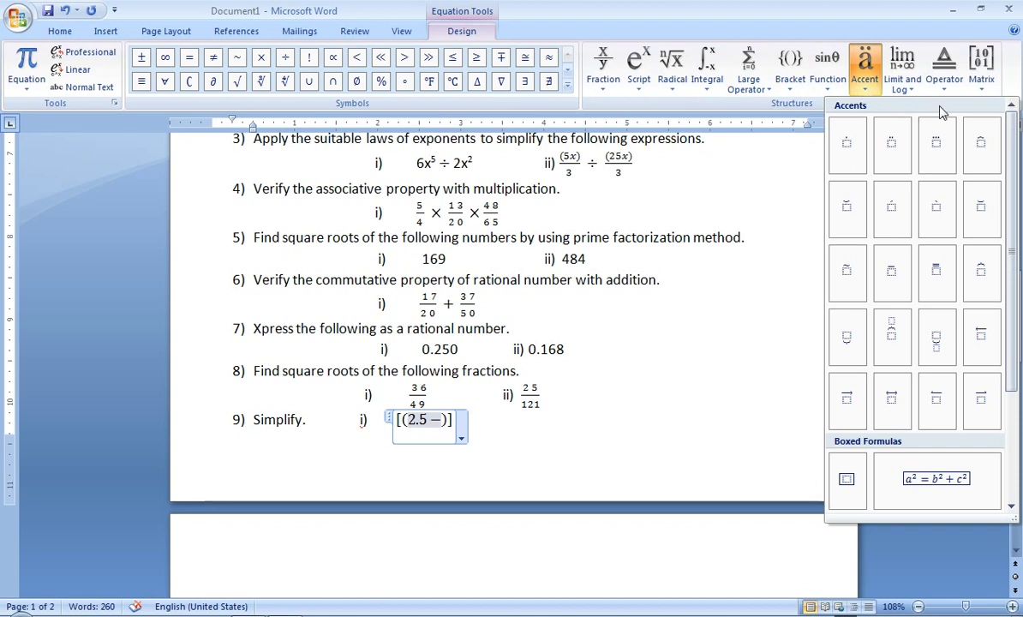
# Step: Add an overbarred term containing 8.5 + 9.0 after 2.5 − in question 9
pyautogui.click(904, 79)
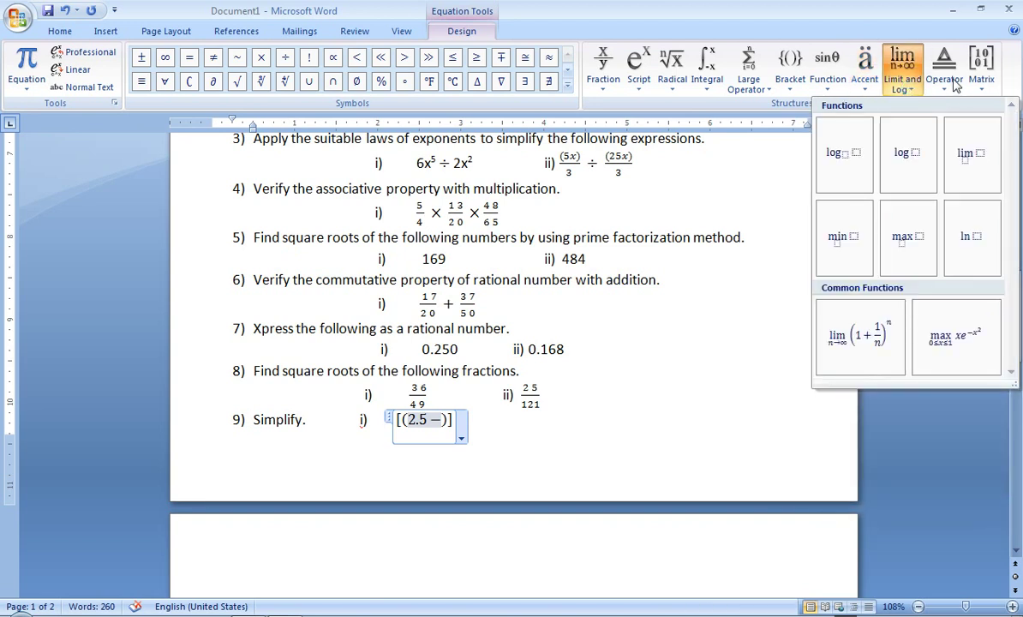
pyautogui.click(947, 89)
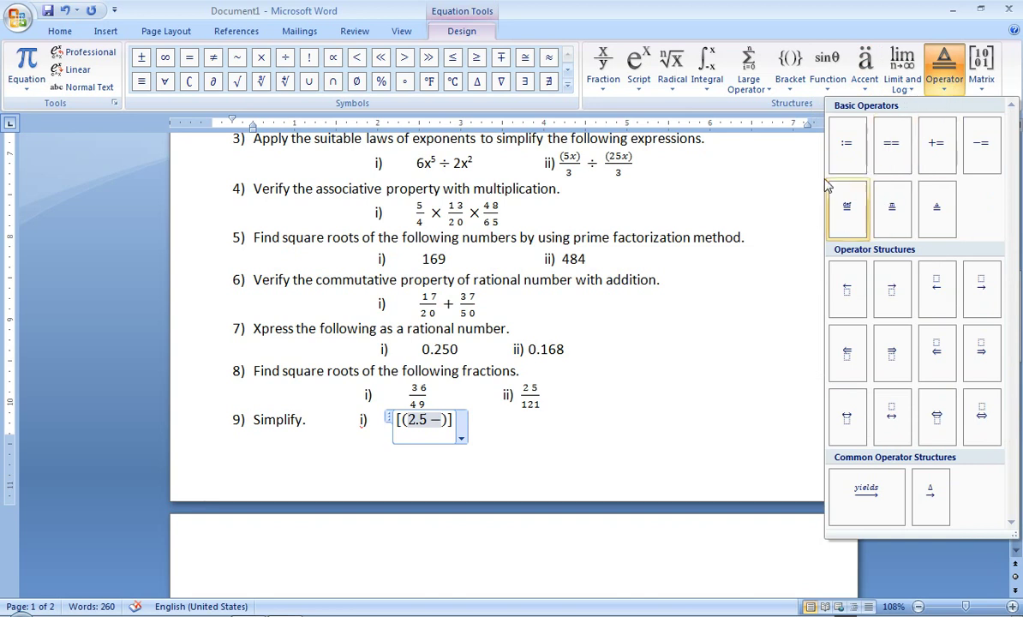
pyautogui.click(720, 286)
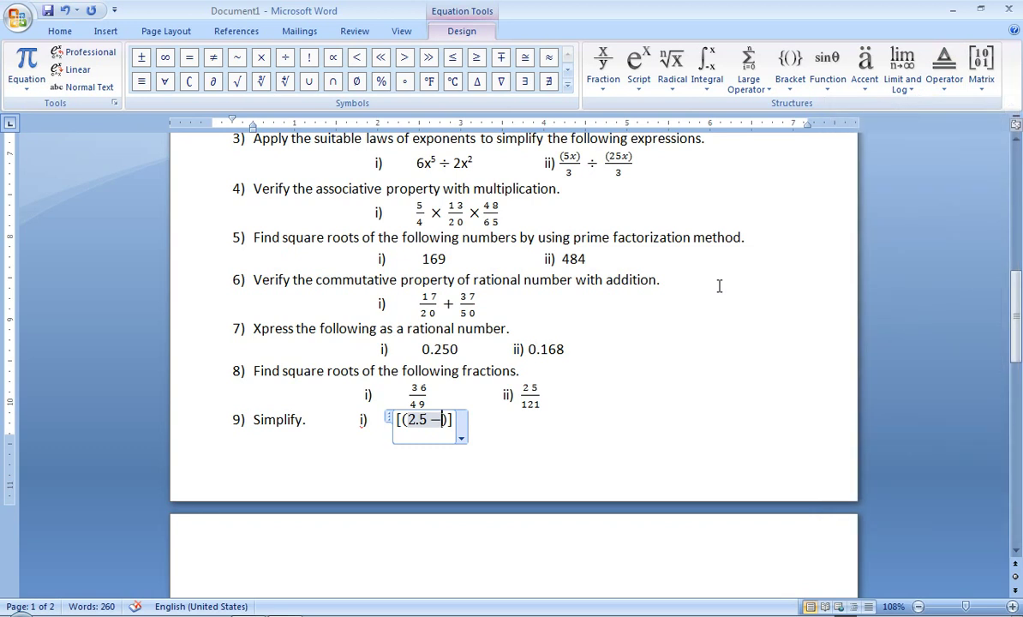
pyautogui.click(452, 421)
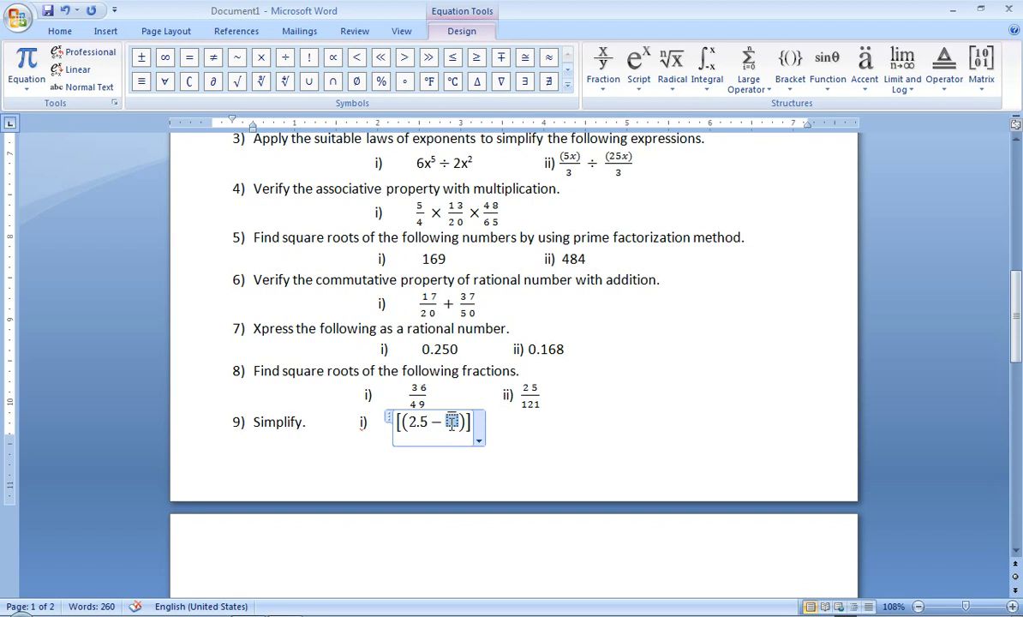
pyautogui.write('8.5')
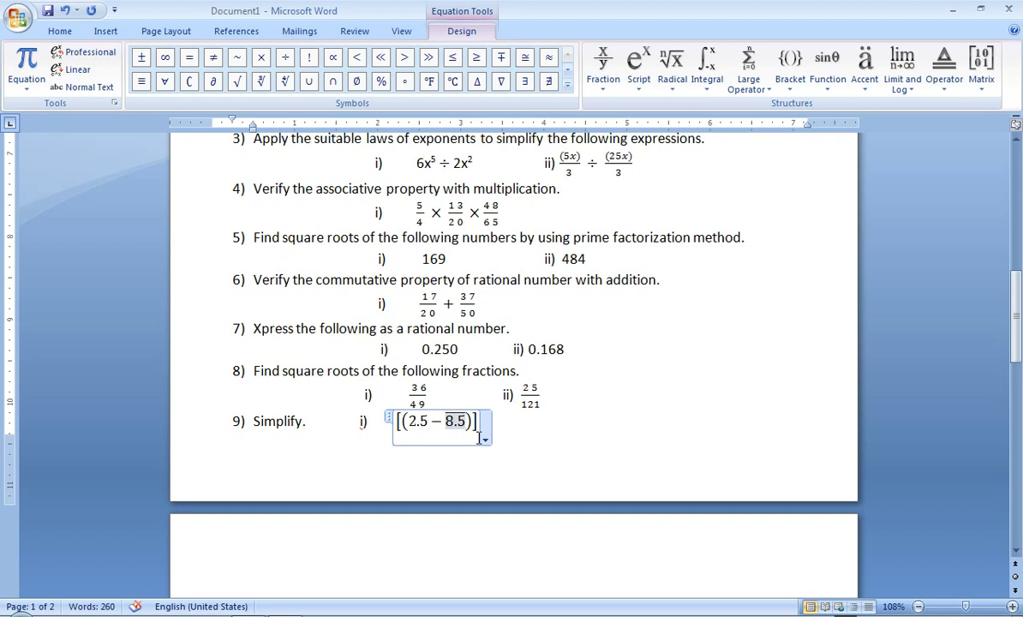
pyautogui.write('+ ')
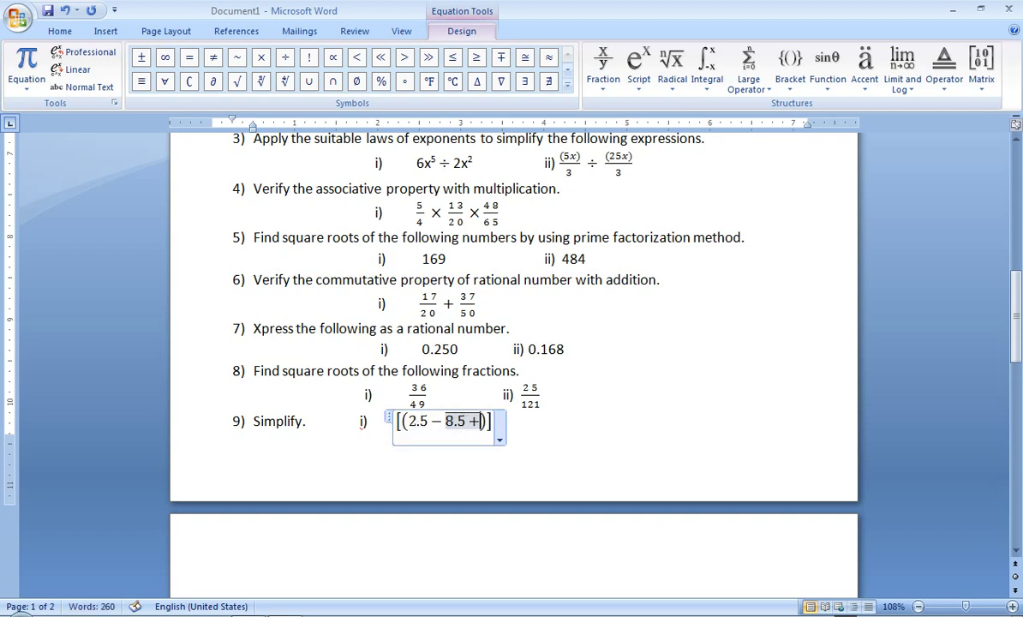
pyautogui.write('9.')
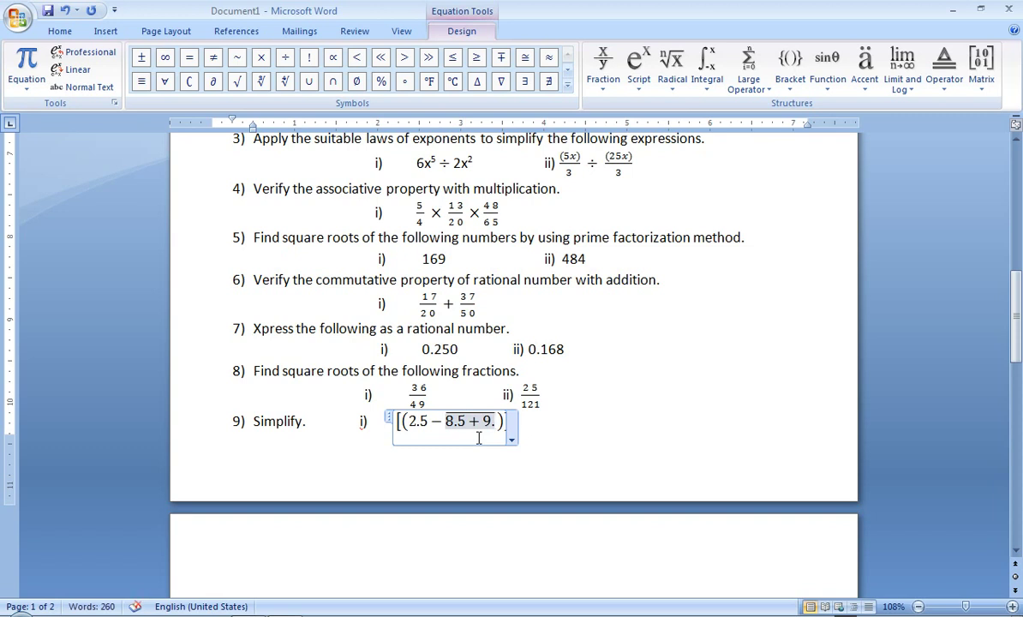
pyautogui.write('0')
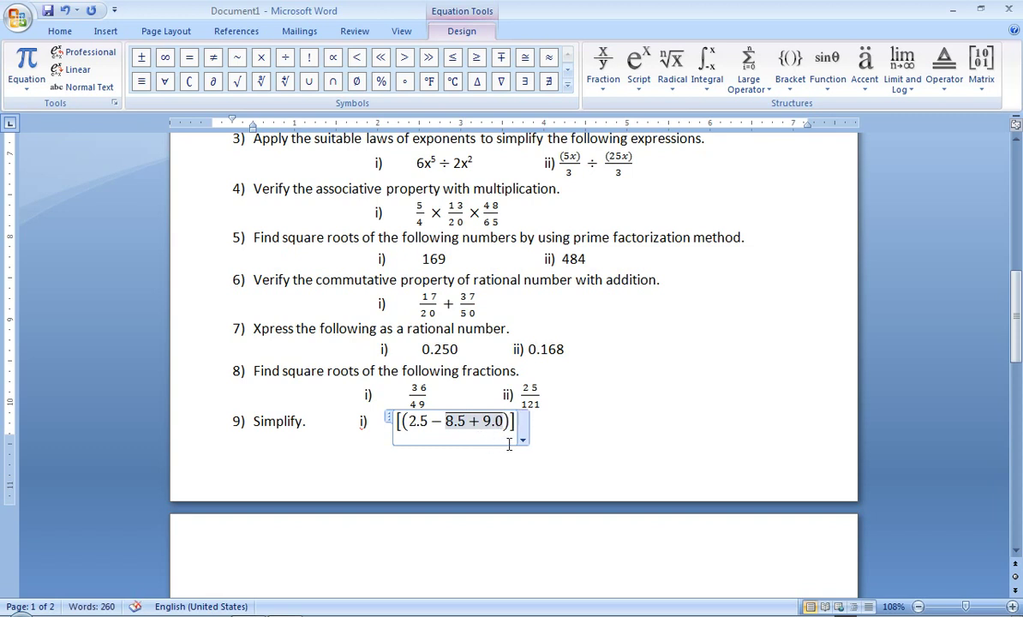
# Step: Close the parenthesis after the barred term and add a minus sign
pyautogui.click(509, 421)
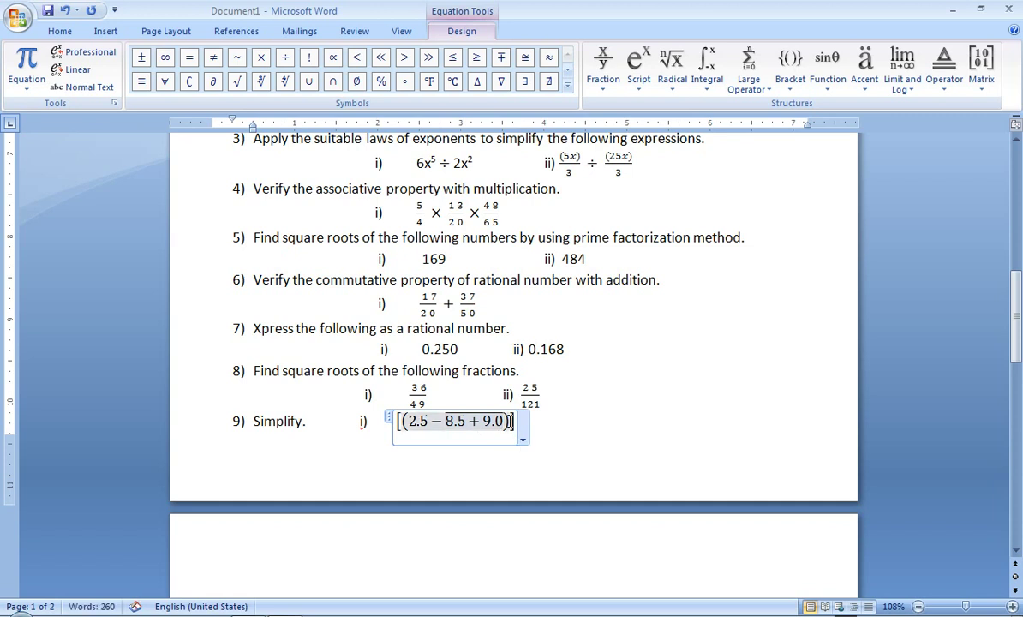
pyautogui.write('-')
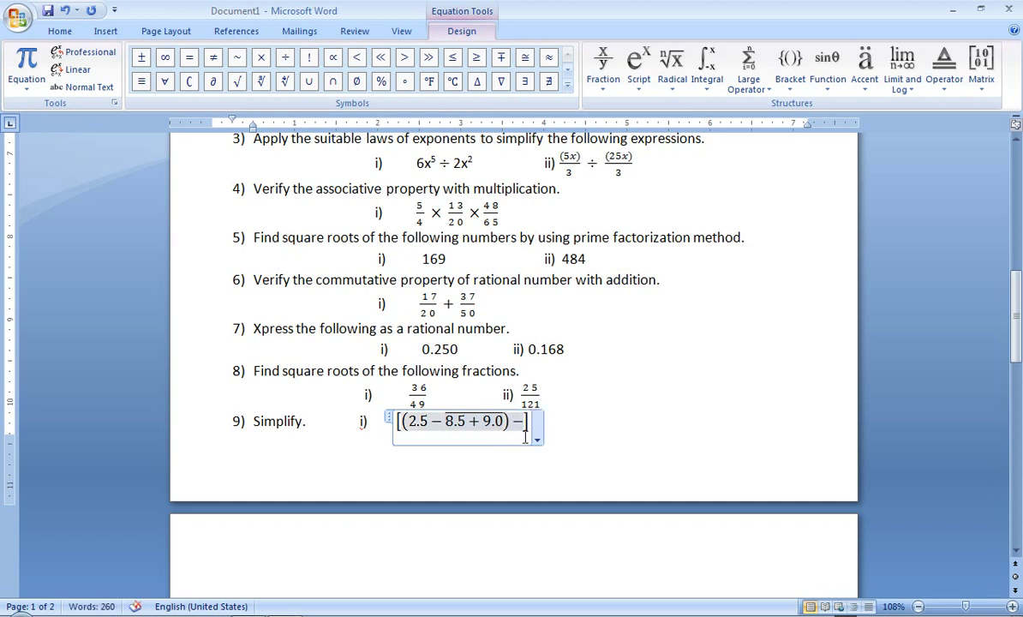
pyautogui.click(505, 421)
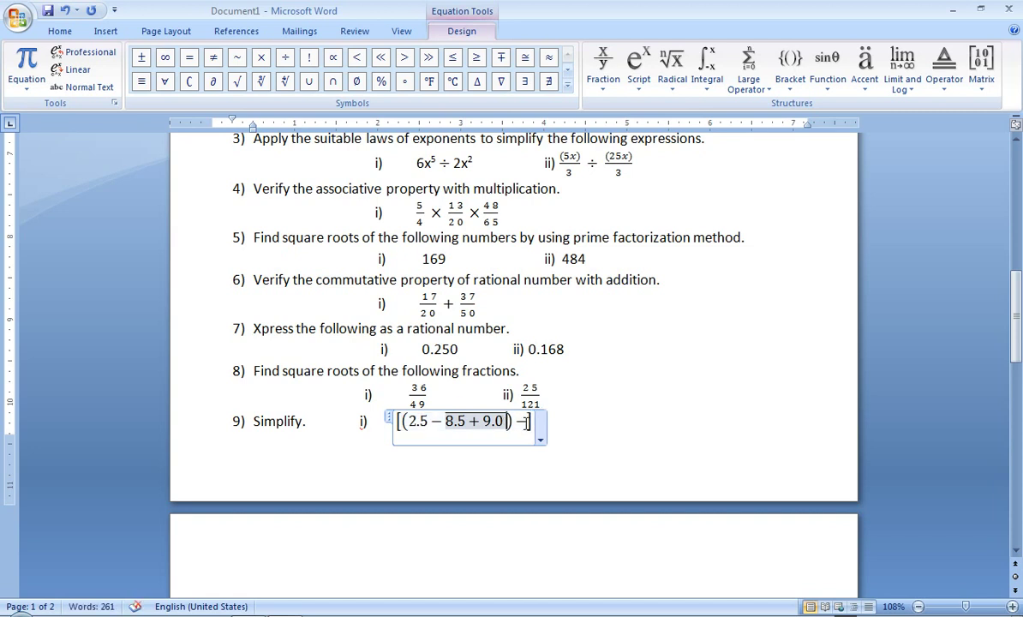
pyautogui.press('BackSpace')
pyautogui.click(529, 421)
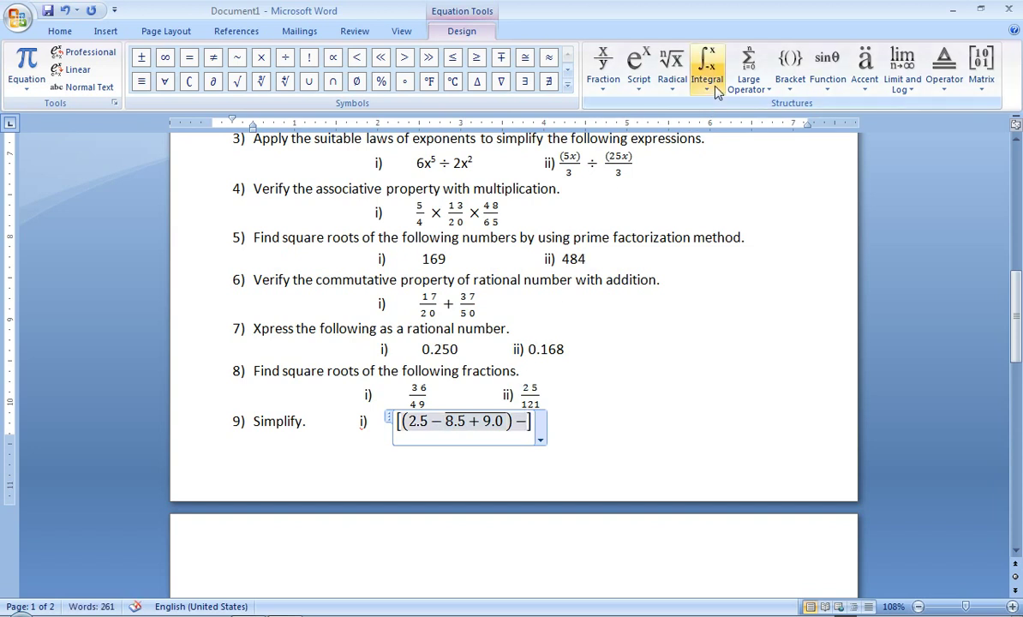
# Step: Add parentheses holding 3.5 + followed by an overbarred 2.6 − 1.9
pyautogui.click(790, 68)
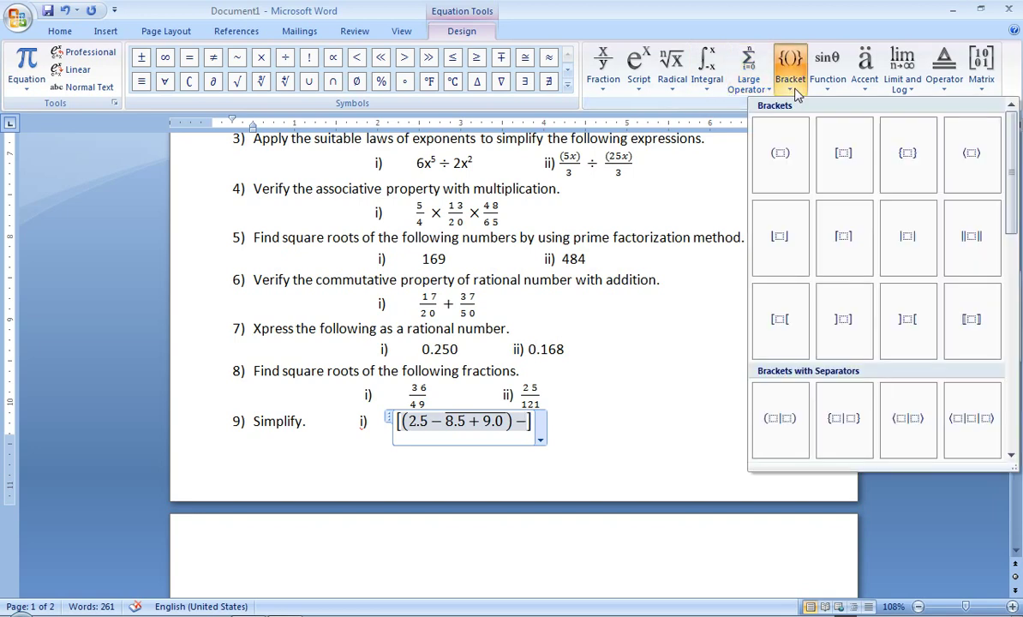
pyautogui.click(780, 154)
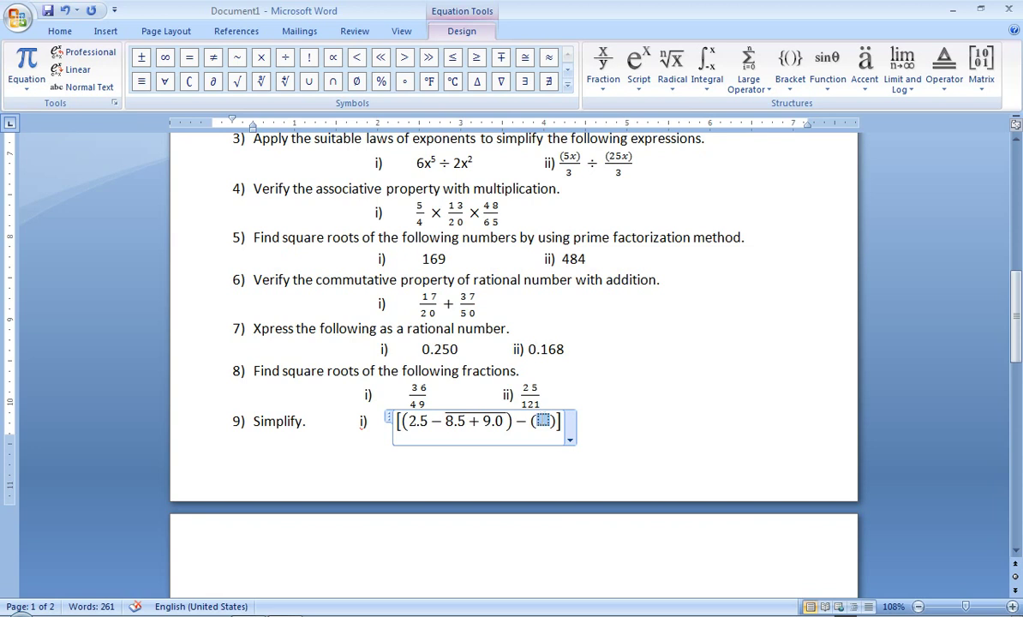
pyautogui.write('3.5 ')
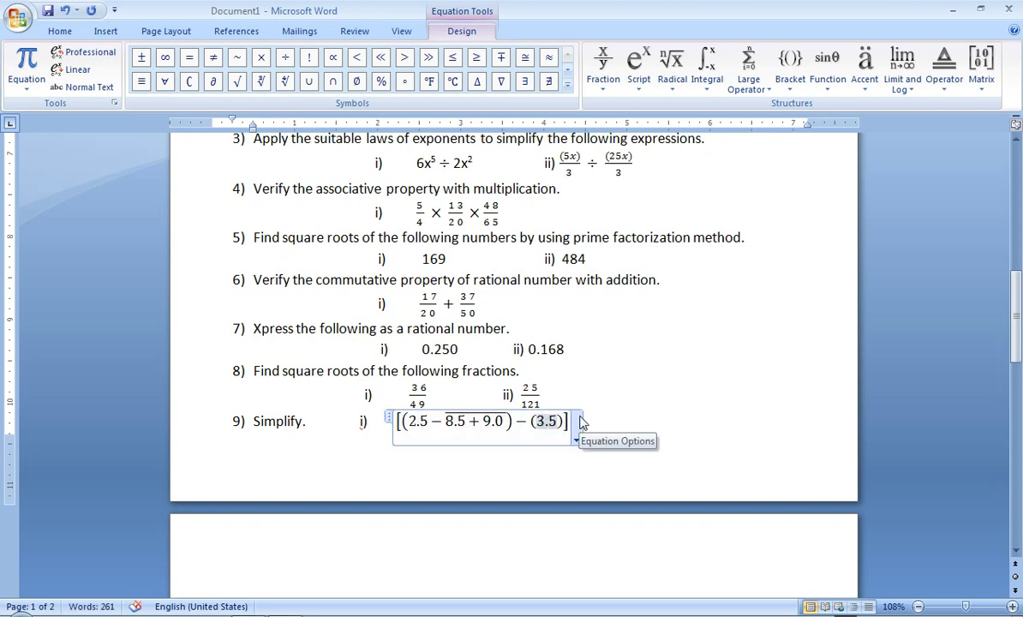
pyautogui.write('+ 2')
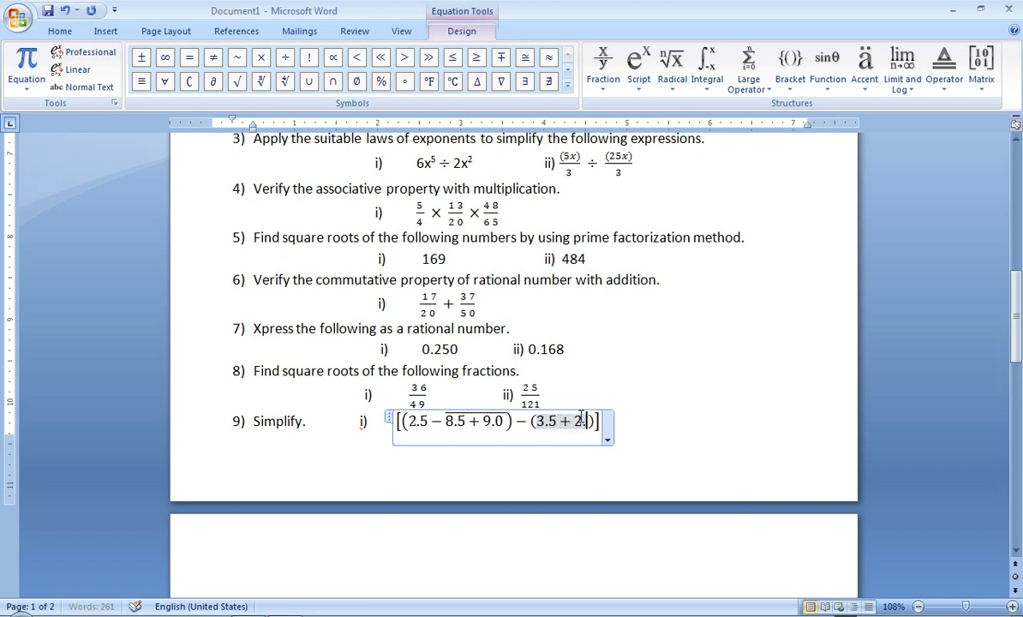
pyautogui.write('.6')
pyautogui.press('BackSpace')
pyautogui.press('BackSpace')
pyautogui.press('BackSpace')
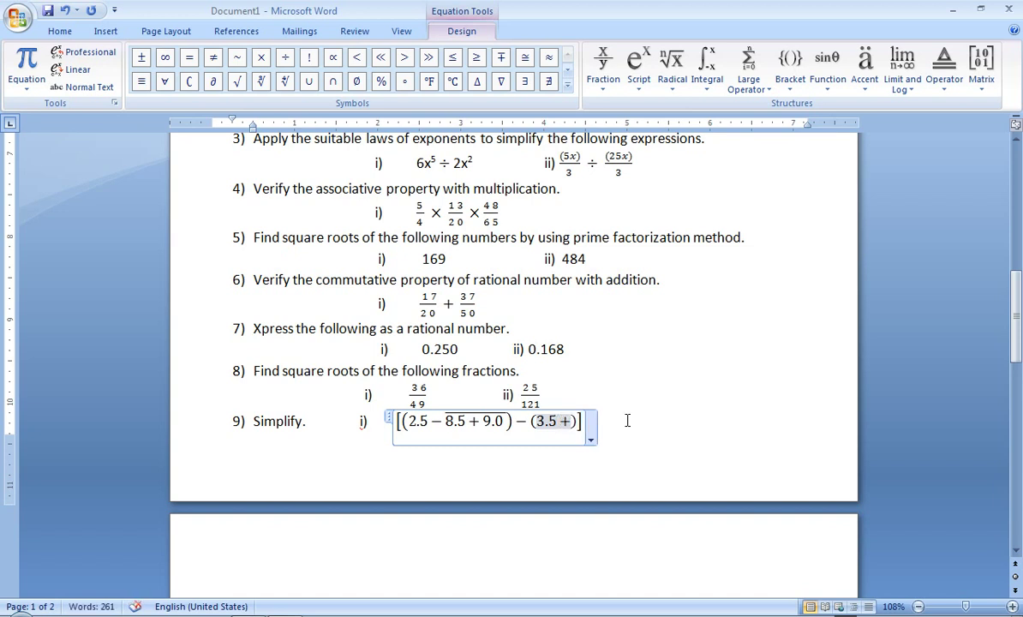
pyautogui.click(865, 84)
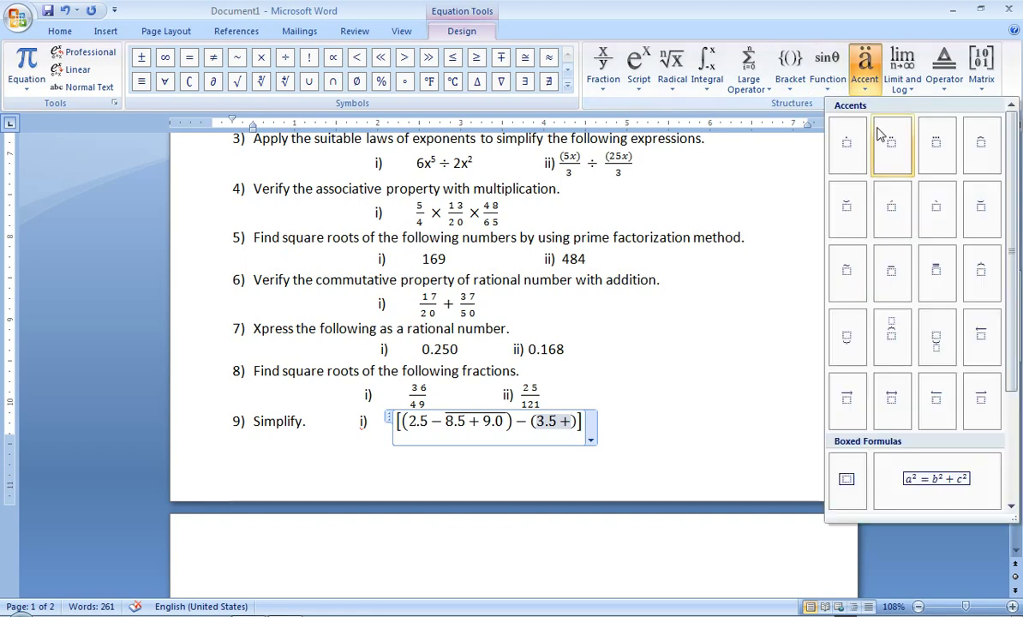
pyautogui.click(891, 271)
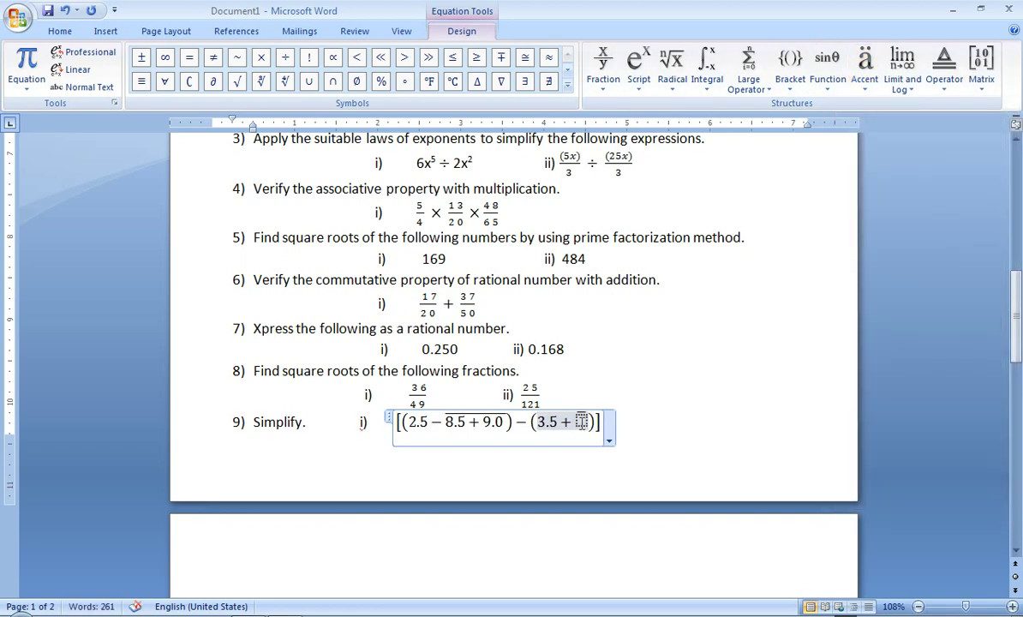
pyautogui.click(583, 423)
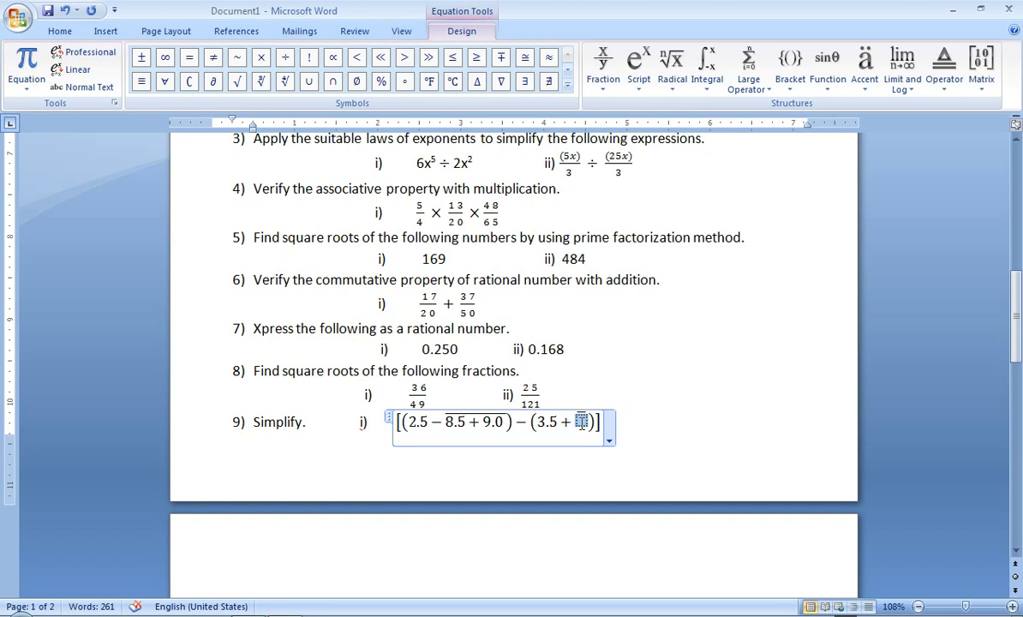
pyautogui.write('2.6')
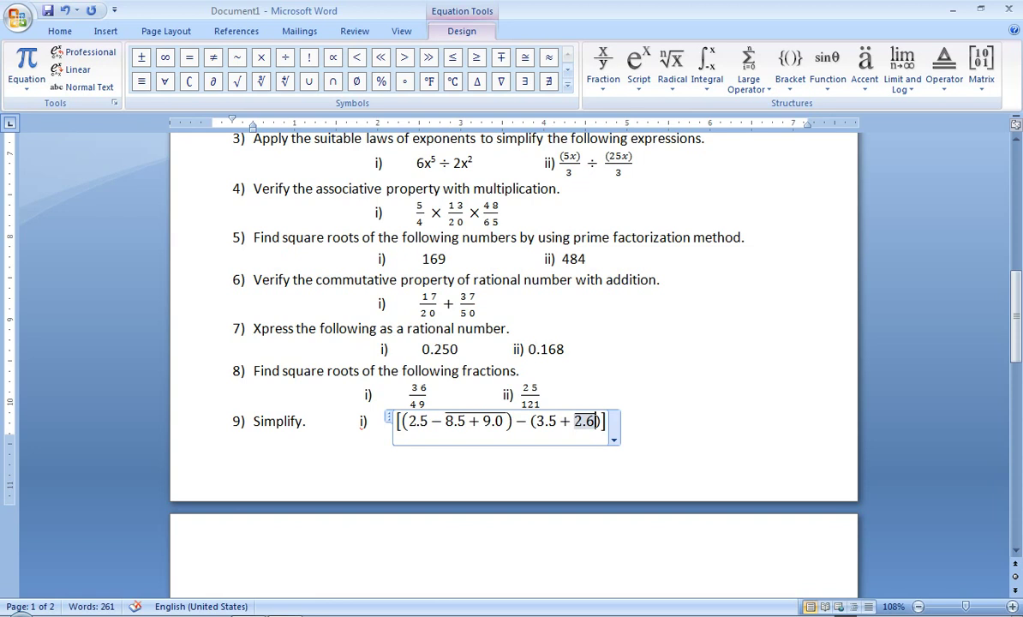
pyautogui.write('-2.1')
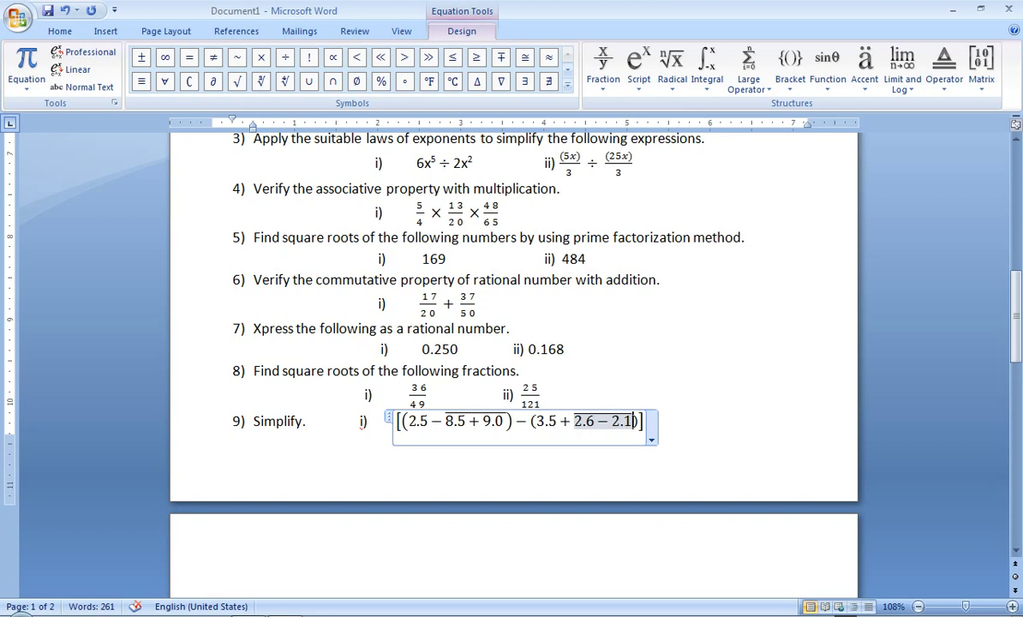
pyautogui.press('BackSpace')
pyautogui.press('BackSpace')
pyautogui.press('BackSpace')
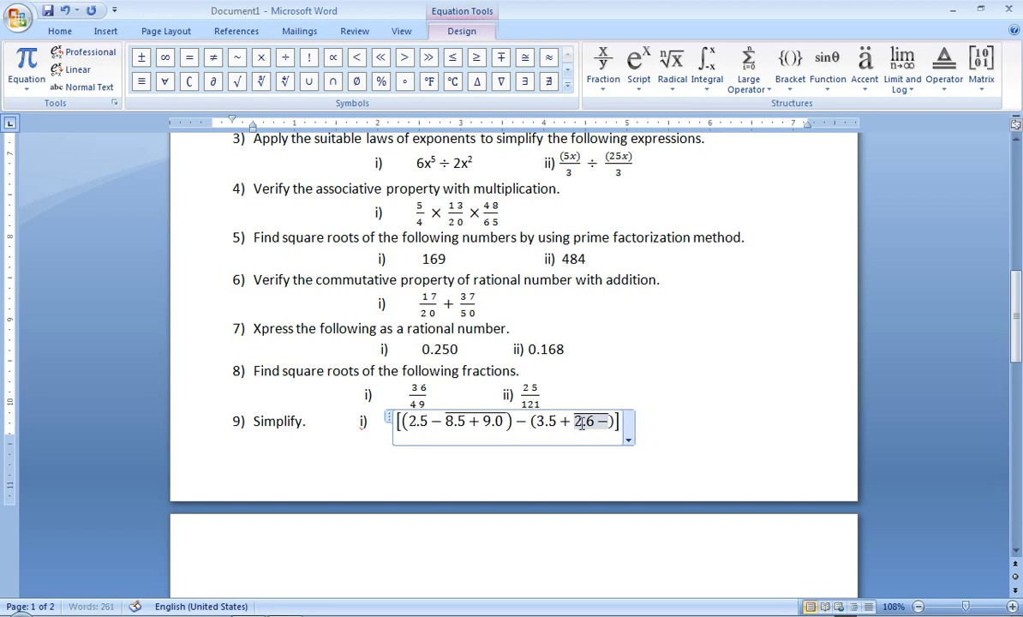
pyautogui.write('1.9')
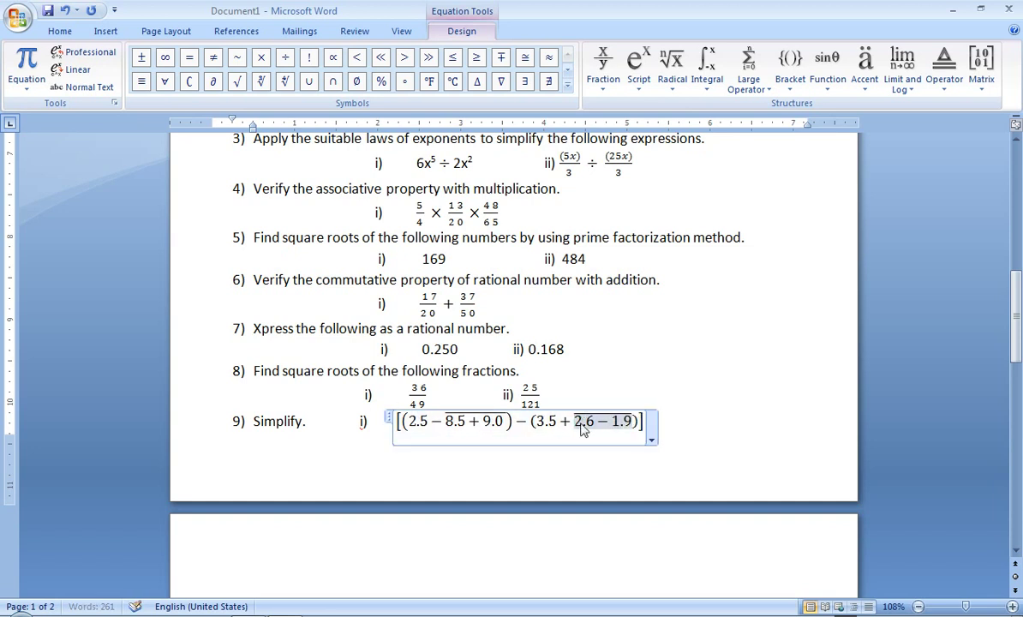
# Step: Append × 45 ÷ 9 after the bracket and leave the equation
pyautogui.press('Right')
pyautogui.press('Right')
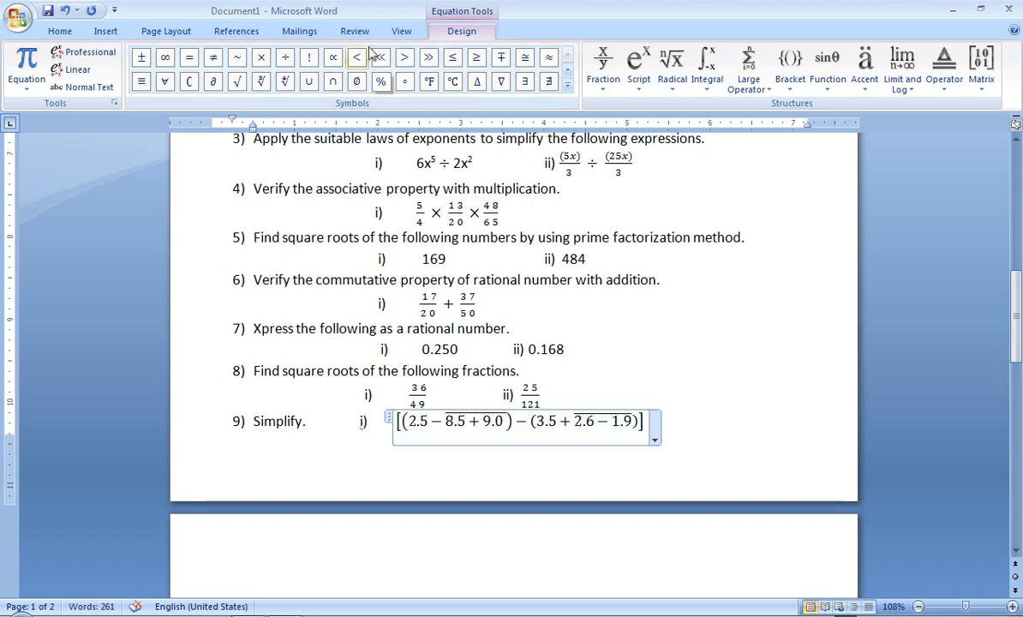
pyautogui.click(262, 58)
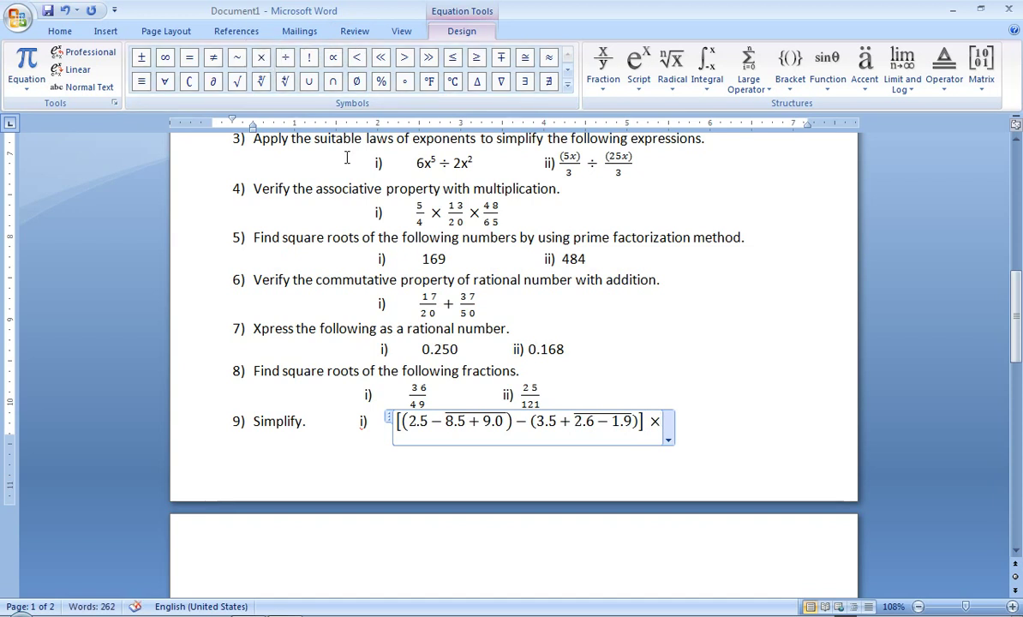
pyautogui.write('45')
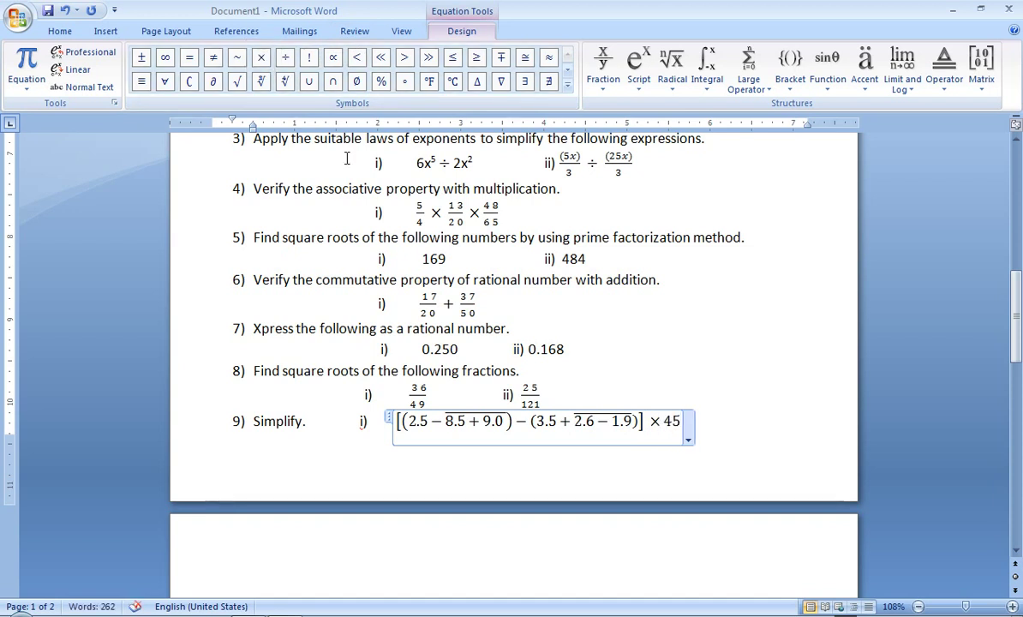
pyautogui.click(285, 57)
pyautogui.write('9')
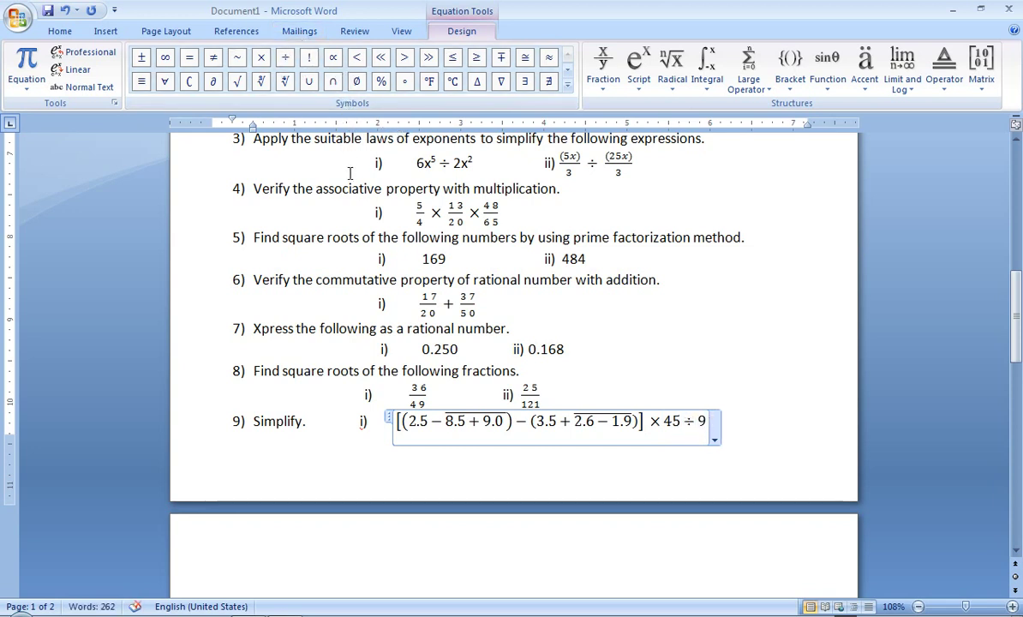
pyautogui.press('Down')
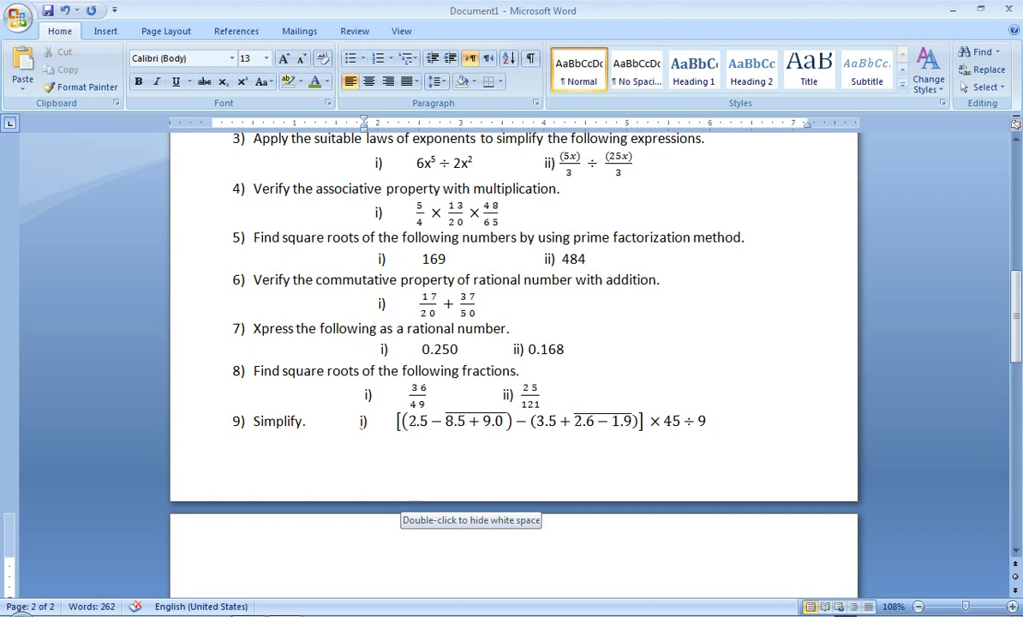
# Step: Type test brackets '( { ]' on page 2 and enlarge them twice with Ctrl+]
pyautogui.write('9')
pyautogui.press('BackSpace')
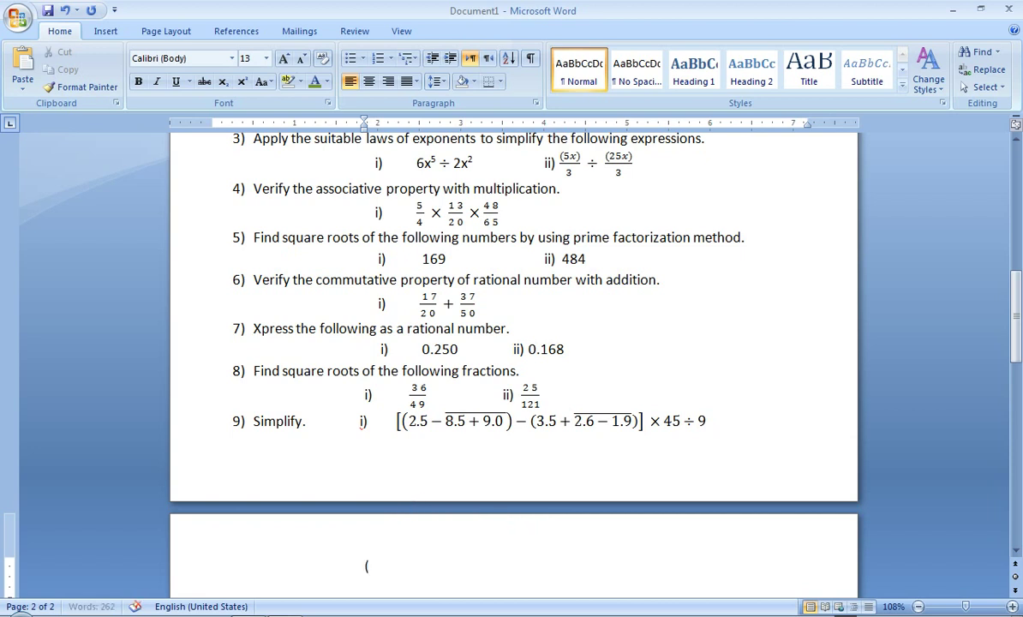
pyautogui.write('(')
pyautogui.write(' {')
pyautogui.write(' }')
pyautogui.press('BackSpace')
pyautogui.write(']')
pyautogui.moveTo(402, 572); pyautogui.dragTo(327, 579)
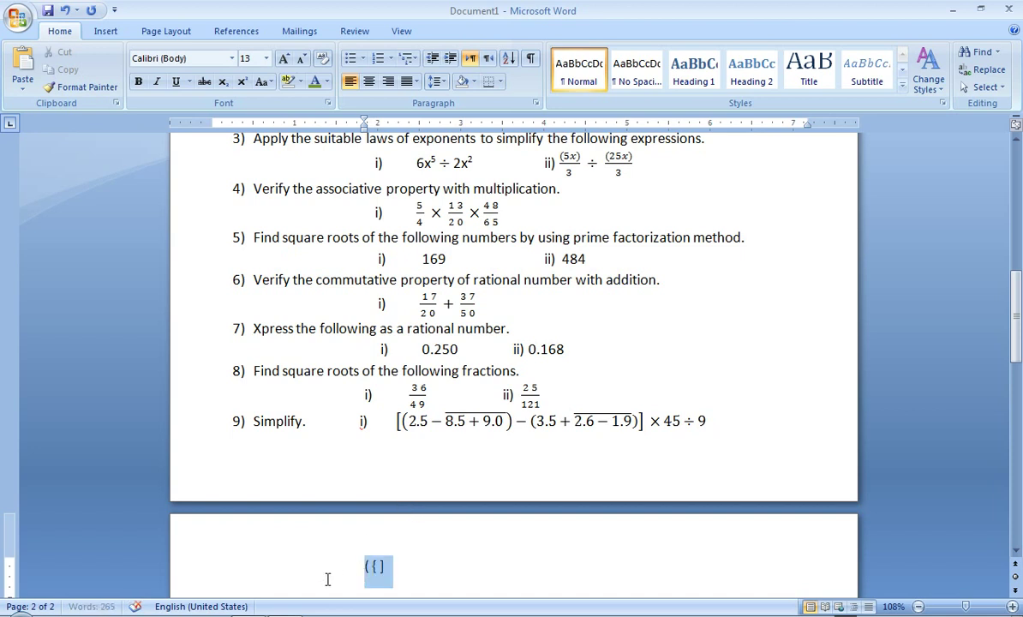
pyautogui.hotkey('ctrl', ']')
pyautogui.hotkey('ctrl', ']')
pyautogui.hotkey('ctrl', ']')
pyautogui.hotkey('ctrl', ']')
pyautogui.hotkey('ctrl', ']')
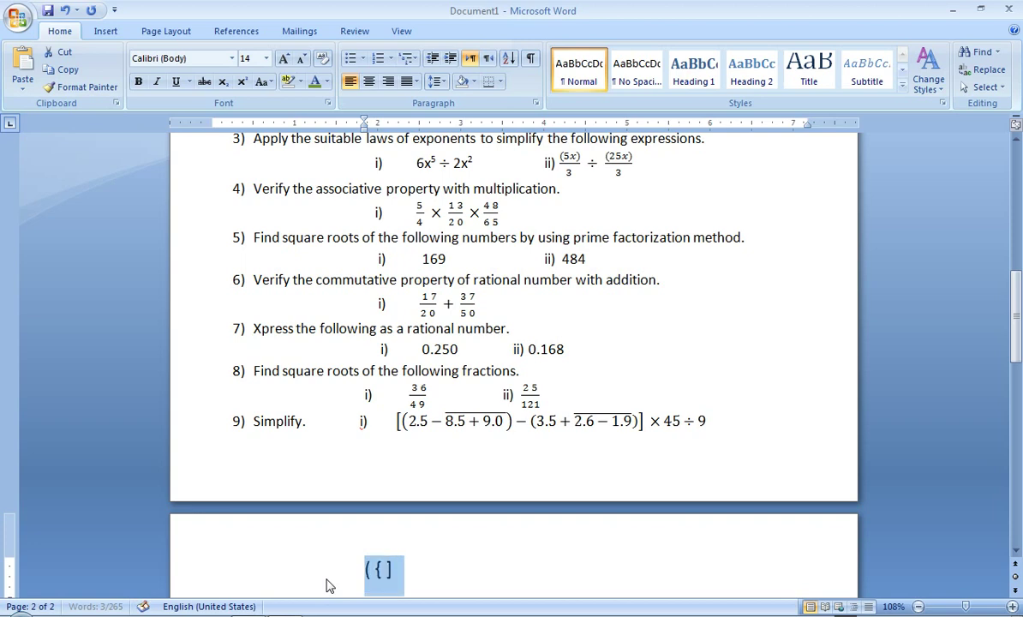
pyautogui.hotkey('ctrl', ']')
pyautogui.hotkey('ctrl', ']')
pyautogui.hotkey('ctrl', ']')
pyautogui.hotkey('ctrl', ']')
pyautogui.hotkey('ctrl', ']')
pyautogui.hotkey('ctrl', ']')
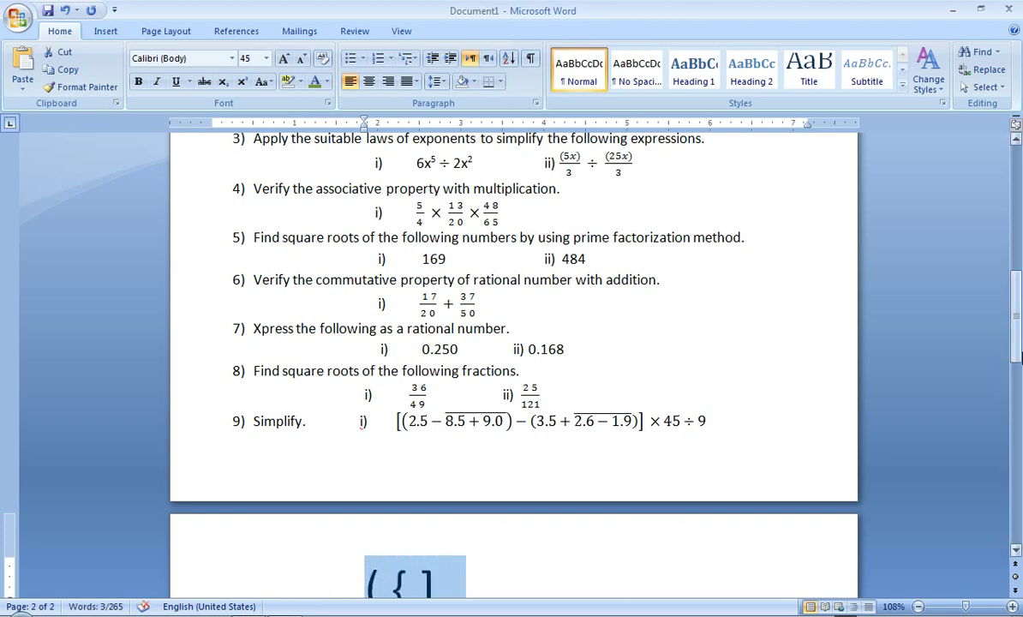
pyautogui.moveTo(1017, 373); pyautogui.dragTo(1017, 433)
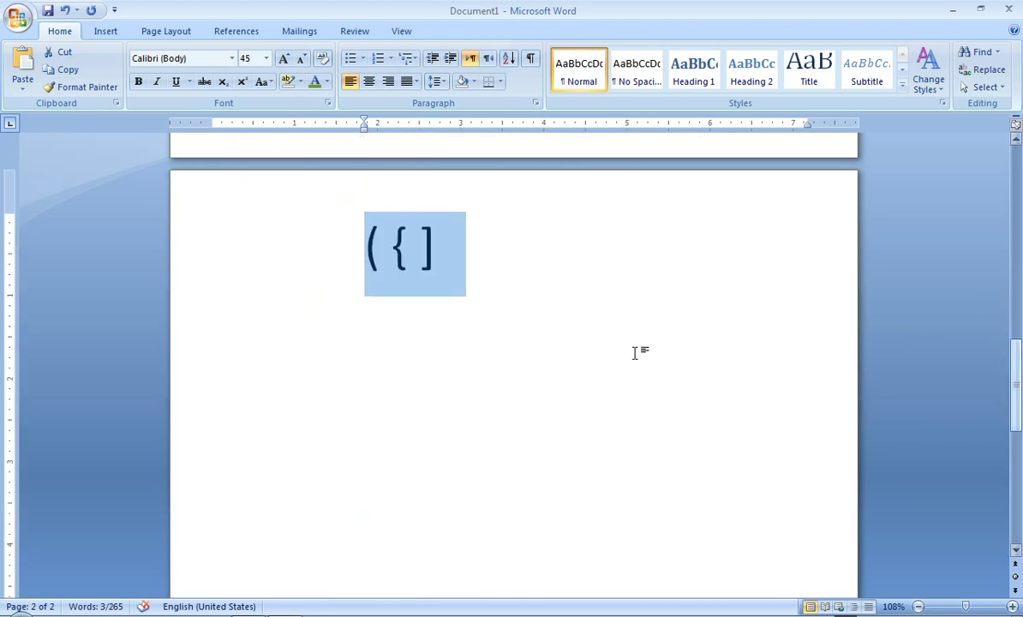
# Step: Delete the bracket line and the empty second page
pyautogui.click(369, 268)
pyautogui.click(382, 268)
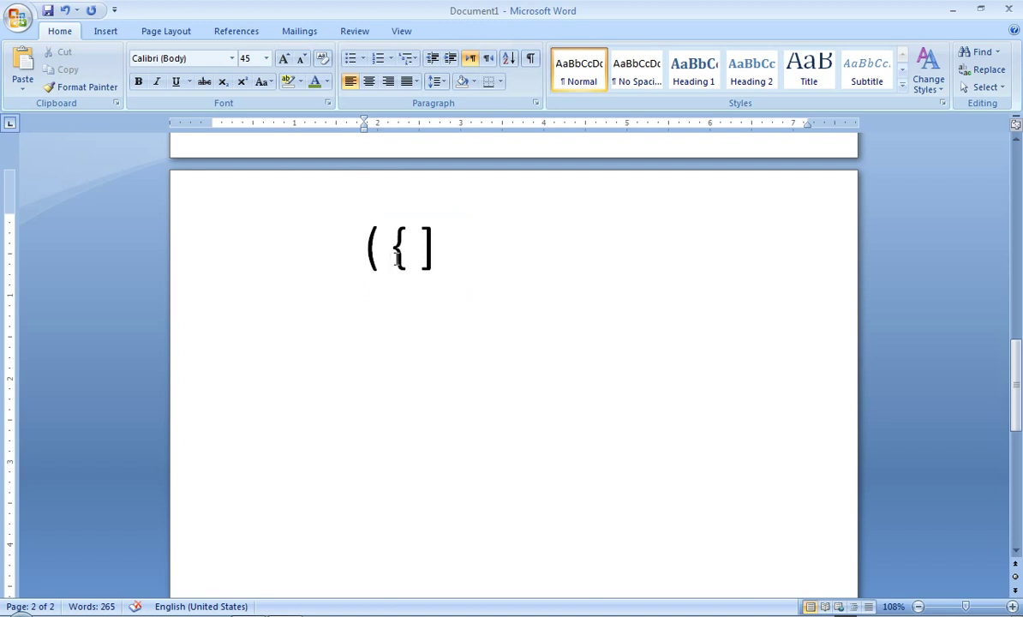
pyautogui.click(401, 257)
pyautogui.click(431, 257)
pyautogui.moveTo(431, 257); pyautogui.dragTo(343, 249)
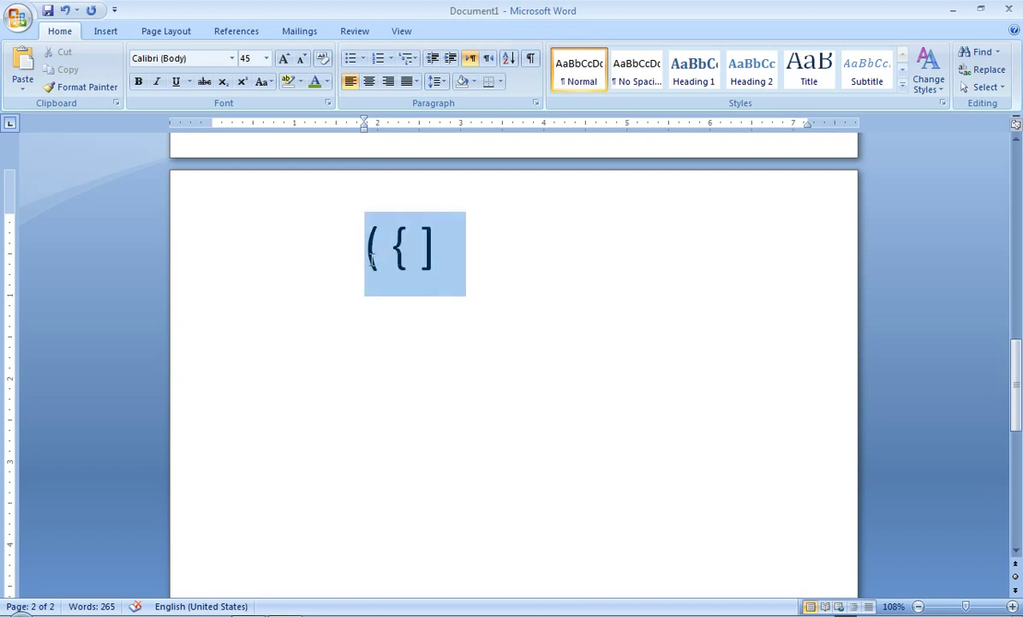
pyautogui.press('BackSpace')
pyautogui.press('BackSpace')
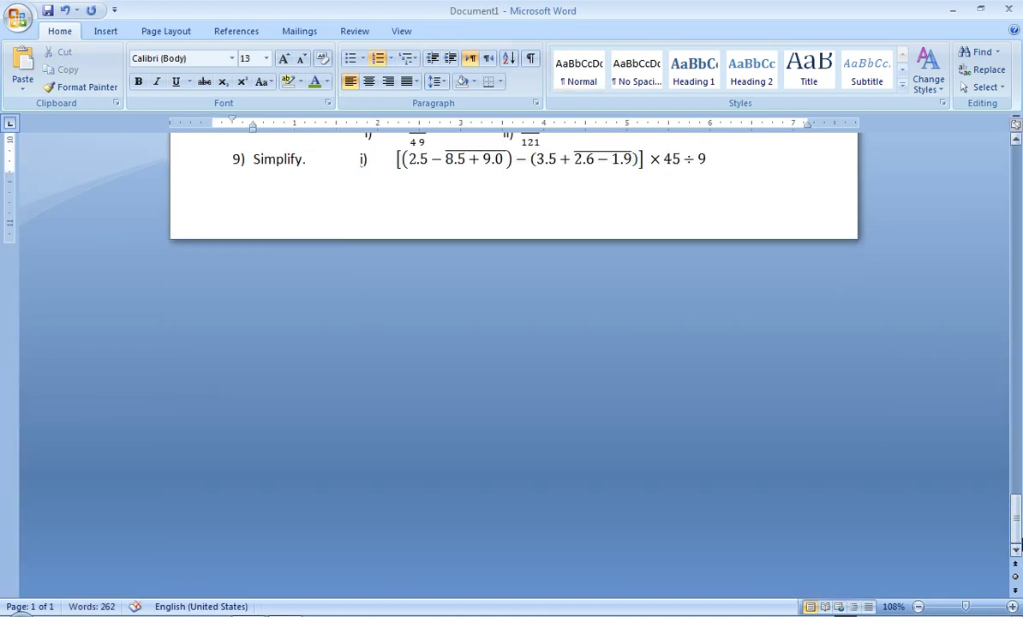
# Step: Resize Q3's items 1 to 9 to 12-point text
pyautogui.scroll(2, 1018, 506)
pyautogui.moveTo(1018, 505)
pyautogui.mouseDown()
pyautogui.moveTo(1017, 174)
pyautogui.moveTo(998, 423)
pyautogui.mouseUp()
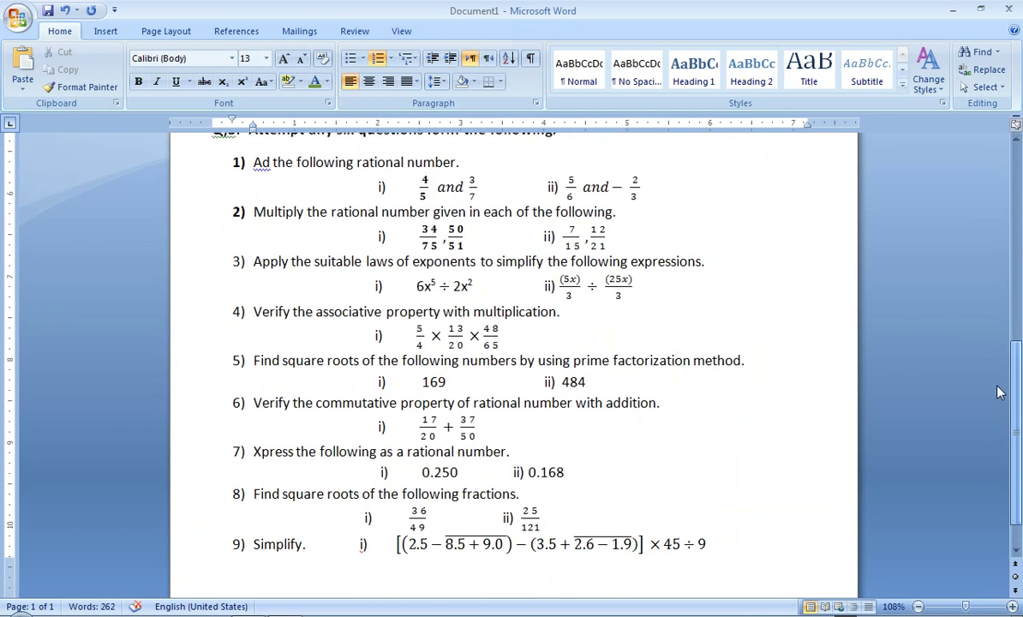
pyautogui.moveTo(719, 512)
pyautogui.mouseDown()
pyautogui.moveTo(352, 269)
pyautogui.moveTo(239, 123)
pyautogui.moveTo(244, 223)
pyautogui.mouseUp()
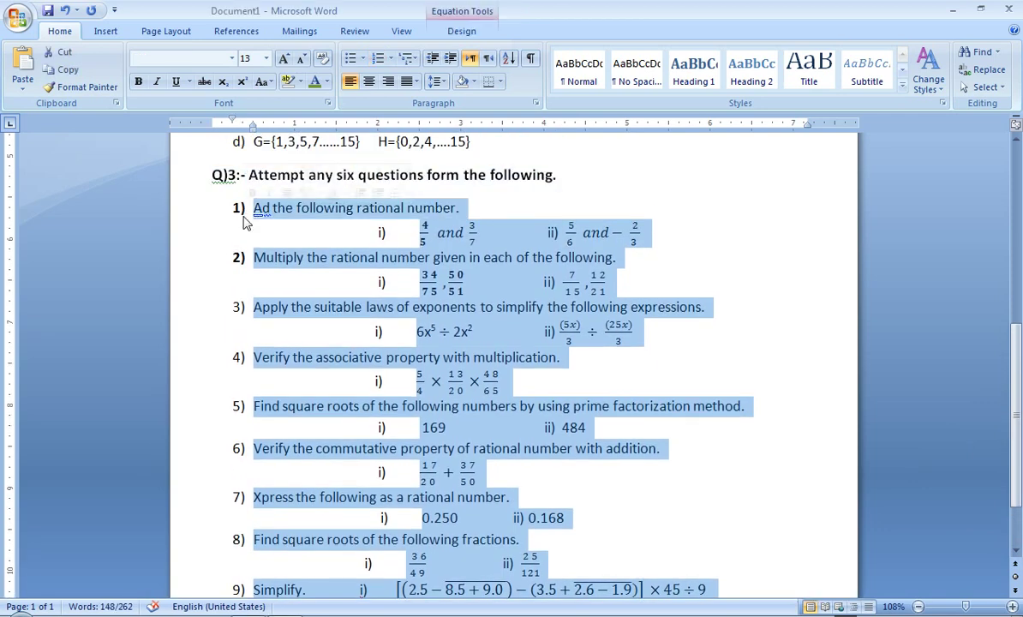
pyautogui.hotkey('ctrl', '[')
pyautogui.hotkey('ctrl', '[')
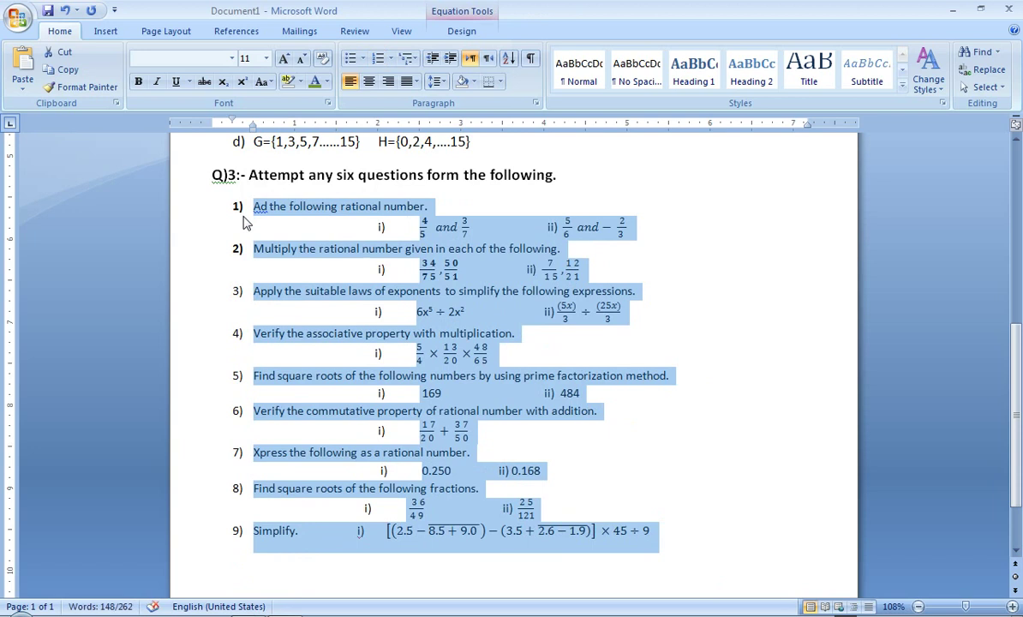
pyautogui.hotkey('ctrl', ']')
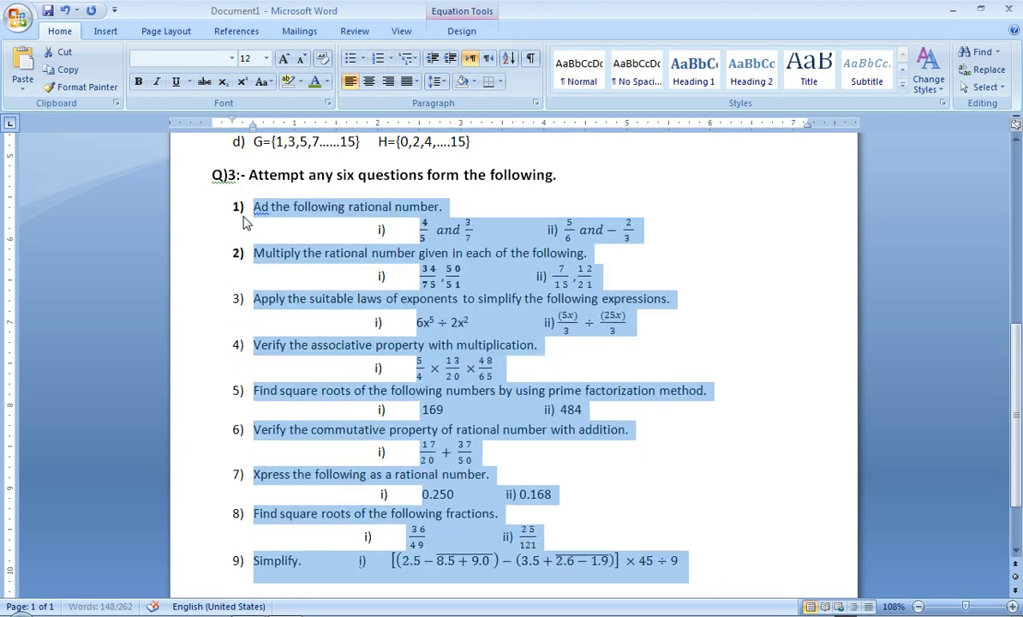
pyautogui.click(620, 263)
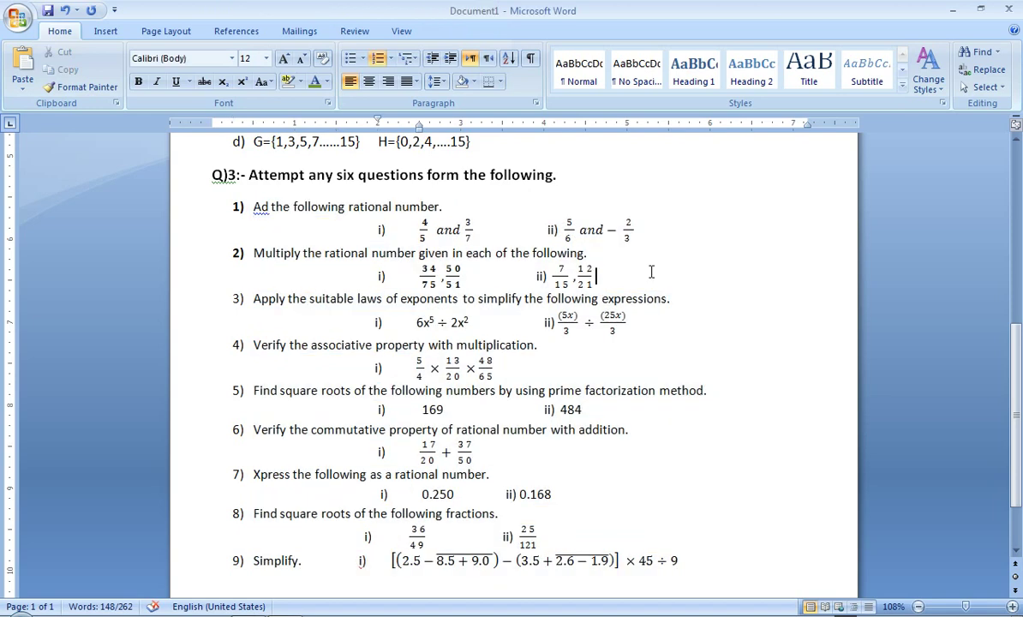
pyautogui.scroll(-1, 1015, 458)
pyautogui.moveTo(1018, 458)
pyautogui.mouseDown()
pyautogui.moveTo(1019, 263)
pyautogui.moveTo(1019, 276)
pyautogui.mouseUp()
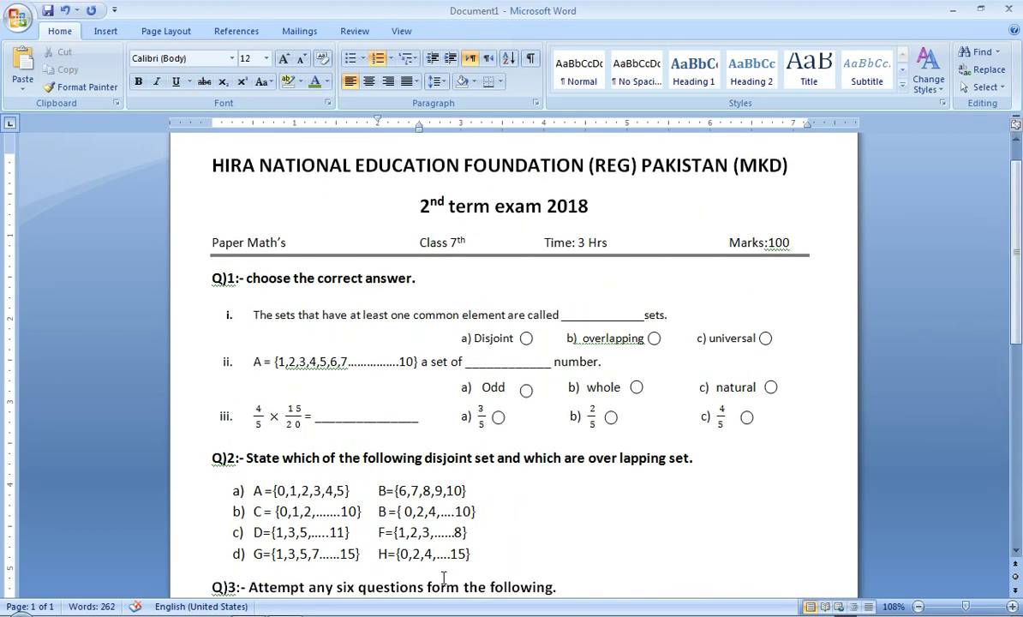
# Step: Set Q2's lines a)–d) to size 12 with 1.5 line spacing
pyautogui.moveTo(471, 554)
pyautogui.mouseDown()
pyautogui.moveTo(247, 521)
pyautogui.moveTo(240, 505)
pyautogui.mouseUp()
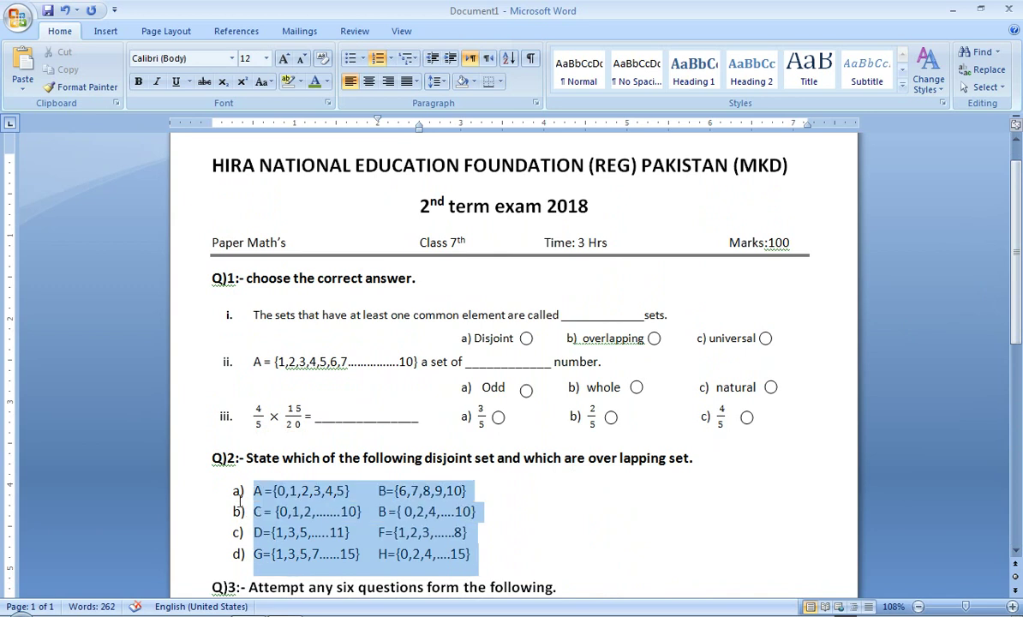
pyautogui.hotkey('ctrl', '[')
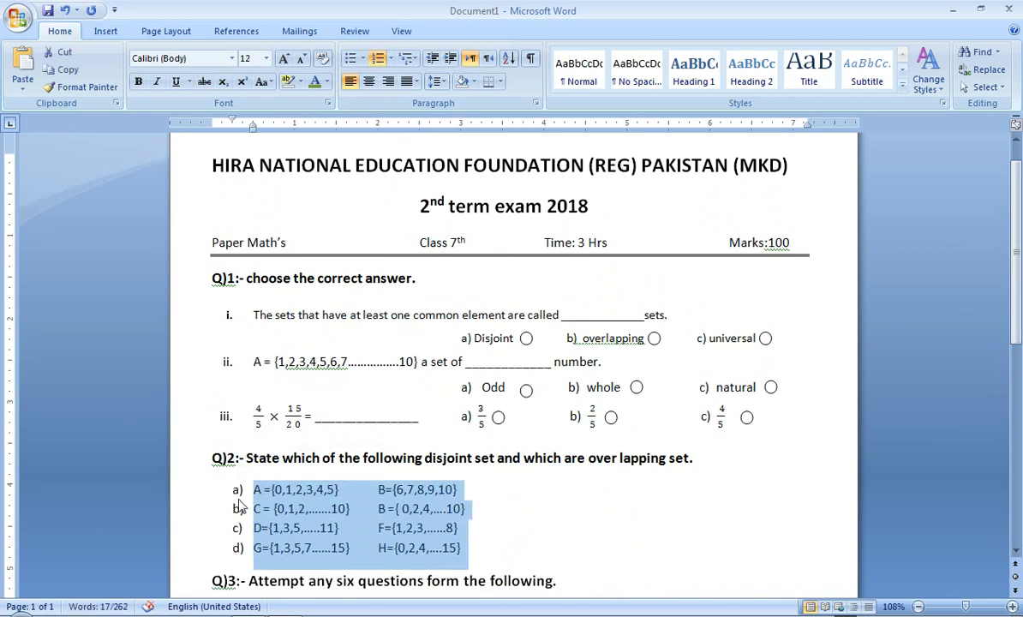
pyautogui.hotkey('ctrl', '5')
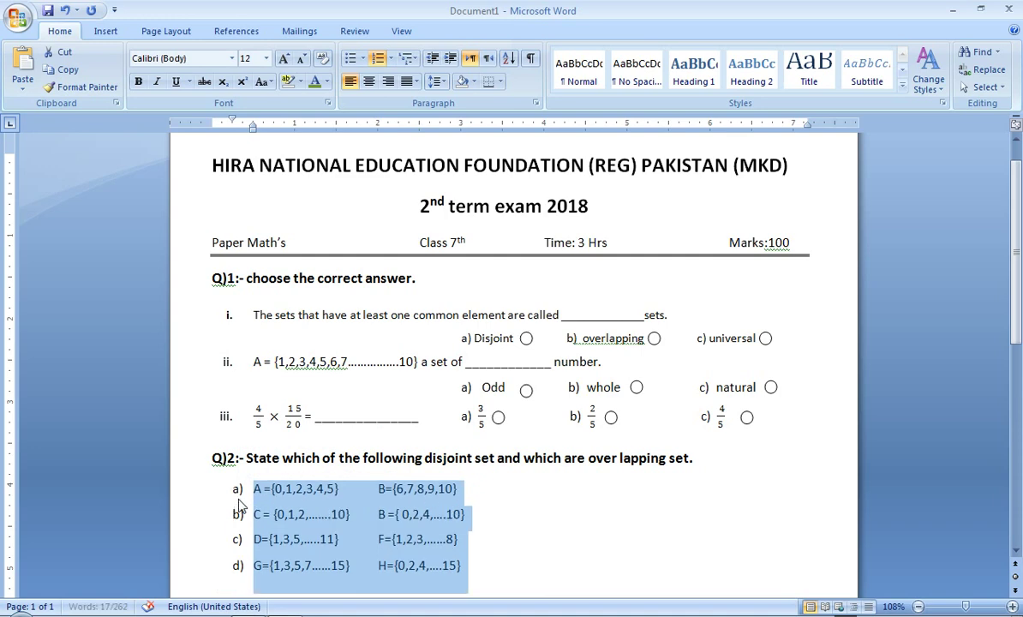
pyautogui.click(542, 562)
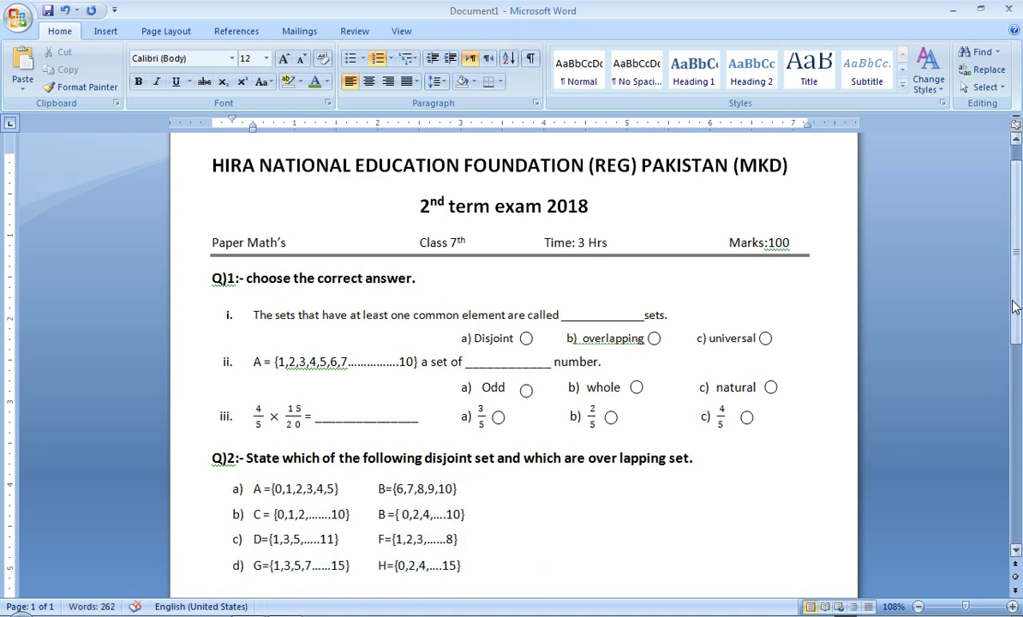
# Step: Capitalise 'Choose' in the Q1 heading
pyautogui.scroll(-4, 942, 488)
pyautogui.scroll(-5, 996, 543)
pyautogui.moveTo(1016, 491); pyautogui.dragTo(1019, 291)
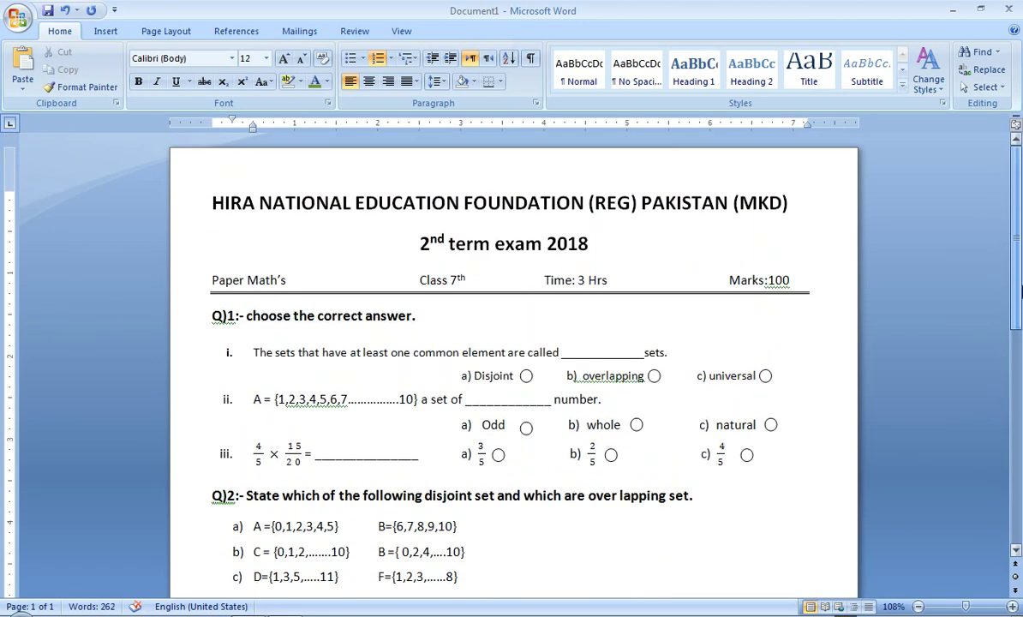
pyautogui.click(247, 316)
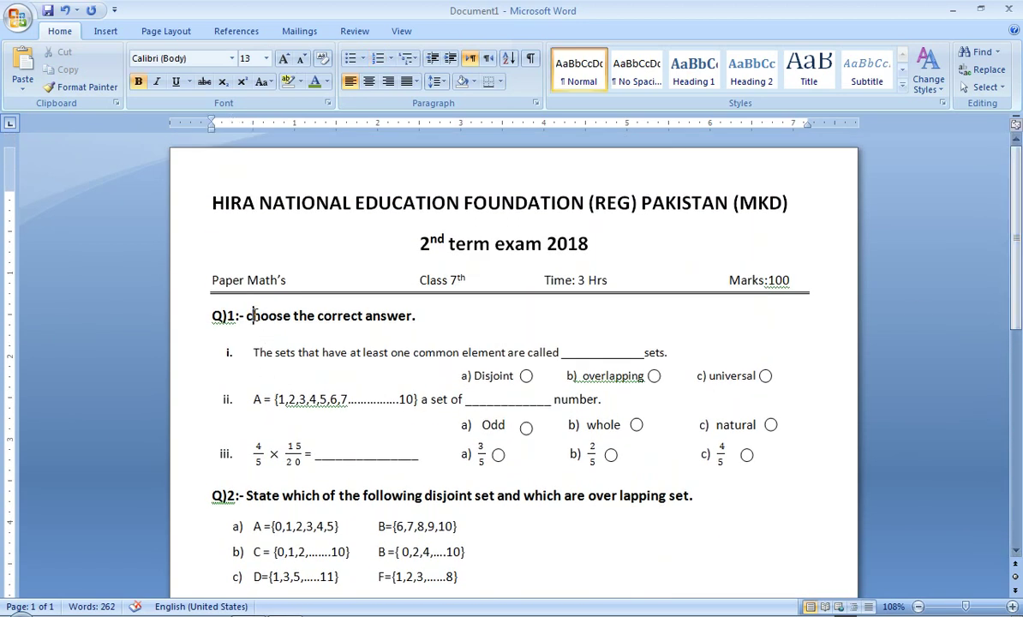
pyautogui.press('Delete')
pyautogui.write('C')
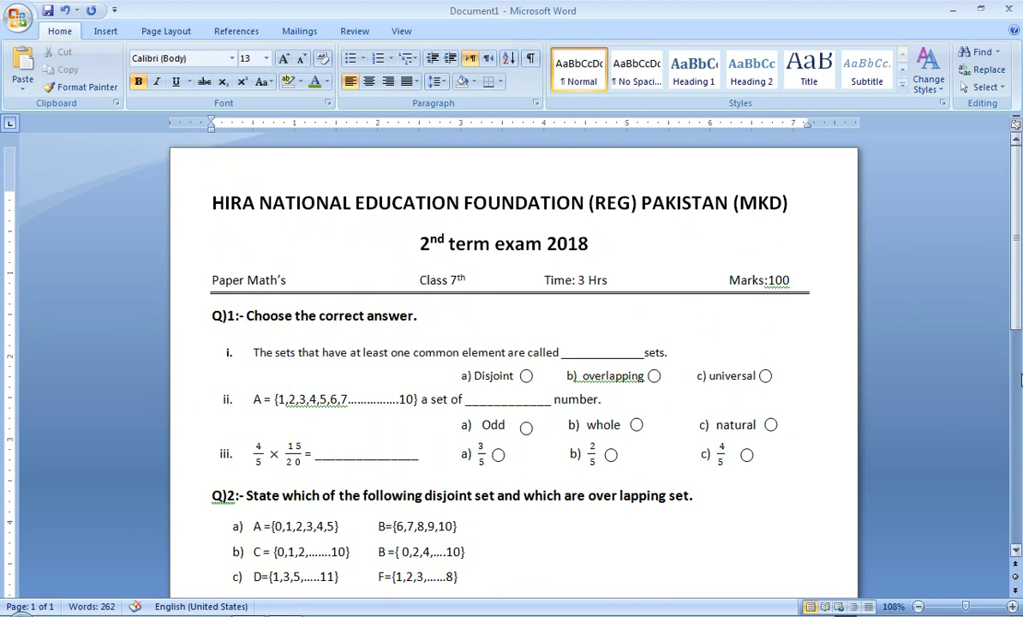
pyautogui.scroll(-3, 1018, 364)
pyautogui.scroll(-8, 1017, 364)
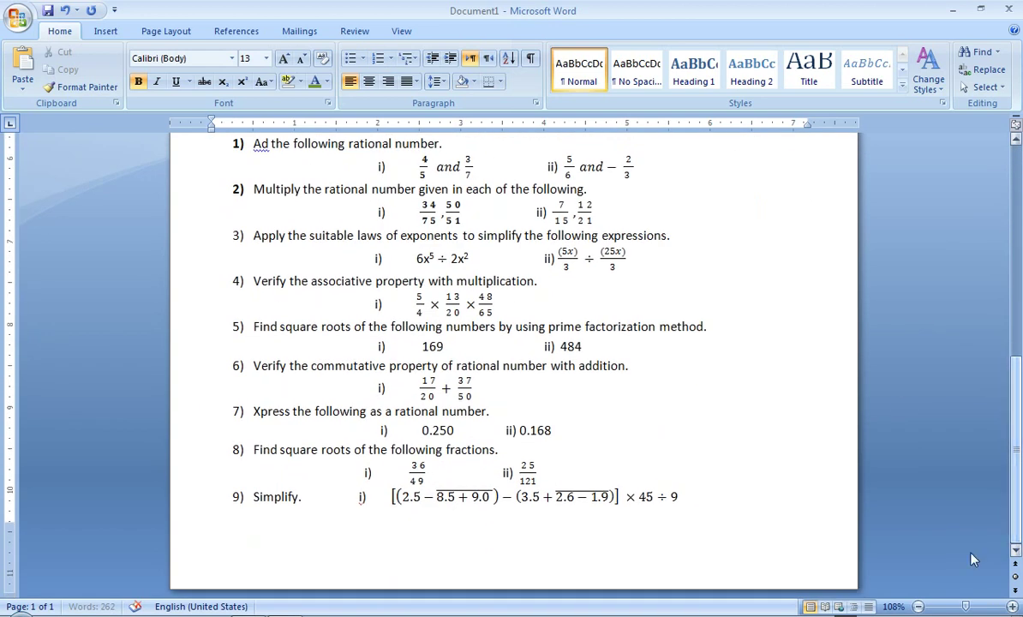
# Step: Try a new line after question 9, then remove it because it spills onto a second page
pyautogui.click(720, 508)
pyautogui.hotkey('ctrl', 'Return')
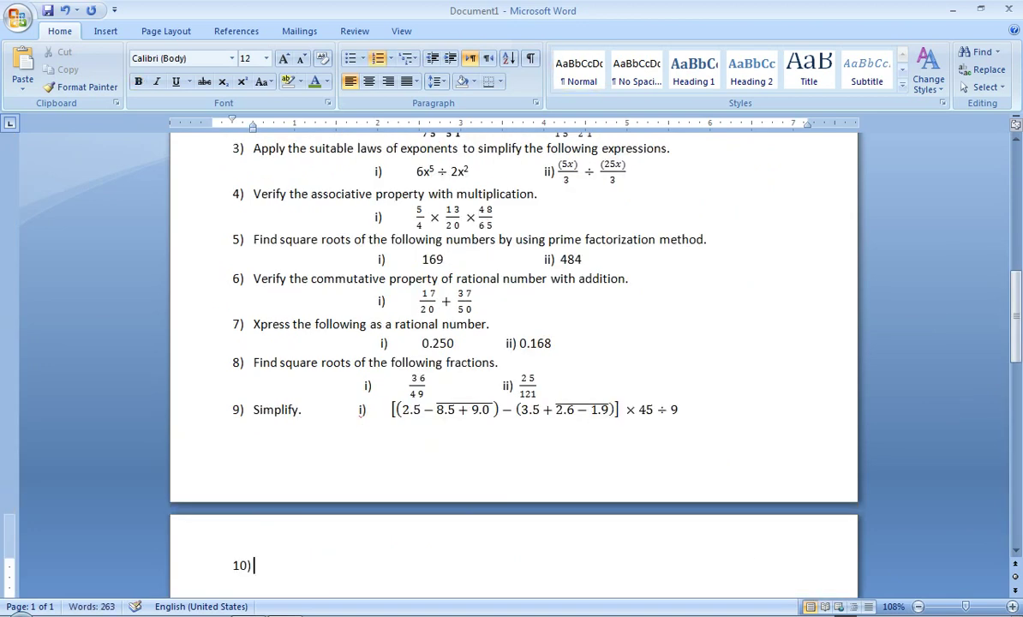
pyautogui.press('BackSpace')
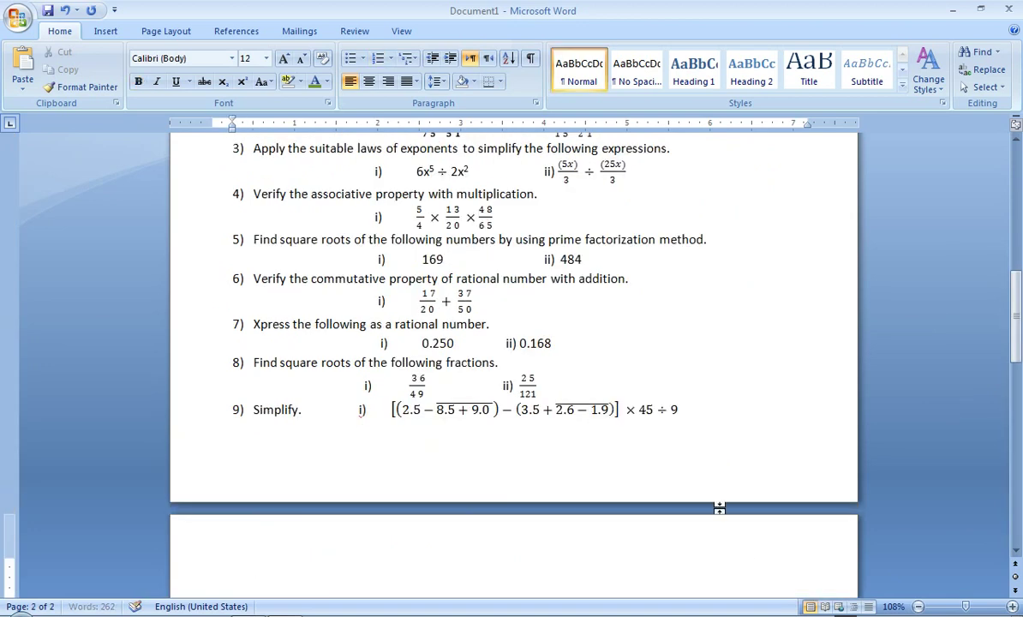
pyautogui.press('BackSpace')
pyautogui.press('BackSpace')
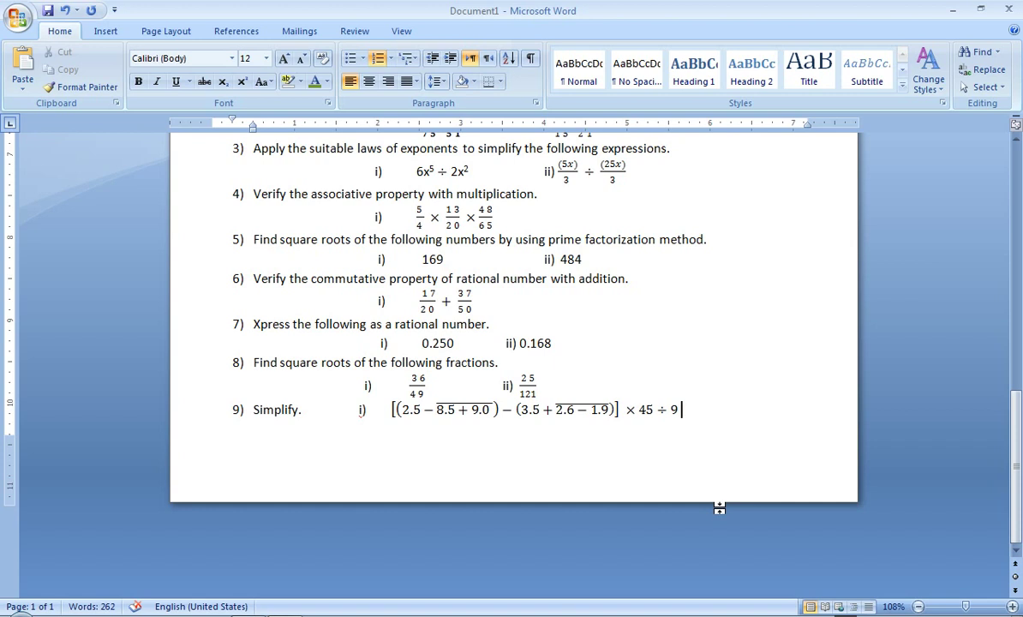
# Step: Lower the bottom page margin to 0.6" and start a new line below question 9
pyautogui.click(166, 31)
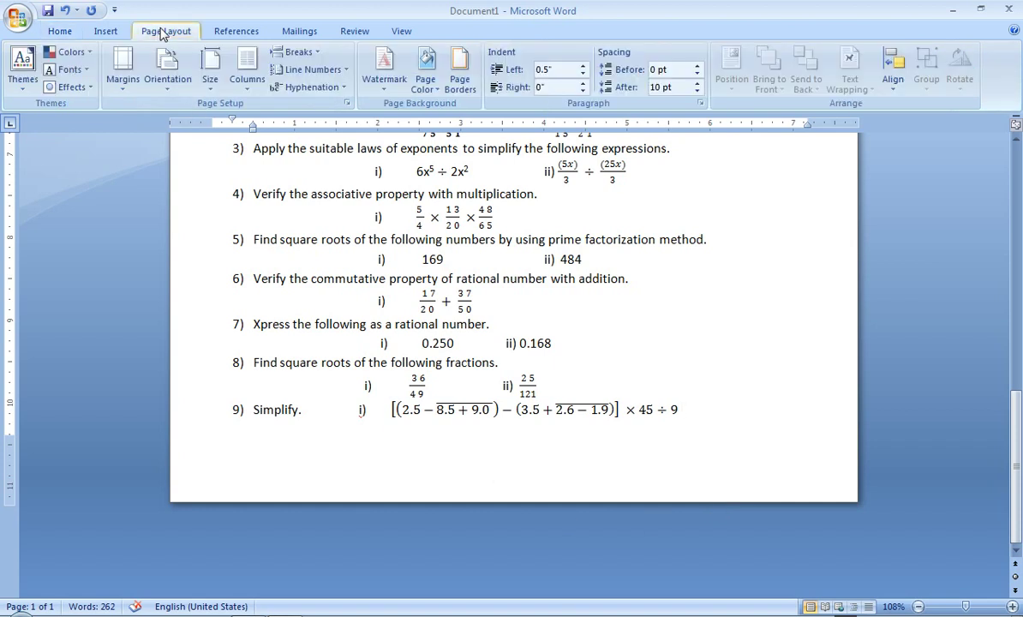
pyautogui.click(348, 104)
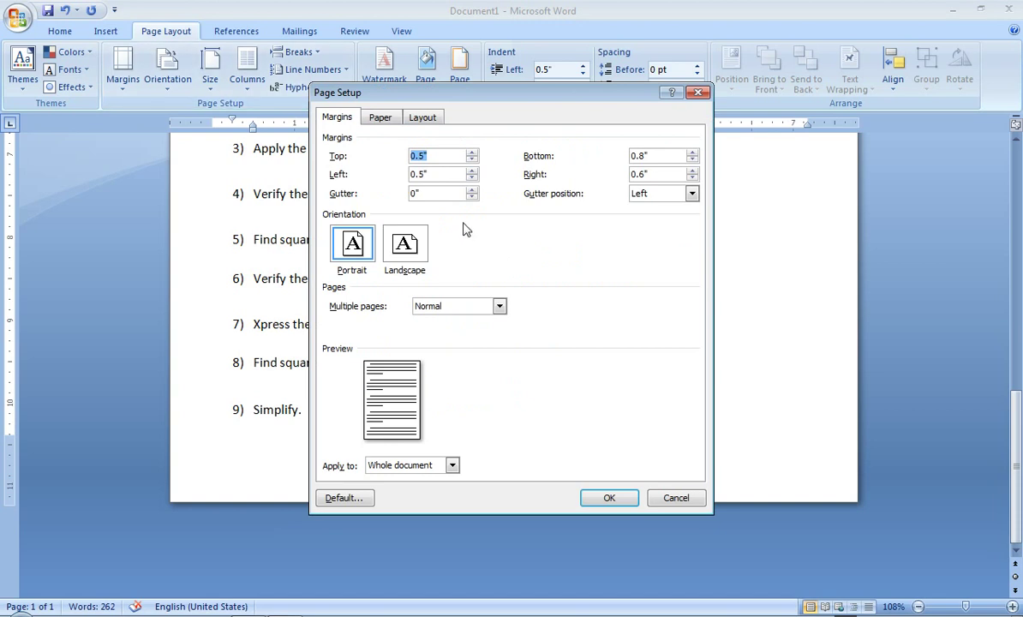
pyautogui.click(692, 160)
pyautogui.click(609, 497)
pyautogui.press('Return')
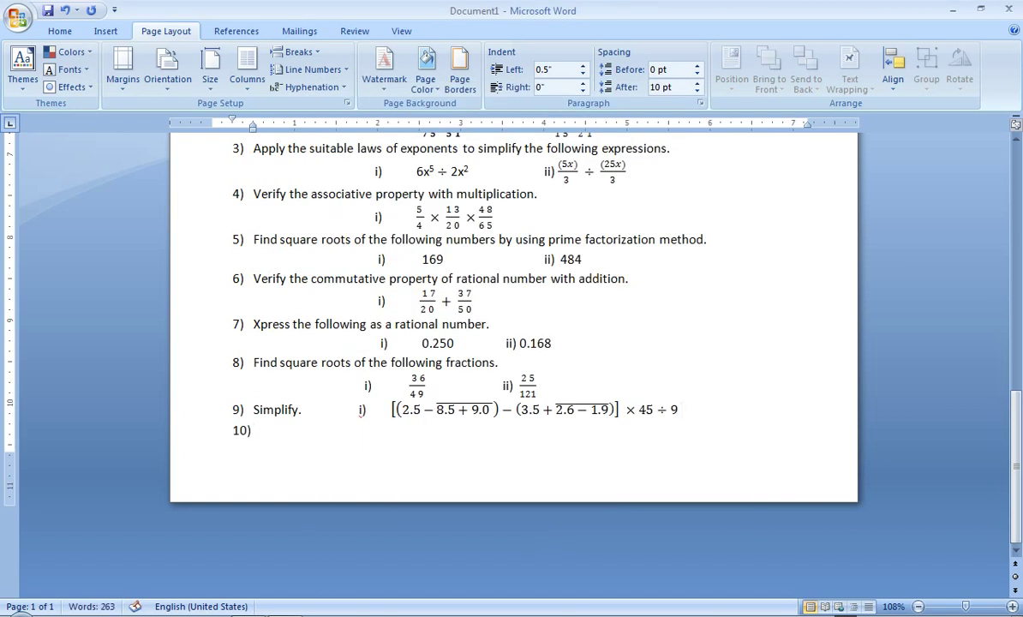
# Step: Add an indented line of ten asterisks beneath question 9 and review the page
pyautogui.press('BackSpace')
pyautogui.press('Return')
pyautogui.press('BackSpace')
pyautogui.press('Tab')
pyautogui.press('Tab')
pyautogui.press('Tab')
pyautogui.press('Tab')
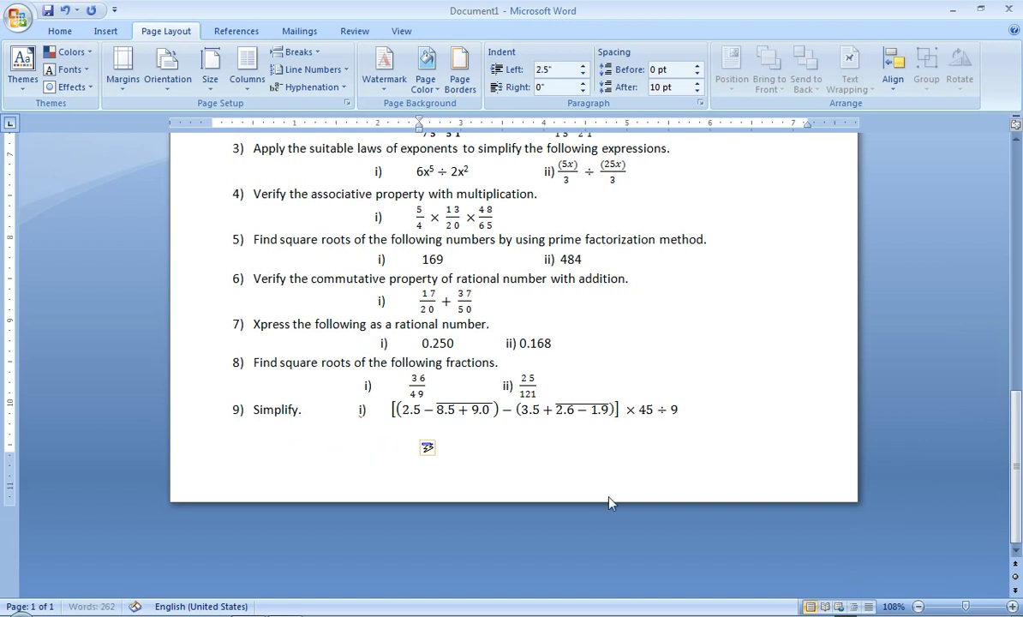
pyautogui.write('*')
pyautogui.write('*********')
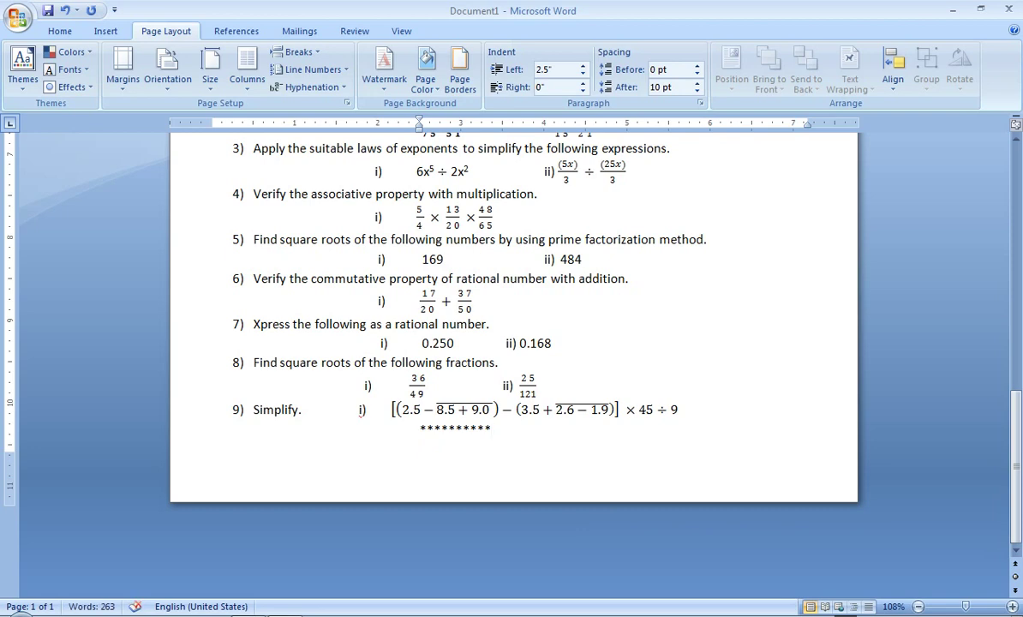
pyautogui.moveTo(1016, 424); pyautogui.dragTo(1017, 163)
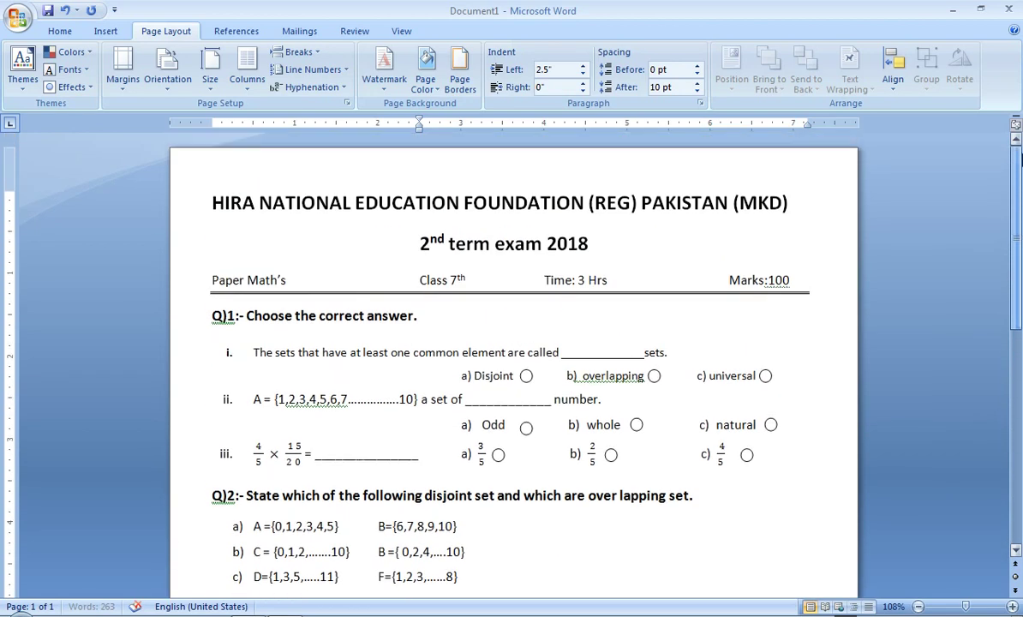
pyautogui.moveTo(1019, 229)
pyautogui.mouseDown()
pyautogui.moveTo(1016, 512)
pyautogui.moveTo(1020, 225)
pyautogui.moveTo(914, 438)
pyautogui.mouseUp()
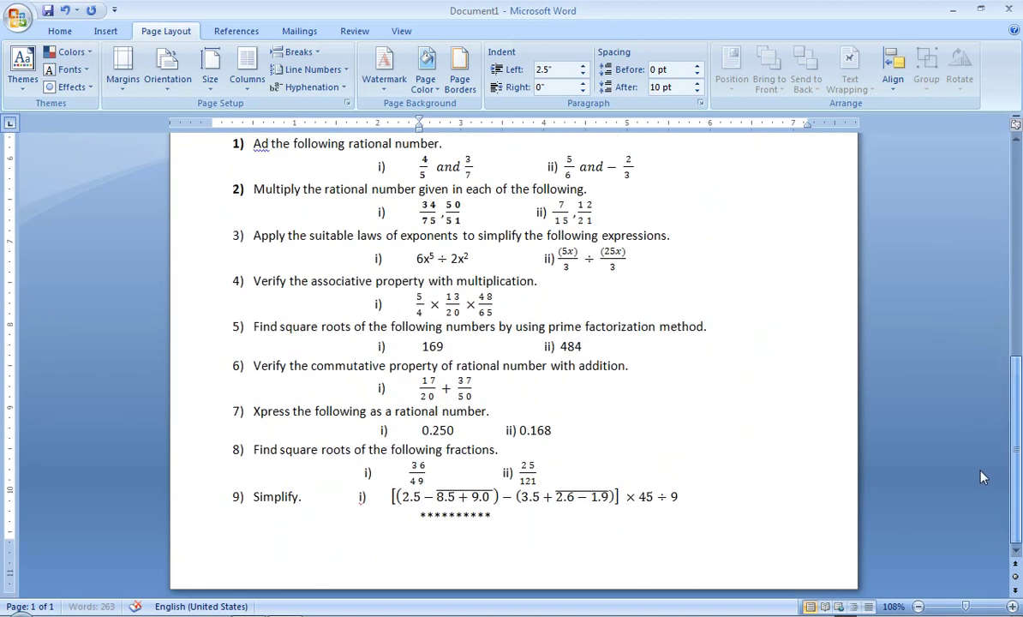